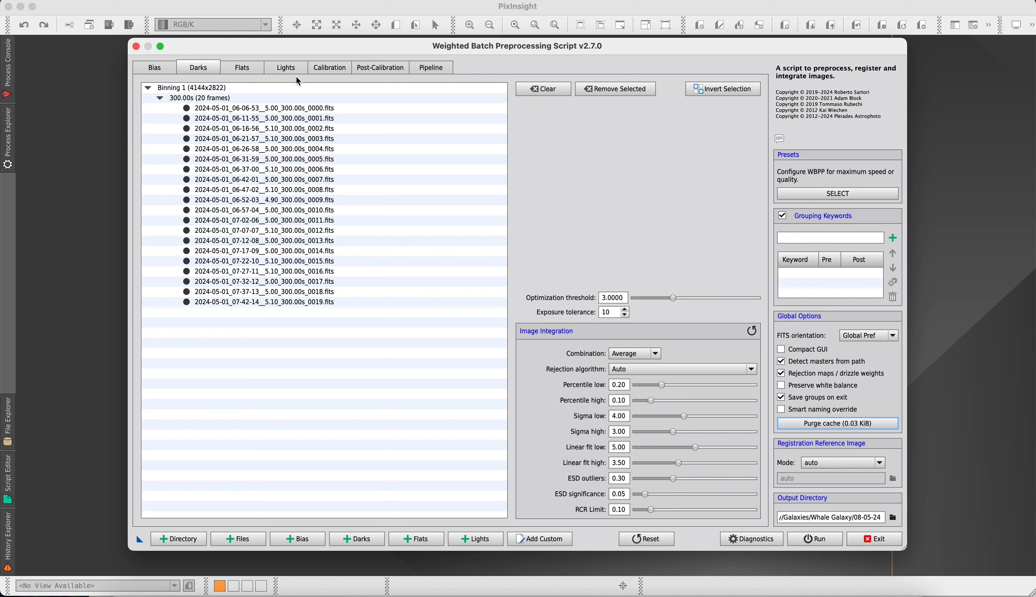
# - Apply the post-calibration drizzle configuration (scale 2, drop shrink 0.90, Square function) to all groups
pyautogui.click(330, 72)
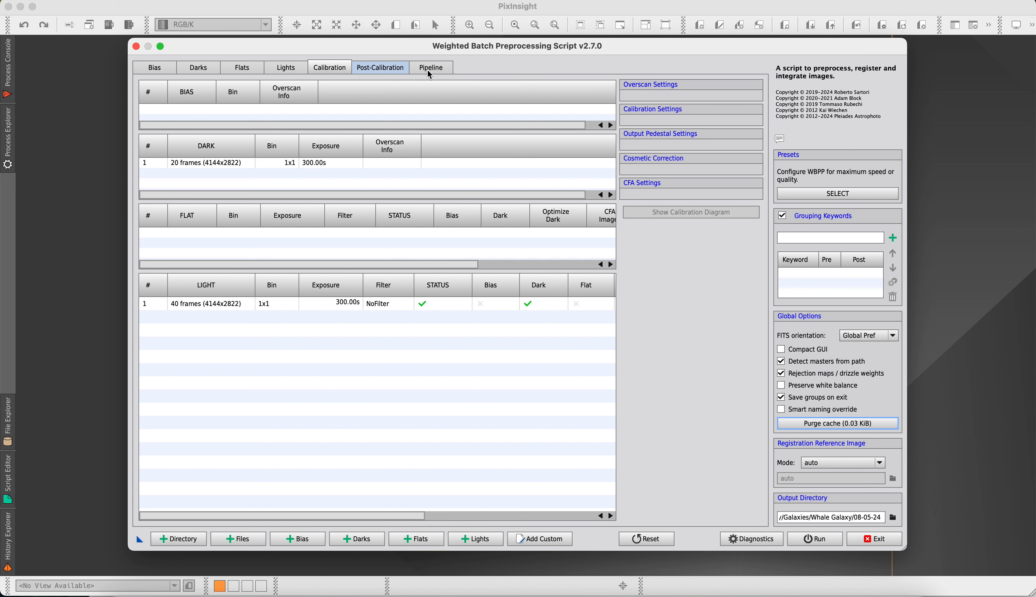
pyautogui.click(399, 74)
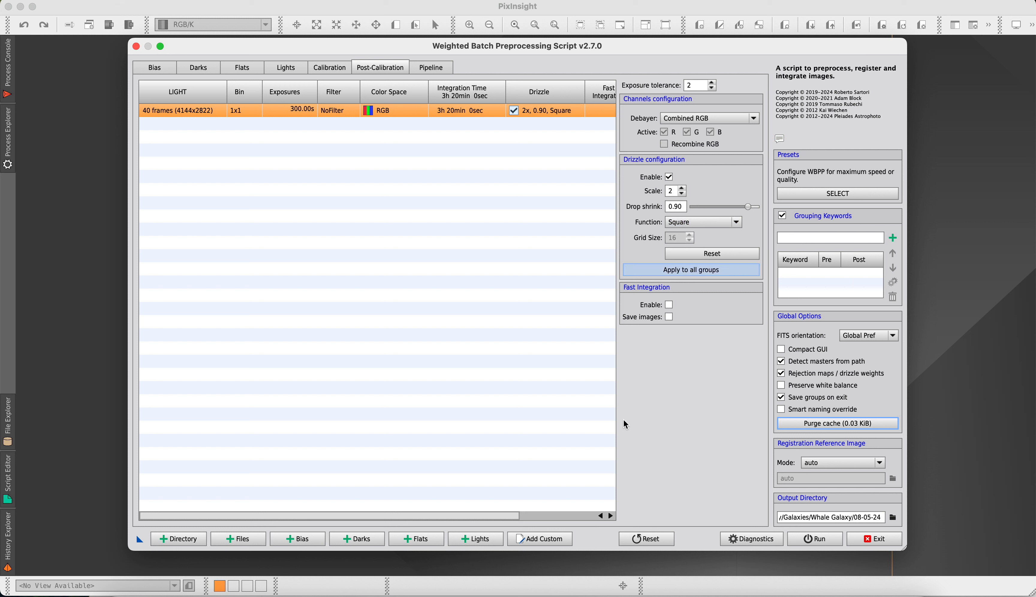
pyautogui.click(690, 272)
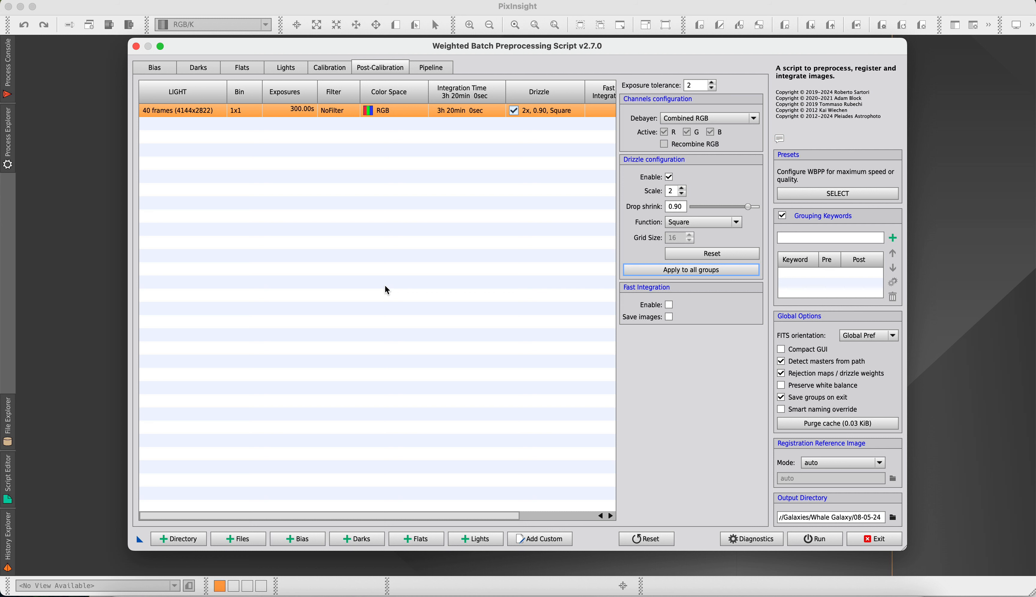
# - Check the pipeline, calibration and drizzle setup, and run the batch preprocessing, continuing past the diagnostic messages
pyautogui.click(433, 72)
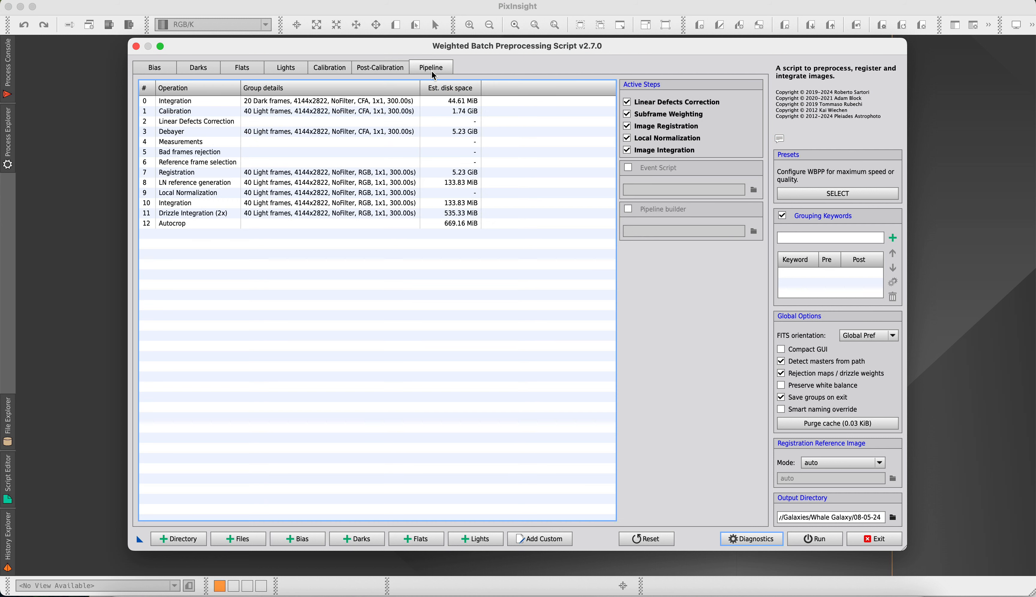
pyautogui.click(332, 75)
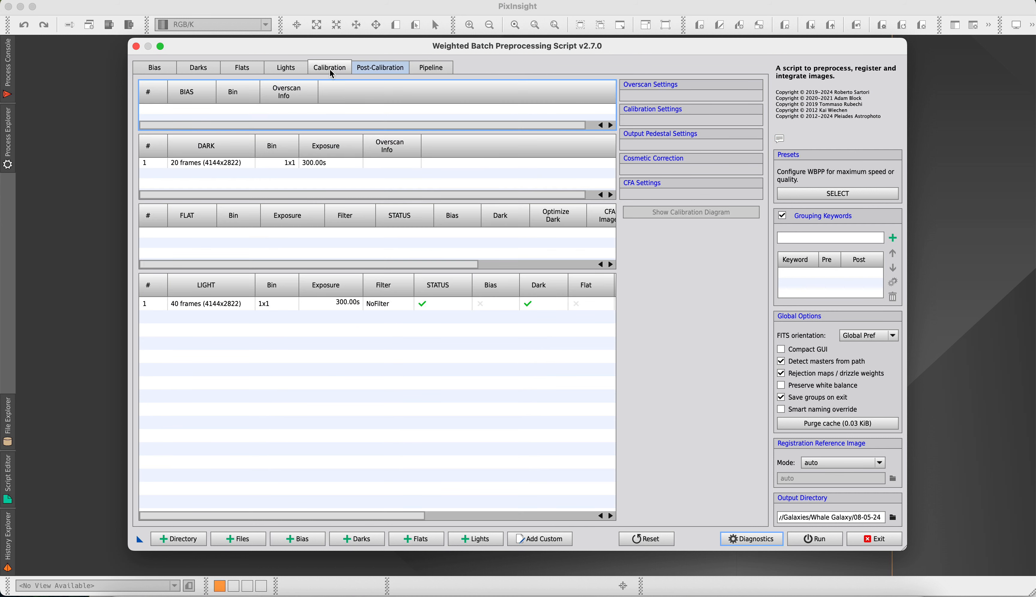
pyautogui.click(365, 70)
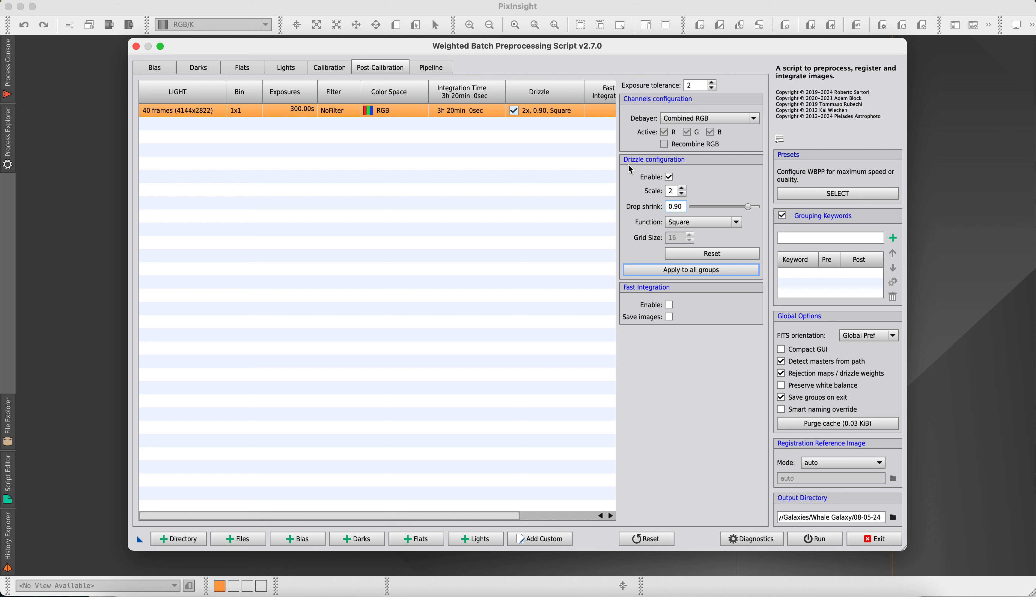
pyautogui.moveTo(680, 240)
pyautogui.click(816, 541)
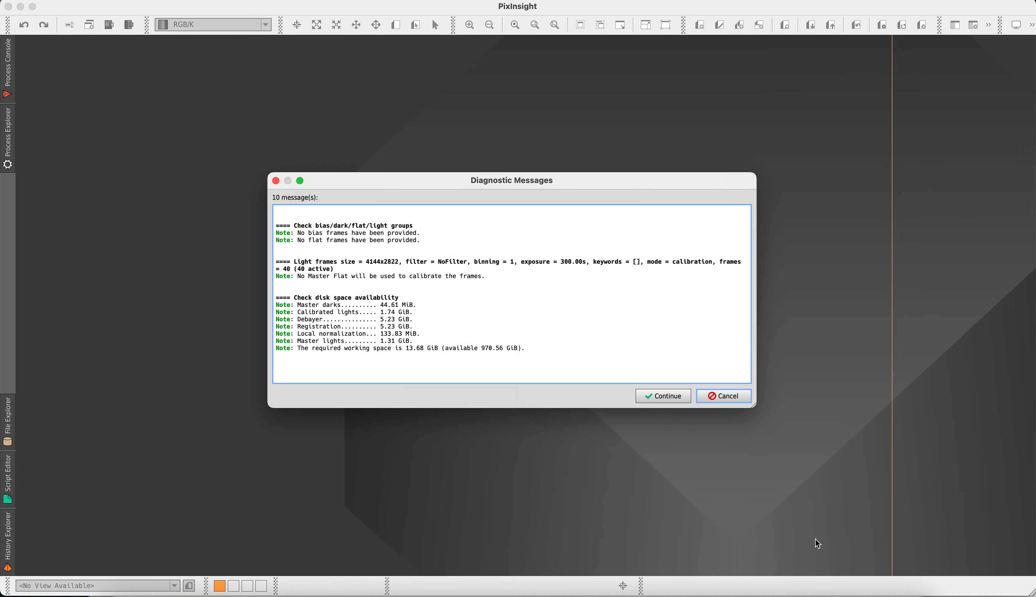
pyautogui.click(647, 396)
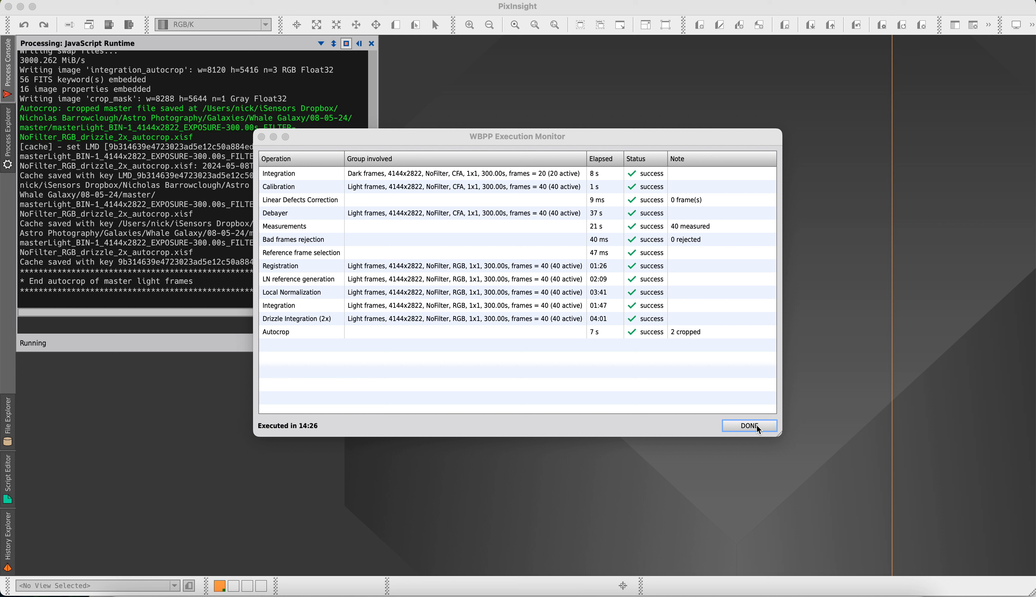
# - Dismiss the finished execution monitor and close the Weighted Batch Preprocessing script
pyautogui.click(764, 426)
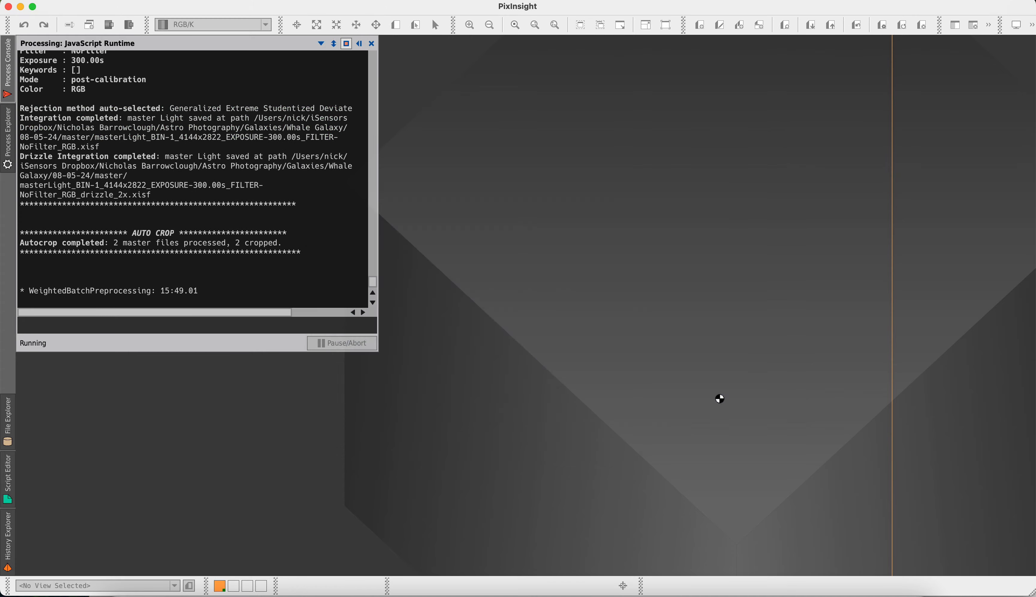
pyautogui.click(714, 398)
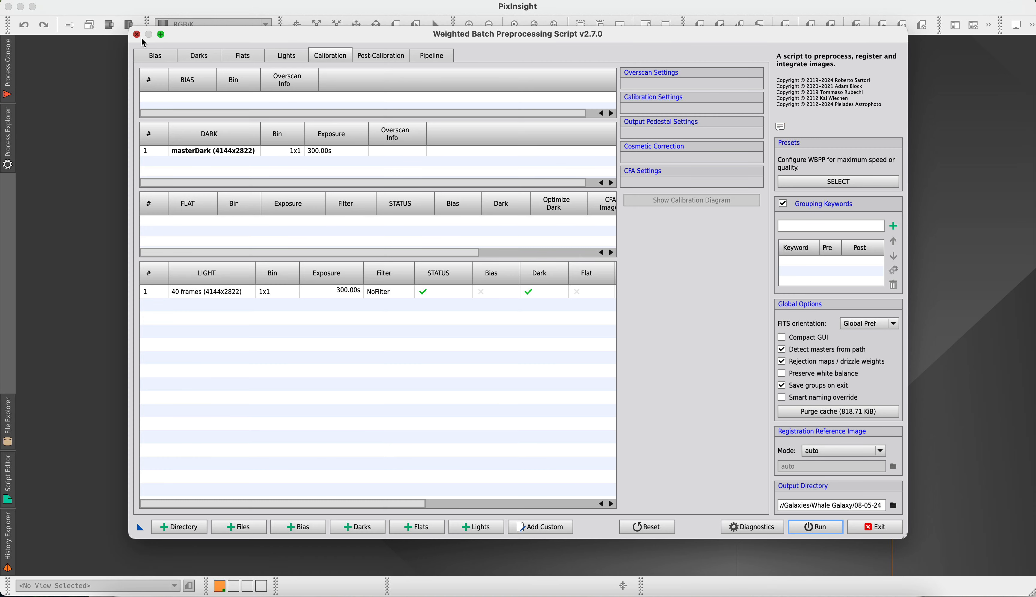
pyautogui.click(137, 34)
# - Open the ImageIntegration process
pyautogui.click(288, 0)
pyautogui.moveTo(259, 1)
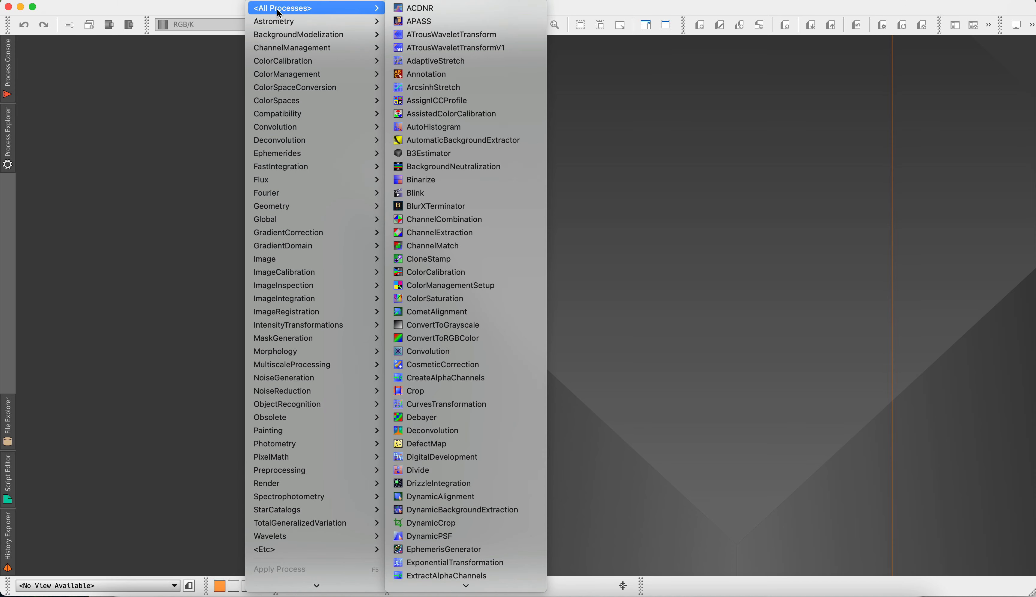
pyautogui.scroll(-10, 539, 382)
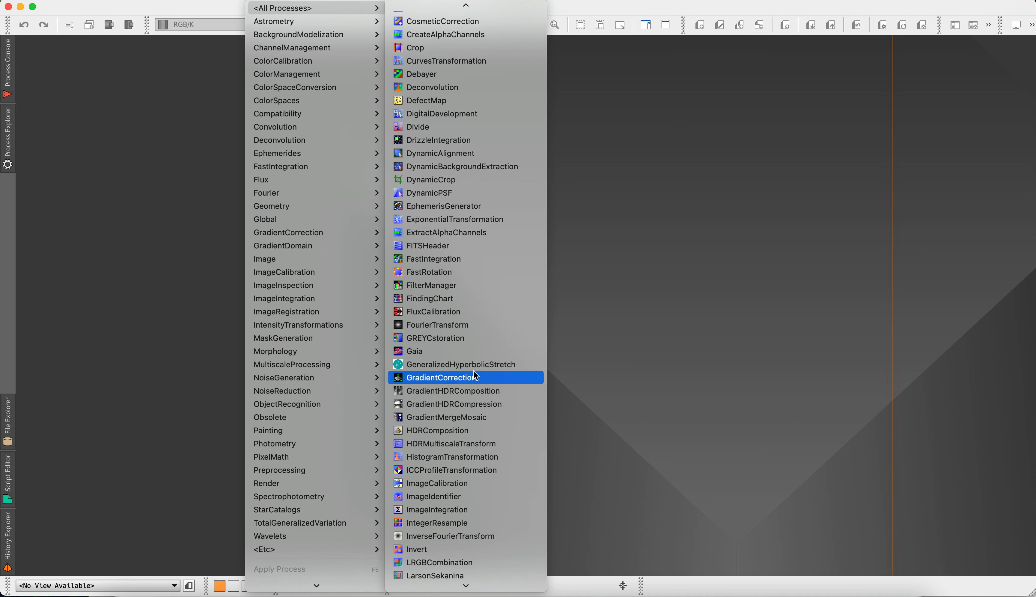
pyautogui.click(445, 509)
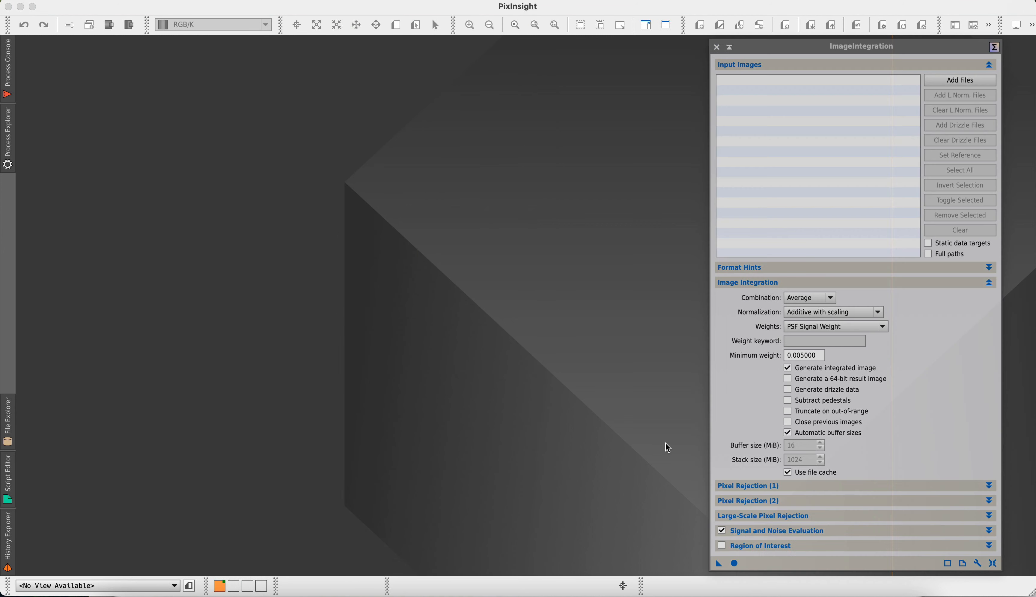
# - Start adding input images and browse to the registered light frames folder under Galaxies, Whale Galaxy, 08-05-24
pyautogui.click(959, 81)
pyautogui.click(523, 81)
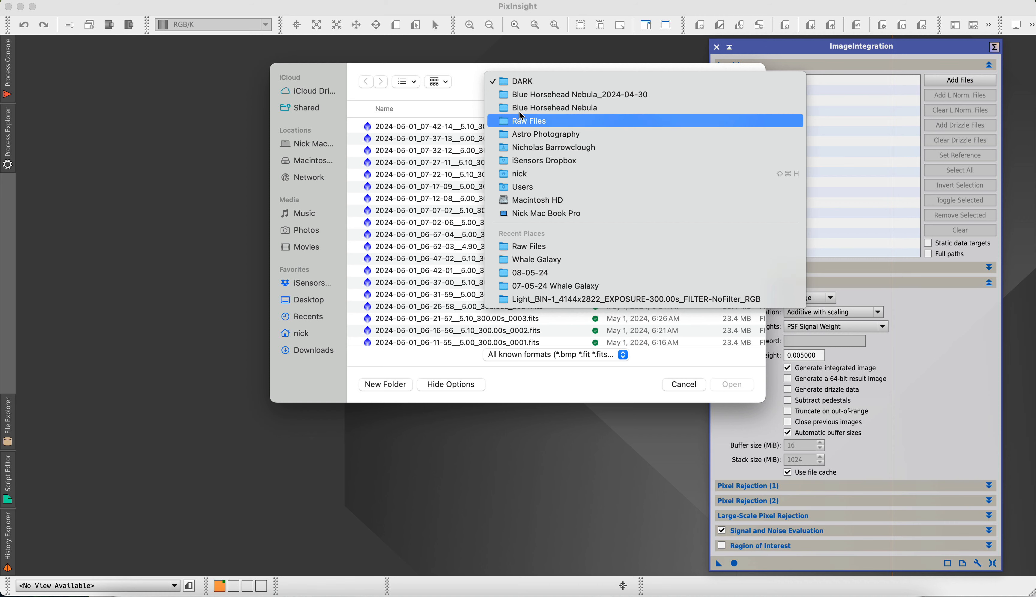
pyautogui.click(522, 121)
pyautogui.click(474, 126)
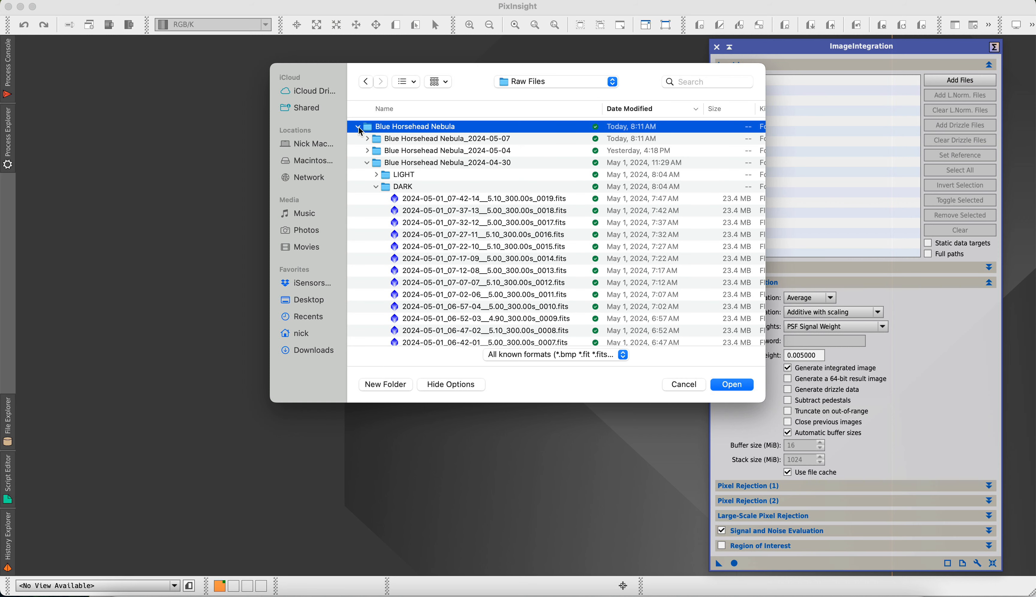
pyautogui.click(521, 81)
pyautogui.click(510, 96)
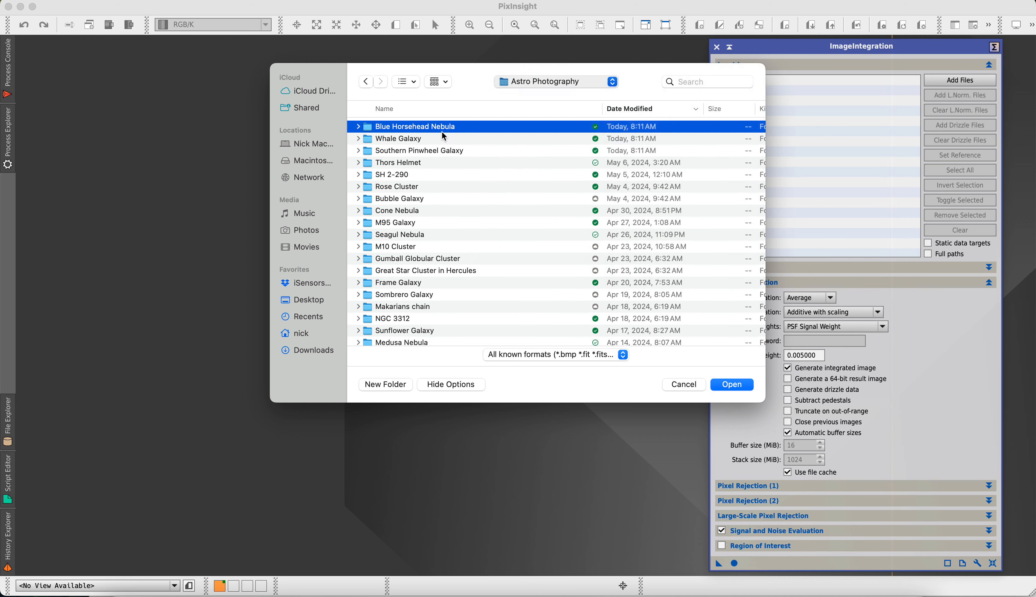
pyautogui.doubleClick(380, 139)
pyautogui.doubleClick(405, 128)
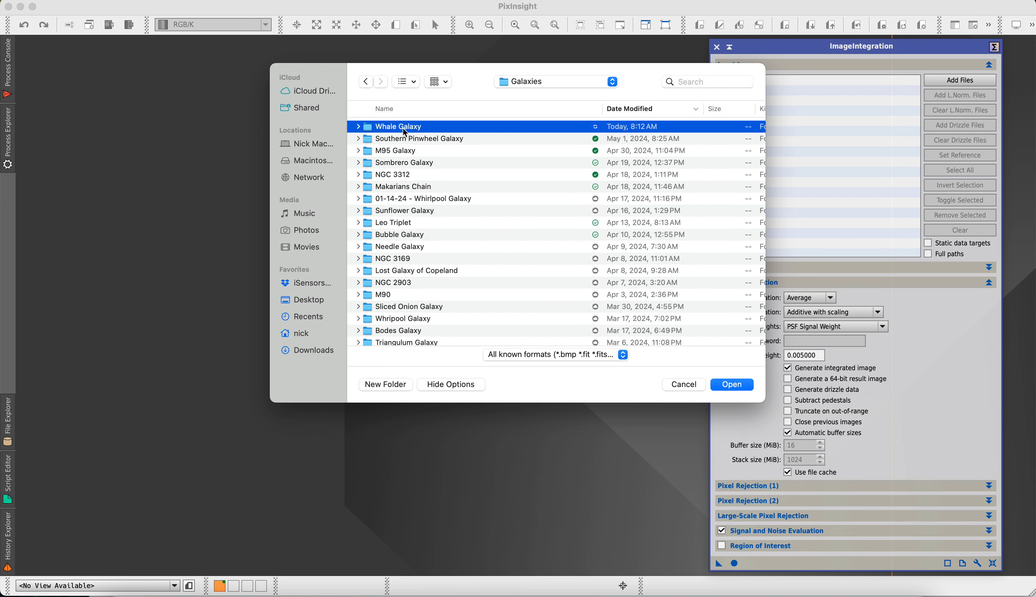
pyautogui.doubleClick(405, 131)
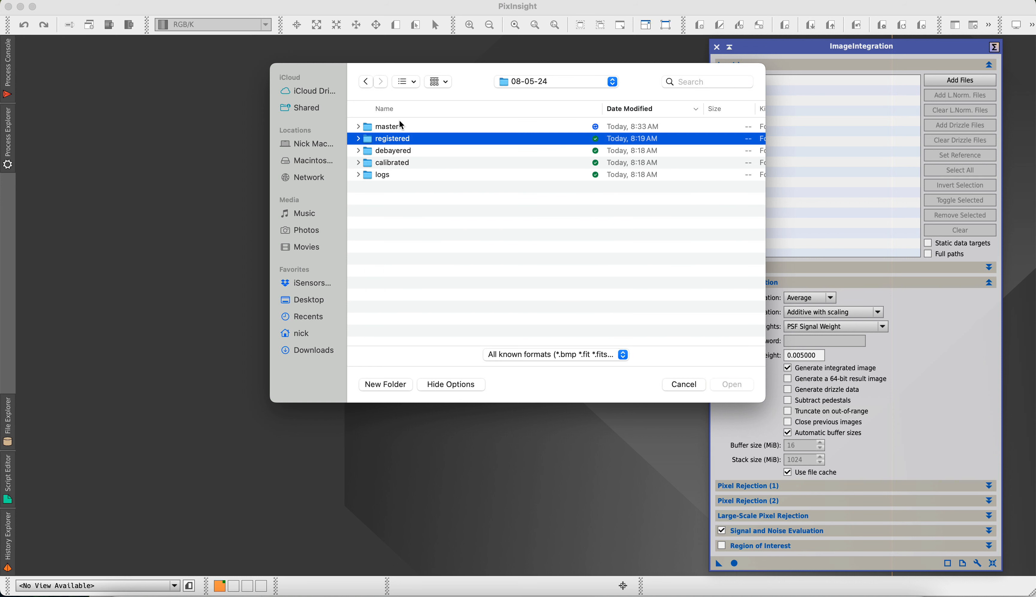
pyautogui.doubleClick(396, 140)
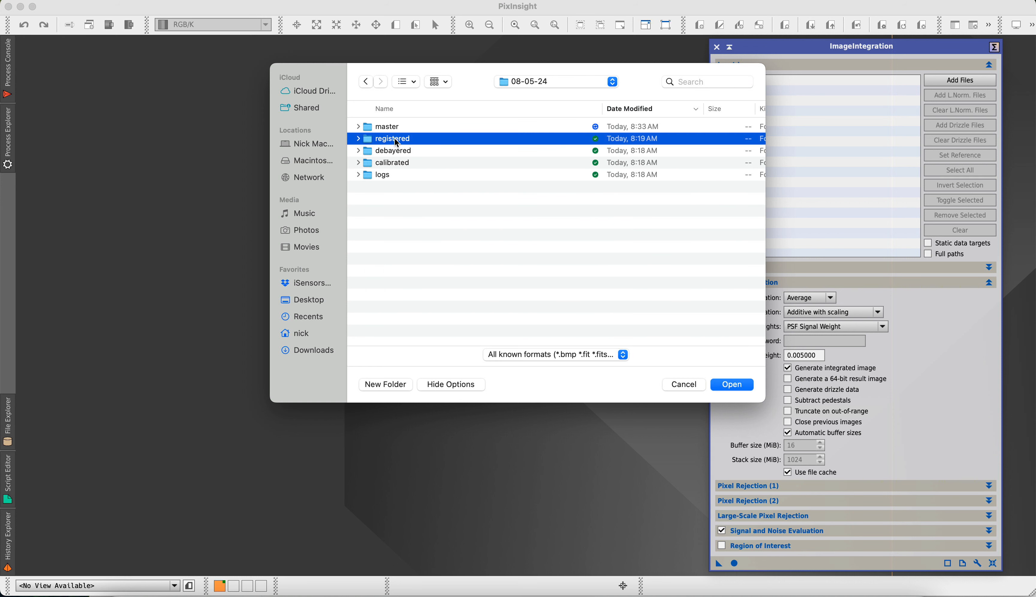
pyautogui.doubleClick(409, 127)
# - Add all the registered .xisf light frames in the folder as input images for the integration
pyautogui.scroll(-10, 424, 165)
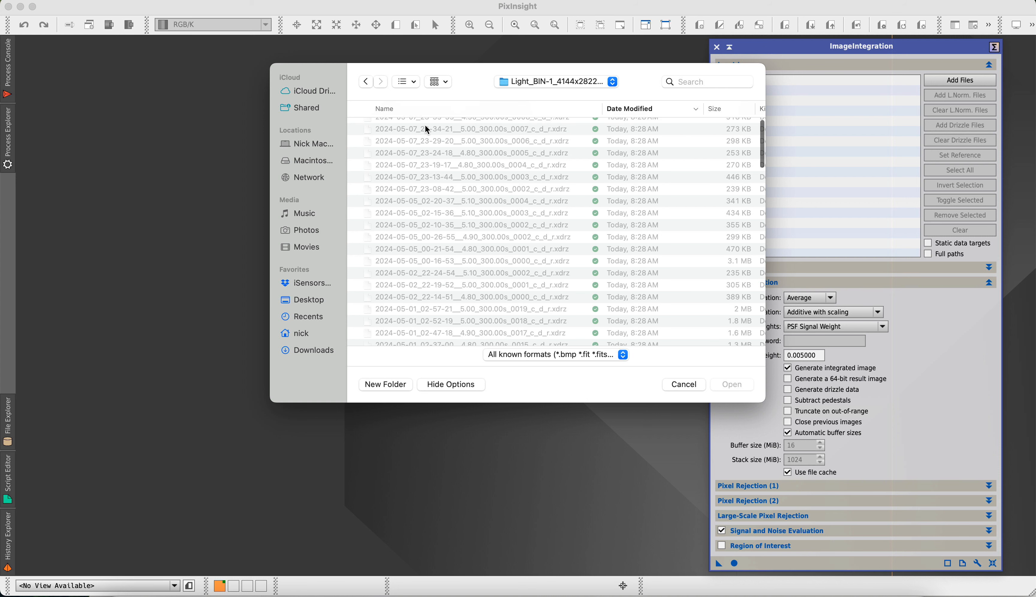
pyautogui.scroll(-10, 423, 193)
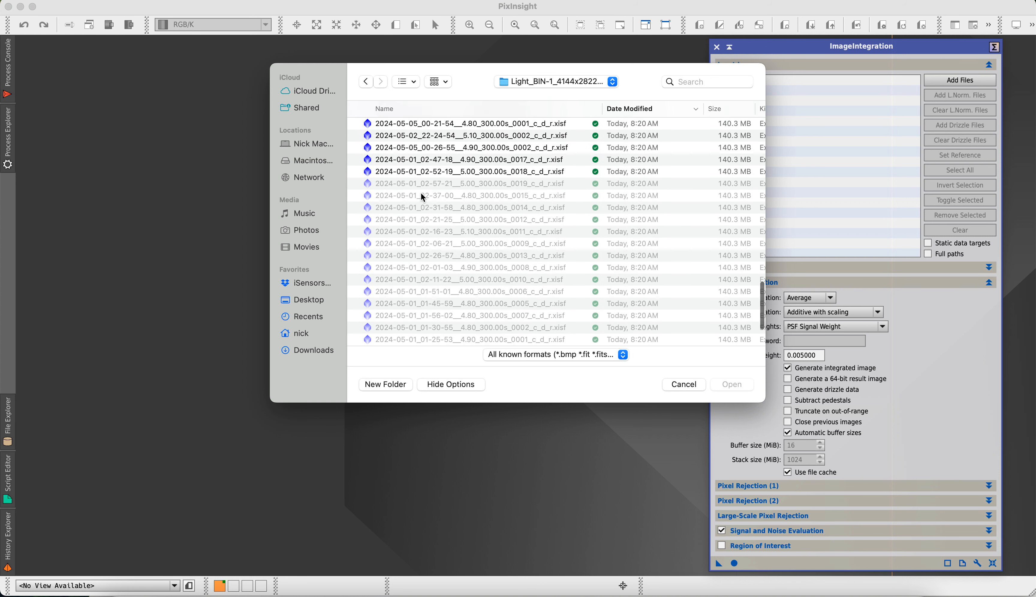
pyautogui.scroll(8, 420, 176)
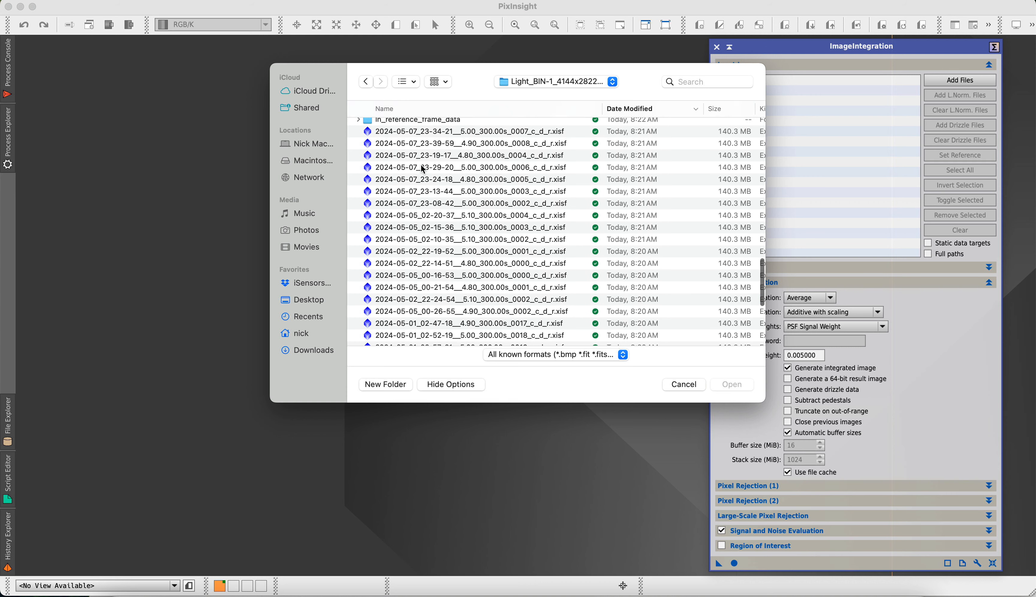
pyautogui.click(410, 188)
pyautogui.scroll(-2, 420, 202)
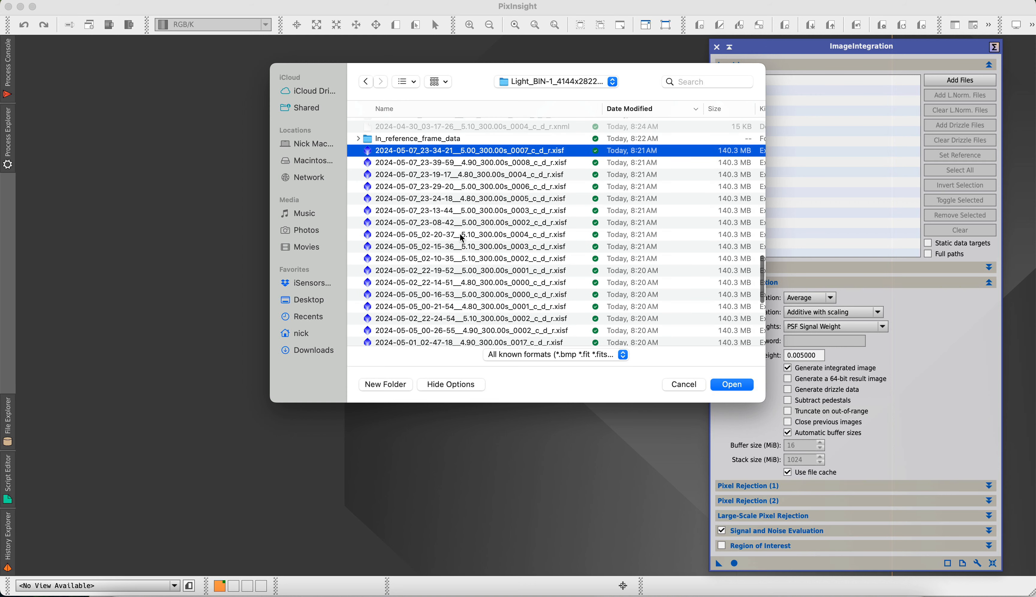
pyautogui.scroll(-10, 459, 242)
pyautogui.keyDown('shift'); pyautogui.click(412, 336); pyautogui.keyUp('shift')
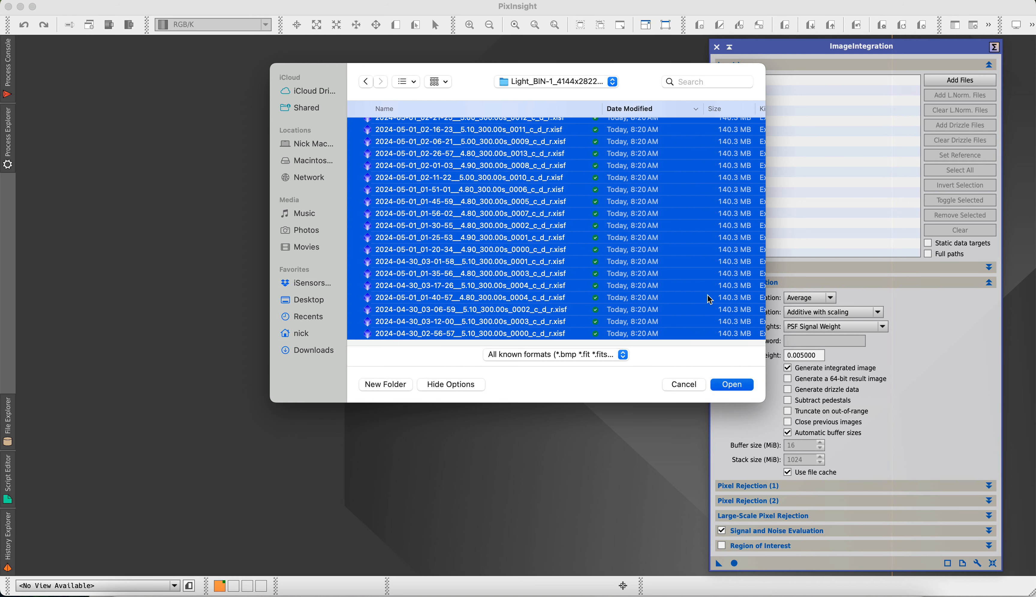
pyautogui.click(733, 383)
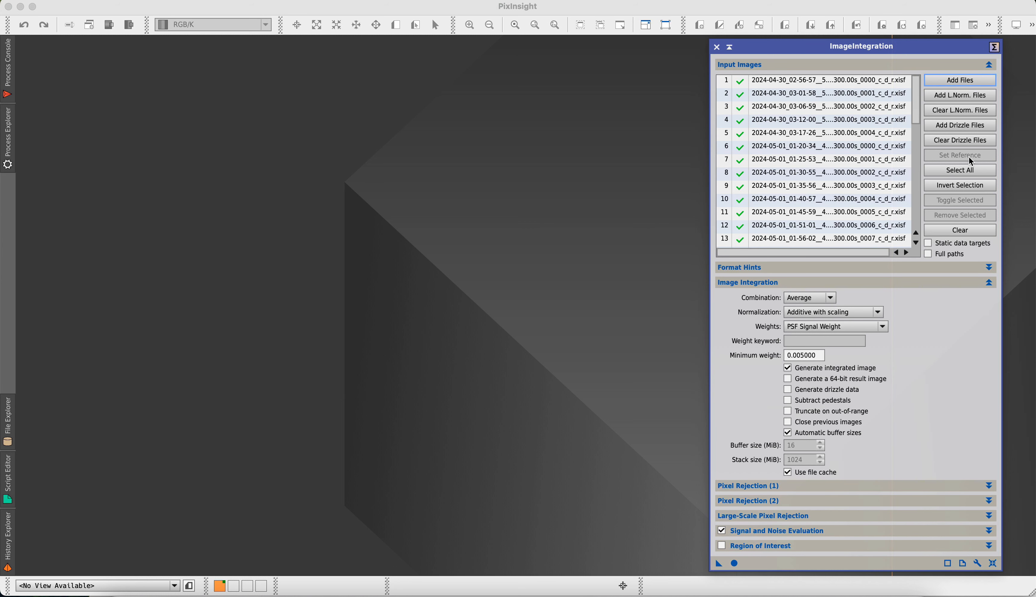
# - Add all the matching .xdrz drizzle files from the registered light frames folder to the input images
pyautogui.click(968, 125)
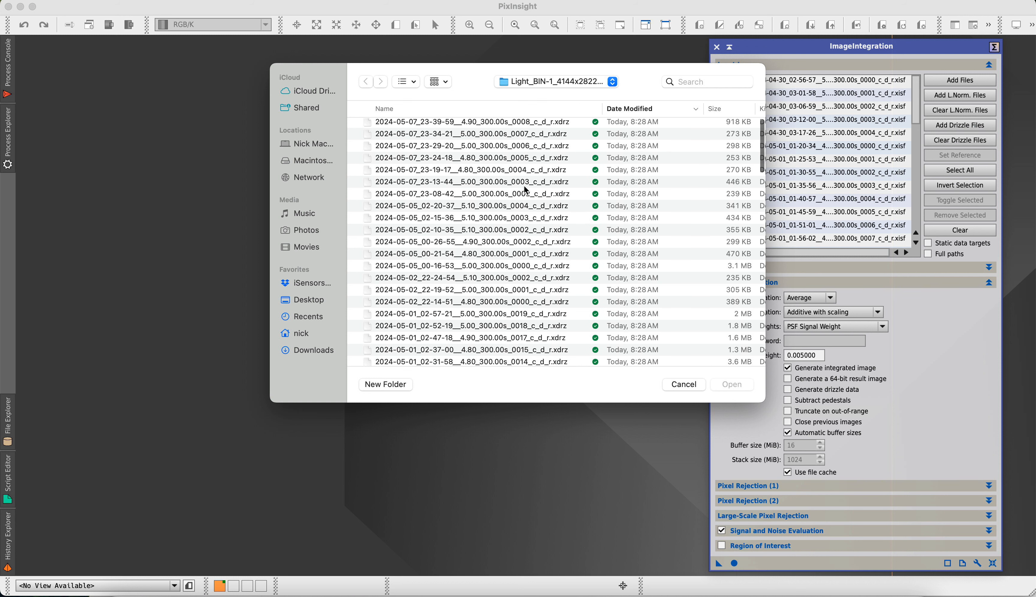
pyautogui.click(549, 82)
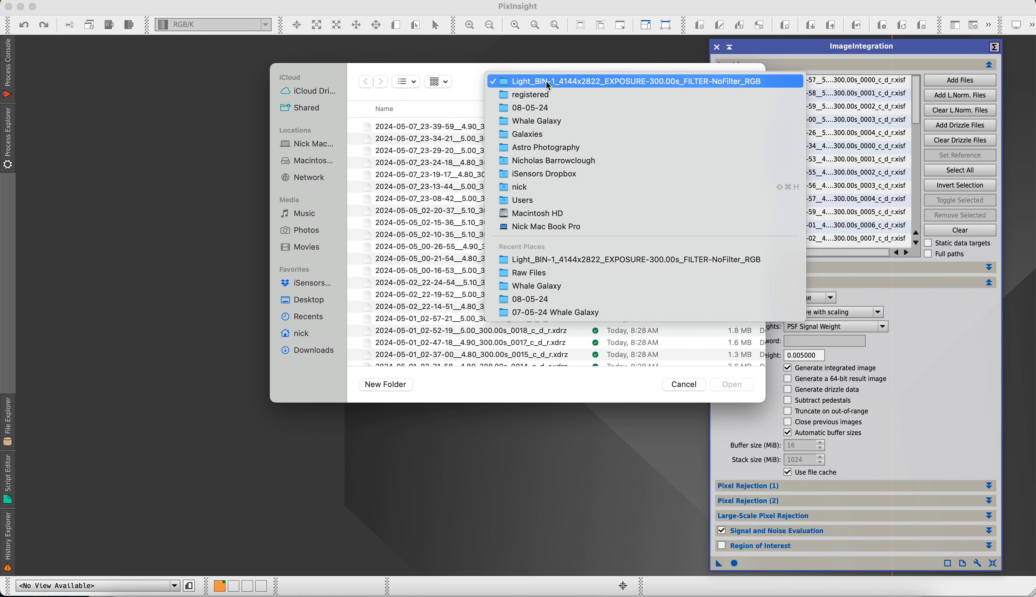
pyautogui.click(546, 95)
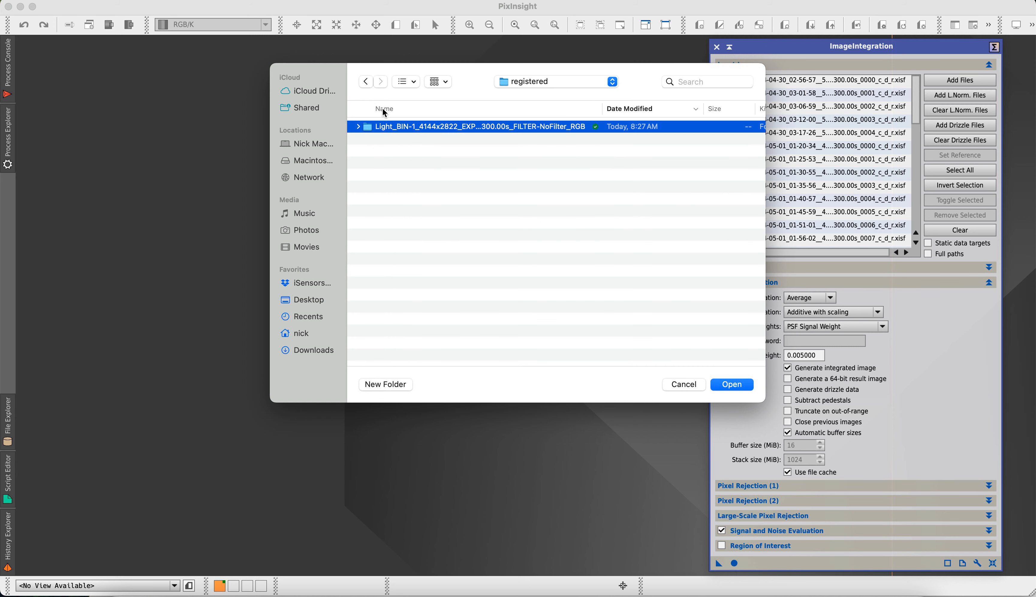
pyautogui.doubleClick(382, 125)
pyautogui.click(489, 131)
pyautogui.scroll(-1, 490, 133)
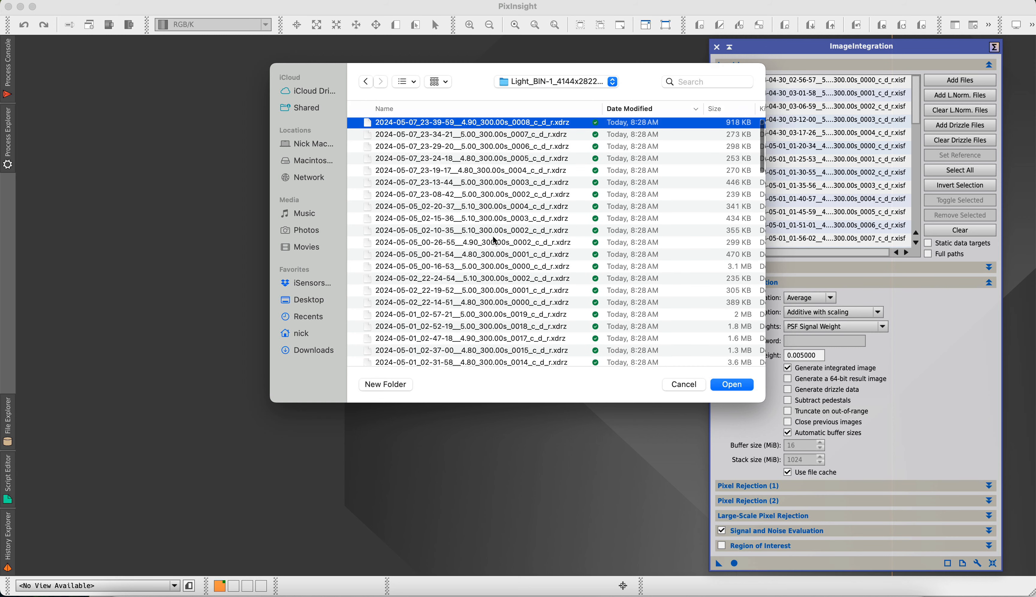
pyautogui.scroll(-10, 497, 257)
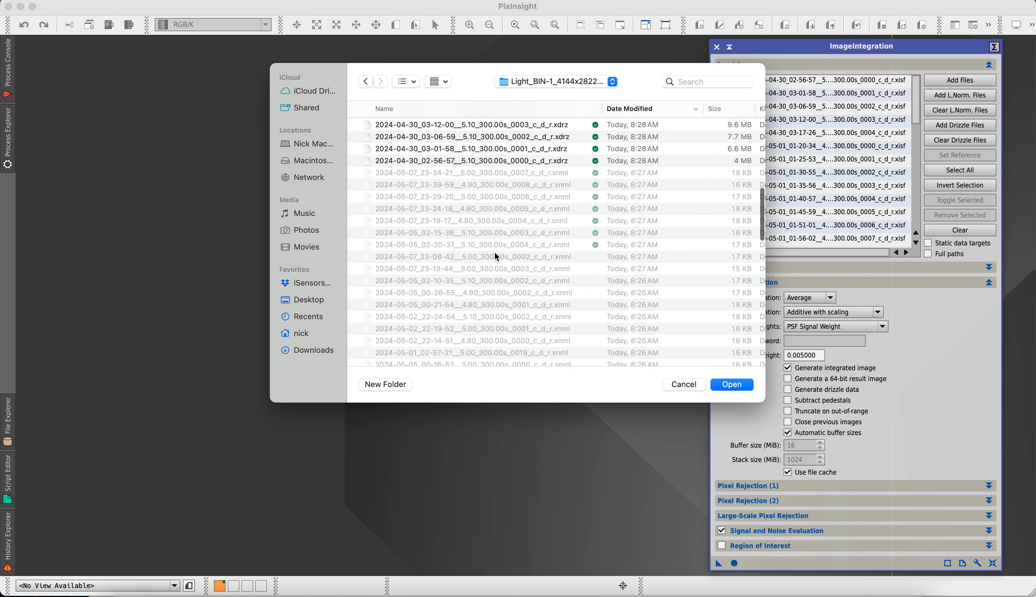
pyautogui.press('super+a')
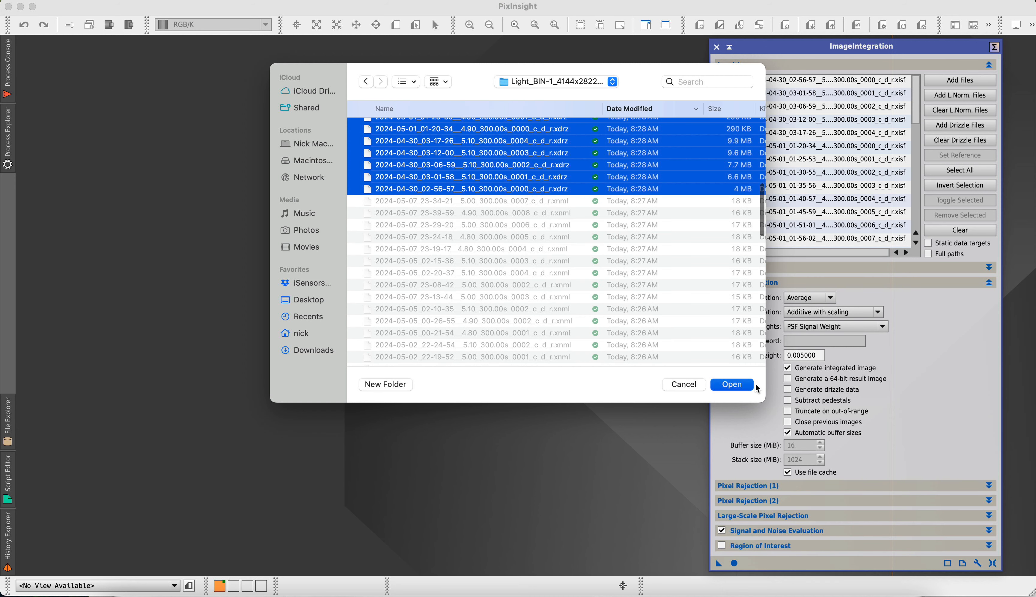
pyautogui.click(732, 384)
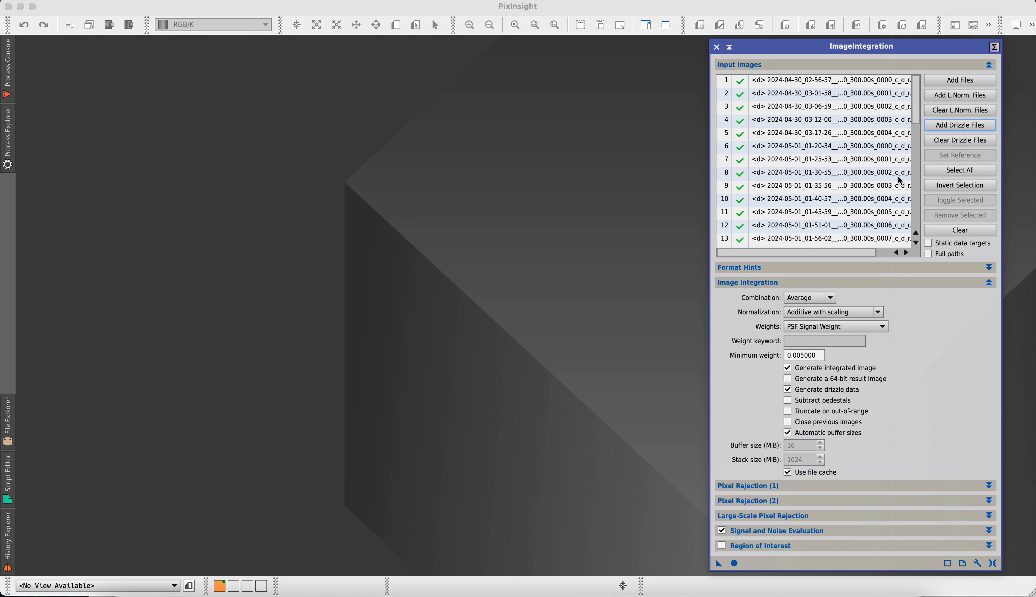
# - Run the image integration, hide the process console and move the rejection_low image away from the integration image
pyautogui.click(735, 563)
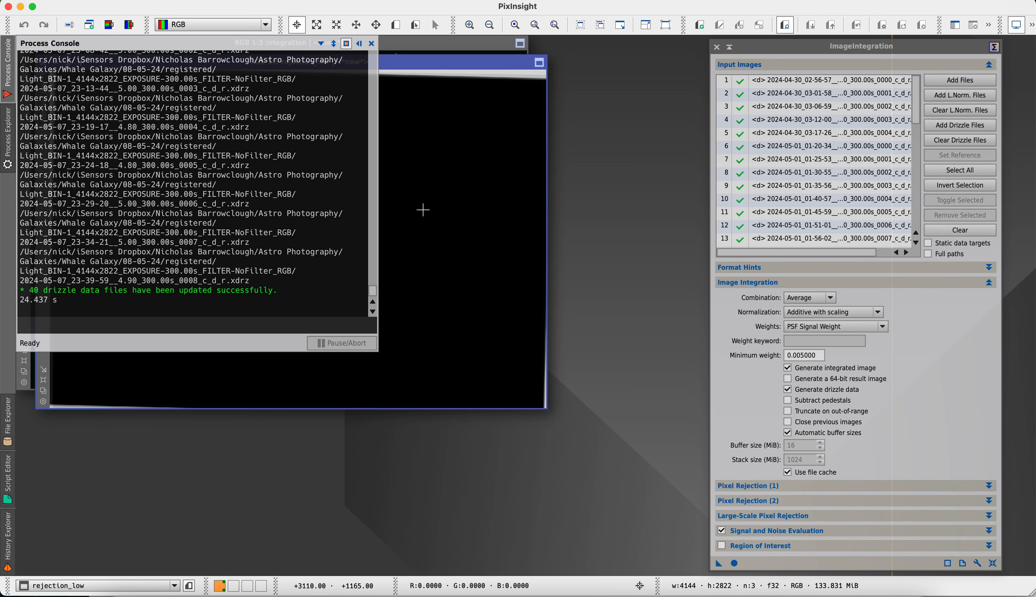
pyautogui.click(359, 43)
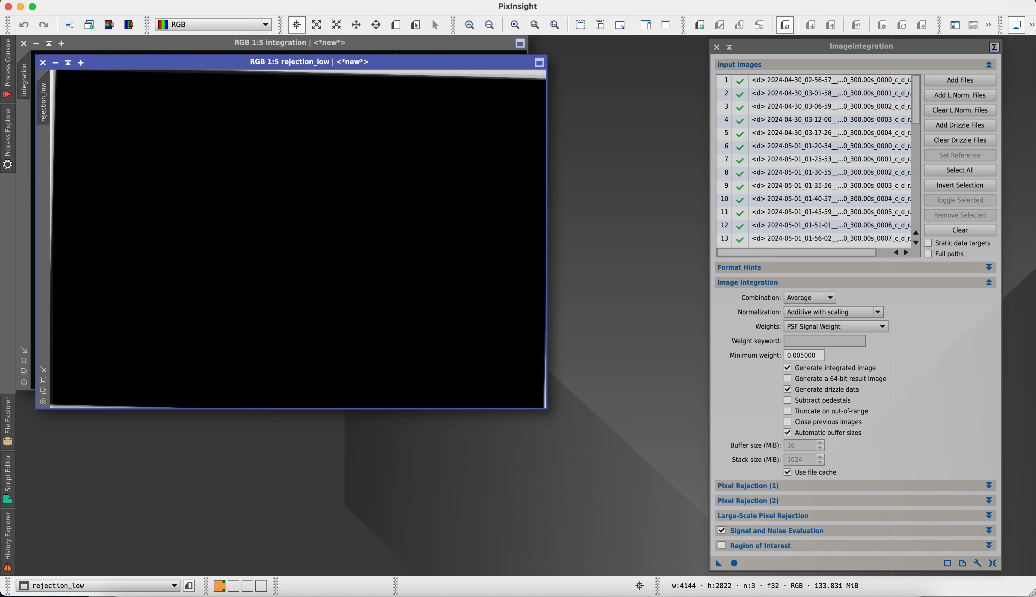
pyautogui.moveTo(180, 63); pyautogui.dragTo(238, 121)
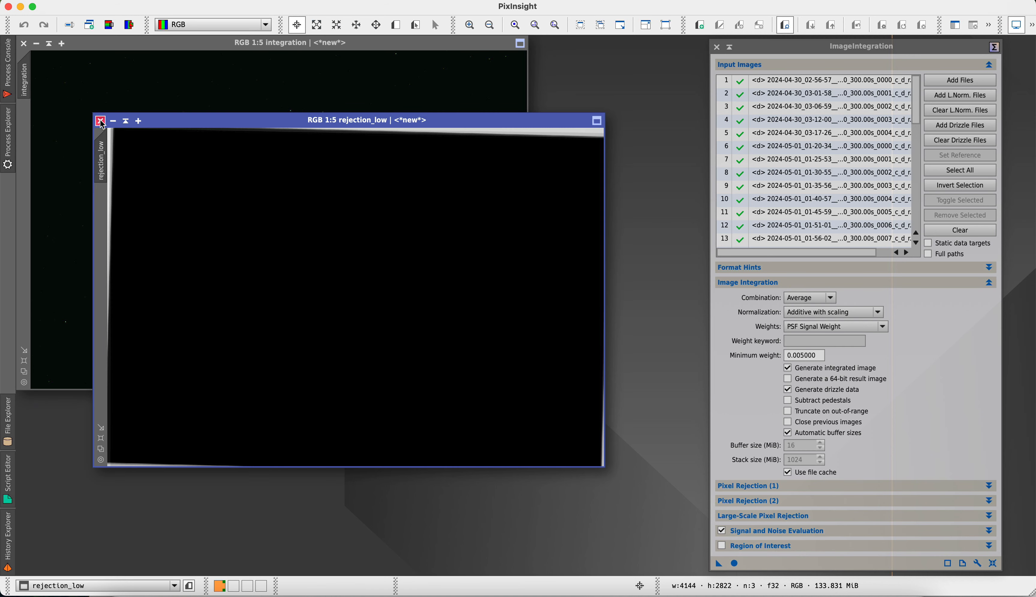
# - Close the rejection_low image and the ImageIntegration process, and enlarge the integration image's window
pyautogui.click(101, 121)
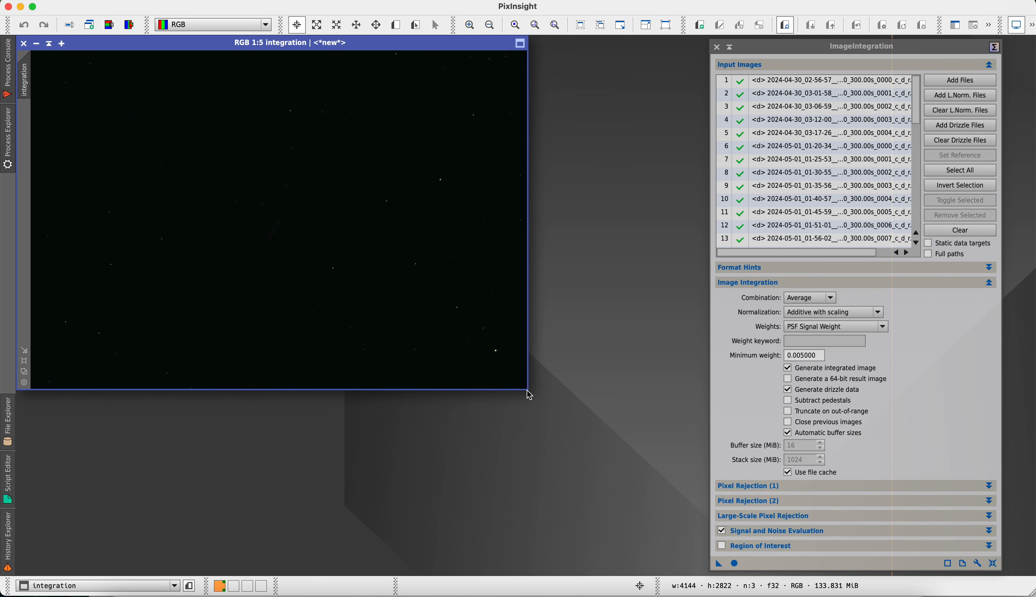
pyautogui.moveTo(526, 390); pyautogui.dragTo(605, 438)
pyautogui.click(717, 47)
# - Load the saved process icons from the file Pixinsight Process Icons.xpsm into the workspace
pyautogui.rightClick(909, 140)
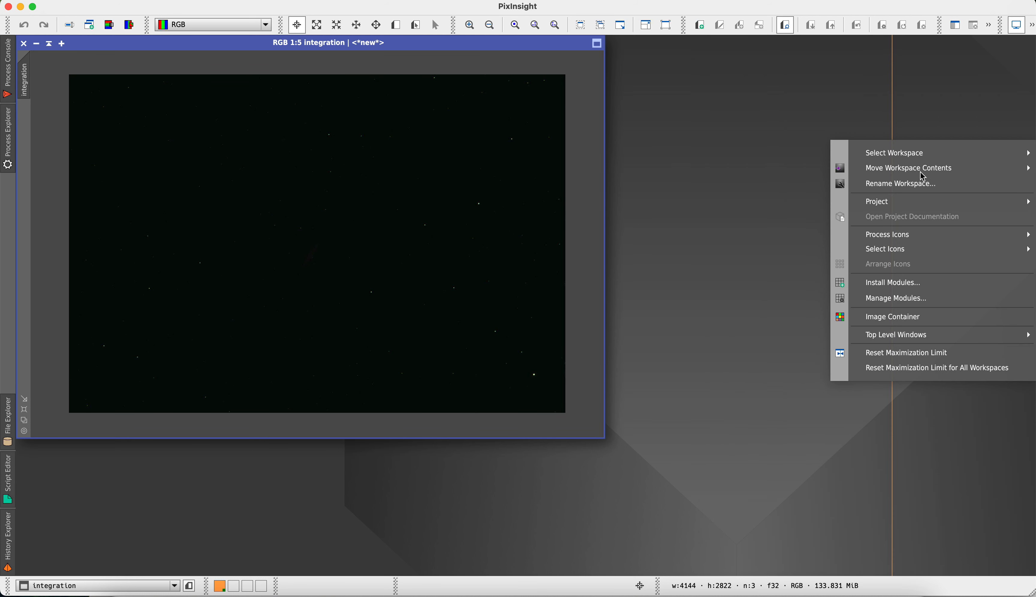
pyautogui.moveTo(917, 235)
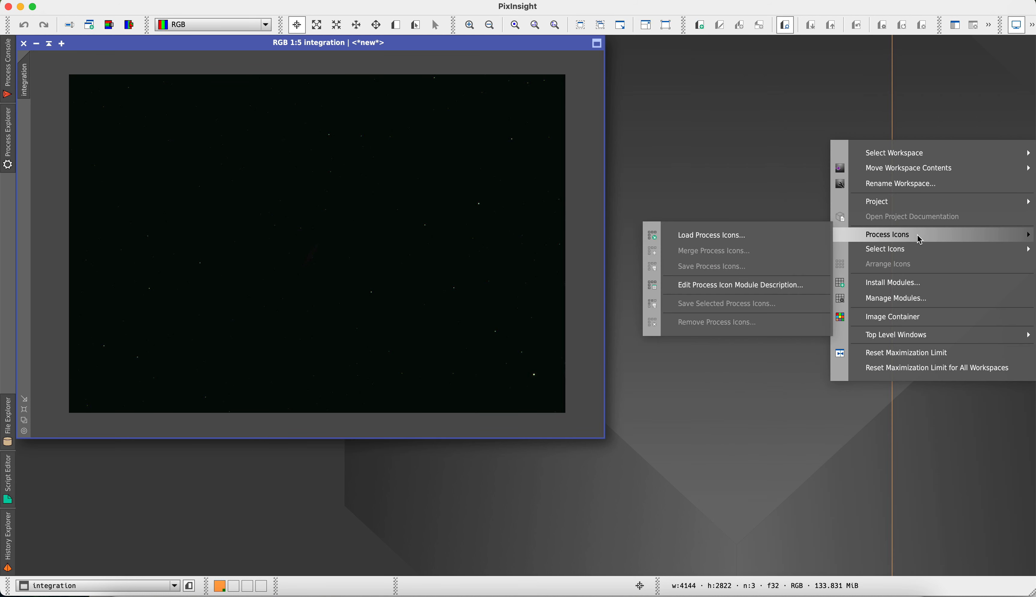
pyautogui.click(763, 233)
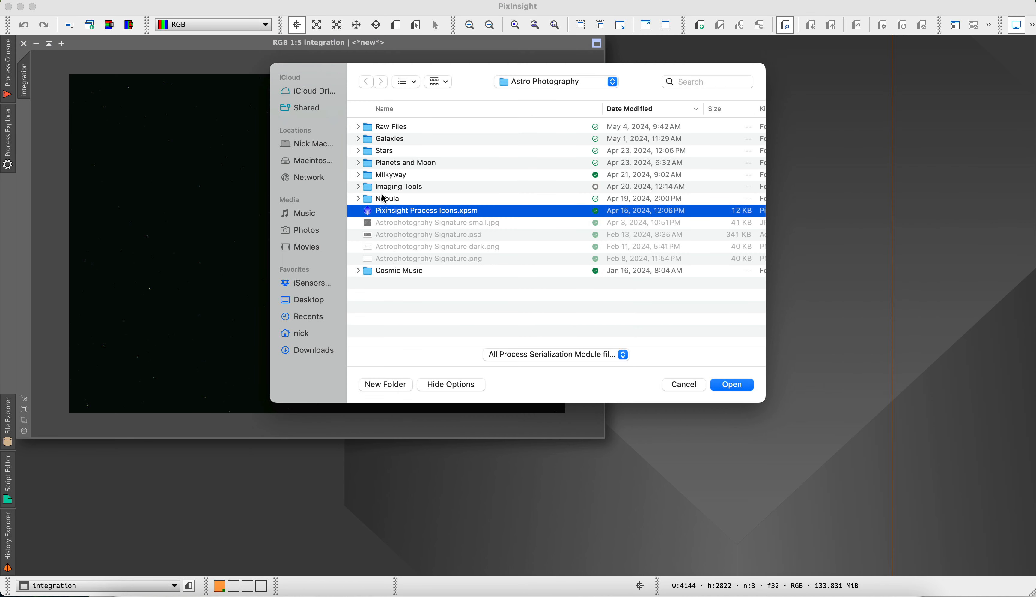
pyautogui.doubleClick(384, 214)
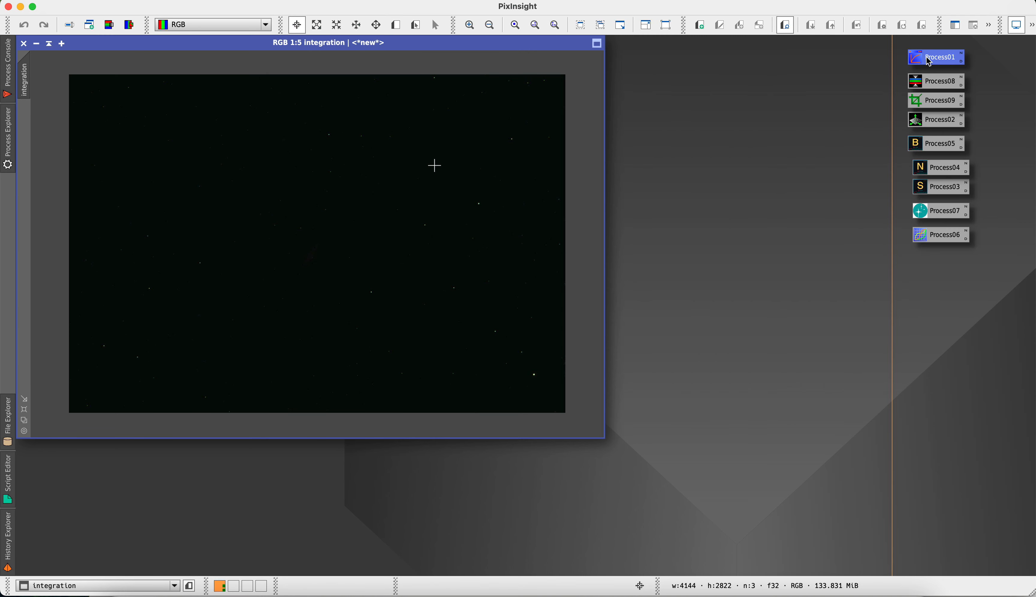
# - Open the saved ScreenTransferFunction process and auto-stretch the display of the integration image
pyautogui.doubleClick(942, 58)
pyautogui.moveTo(942, 59); pyautogui.dragTo(75, 527)
pyautogui.click(75, 525)
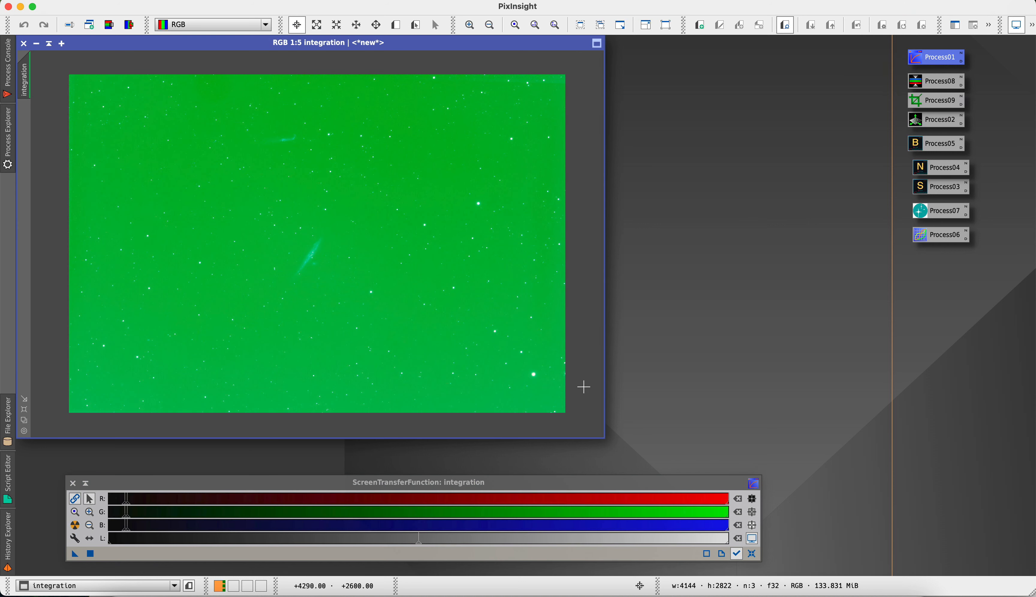
# - Apply the saved BackgroundNeutralization process to the integration image and refresh its automatic screen stretch
pyautogui.click(936, 81)
pyautogui.moveTo(920, 85); pyautogui.dragTo(479, 231)
pyautogui.click(752, 553)
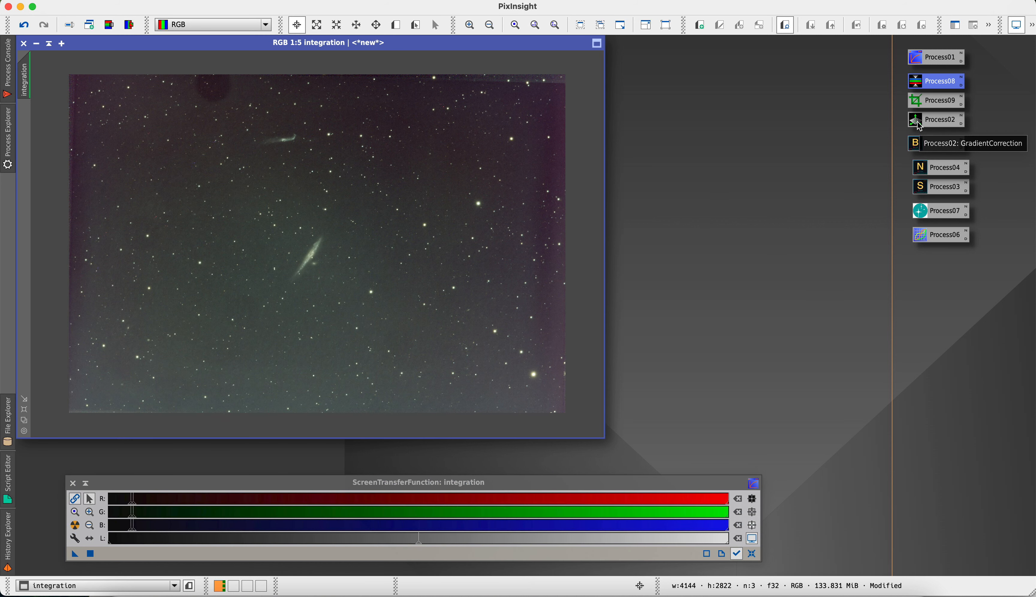
# - Crop all four edges of the integration image to about 3779 × 2457 pixels with DynamicCrop and close the process
pyautogui.doubleClick(933, 100)
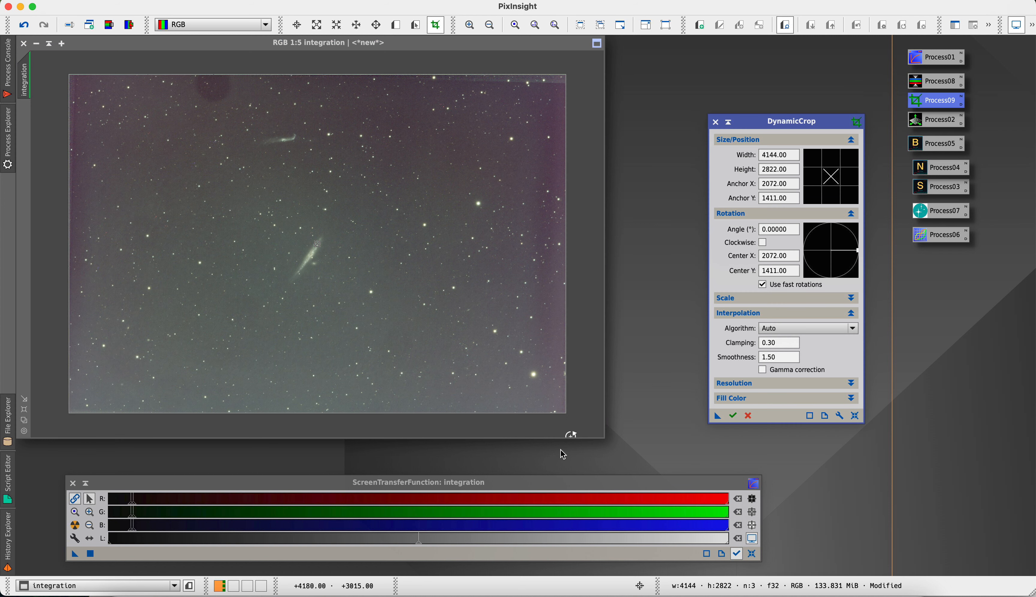
pyautogui.moveTo(604, 437); pyautogui.dragTo(633, 462)
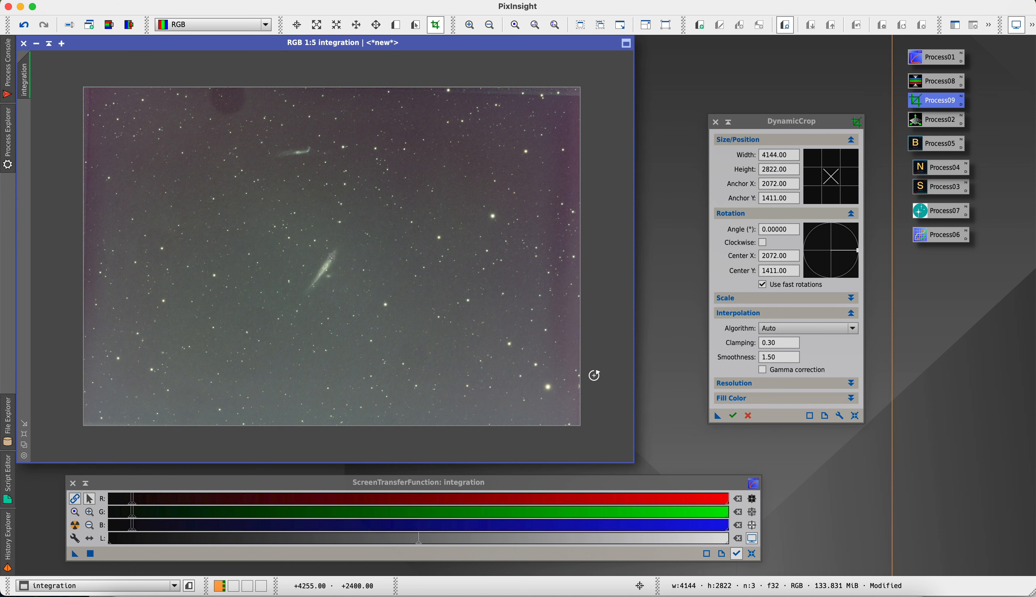
pyautogui.moveTo(583, 347); pyautogui.dragTo(556, 344)
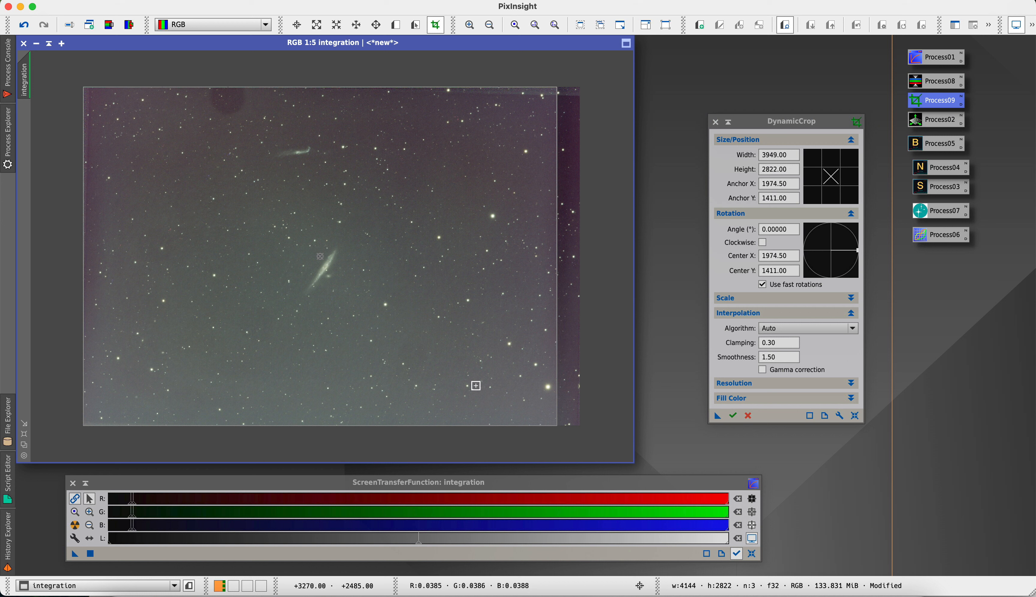
pyautogui.moveTo(285, 423); pyautogui.dragTo(280, 409)
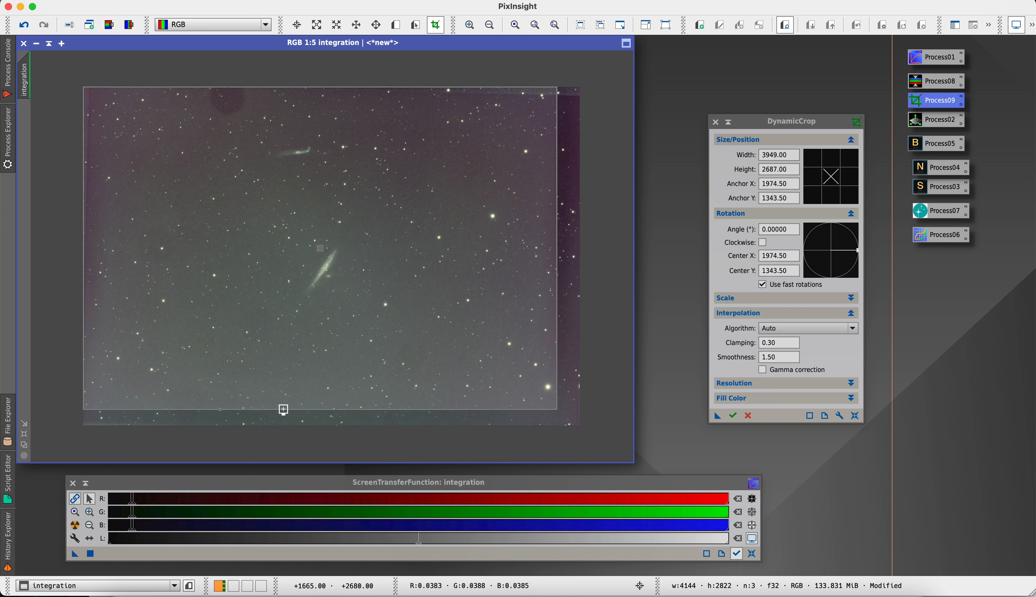
pyautogui.moveTo(82, 220); pyautogui.dragTo(103, 220)
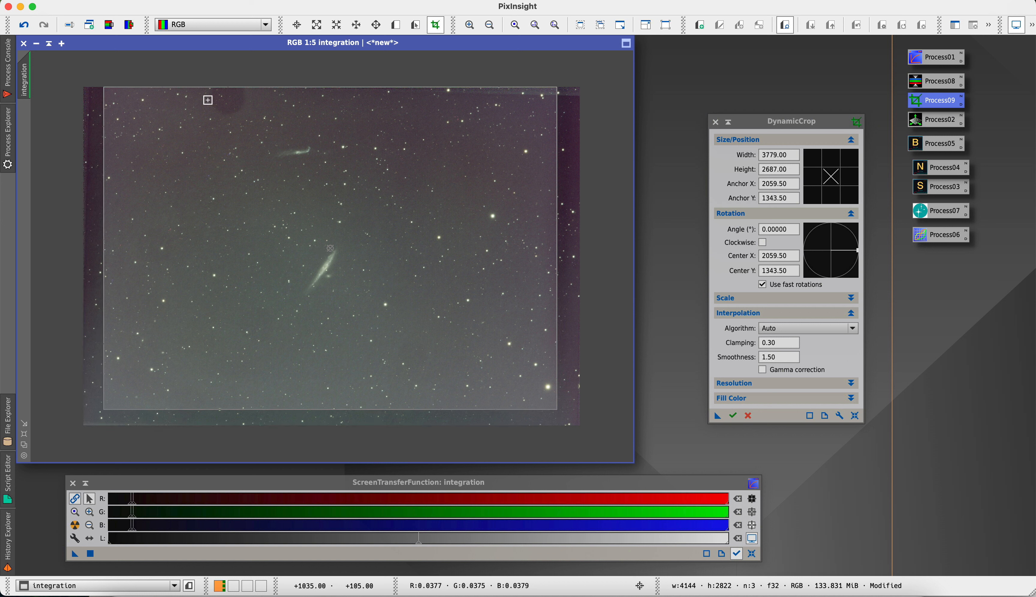
pyautogui.moveTo(206, 85); pyautogui.dragTo(206, 114)
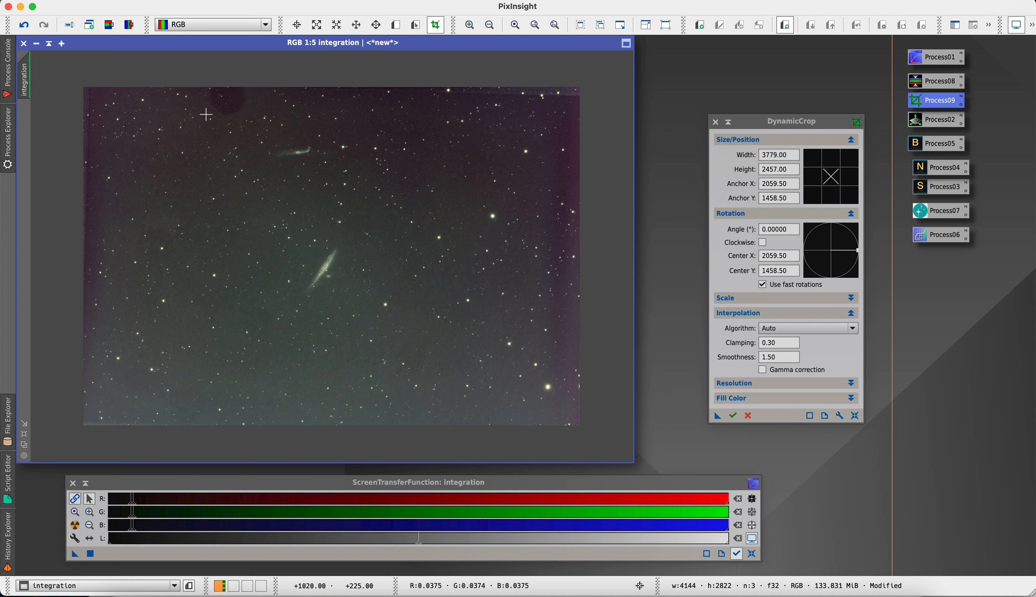
pyautogui.press('Return')
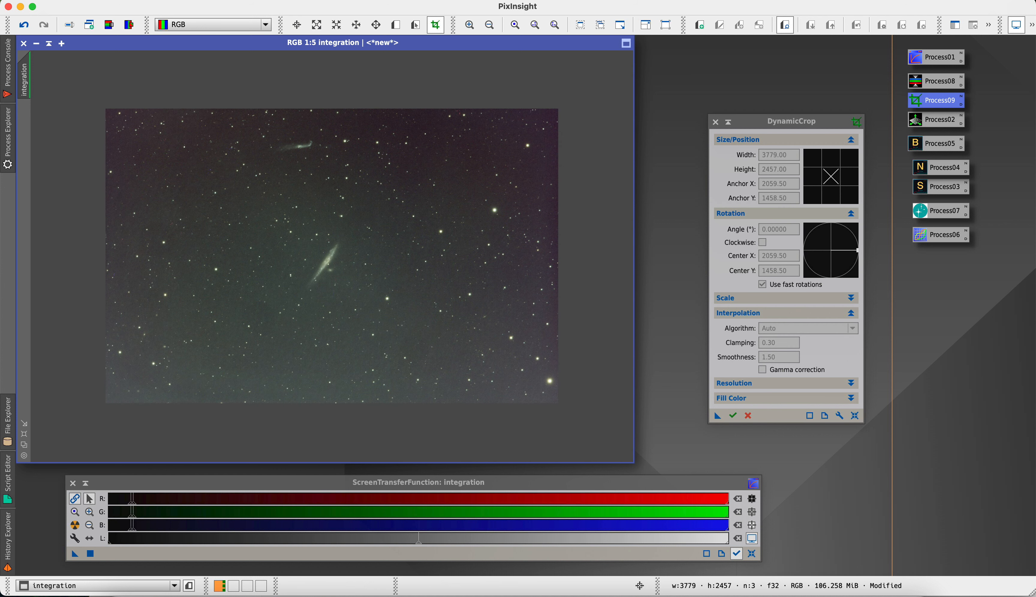
pyautogui.click(715, 122)
# - Apply the saved GradientCorrection process to the cropped integration image and hide the process console
pyautogui.moveTo(913, 122); pyautogui.dragTo(508, 237)
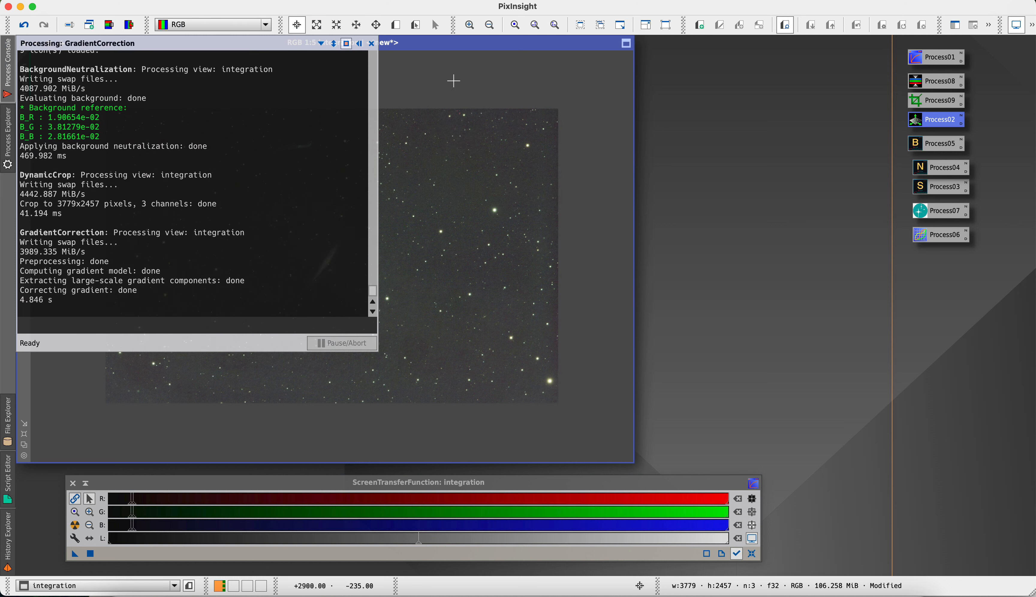
pyautogui.click(361, 43)
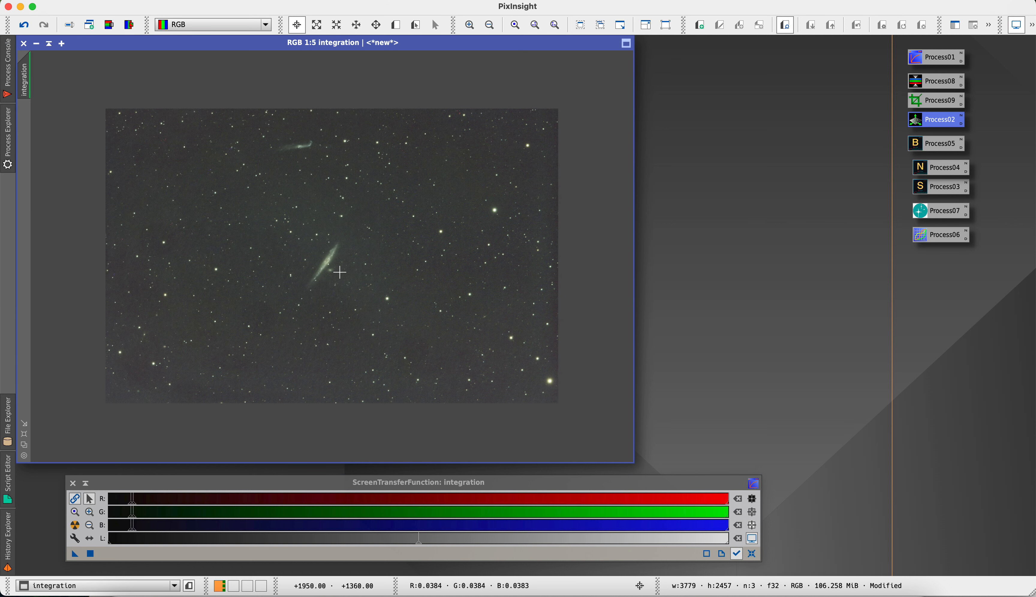
pyautogui.scroll(1, 321, 277)
pyautogui.scroll(3, 321, 277)
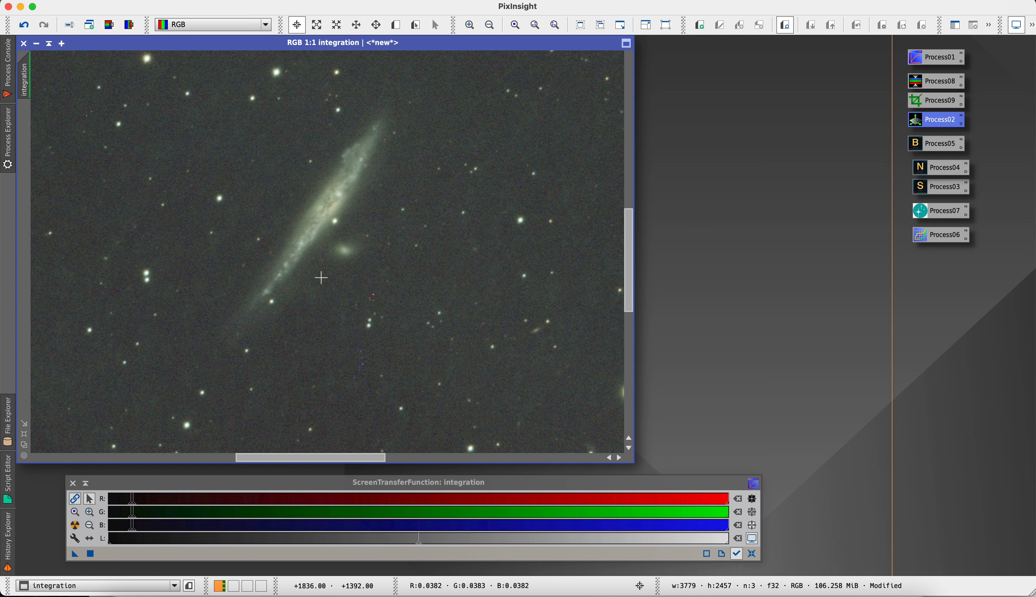
# - Sharpen the integration image with BlurXTerminator at its saved settings, hide the console and close the process
pyautogui.doubleClick(915, 147)
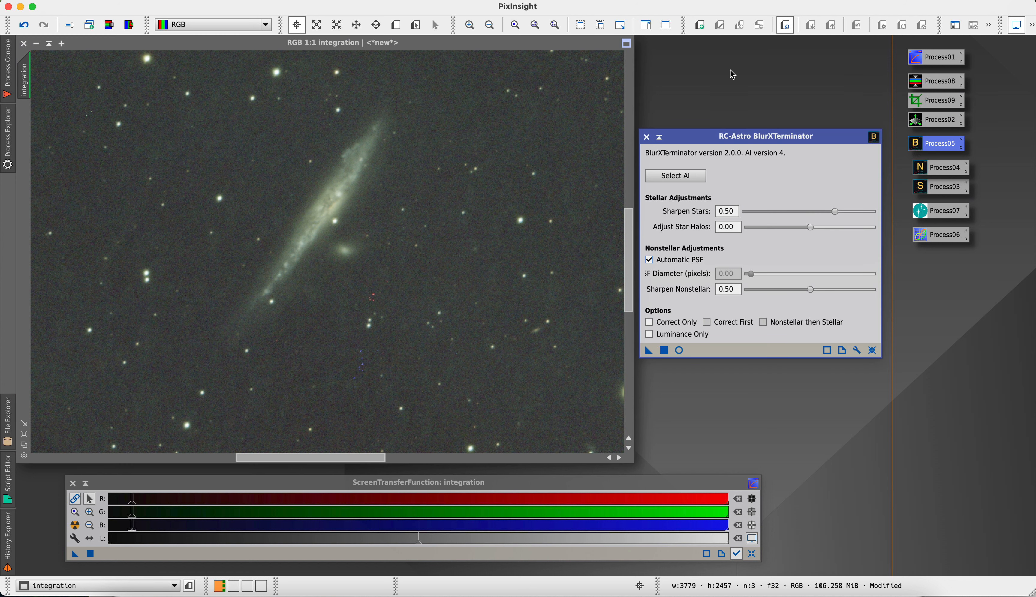
pyautogui.moveTo(649, 350); pyautogui.dragTo(448, 326)
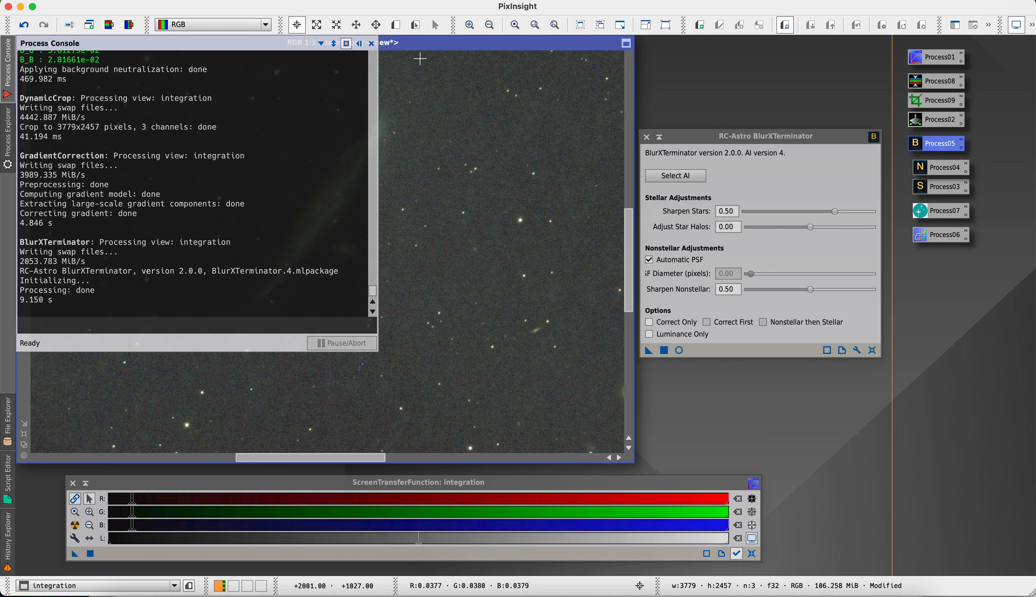
pyautogui.click(356, 43)
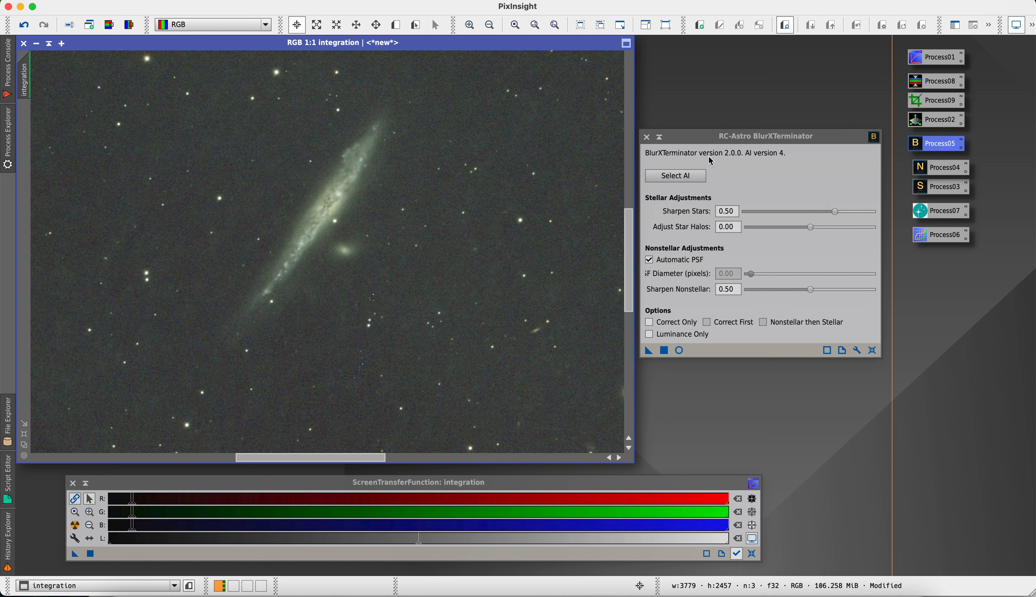
pyautogui.click(646, 138)
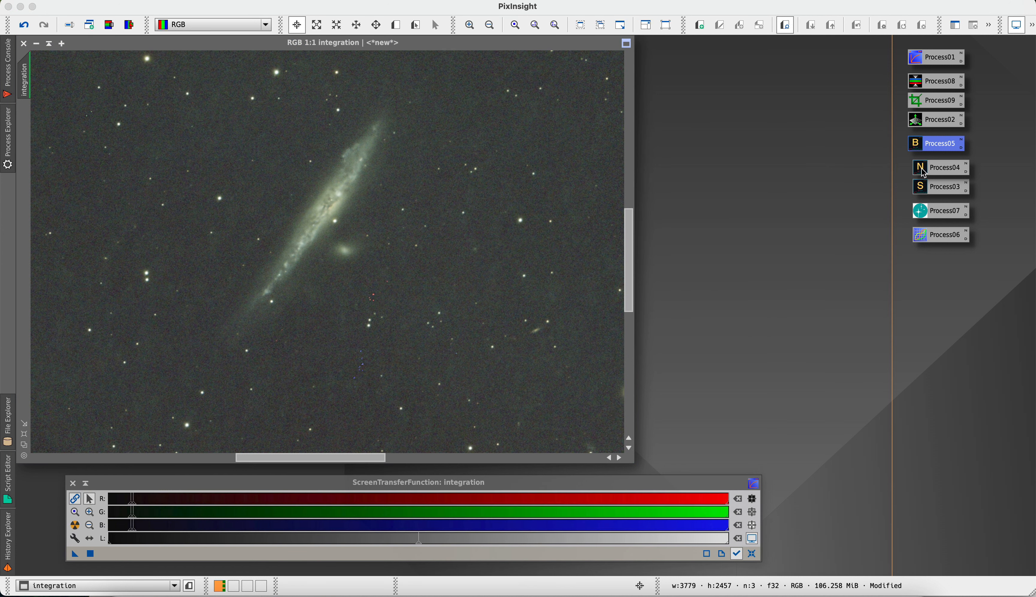
# - Reset and recompute the automatic screen stretch, and reduce the integration image's noise with the saved NoiseXTerminator process
pyautogui.click(752, 553)
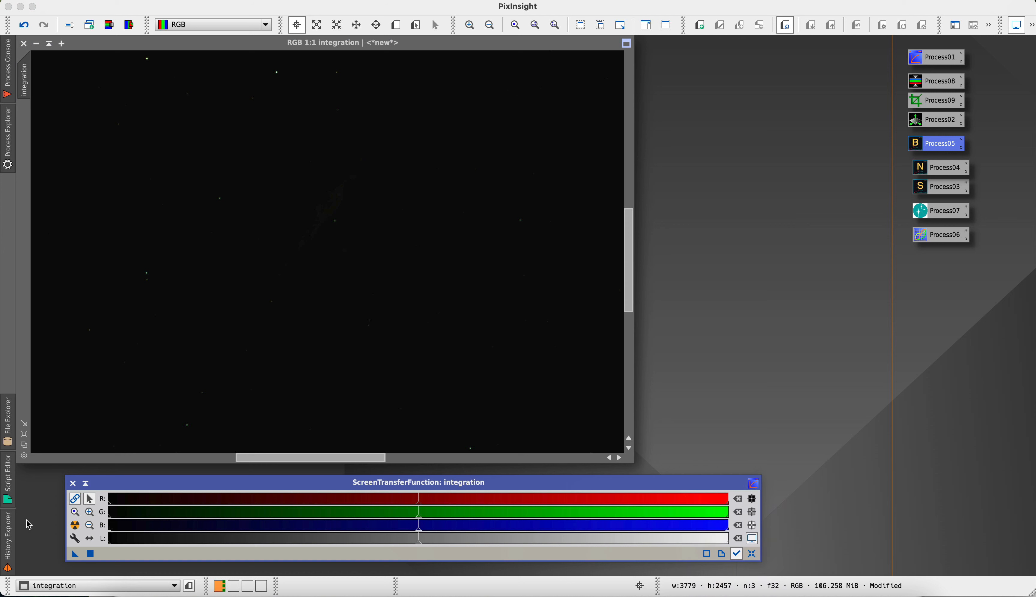
pyautogui.click(75, 526)
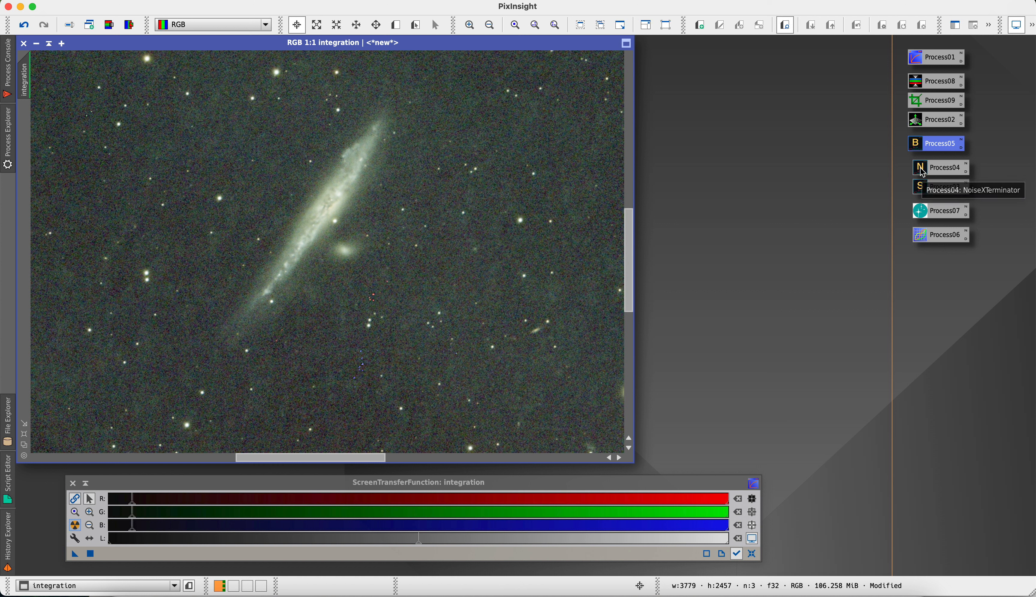
pyautogui.moveTo(922, 170); pyautogui.dragTo(526, 274)
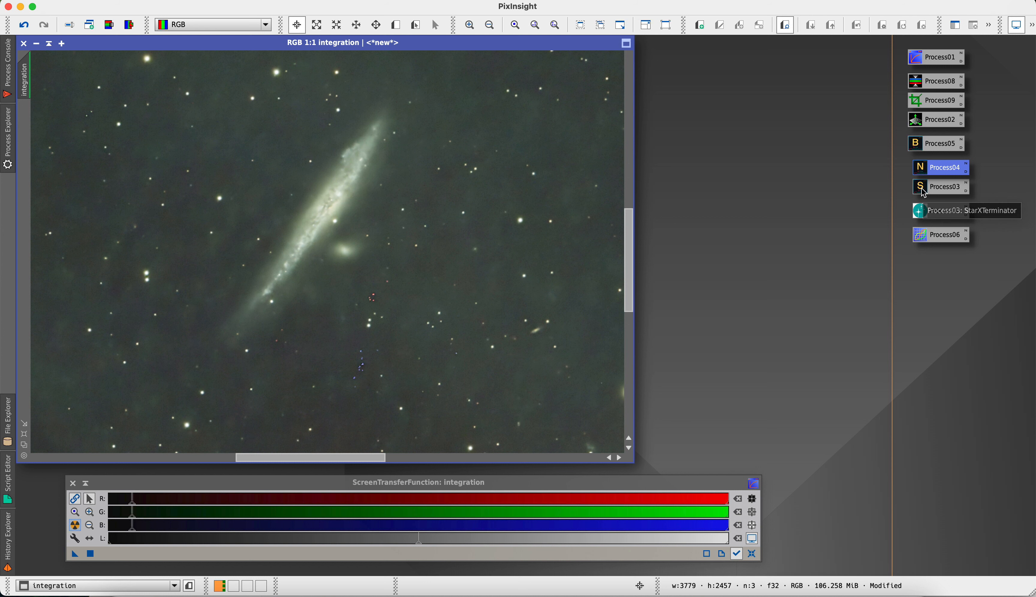
# - Apply BlurXTerminator to the integration image with Sharpen Stars at 0.00 and Luminance Only enabled, and hide the console
pyautogui.doubleClick(923, 147)
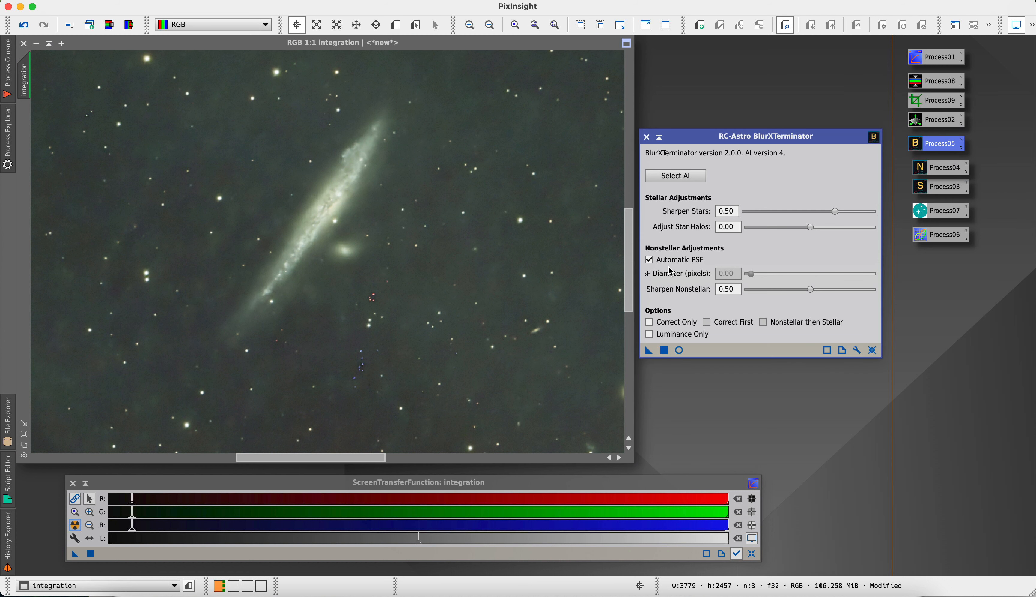
pyautogui.moveTo(834, 212); pyautogui.dragTo(741, 214)
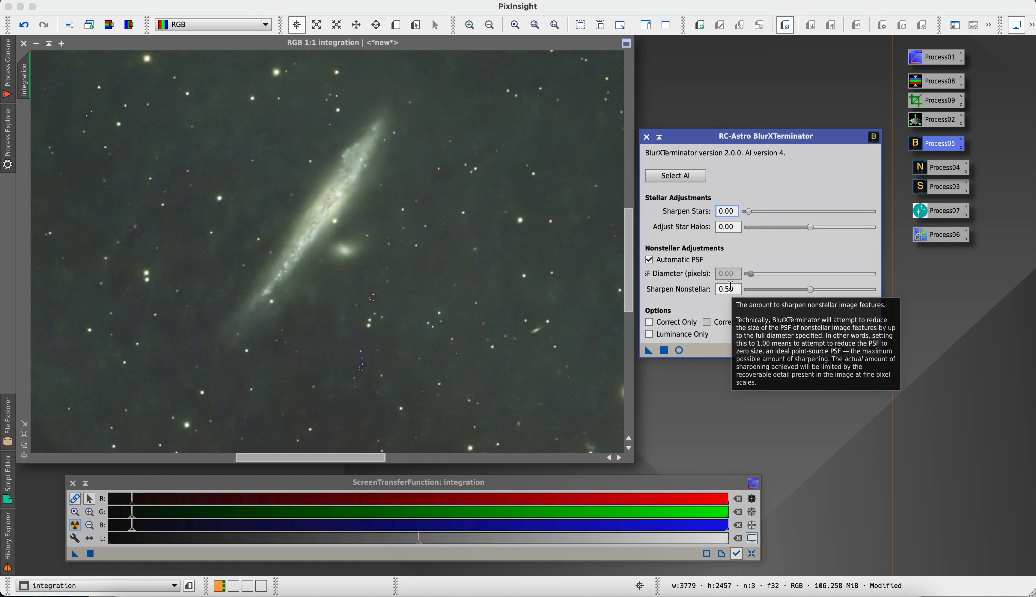
pyautogui.click(648, 336)
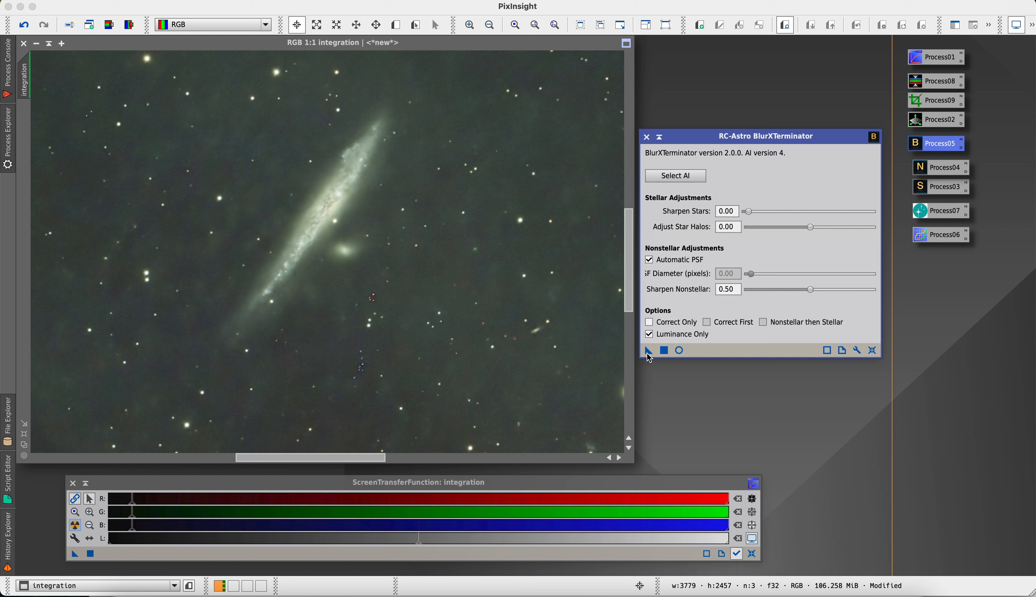
pyautogui.moveTo(649, 350); pyautogui.dragTo(435, 299)
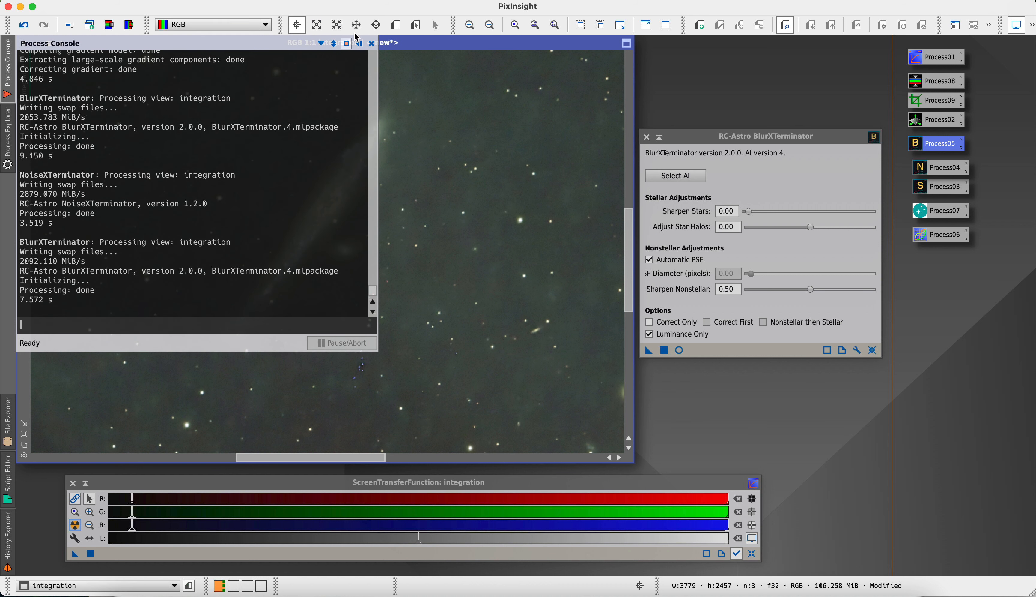
pyautogui.click(358, 44)
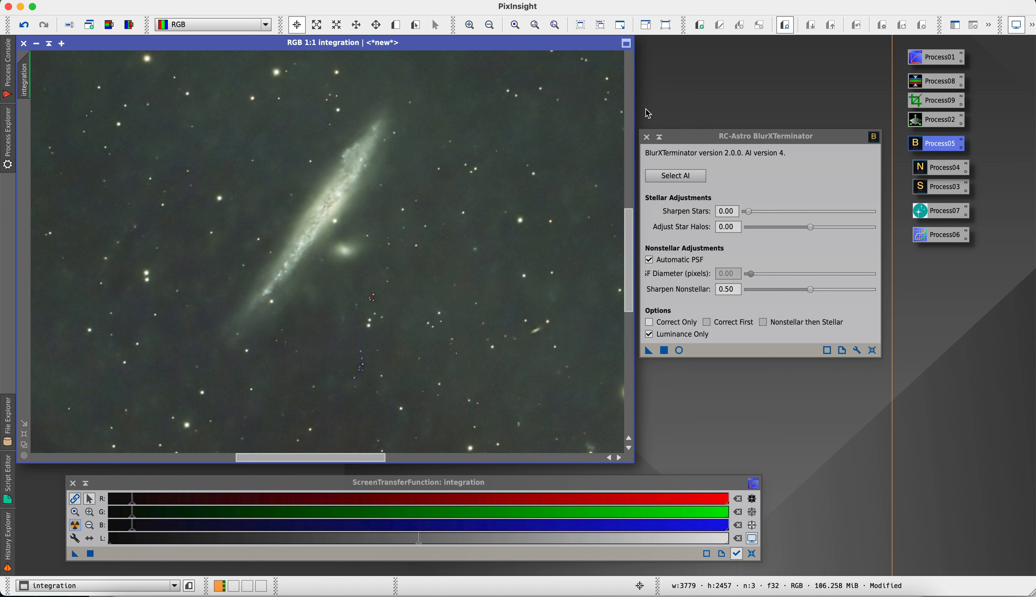
# - Apply BlurXTerminator again with Luminance Only disabled, compare before and after, keep the sharpened version and close the process
pyautogui.click(654, 335)
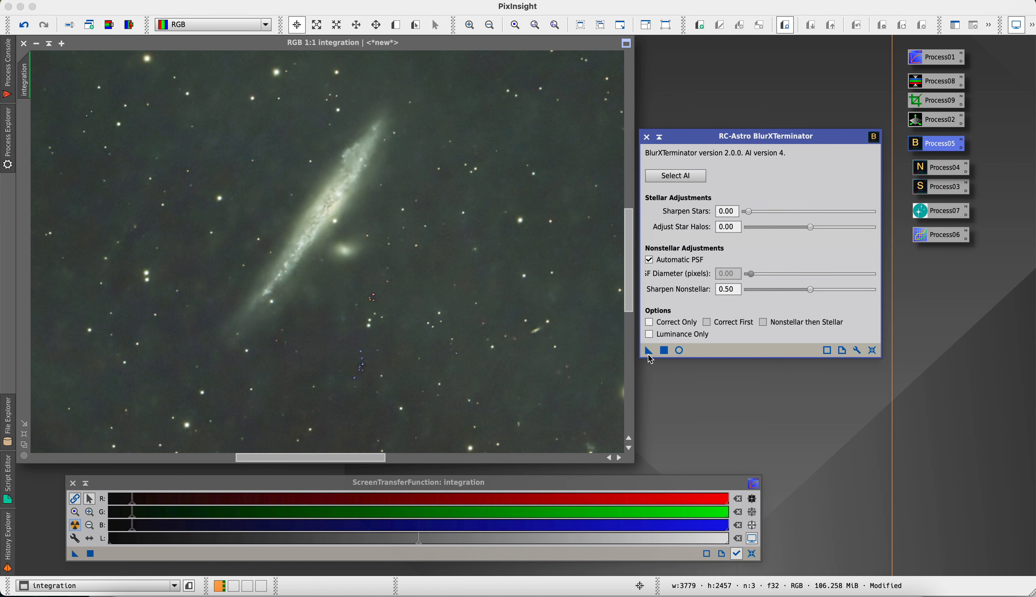
pyautogui.moveTo(649, 350); pyautogui.dragTo(405, 315)
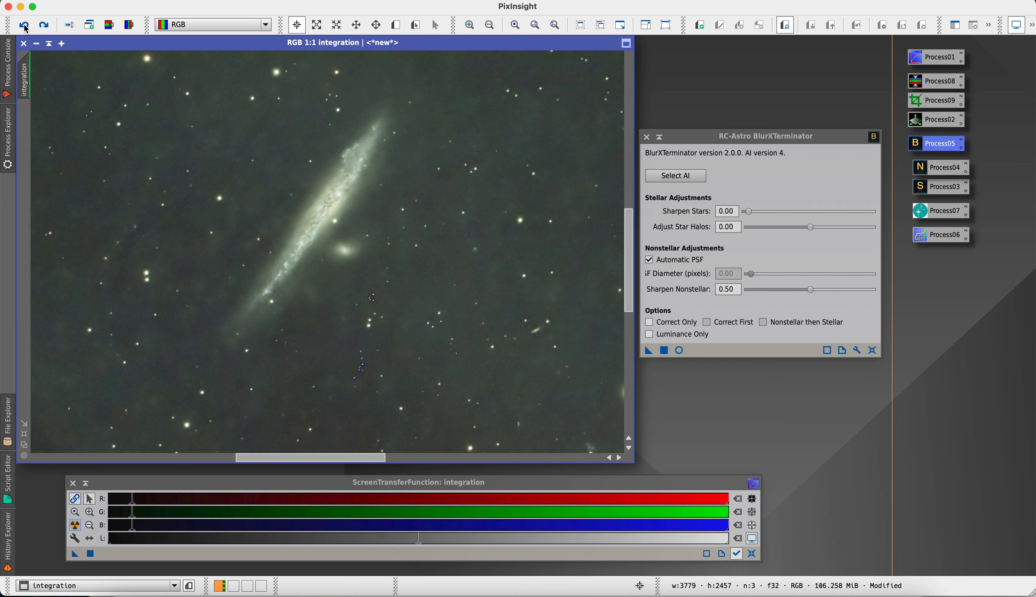
pyautogui.click(44, 25)
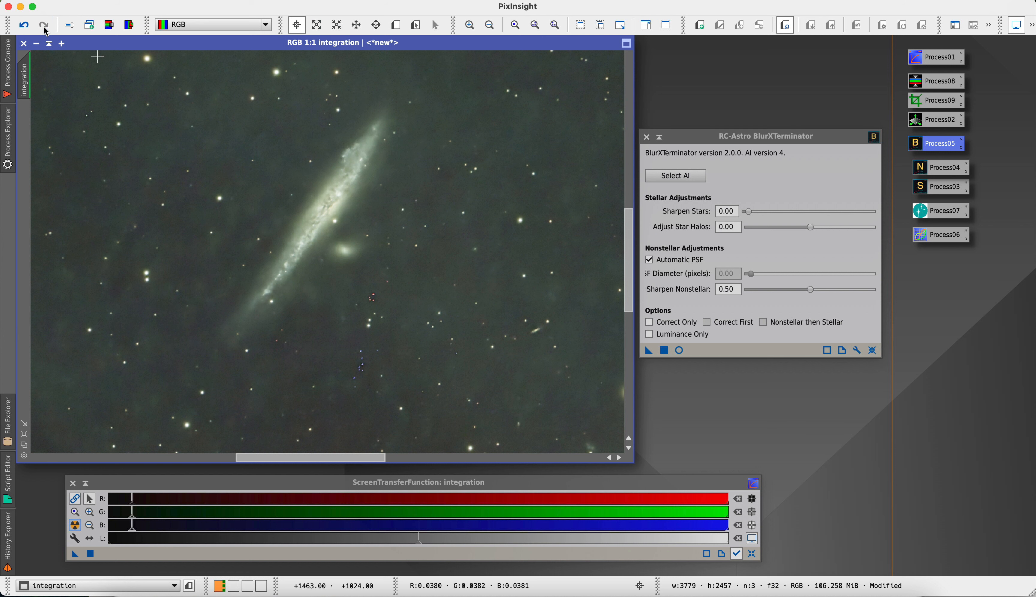
pyautogui.click(646, 137)
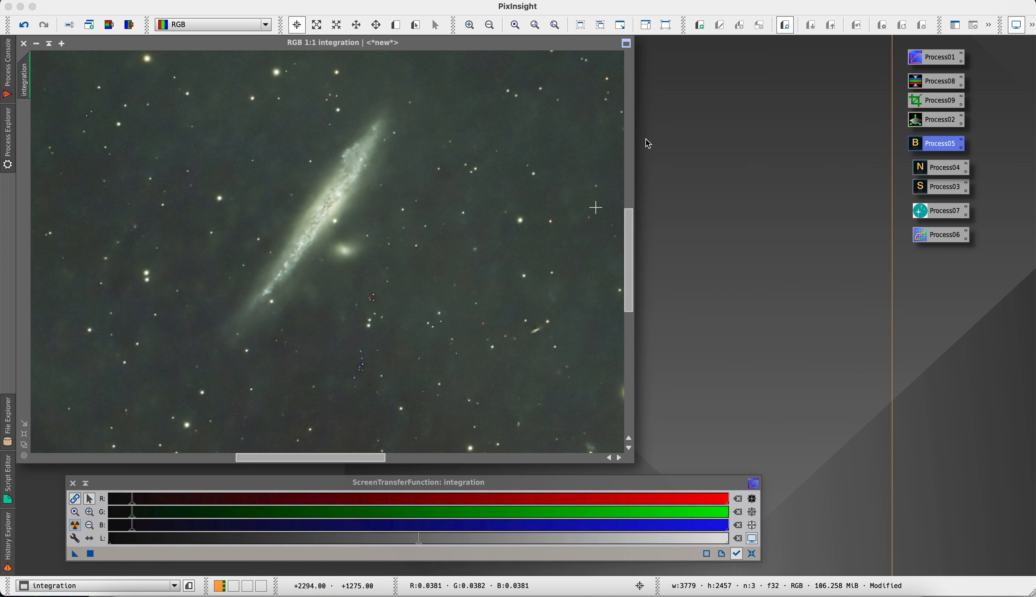
# - Examine the groups of red and blue specks below the galaxy up close
pyautogui.scroll(2, 440, 384)
pyautogui.scroll(-2, 440, 383)
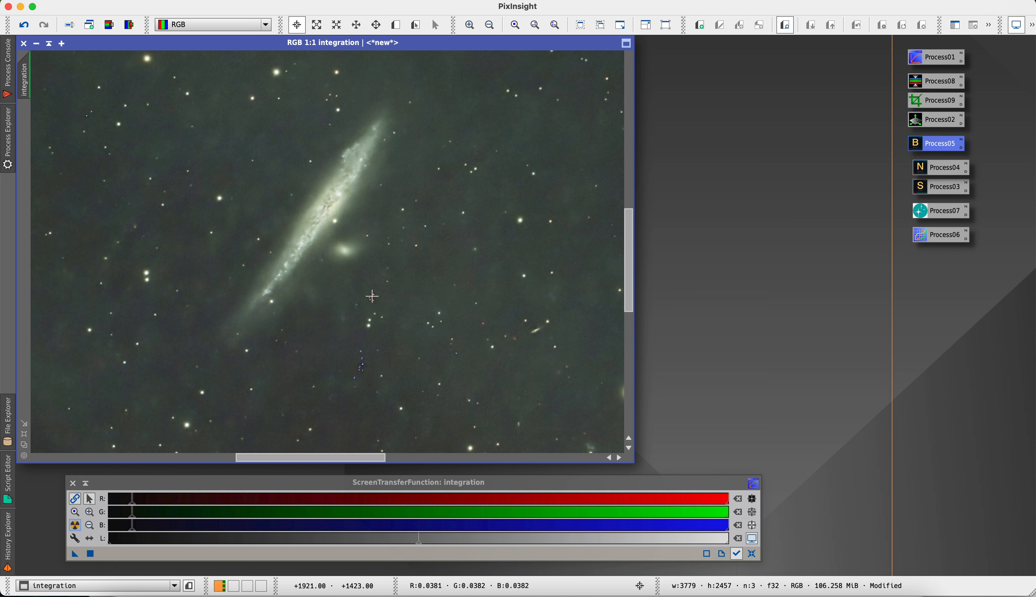
pyautogui.scroll(1, 341, 396)
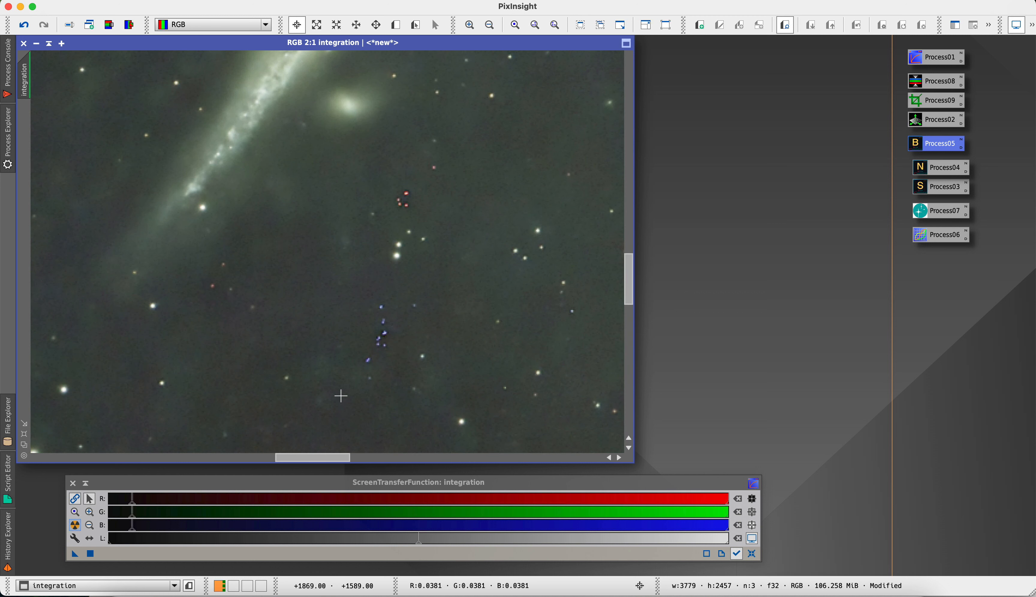
# - Remove the stars from the integration image using StarXTerminator with Generate Star Image and Unscreen Stars enabled, iconize the star image and close the process
pyautogui.scroll(-1, 341, 395)
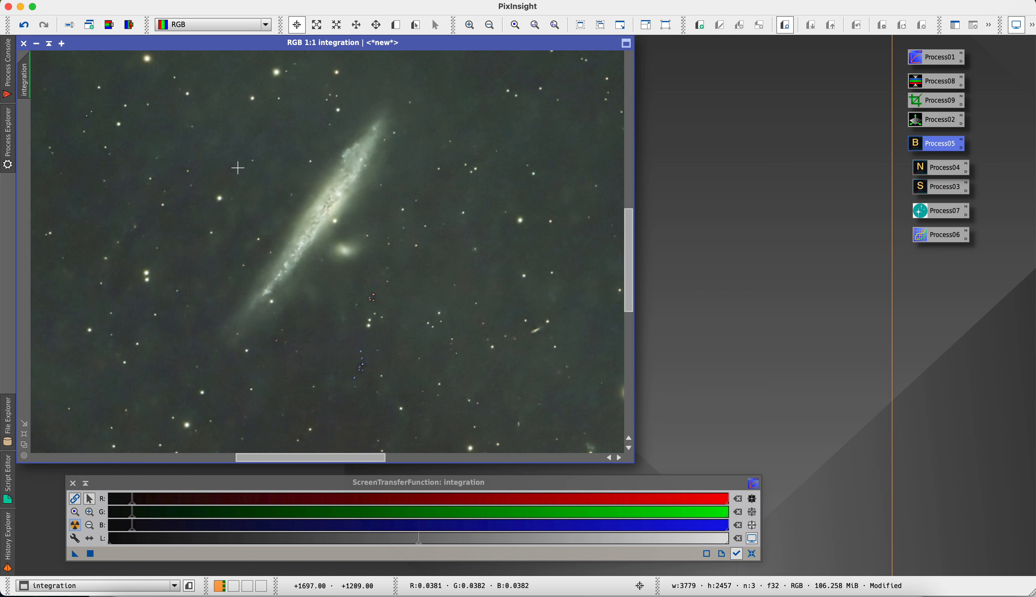
pyautogui.scroll(1, 238, 168)
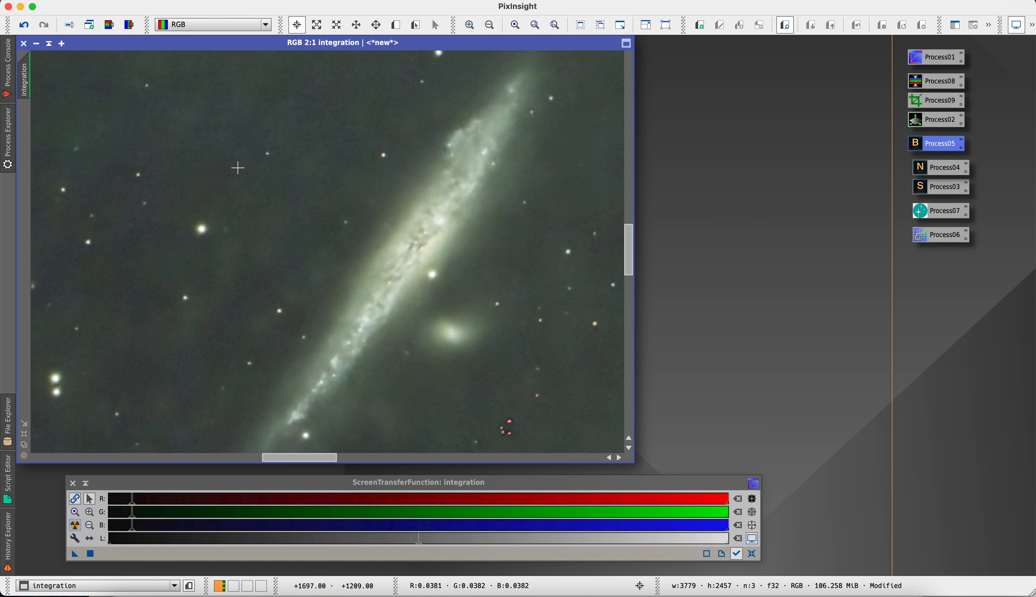
pyautogui.scroll(-1, 238, 167)
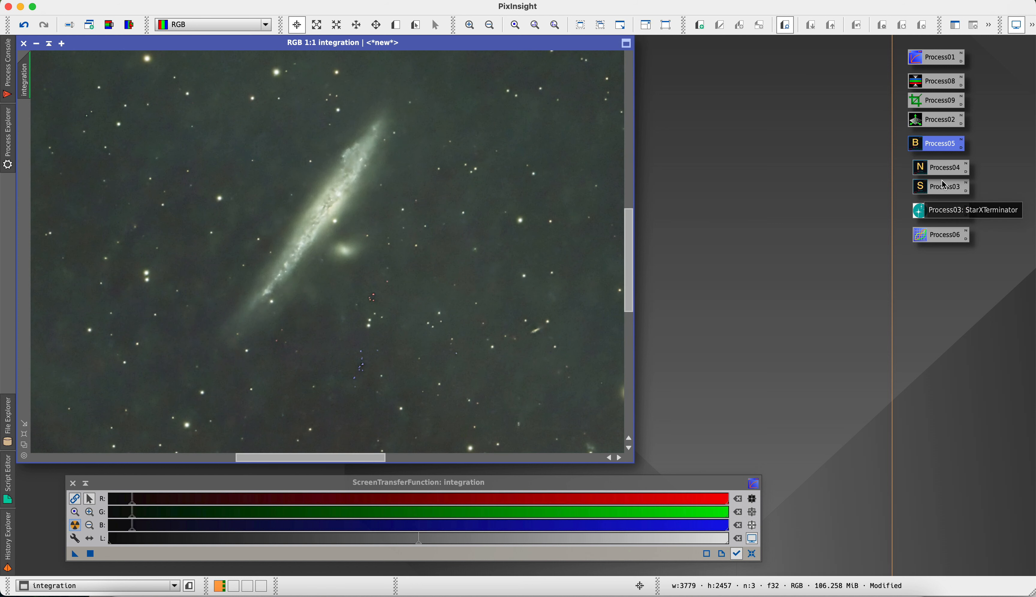
pyautogui.doubleClick(924, 190)
pyautogui.click(575, 265)
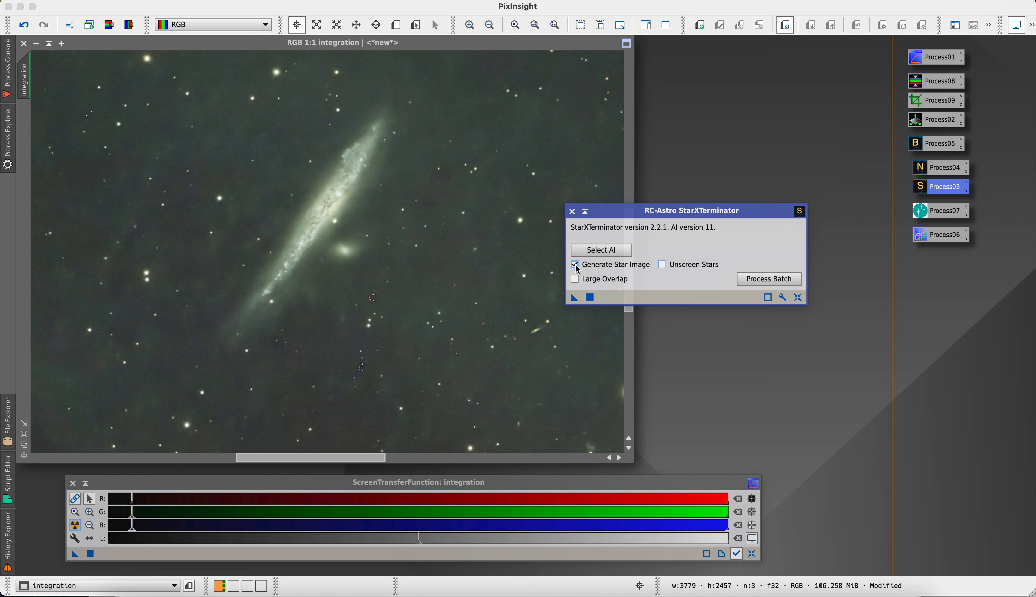
pyautogui.click(662, 265)
pyautogui.moveTo(575, 297); pyautogui.dragTo(374, 285)
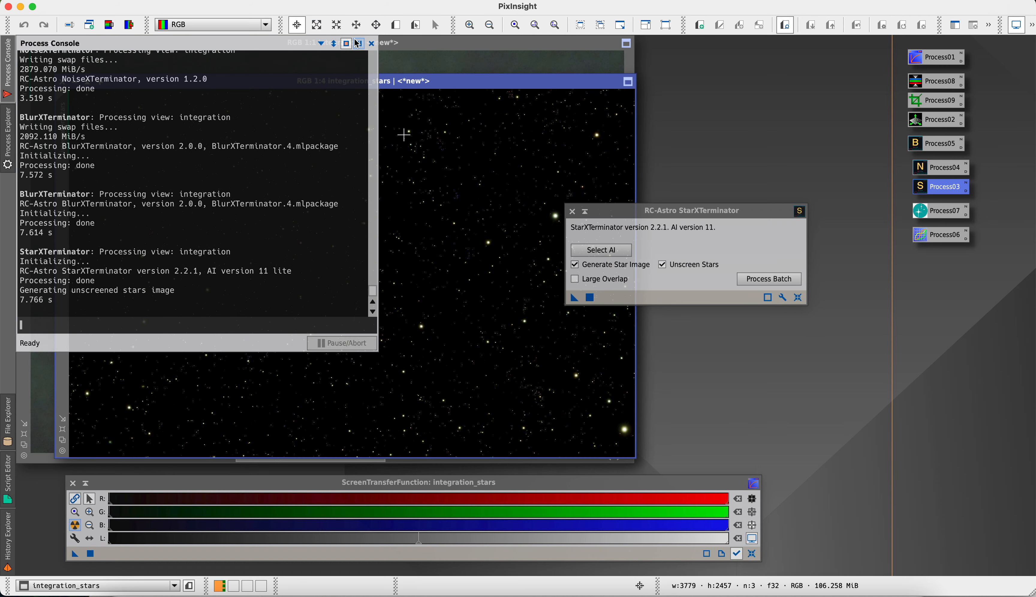
pyautogui.click(76, 81)
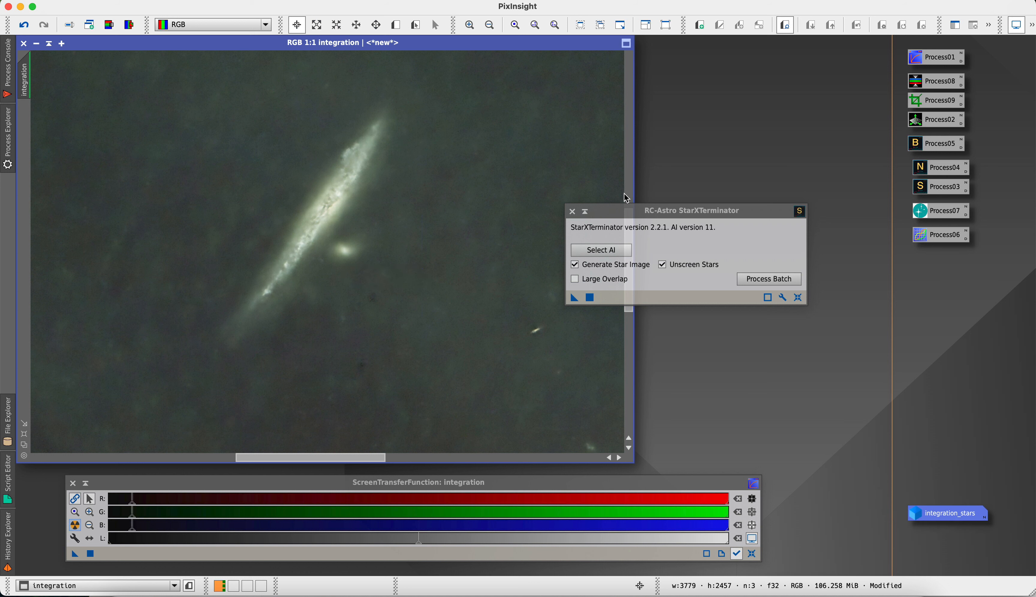
pyautogui.click(573, 212)
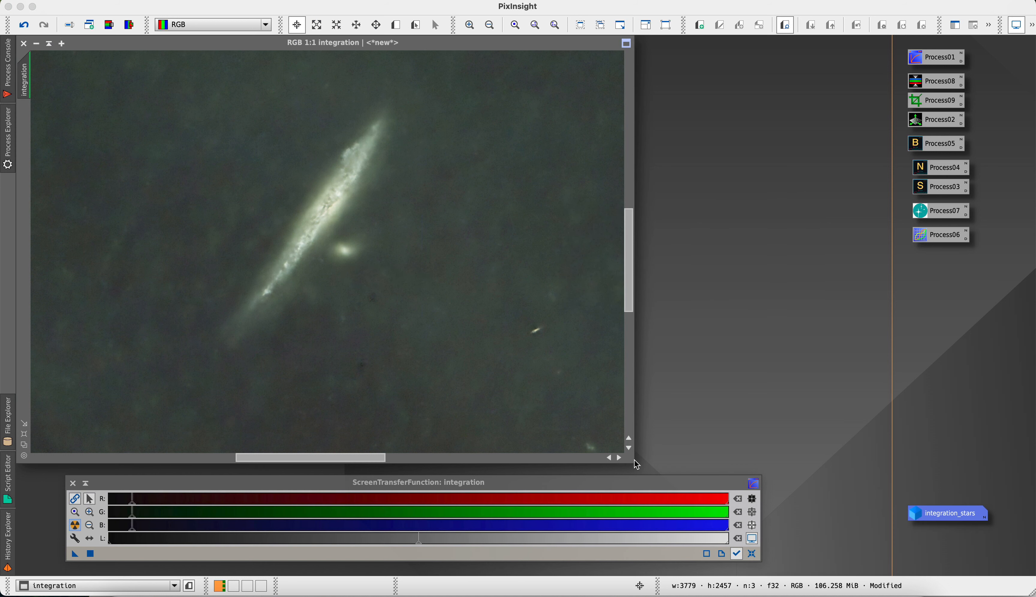
# - Review the starless integration image and reset its screen stretch to show the unstretched data
pyautogui.scroll(-4, 441, 257)
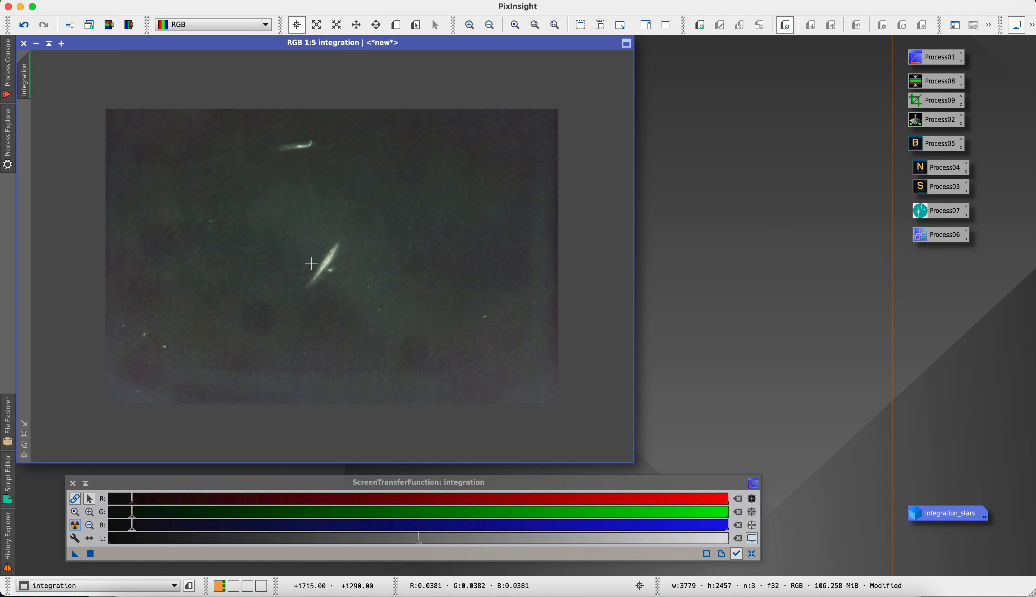
pyautogui.scroll(1, 310, 264)
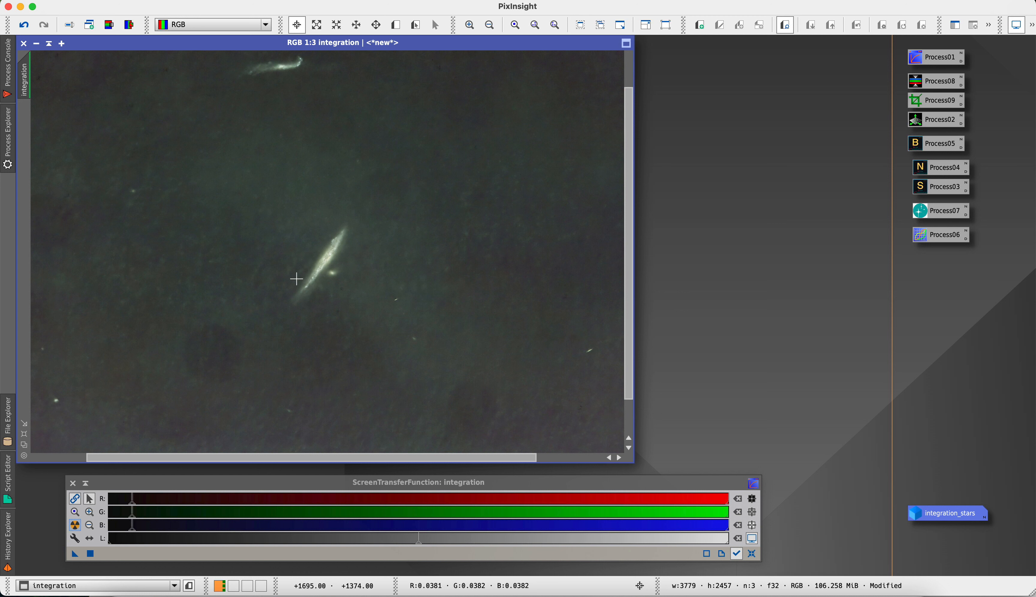
pyautogui.scroll(2, 282, 272)
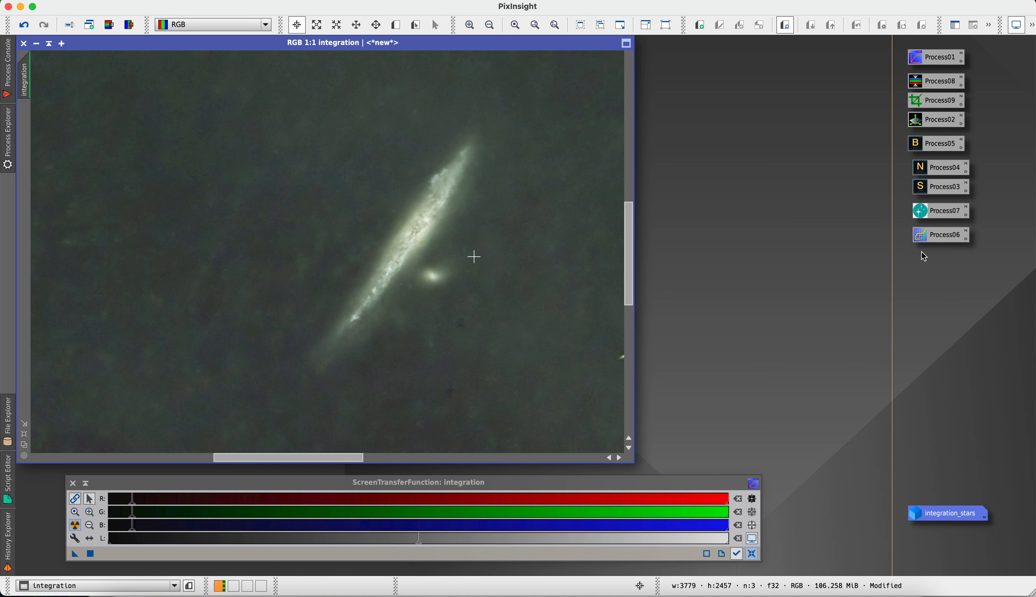
pyautogui.click(752, 553)
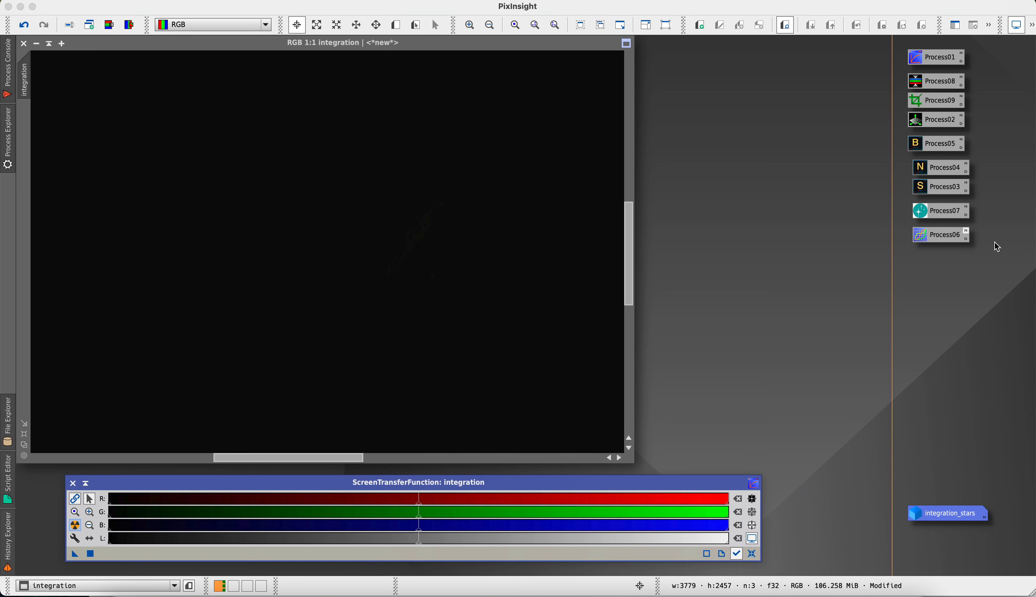
# - Apply a Linear transformation with a blackpoint of 0.037535 to the starless image in GeneralizedHyperbolicStretch, using the real-time preview
pyautogui.doubleClick(920, 213)
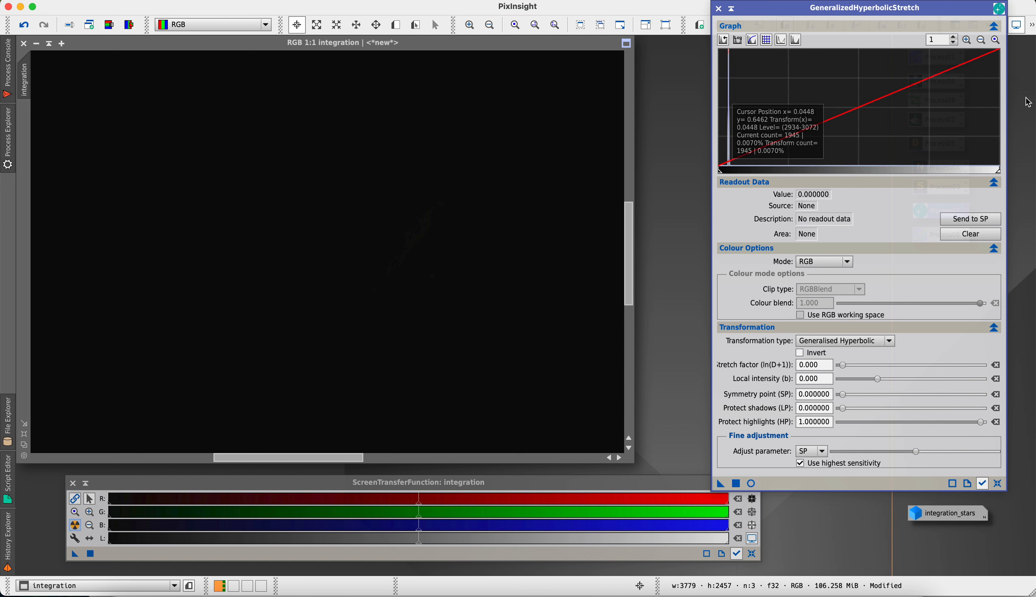
pyautogui.click(968, 40)
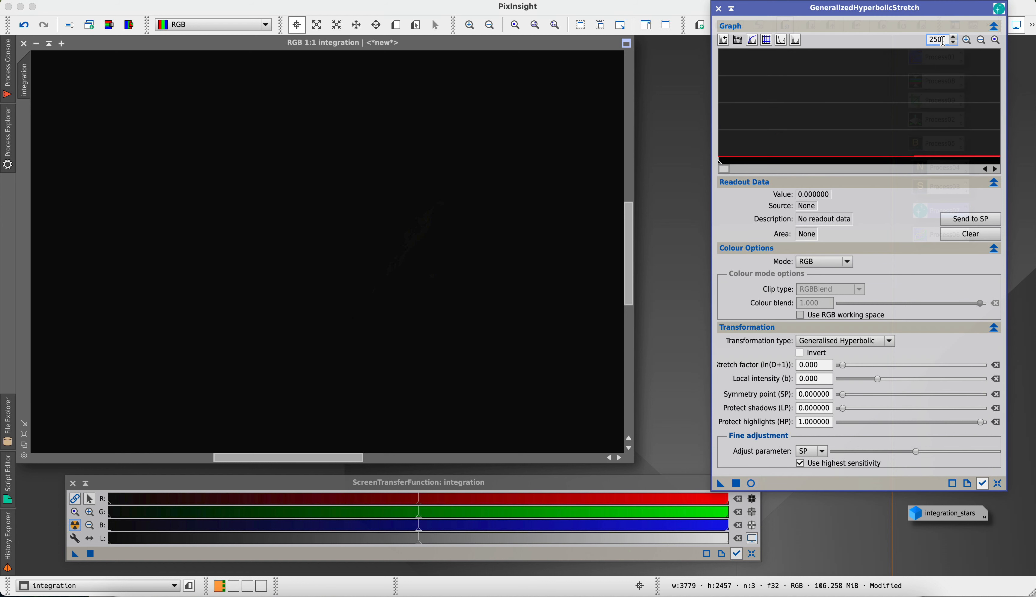
pyautogui.press('BackSpace')
pyautogui.press('Return')
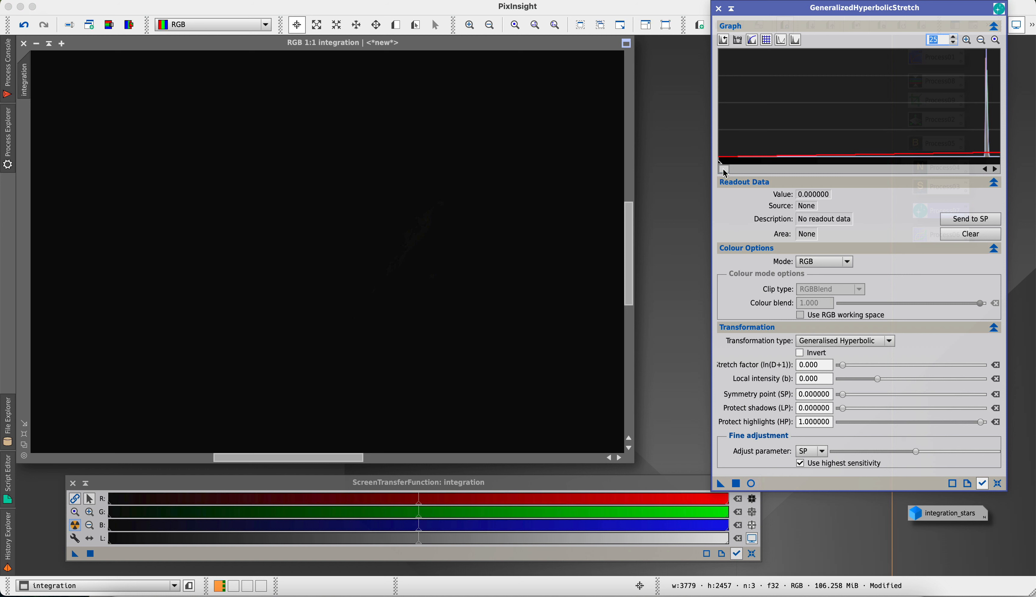
pyautogui.click(835, 340)
pyautogui.click(809, 395)
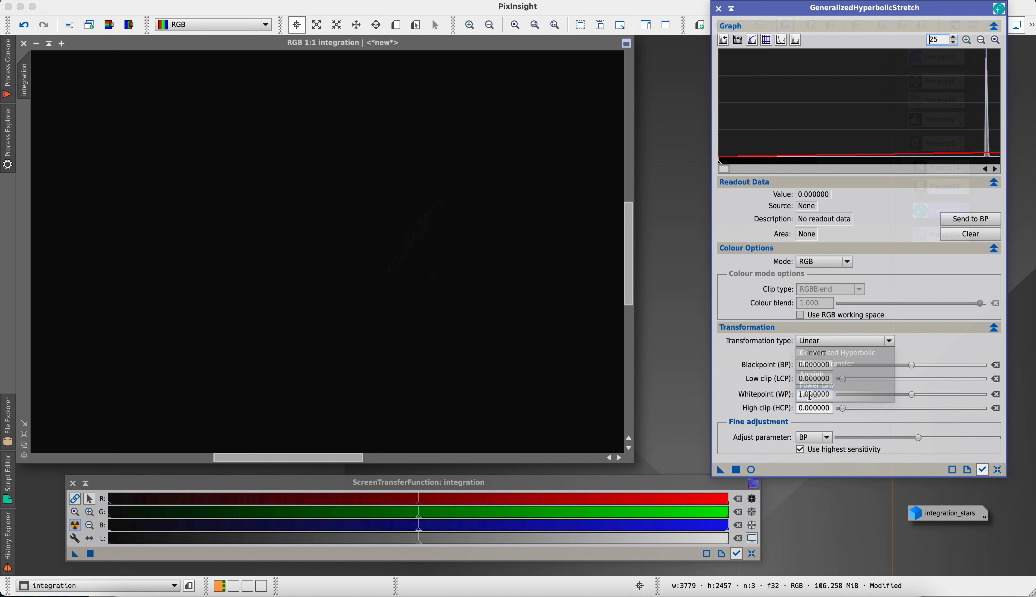
pyautogui.click(751, 470)
pyautogui.moveTo(716, 164); pyautogui.dragTo(983, 163)
pyautogui.click(736, 469)
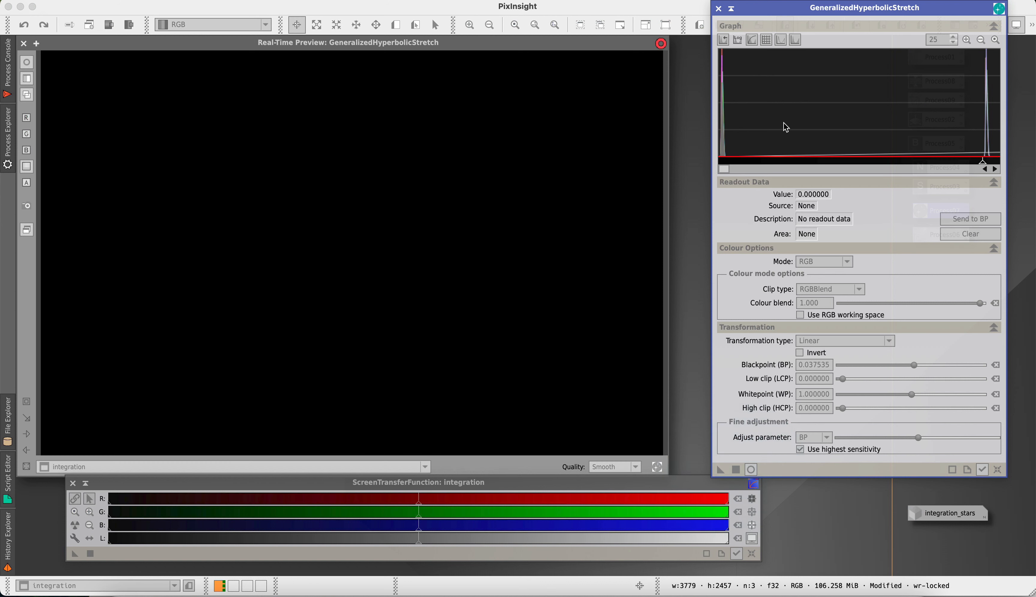
# - Apply a Generalised Hyperbolic stretch with symmetry point 0.000596 at the histogram peak and stretch factor 3.900
pyautogui.click(997, 470)
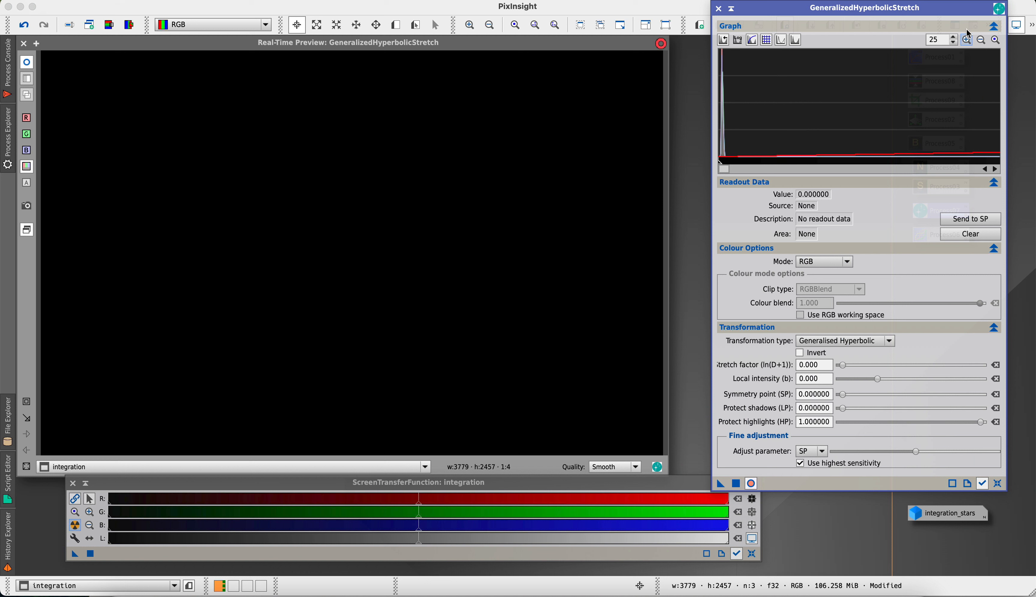
pyautogui.click(966, 40)
pyautogui.click(762, 101)
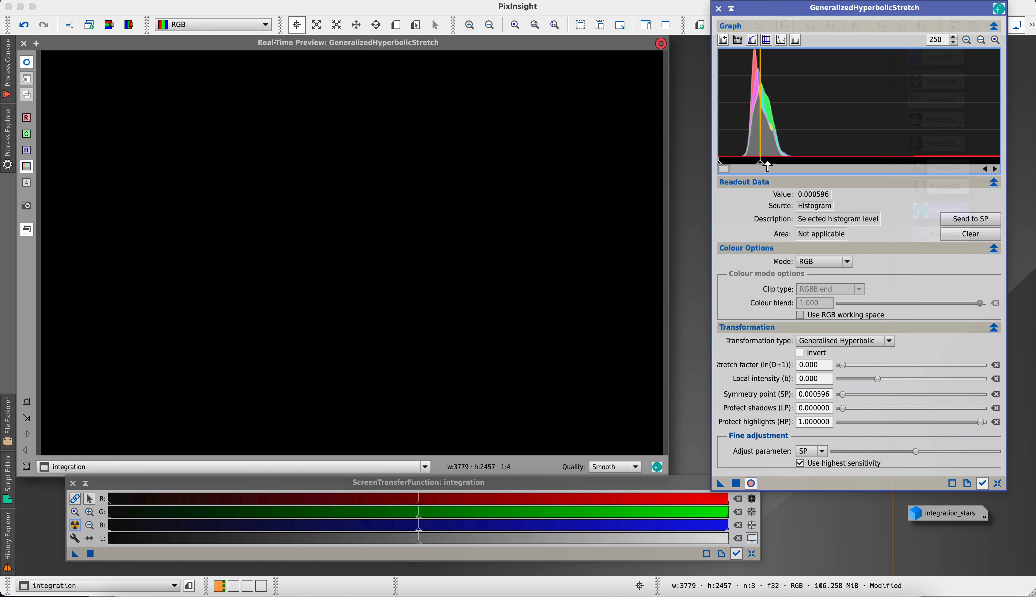
pyautogui.moveTo(841, 365); pyautogui.dragTo(871, 369)
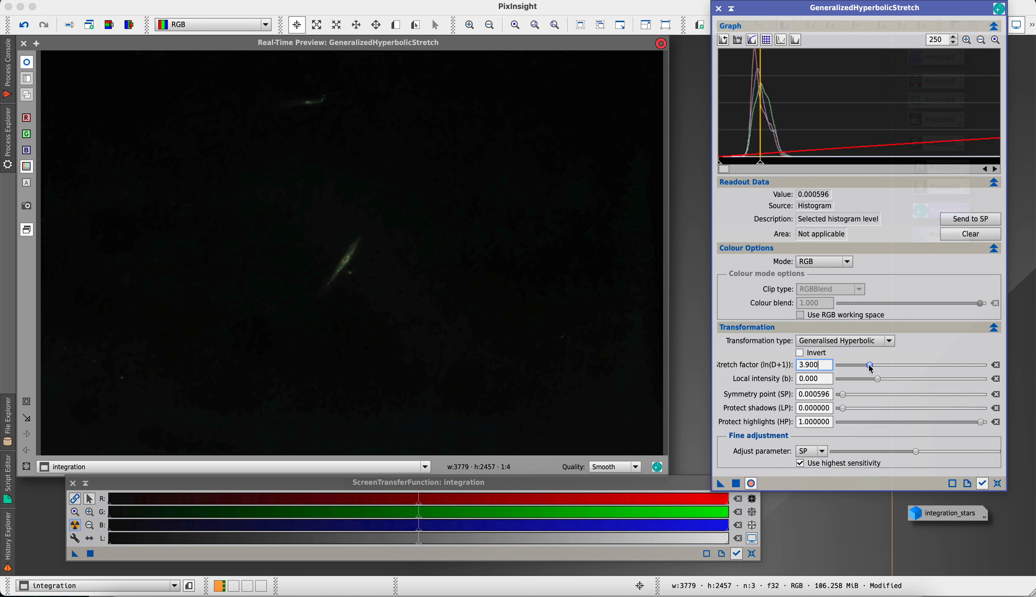
pyautogui.click(736, 483)
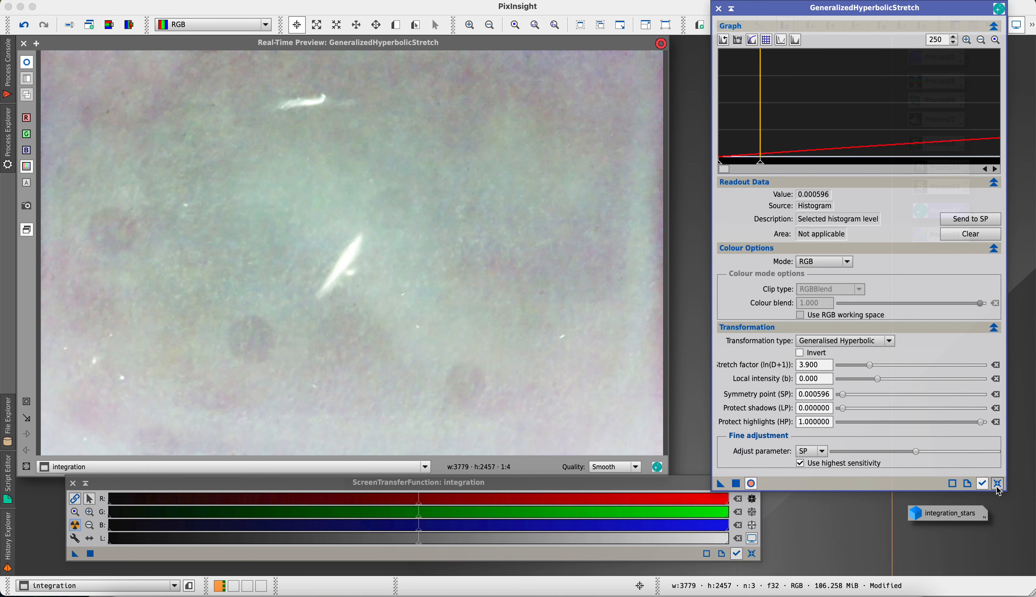
# - Reset the stretch settings, apply another stretch with symmetry point 0.098081 and stretch factor 0.860, and close the process and its preview
pyautogui.click(997, 484)
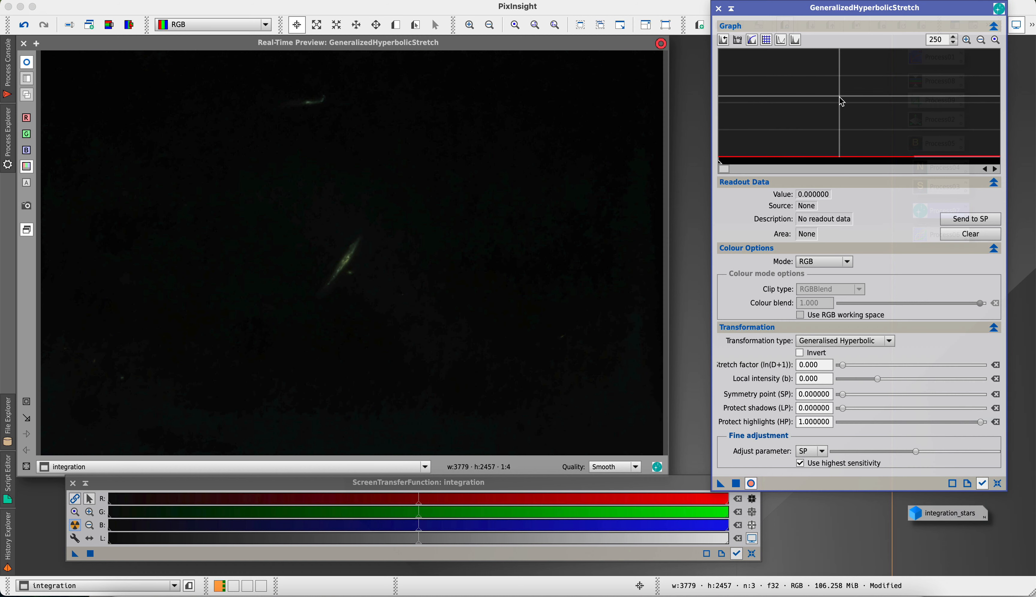
pyautogui.click(995, 40)
pyautogui.click(745, 88)
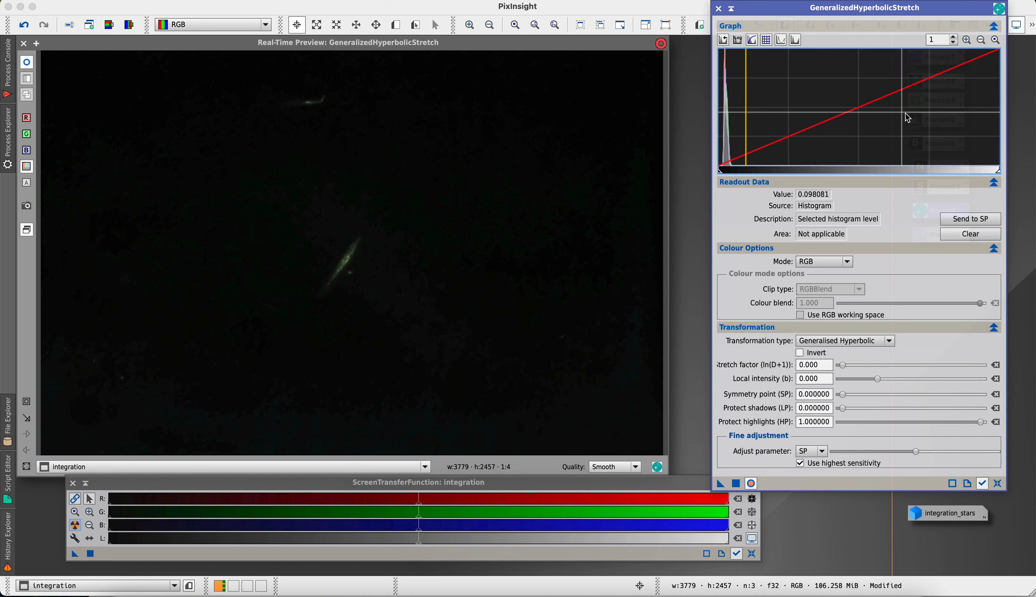
pyautogui.click(954, 219)
pyautogui.click(844, 367)
pyautogui.moveTo(845, 370); pyautogui.dragTo(852, 369)
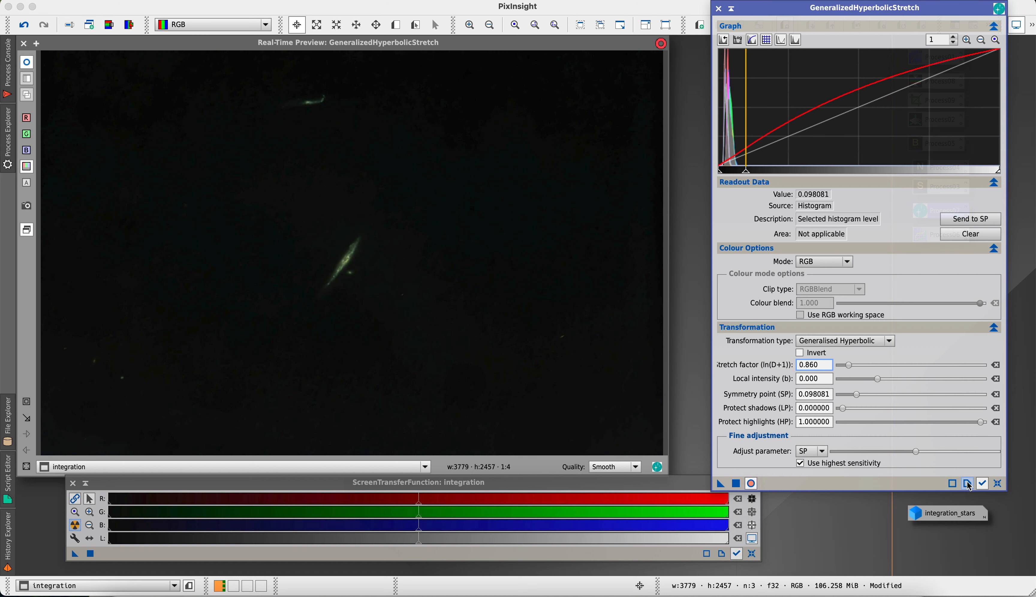
pyautogui.click(736, 484)
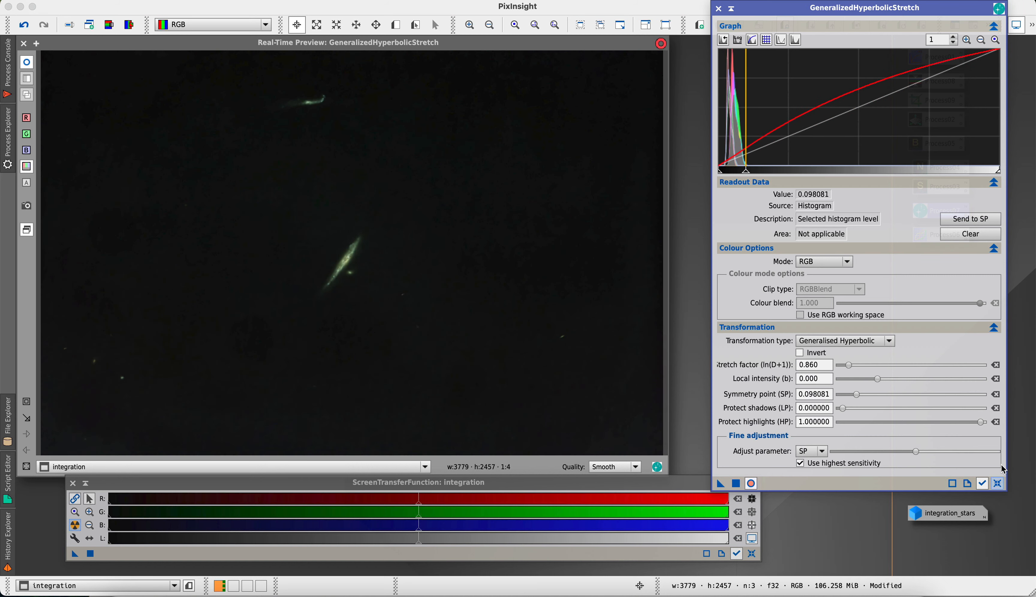
pyautogui.click(718, 8)
pyautogui.click(24, 44)
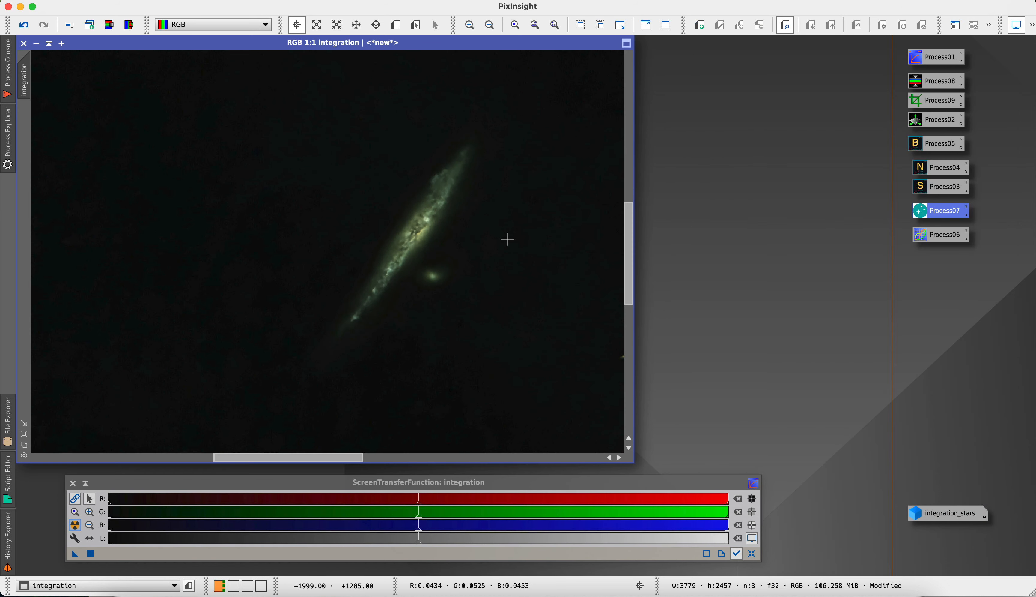
# - Examine the stretched starless image, both as a whole and close up around the galaxy and its background
pyautogui.scroll(-3, 391, 326)
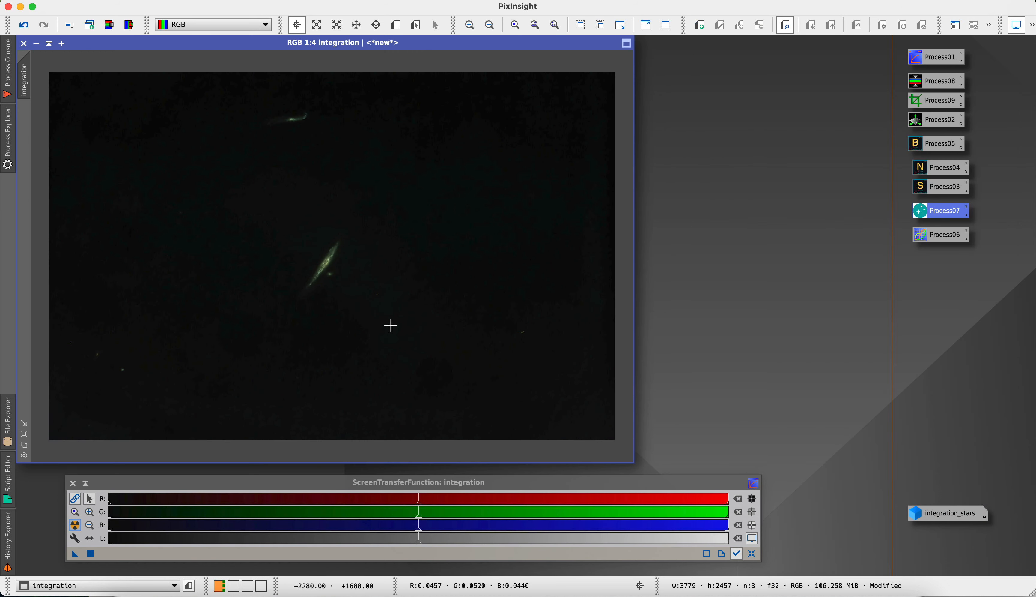
pyautogui.scroll(2, 390, 325)
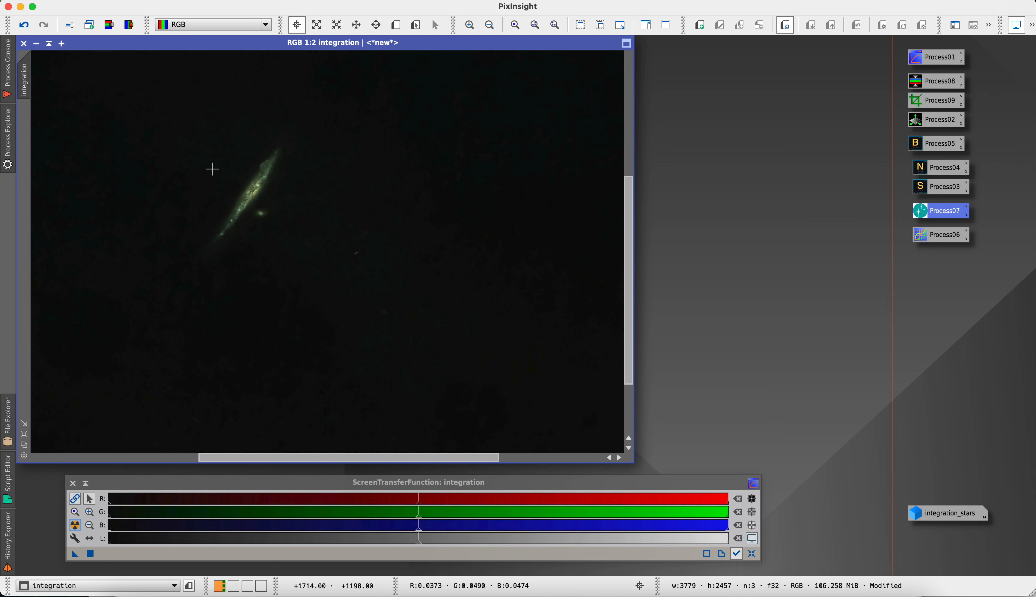
pyautogui.scroll(1, 212, 168)
pyautogui.scroll(1, 212, 169)
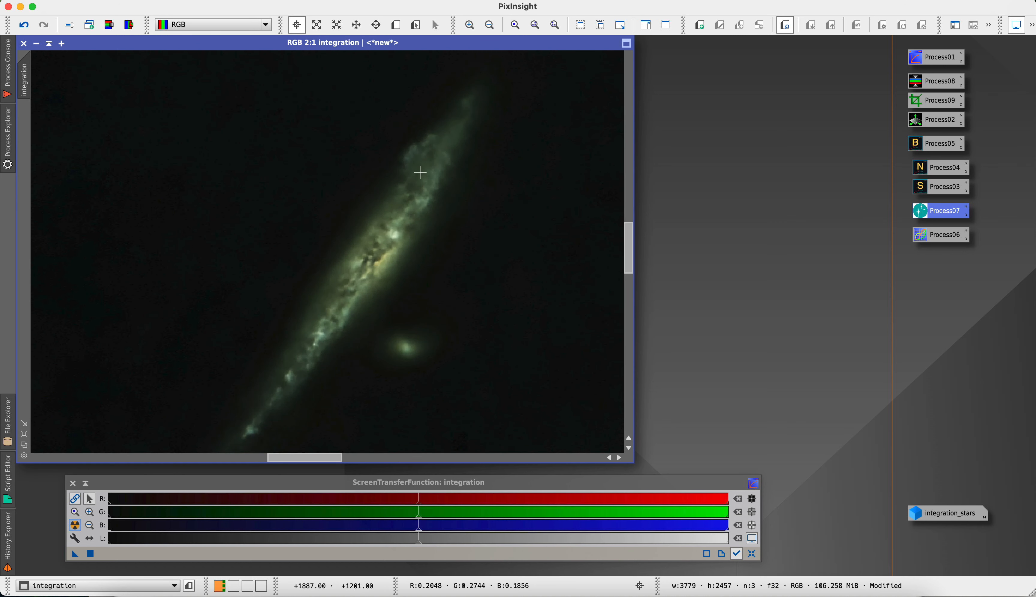
pyautogui.scroll(-1, 166, 196)
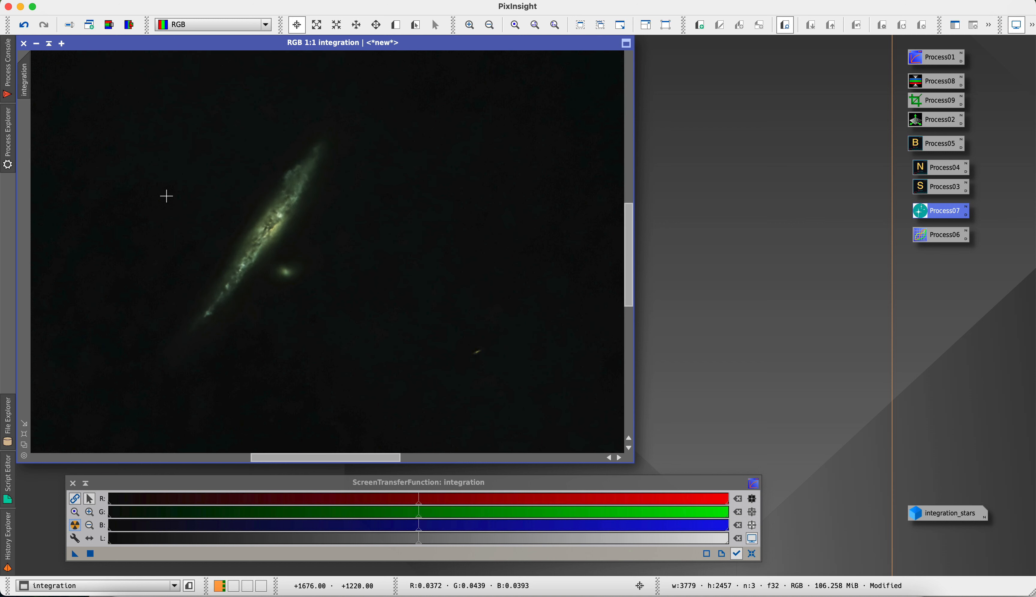
pyautogui.scroll(1, 434, 300)
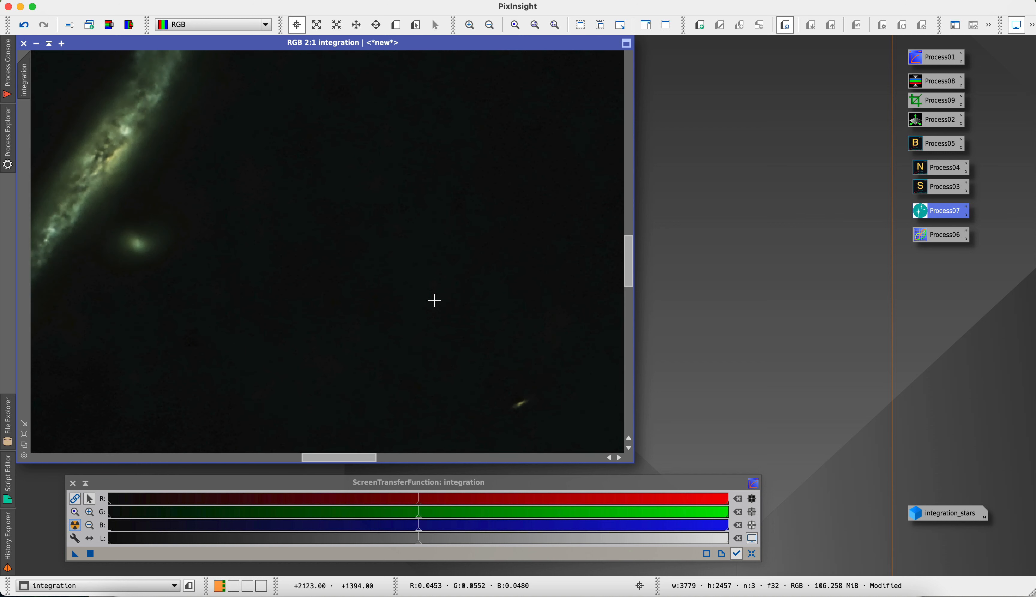
pyautogui.scroll(-3, 434, 301)
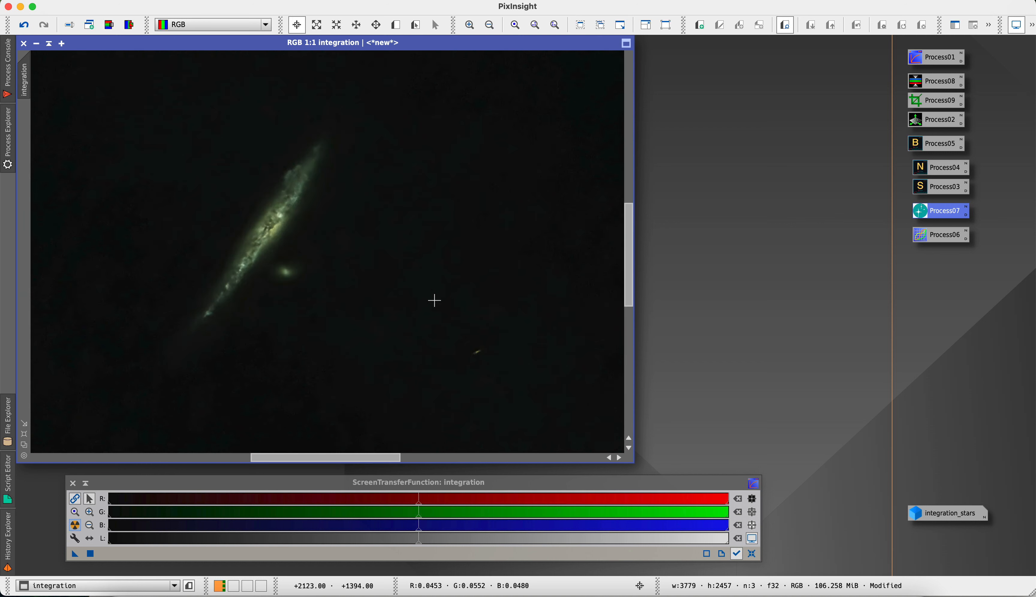
pyautogui.scroll(-1, 434, 300)
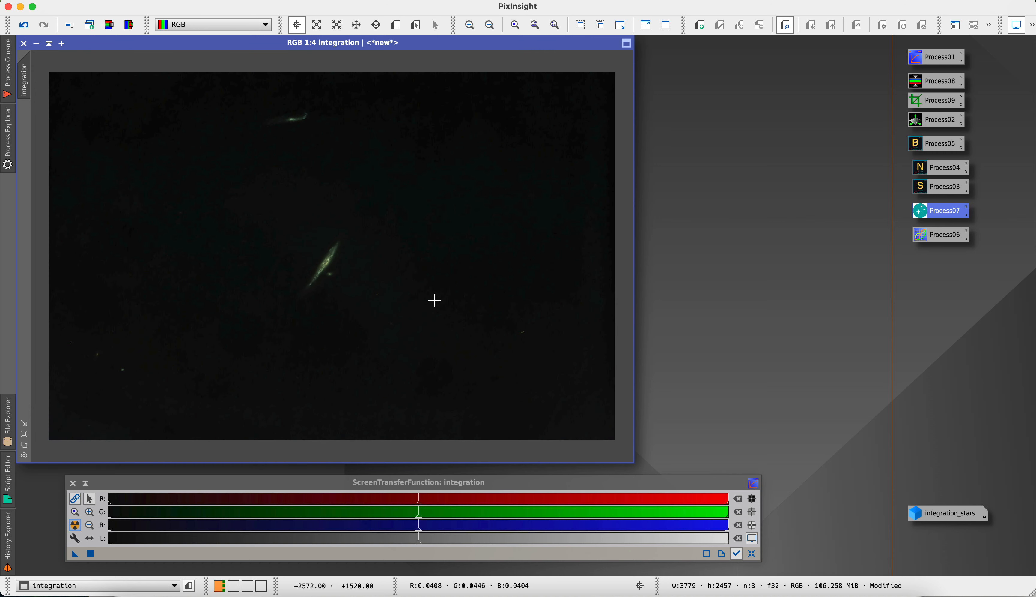
pyautogui.scroll(1, 434, 301)
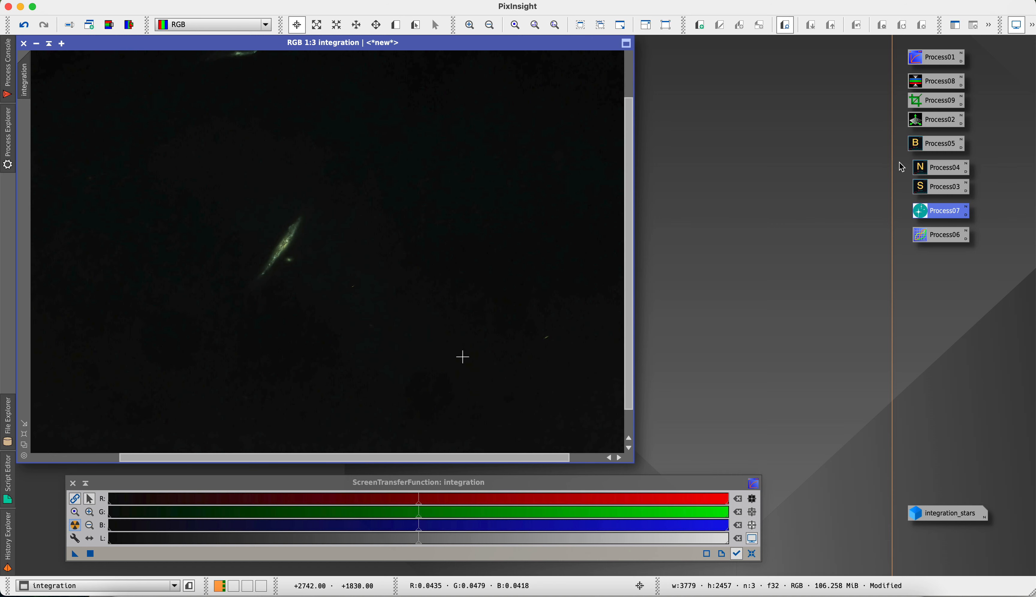
pyautogui.scroll(1, 217, 244)
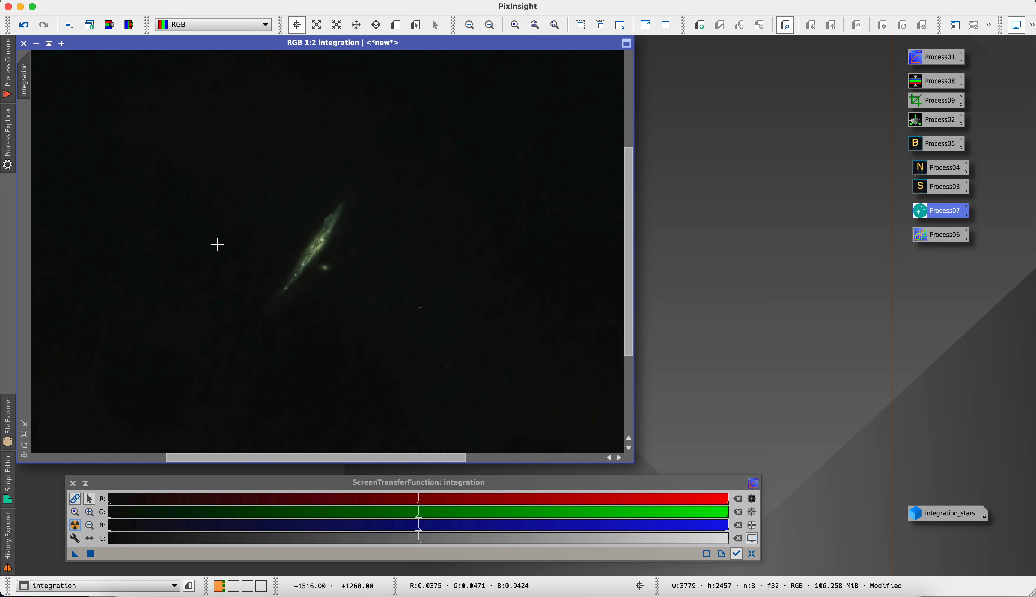
pyautogui.scroll(1, 217, 244)
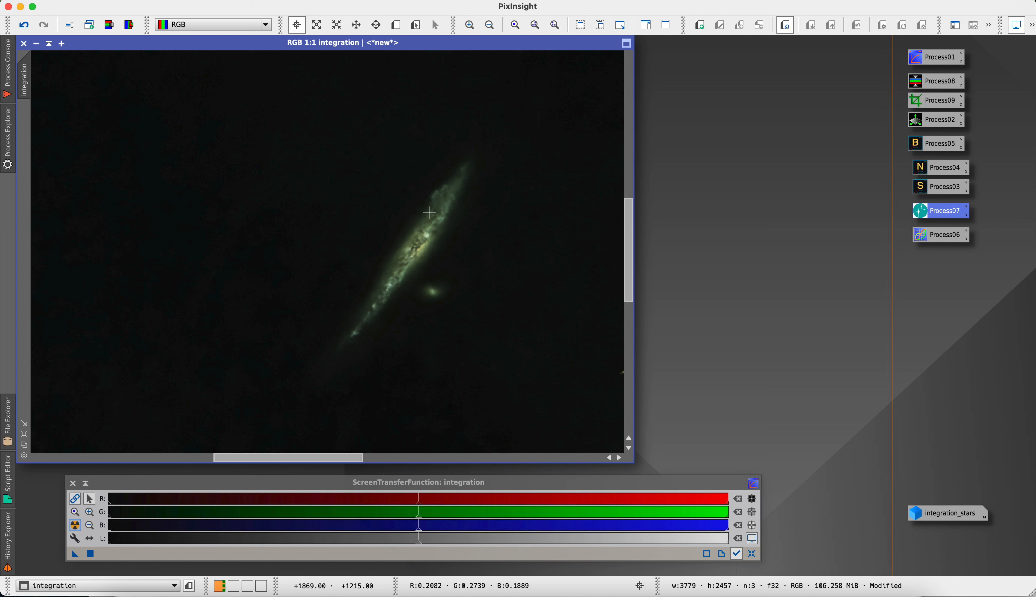
# - Start saving the stretched starless image to the 08-05-24 folder inside Whale Galaxy
pyautogui.scroll(2, 414, 265)
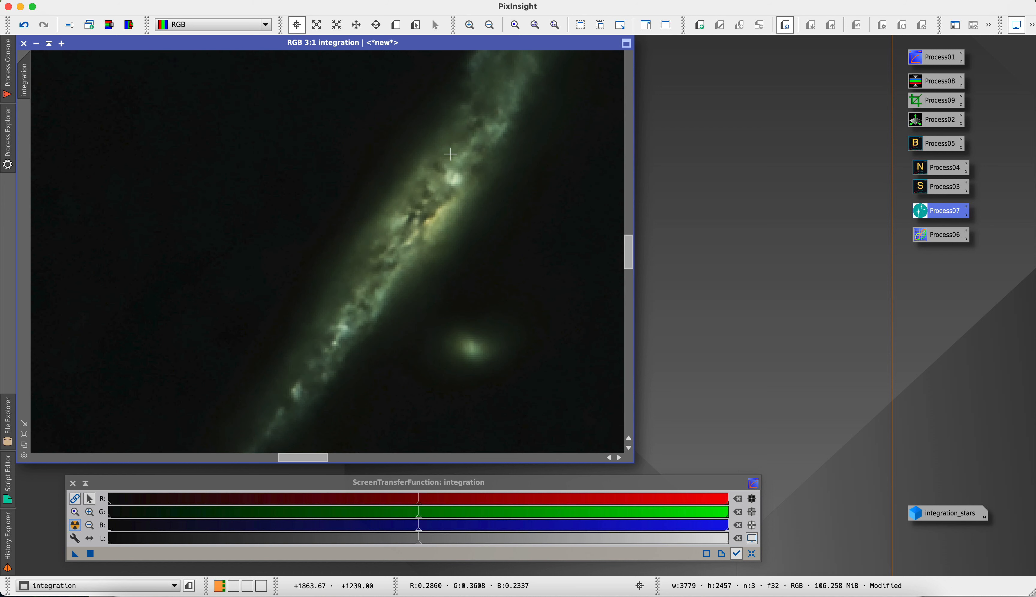
pyautogui.scroll(-4, 357, 201)
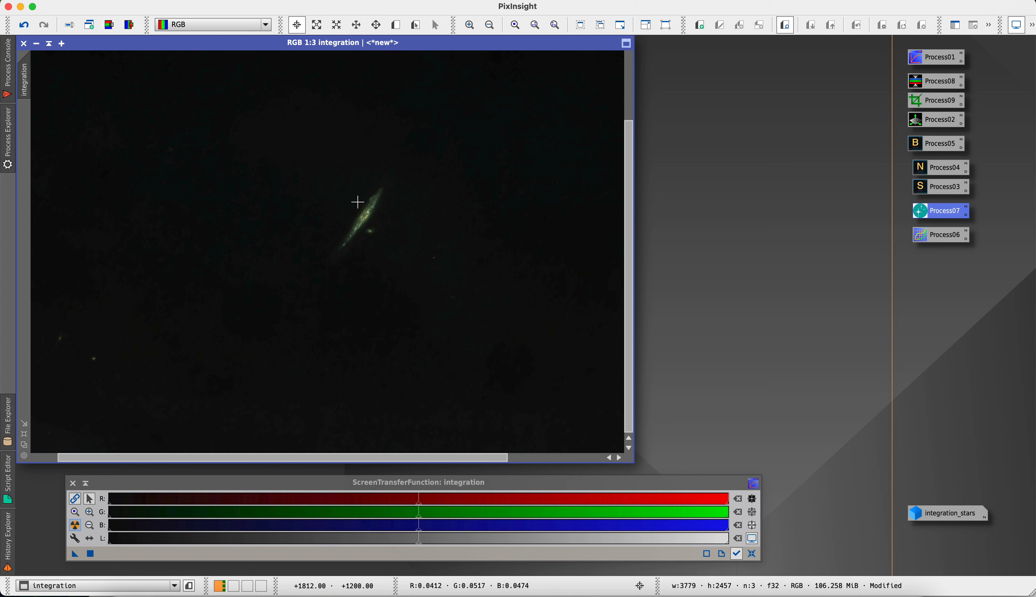
pyautogui.scroll(-1, 358, 202)
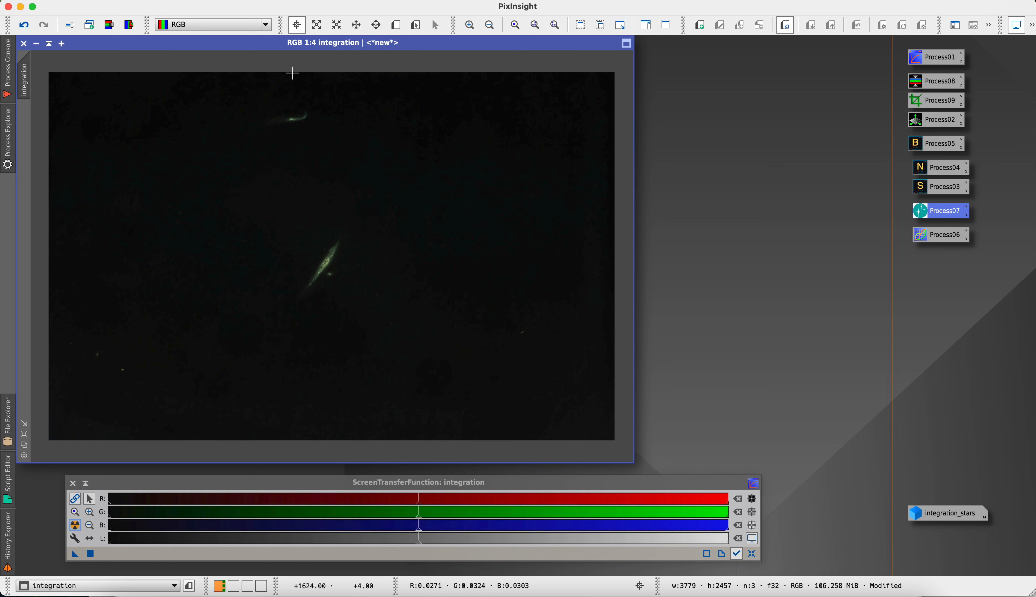
pyautogui.moveTo(926, 523)
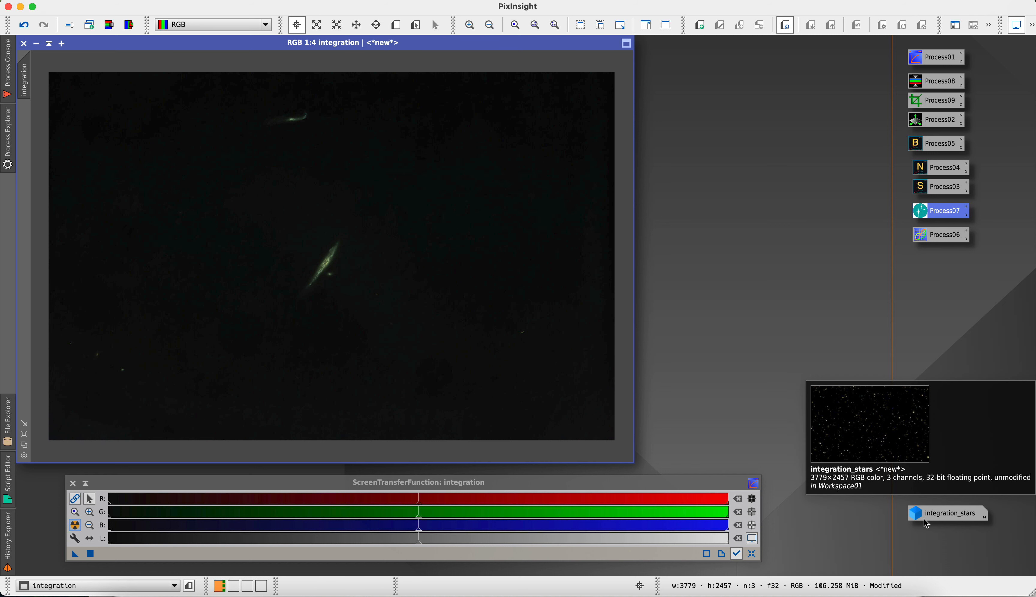
pyautogui.click(84, 1)
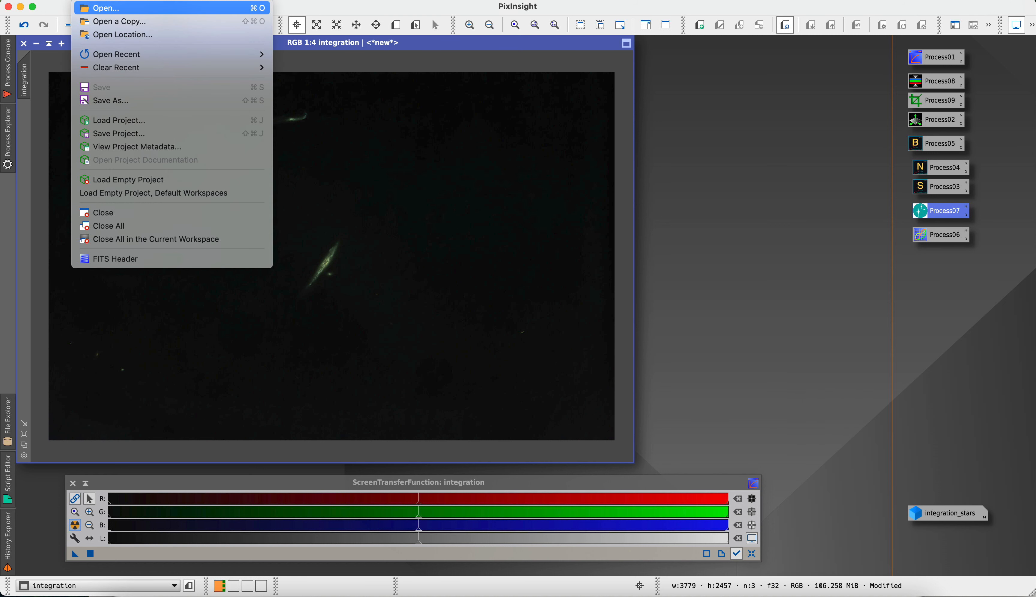
pyautogui.click(93, 99)
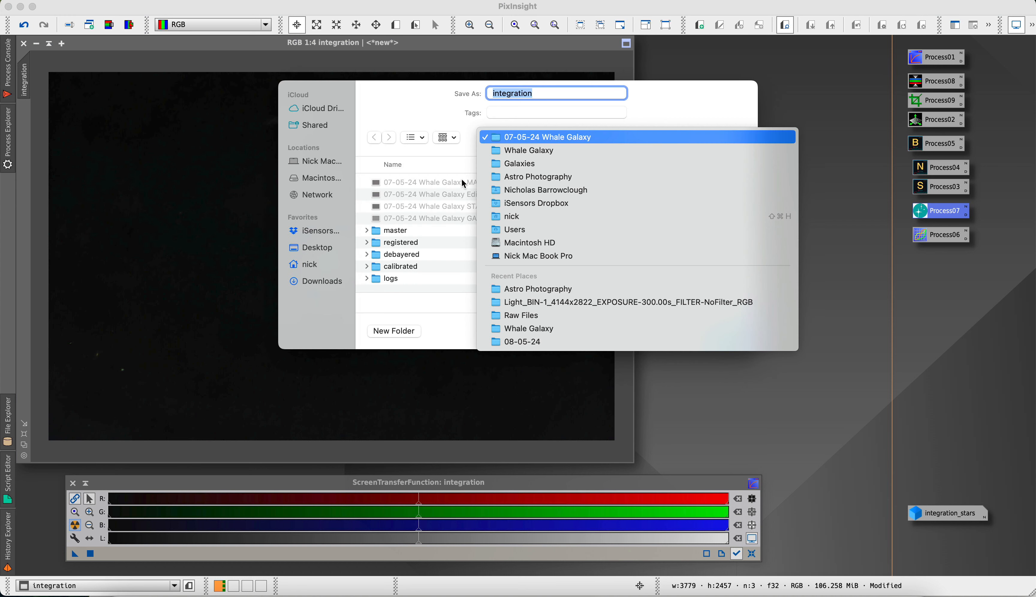
pyautogui.click(520, 151)
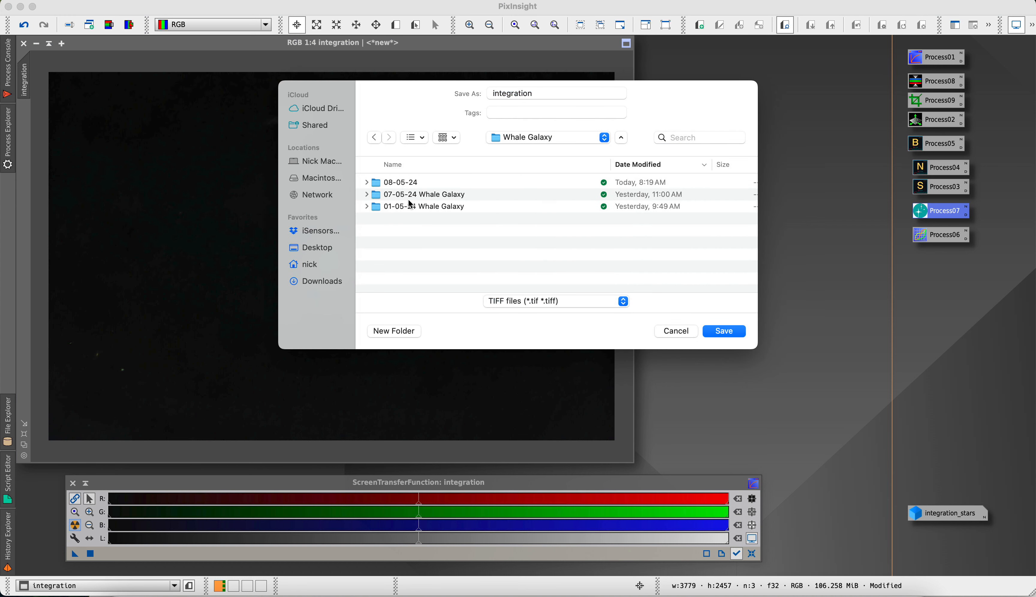
pyautogui.doubleClick(403, 186)
# - Name the file 08-05-24 Whale Galaxy GALAXY and save it as an uncompressed 16-bit unsigned integer TIFF
pyautogui.doubleClick(540, 97)
pyautogui.write('08-05-24 Whale Galaxy GALAXY')
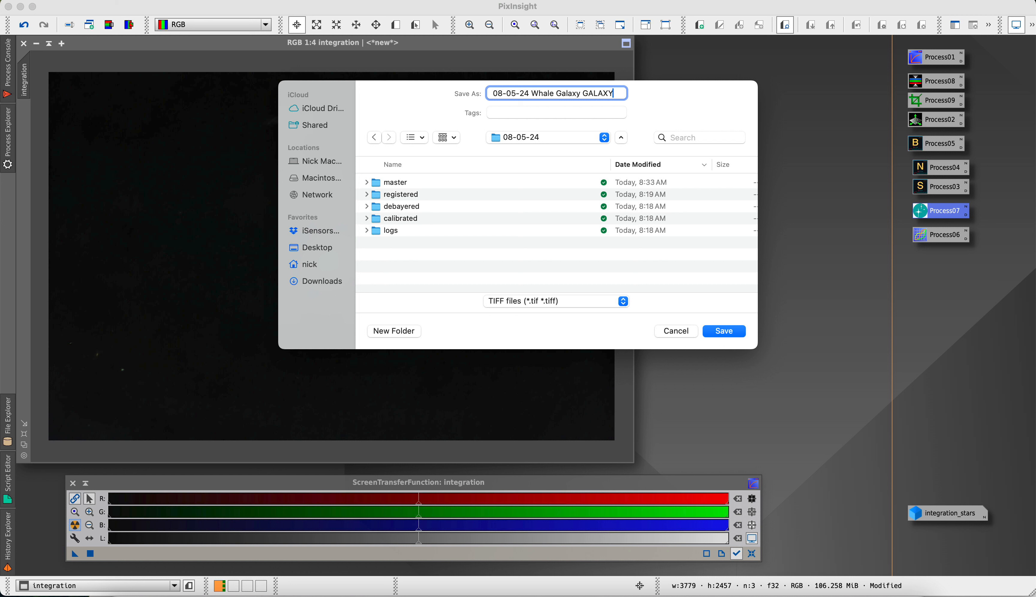
pyautogui.click(521, 304)
pyautogui.click(519, 304)
pyautogui.click(726, 332)
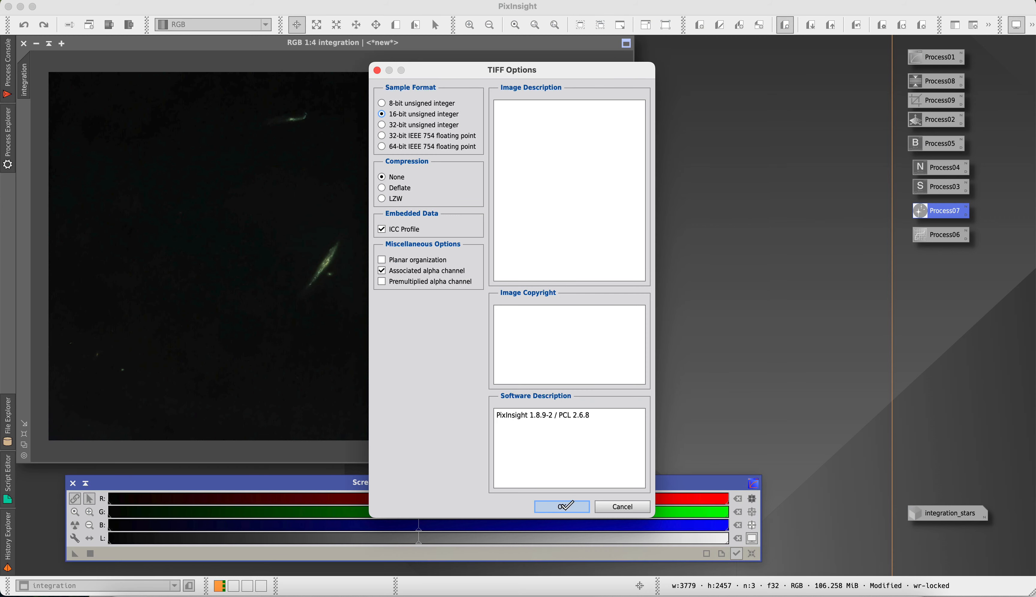
pyautogui.click(562, 506)
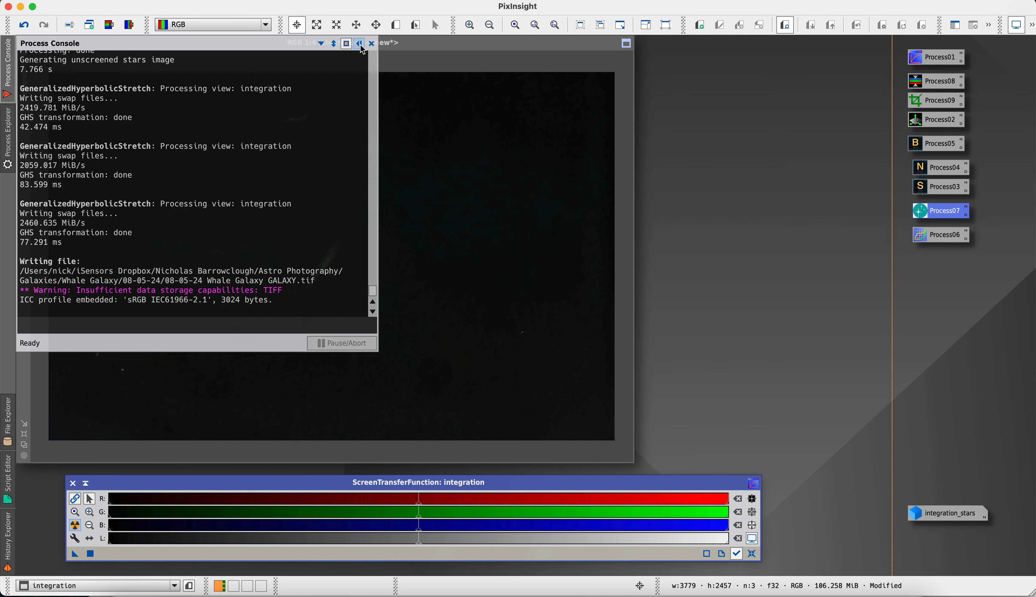
pyautogui.click(360, 45)
# - Reset the screen stretch on the integration_stars image and stretch it with GeneralizedHyperbolicStretch at a stretch factor of 5.130
pyautogui.doubleClick(920, 509)
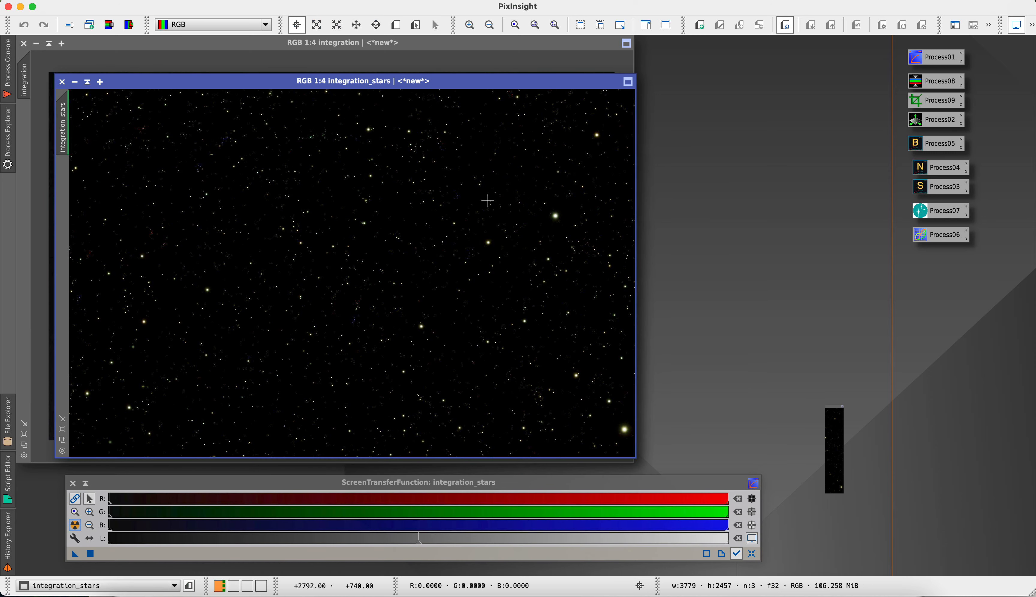
pyautogui.click(752, 553)
pyautogui.doubleClick(929, 211)
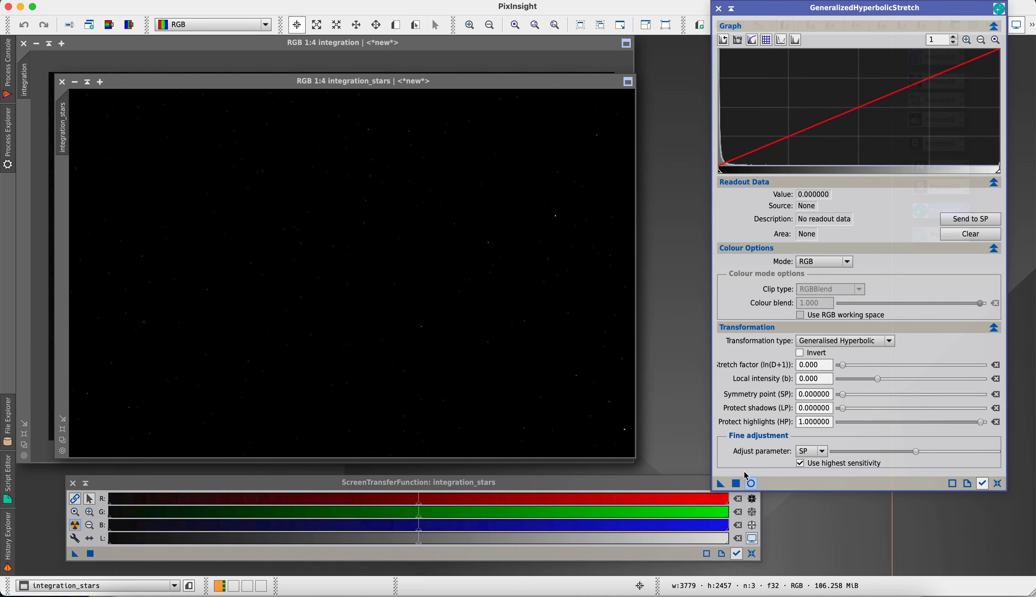
pyautogui.click(751, 483)
pyautogui.moveTo(841, 365); pyautogui.dragTo(882, 364)
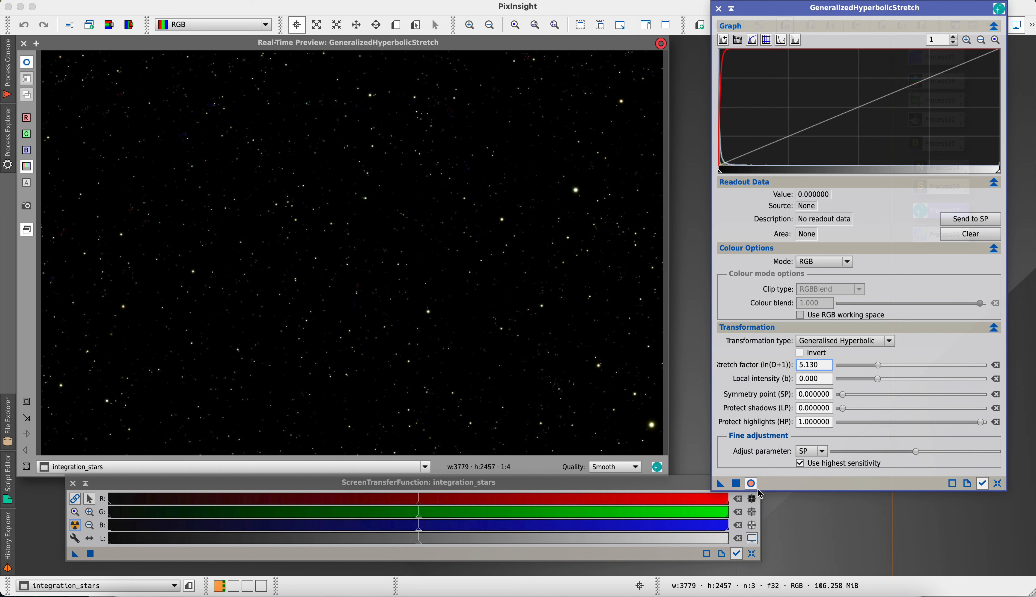
pyautogui.click(735, 484)
pyautogui.click(967, 483)
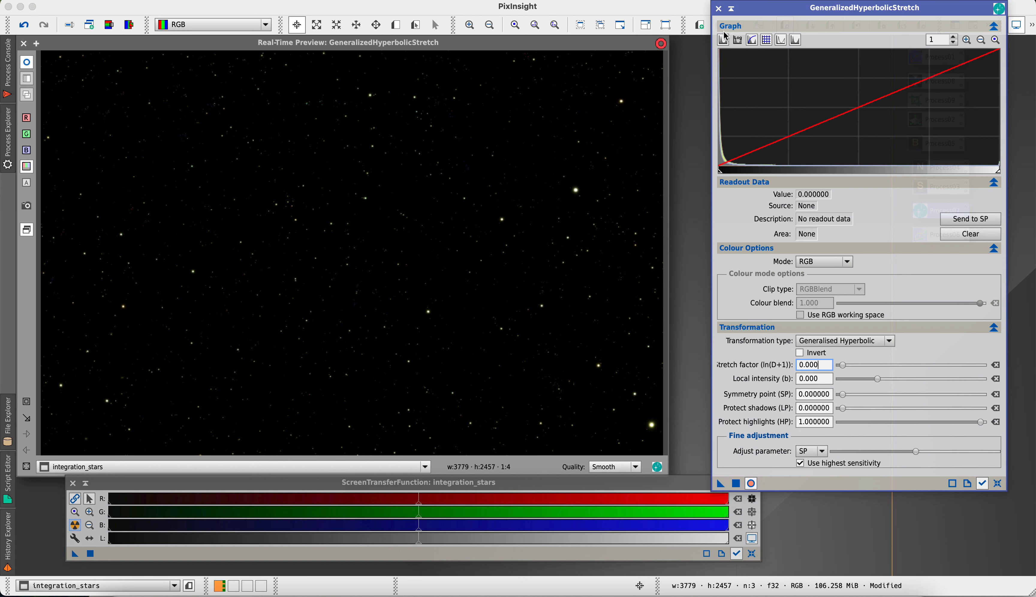
pyautogui.click(718, 8)
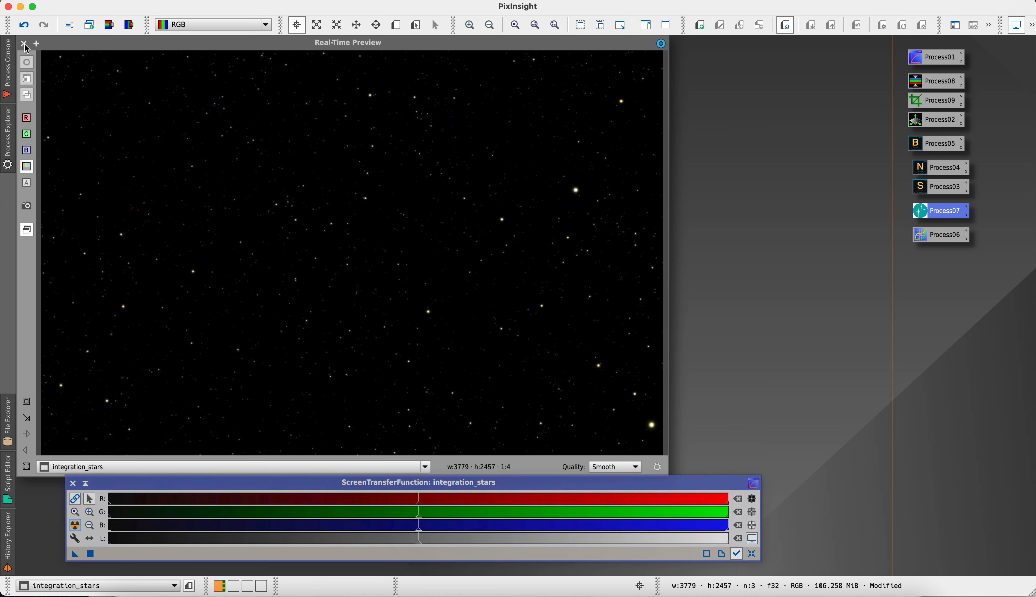
# - Save the stretched stars image in the 08-05-24 folder as a 16-bit TIFF named 08-05-24 Whale Galaxy STARS
pyautogui.click(84, 1)
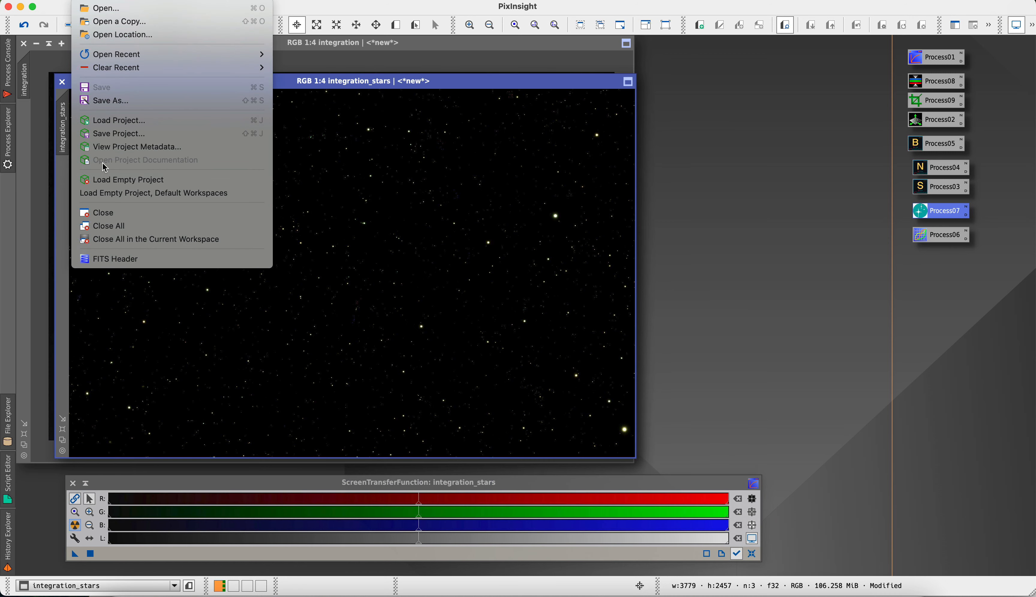
pyautogui.click(105, 101)
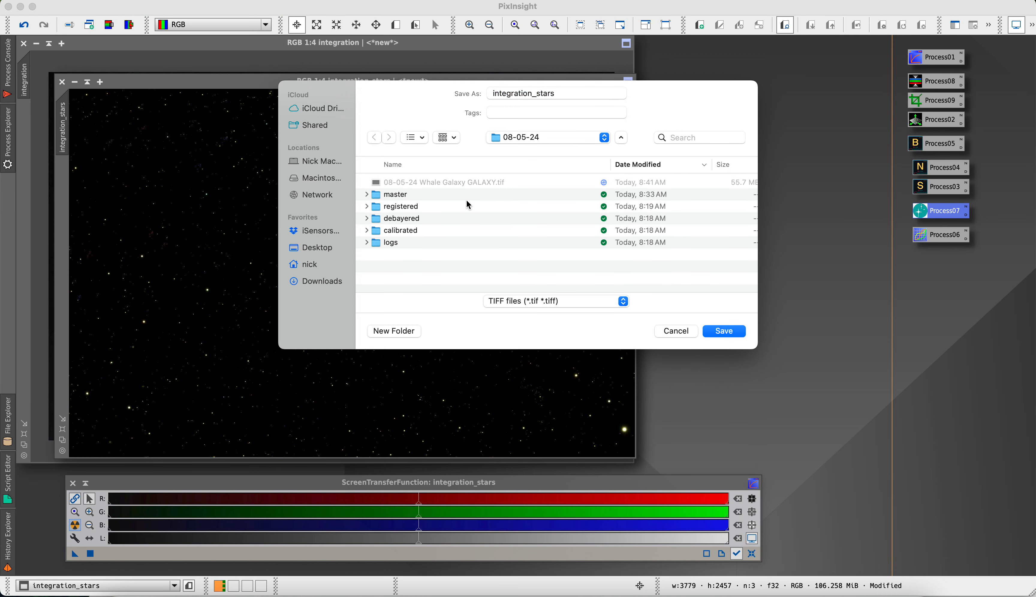
pyautogui.click(480, 185)
pyautogui.doubleClick(601, 91)
pyautogui.write('STARS')
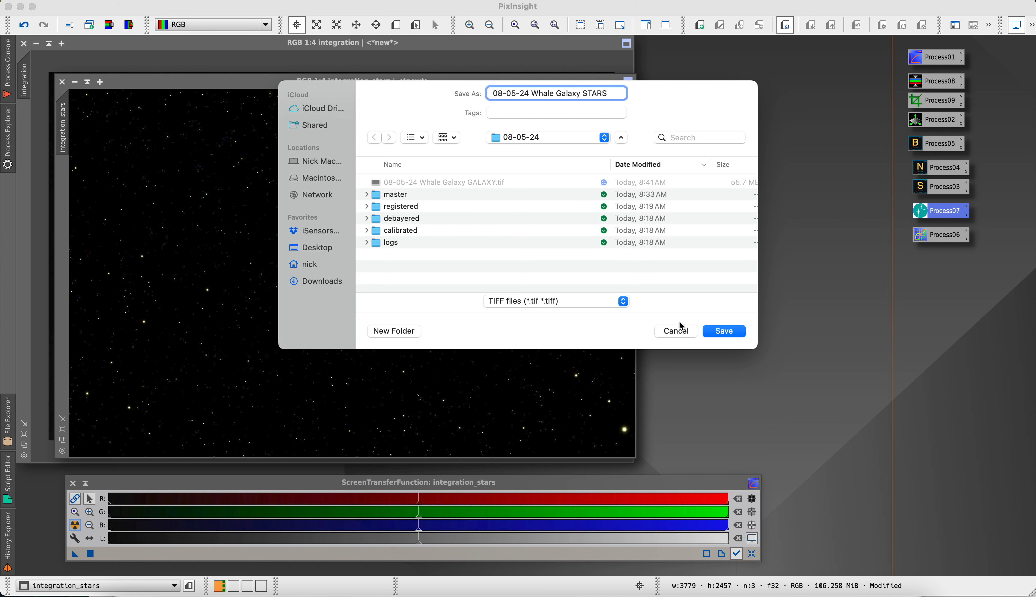
pyautogui.click(728, 330)
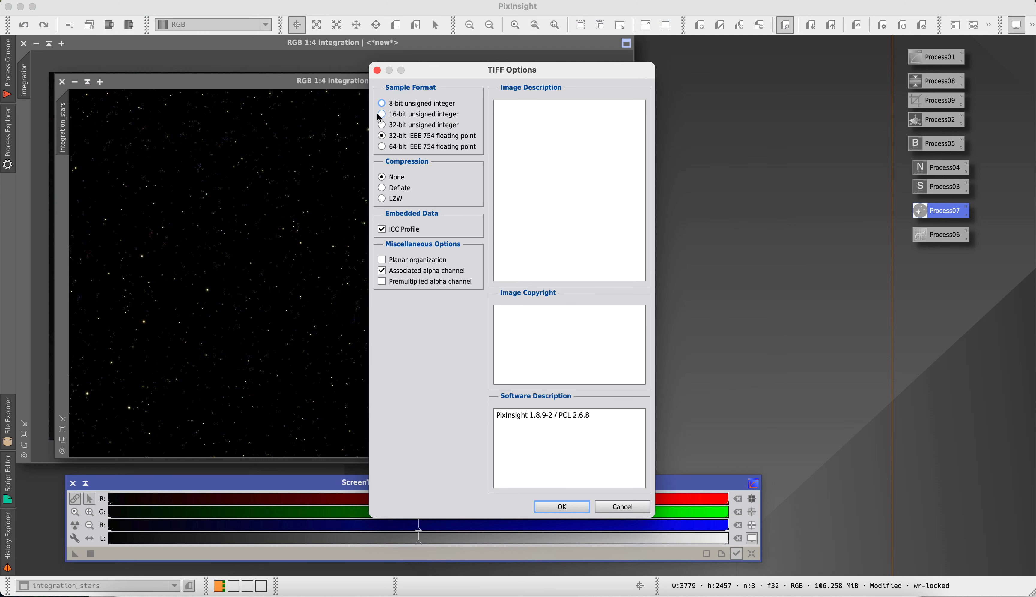
pyautogui.click(576, 507)
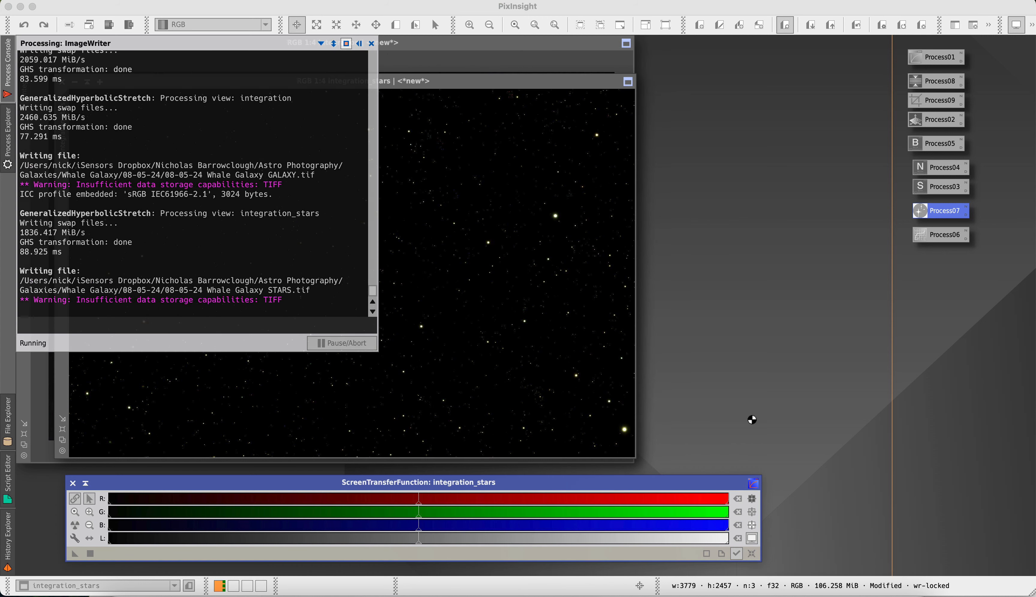
# - Switch to Adobe Photoshop 2024 and start the Load Files into Stack script, browsing for source files
pyautogui.press('super+space')
pyautogui.write('photoshop')
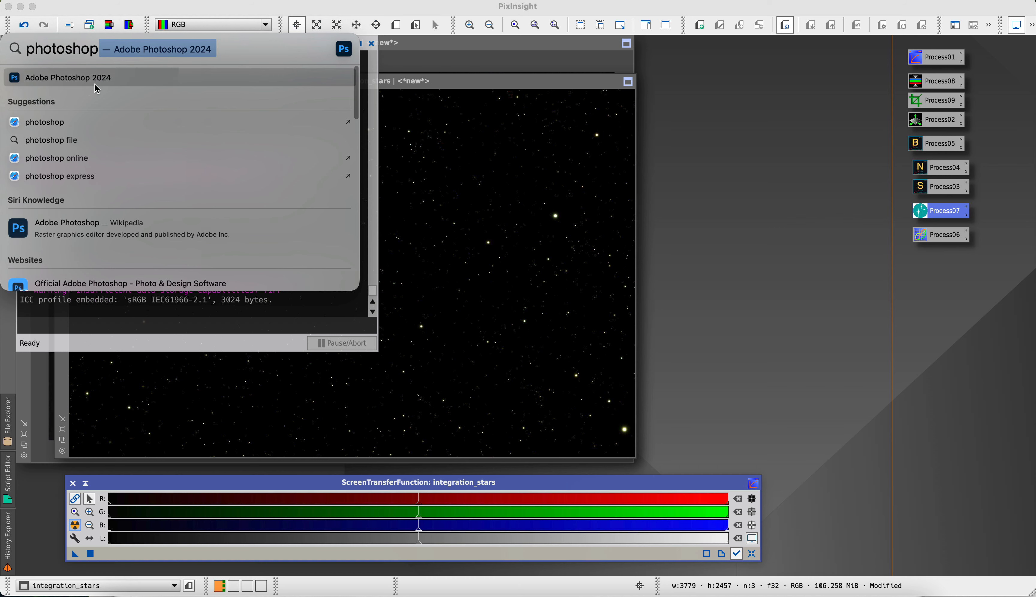
pyautogui.click(62, 81)
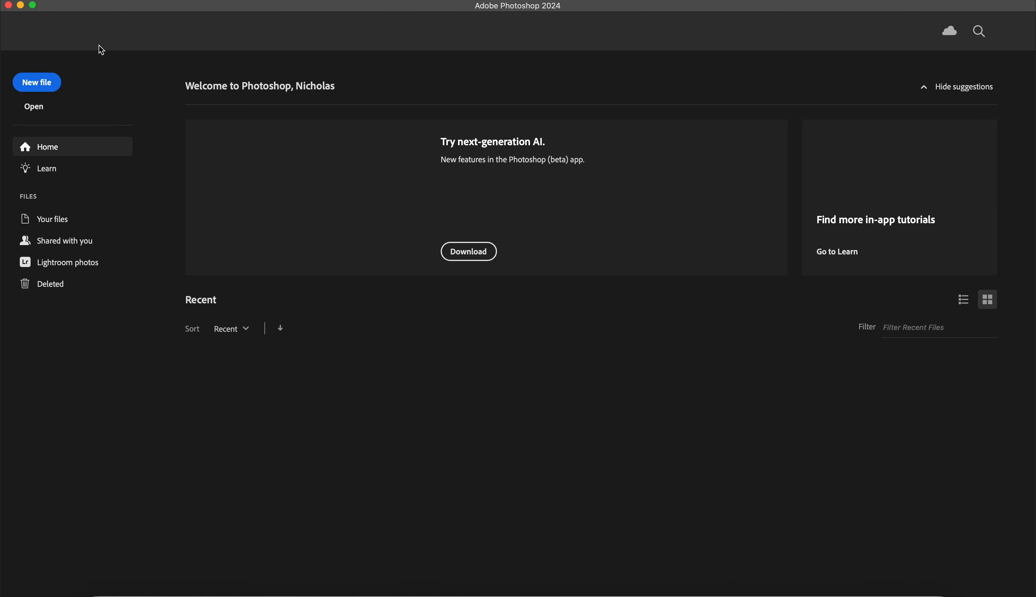
pyautogui.click(111, 1)
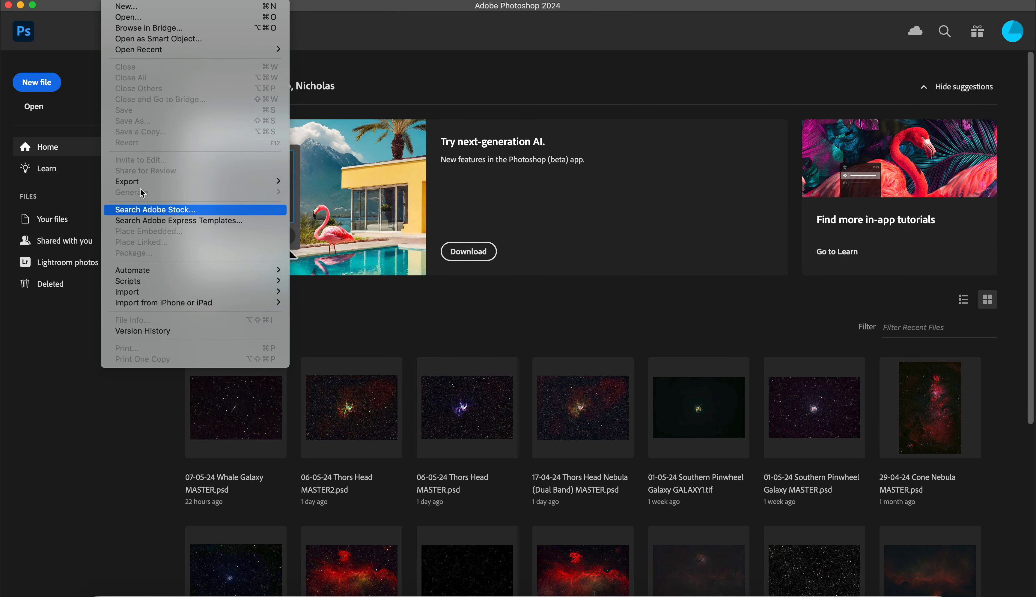
pyautogui.moveTo(138, 282)
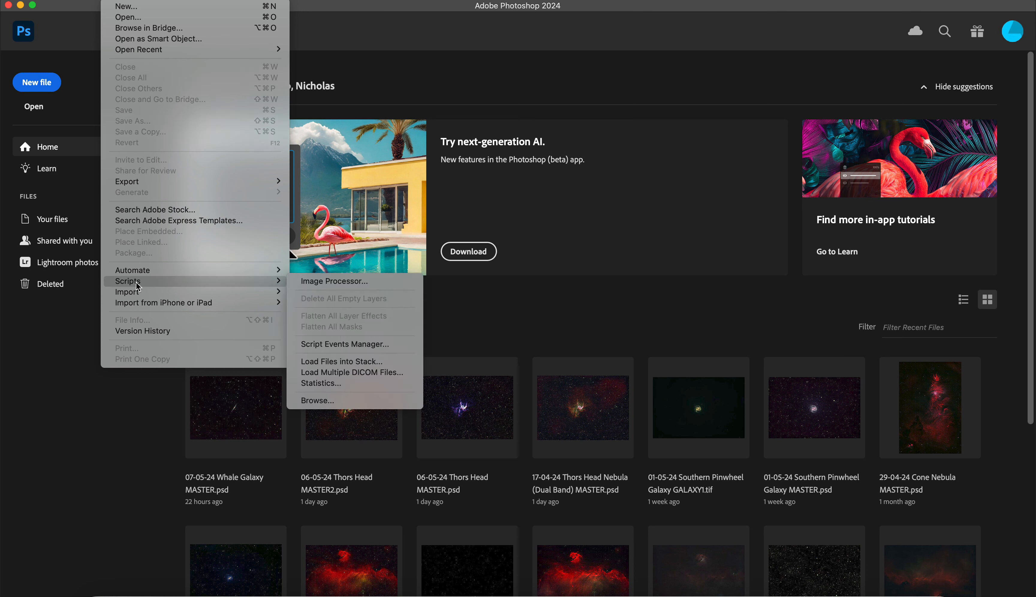
pyautogui.click(377, 362)
pyautogui.click(568, 319)
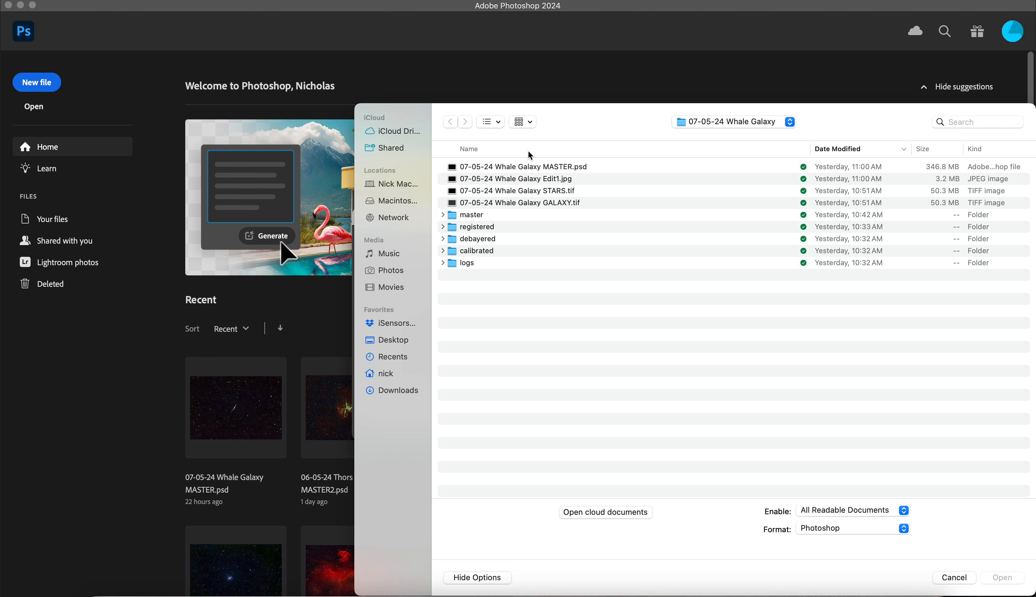
# - Load 08-05-24 Whale Galaxy STARS.tif and GALAXY.tif from the 08-05-24 folder as layers of one document
pyautogui.click(694, 115)
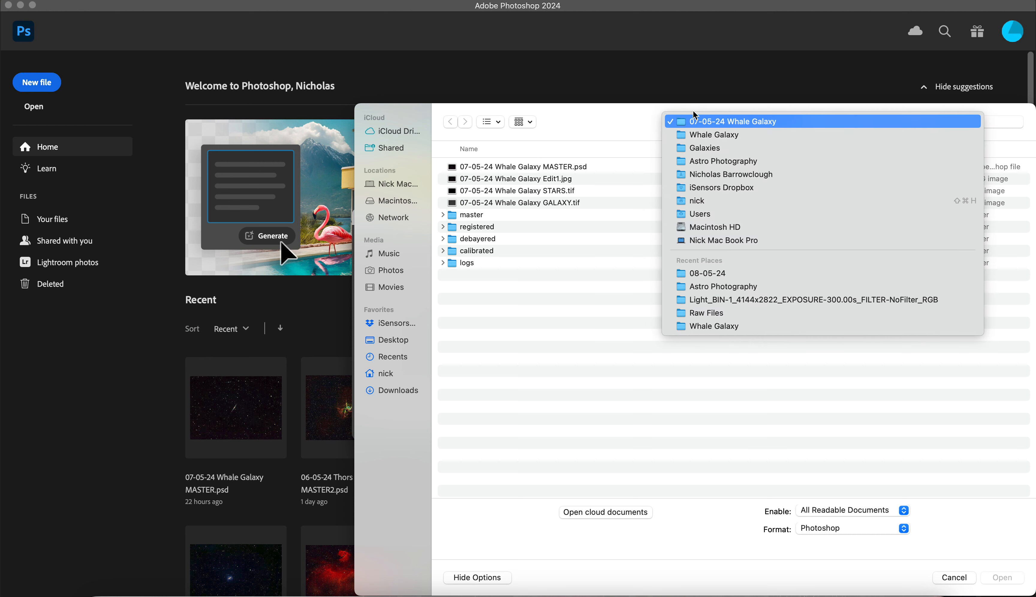
pyautogui.click(695, 134)
pyautogui.doubleClick(494, 166)
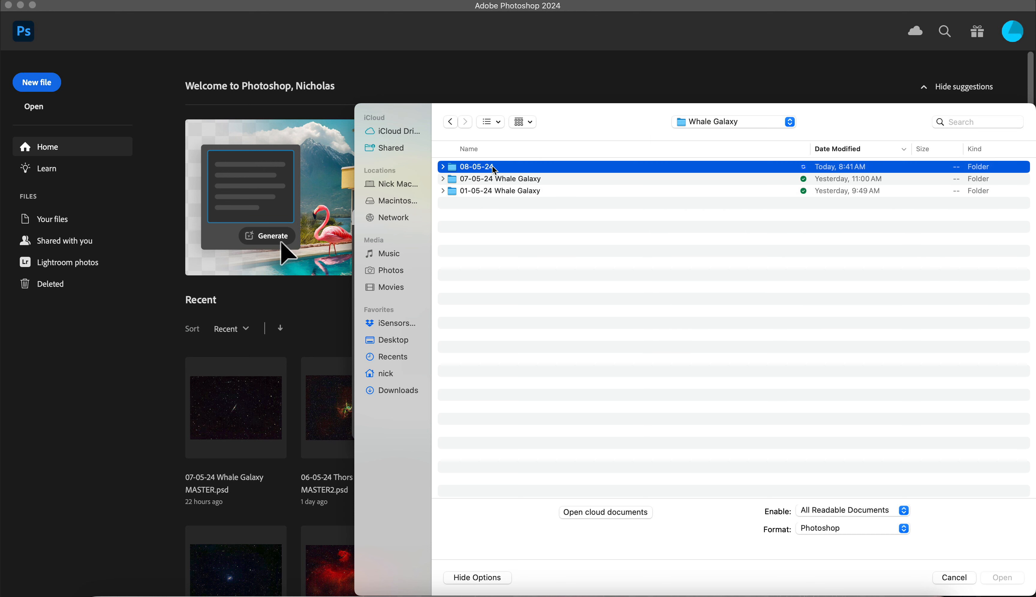
pyautogui.click(493, 166)
pyautogui.keyDown('shift'); pyautogui.click(511, 179); pyautogui.keyUp('shift')
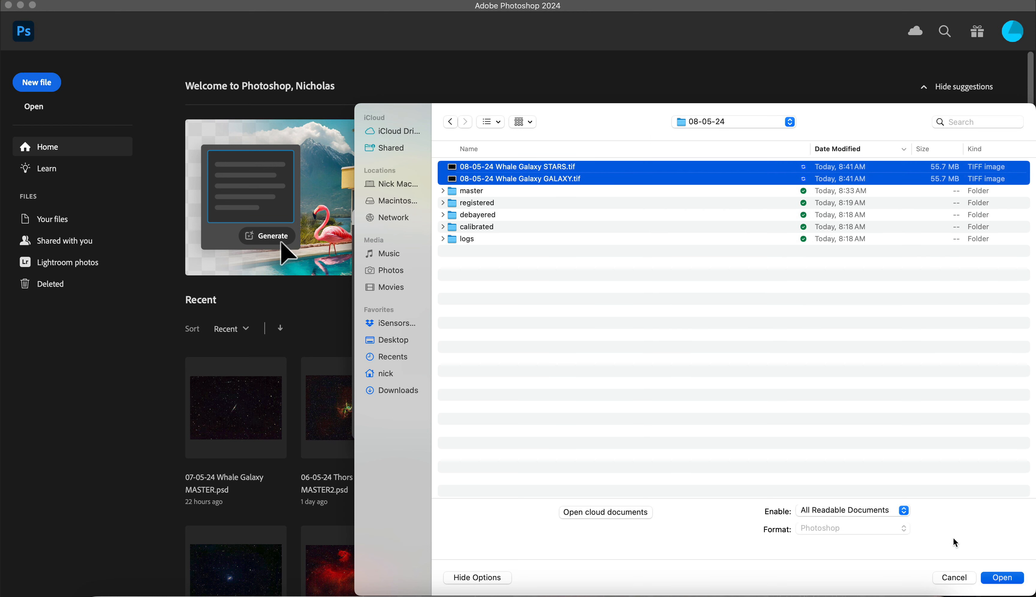
pyautogui.click(1014, 578)
pyautogui.click(633, 249)
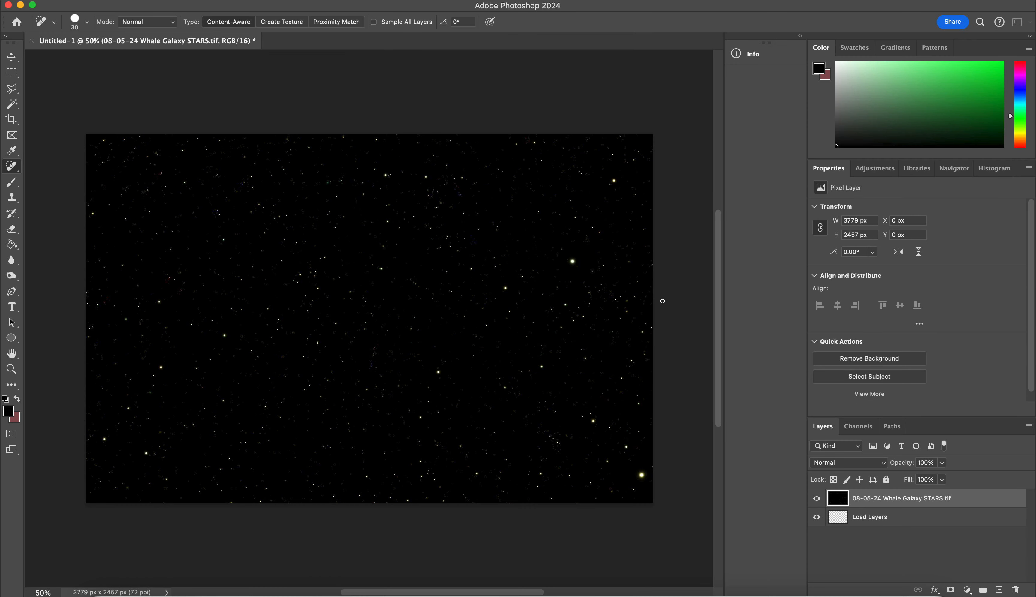
# - Place the stars layer above the galaxy layer and put it in a new group named Stars
pyautogui.moveTo(861, 514); pyautogui.dragTo(860, 500)
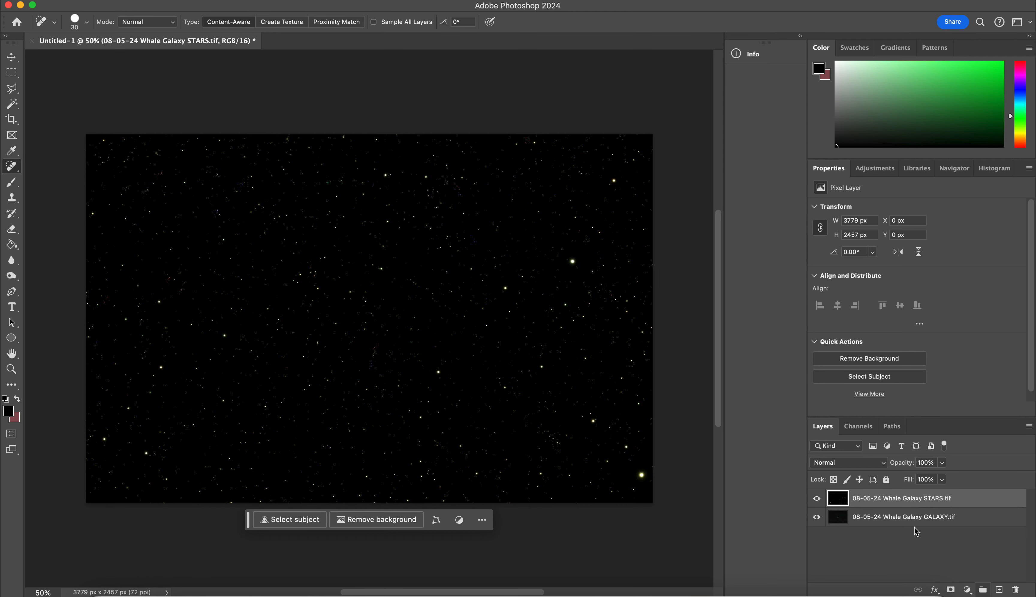
pyautogui.click(983, 589)
pyautogui.doubleClick(869, 497)
pyautogui.write('Stars')
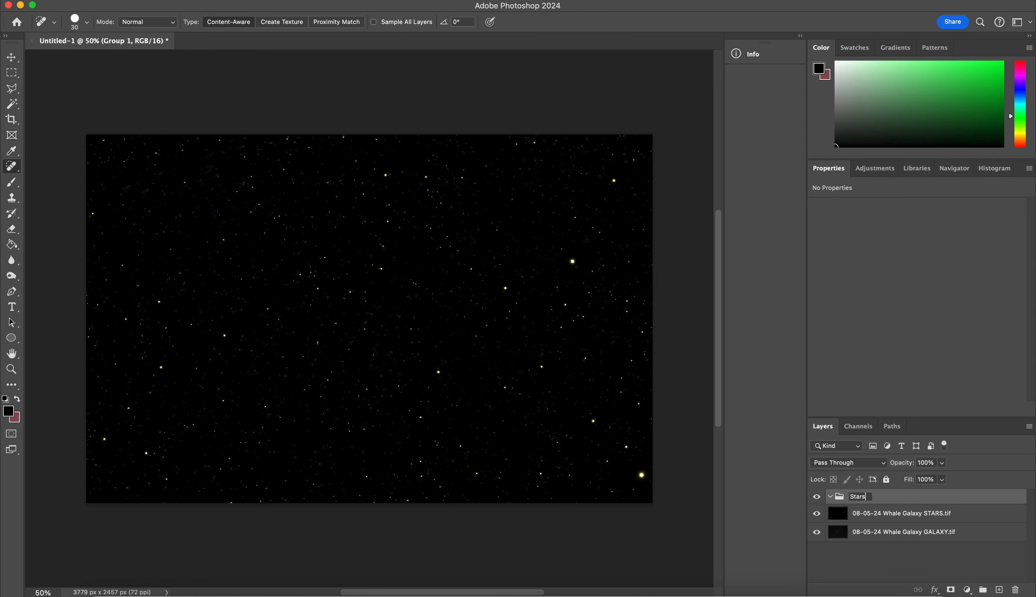
pyautogui.click(889, 523)
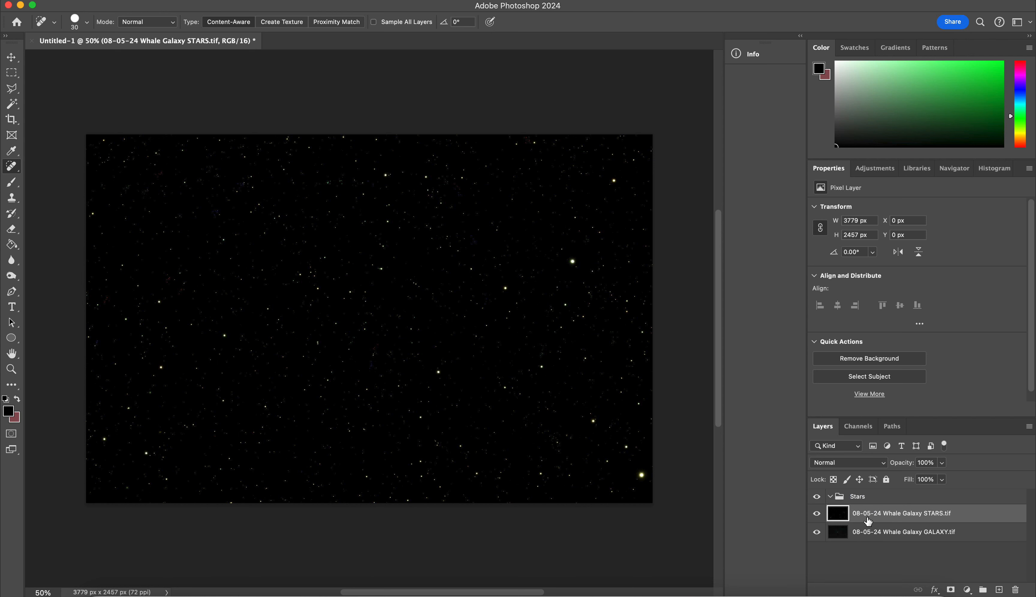
# - Set the Stars group's blend mode to Screen, and leave the group hidden and collapsed with the galaxy layer selected
pyautogui.click(864, 496)
pyautogui.click(857, 464)
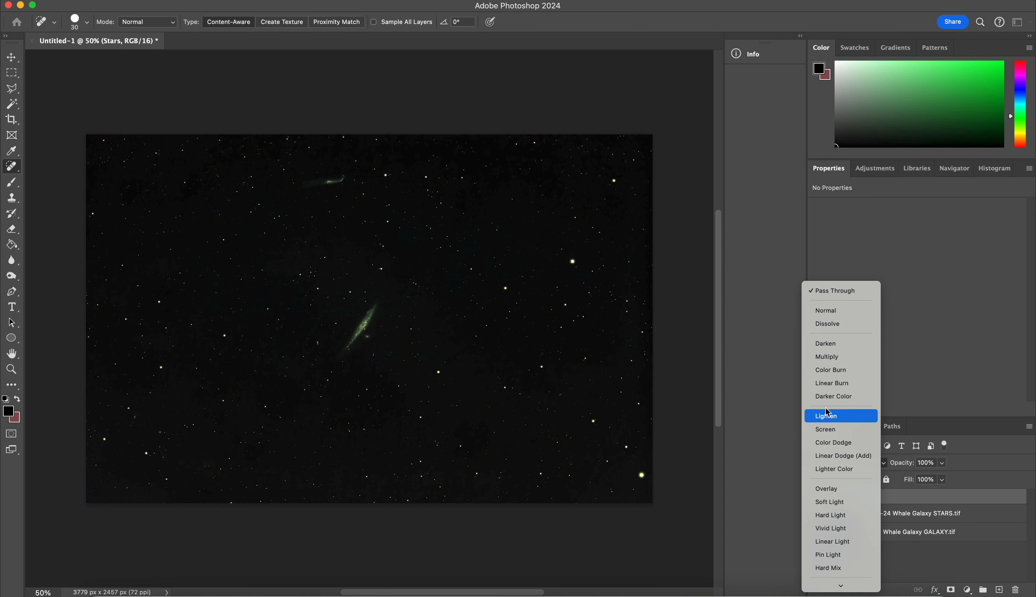
pyautogui.click(834, 429)
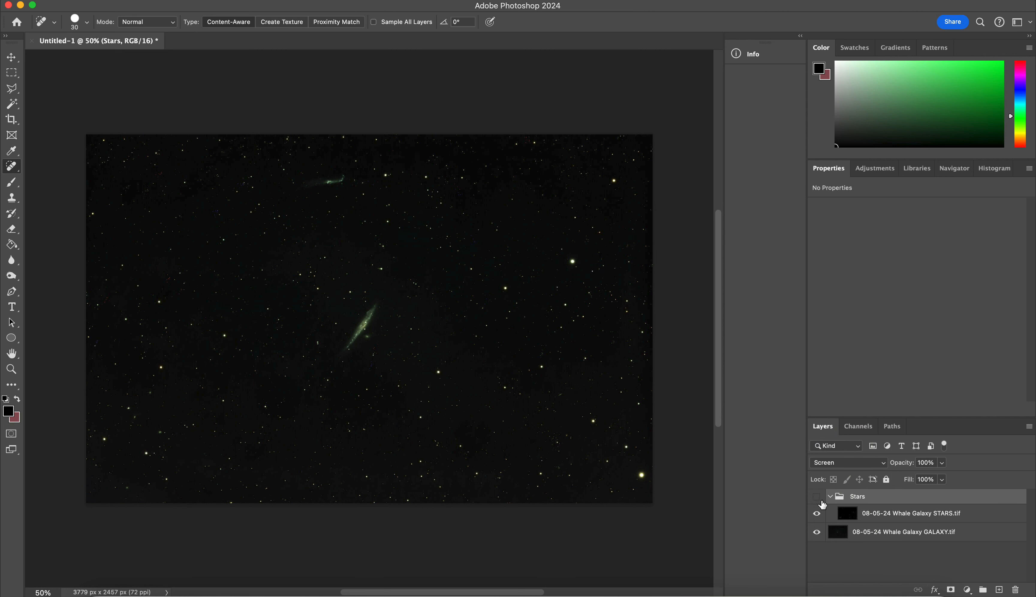
pyautogui.click(830, 497)
pyautogui.click(856, 517)
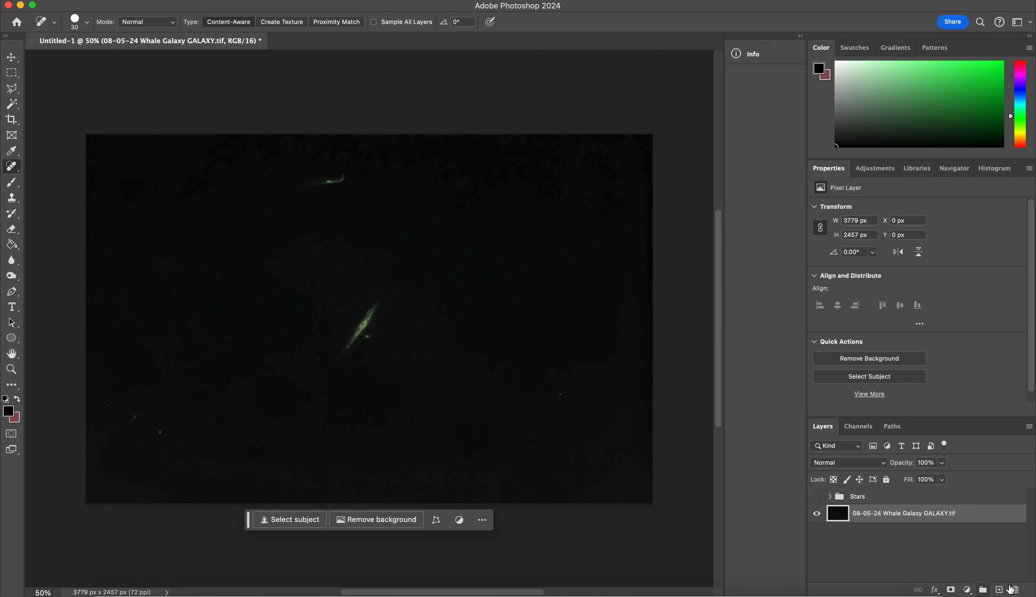
# - Create a group named Galaxy below the Stars group and move the 08-05-24 Whale Galaxy GALAXY.tif layer into it
pyautogui.click(982, 589)
pyautogui.doubleClick(863, 511)
pyautogui.write('Ga')
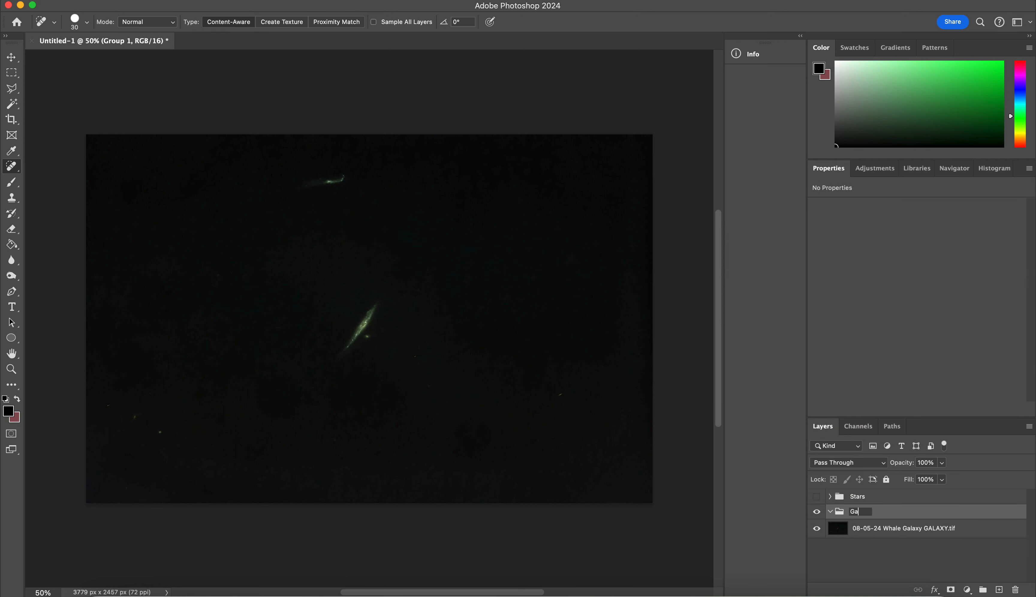
pyautogui.write('laxy')
pyautogui.press('Return')
pyautogui.click(851, 530)
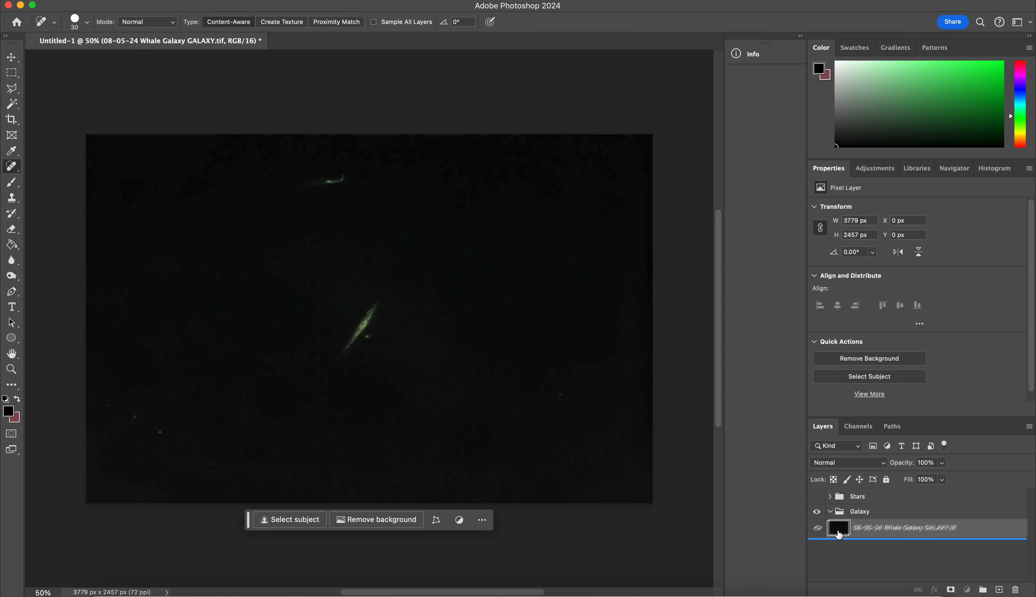
pyautogui.moveTo(851, 530)
pyautogui.mouseDown()
pyautogui.moveTo(852, 514)
pyautogui.moveTo(866, 516)
pyautogui.moveTo(839, 516)
pyautogui.mouseUp()
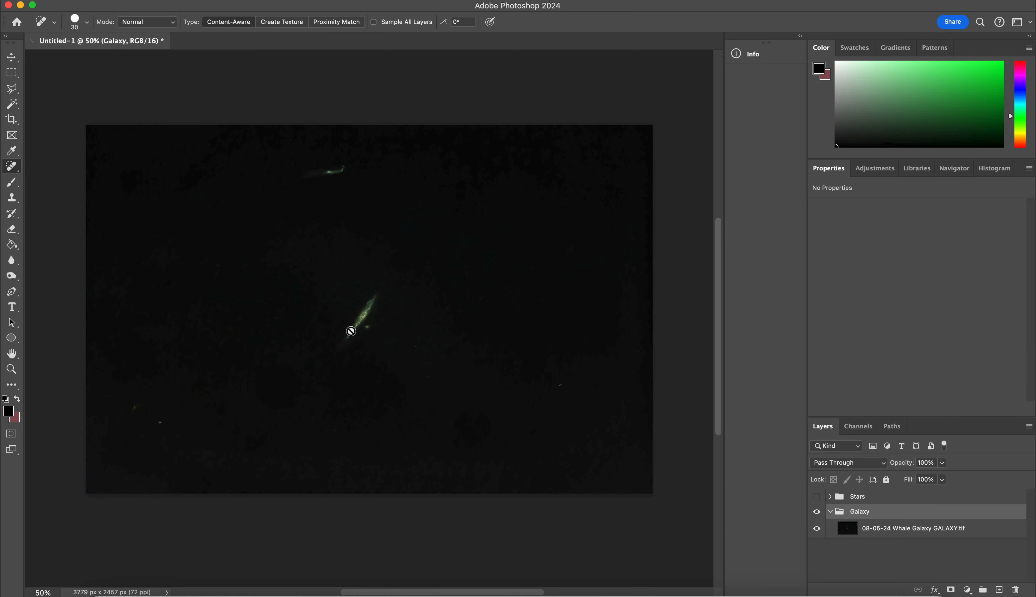
# - Add a Curves adjustment layer directly above the galaxy image layer inside the Galaxy group
pyautogui.scroll(-1, 327, 335)
pyautogui.scroll(5, 327, 336)
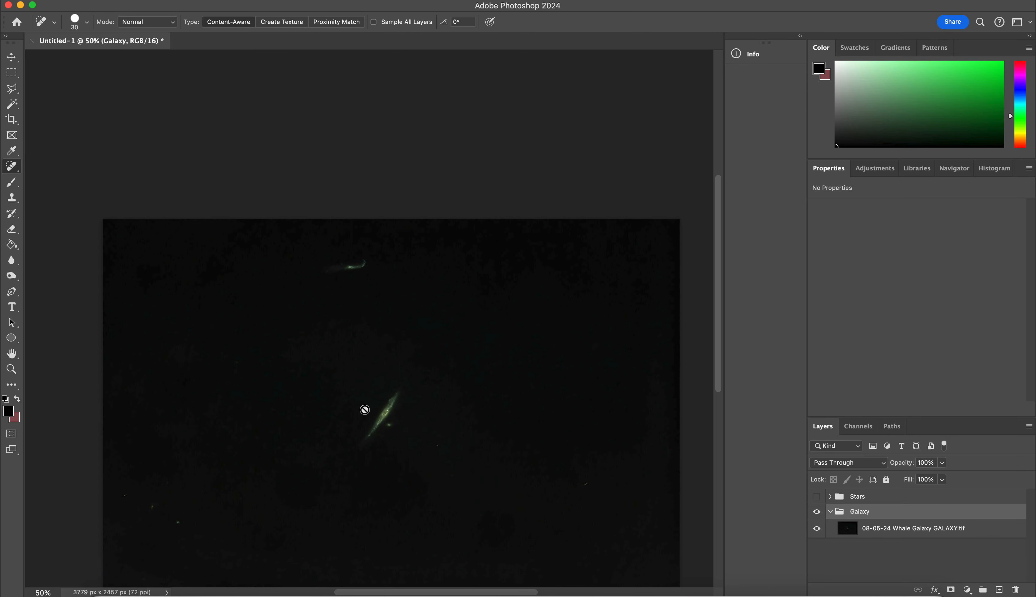
pyautogui.scroll(3, 365, 409)
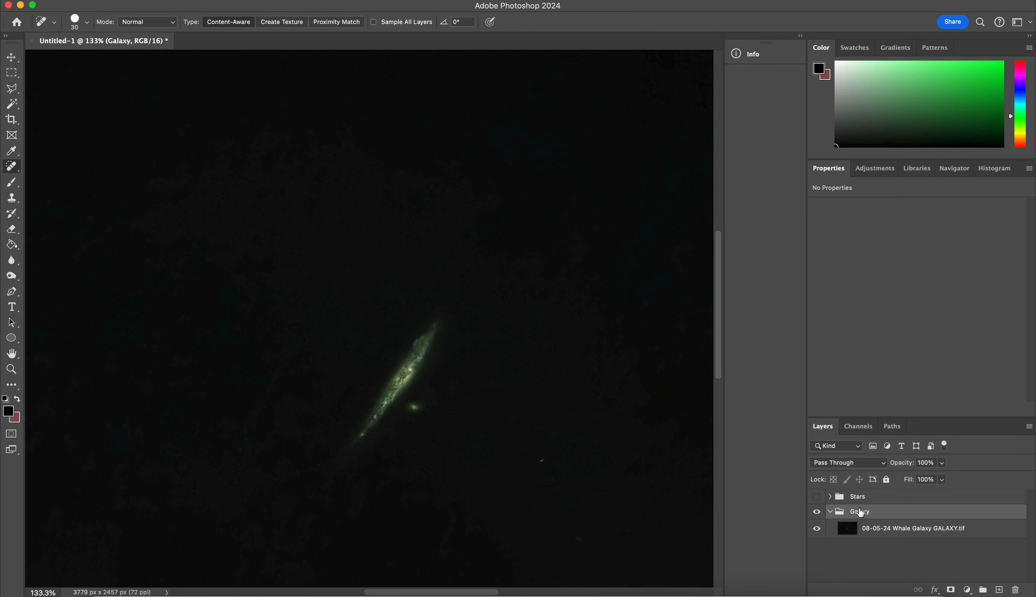
pyautogui.click(899, 533)
pyautogui.click(872, 169)
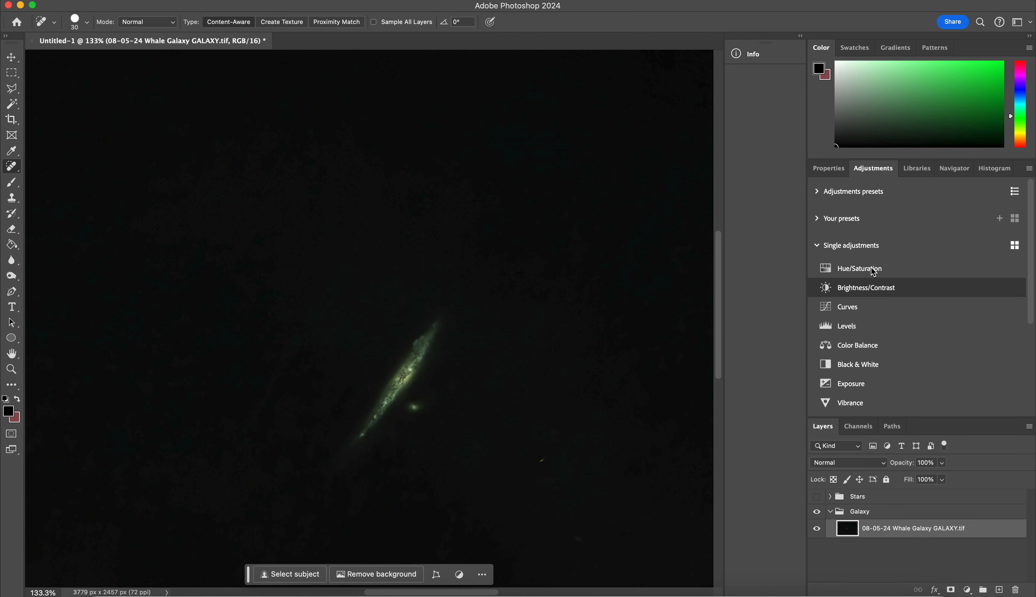
pyautogui.click(847, 306)
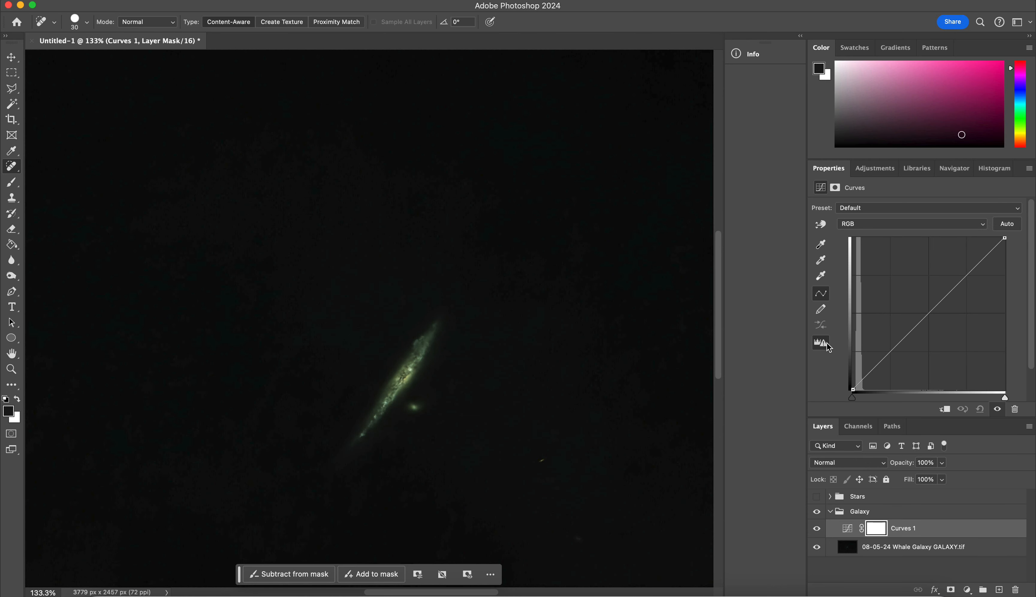
# - Shape the Red channel curve to lift the upper midtones and highlights, anchoring the darkest shadows near the diagonal
pyautogui.click(857, 237)
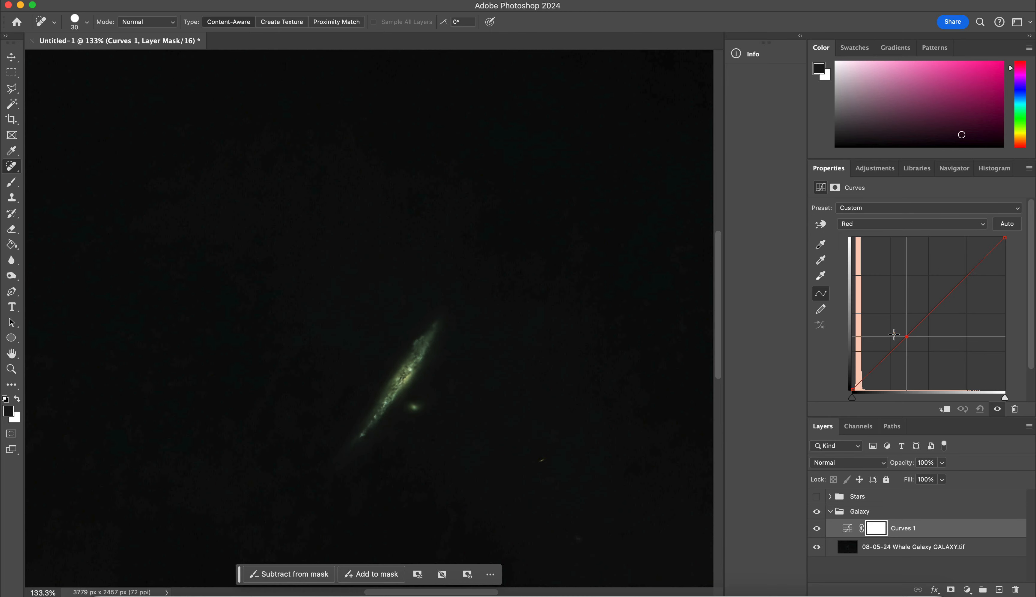
pyautogui.moveTo(904, 337); pyautogui.dragTo(957, 265)
pyautogui.moveTo(868, 369); pyautogui.dragTo(862, 379)
pyautogui.moveTo(896, 339); pyautogui.dragTo(922, 297)
pyautogui.click(882, 351)
pyautogui.moveTo(883, 352); pyautogui.dragTo(896, 342)
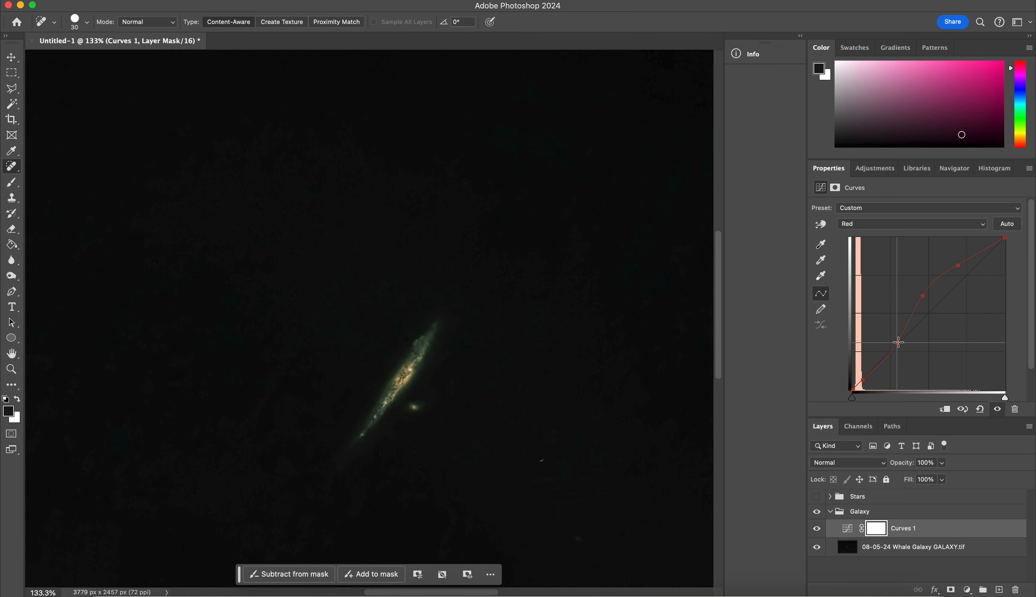
# - Refine the midtone and highlight points of the first Curves layer's Red channel while judging the galaxy core close up
pyautogui.scroll(2, 366, 321)
pyautogui.scroll(5, 399, 422)
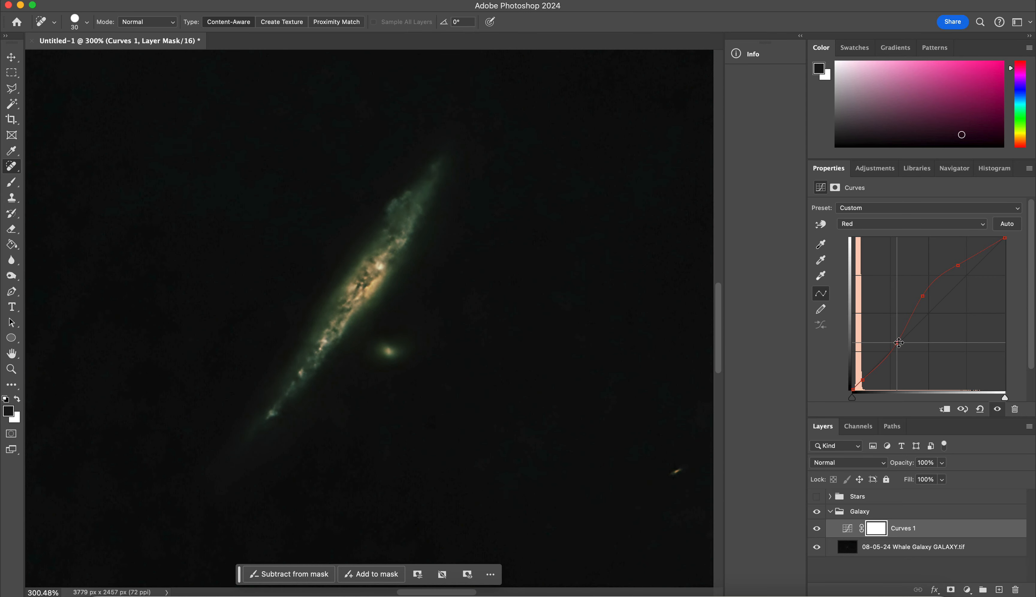
pyautogui.moveTo(899, 343)
pyautogui.mouseDown()
pyautogui.moveTo(889, 336)
pyautogui.moveTo(903, 349)
pyautogui.moveTo(909, 323)
pyautogui.moveTo(885, 358)
pyautogui.mouseUp()
pyautogui.click(903, 319)
pyautogui.click(897, 346)
pyautogui.click(908, 326)
pyautogui.moveTo(922, 296); pyautogui.dragTo(963, 257)
pyautogui.click(958, 266)
# - Adjust the Green channel curve, slightly raising the highlights and midtones and pulling the shadows just below the diagonal
pyautogui.click(861, 226)
pyautogui.click(858, 232)
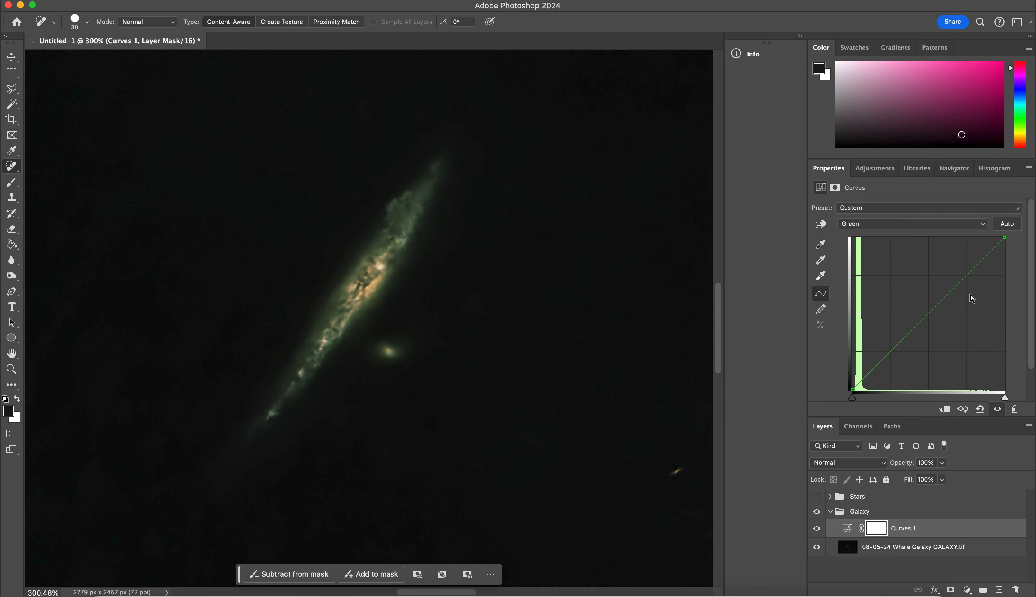
pyautogui.moveTo(969, 274); pyautogui.dragTo(969, 268)
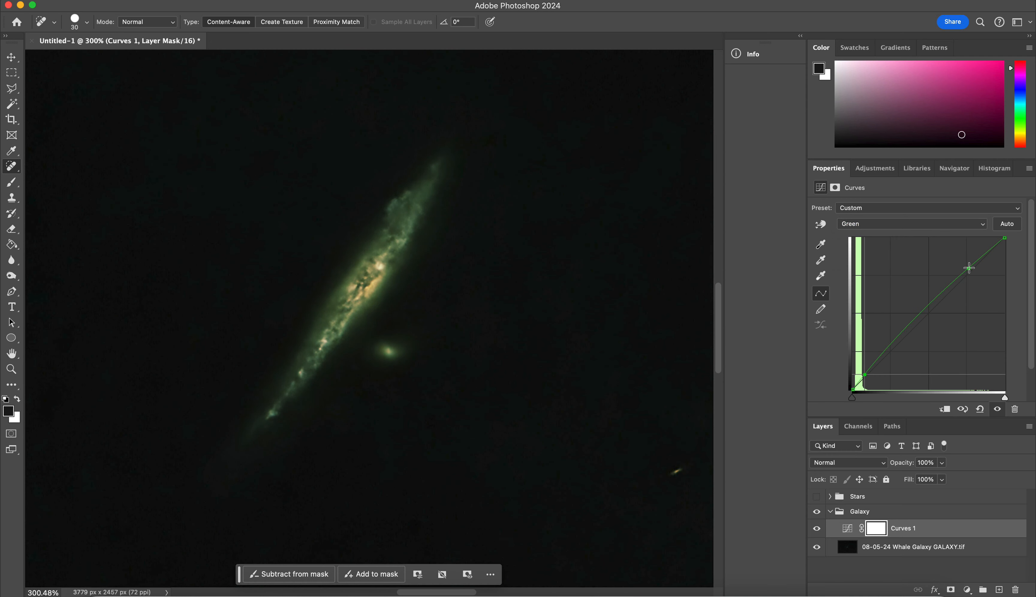
pyautogui.moveTo(888, 354); pyautogui.dragTo(886, 360)
pyautogui.click(915, 328)
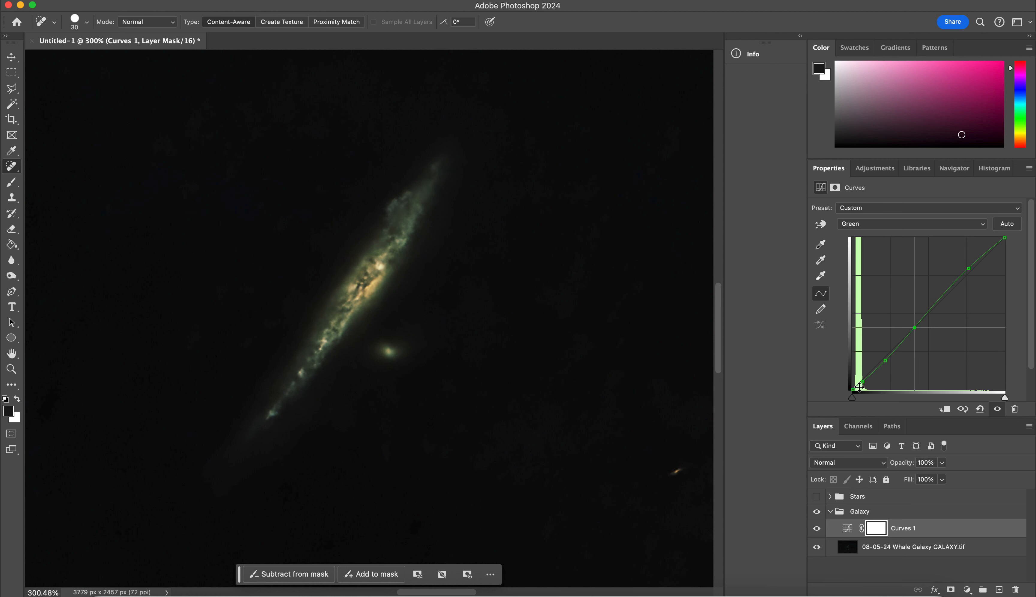
pyautogui.moveTo(915, 327); pyautogui.dragTo(918, 323)
pyautogui.click(885, 362)
pyautogui.moveTo(885, 361); pyautogui.dragTo(885, 362)
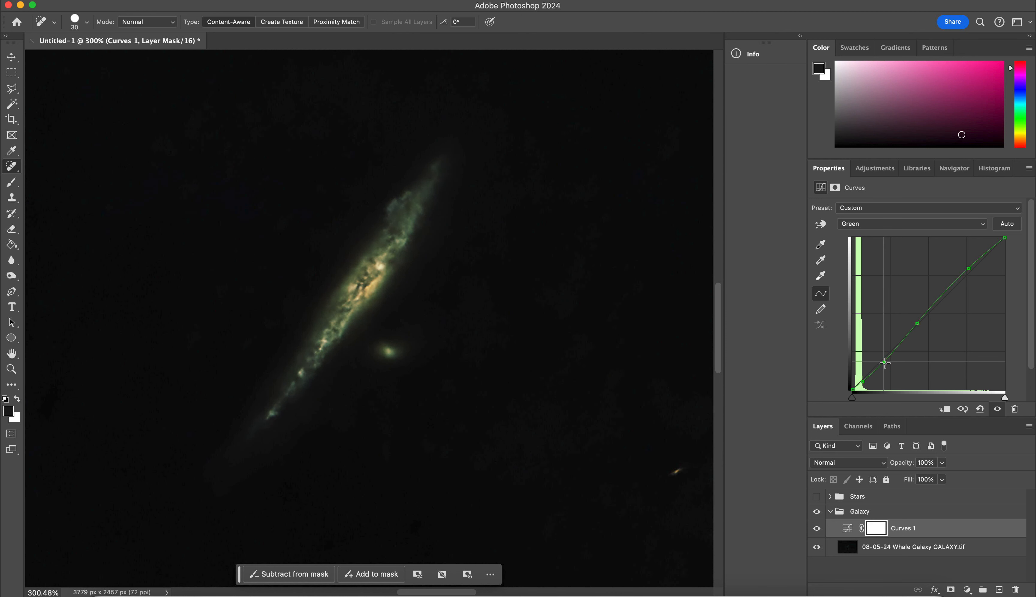
pyautogui.click(968, 268)
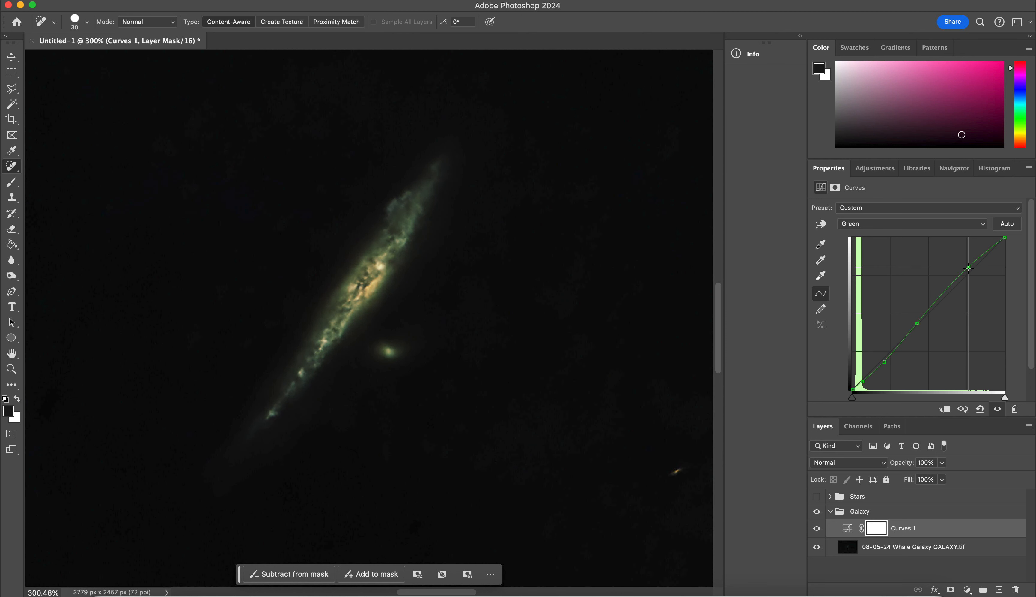
# - Adjust the Blue channel curve, raising the midtones and highlights while holding the darkest shadows slightly below the diagonal
pyautogui.click(905, 223)
pyautogui.click(879, 238)
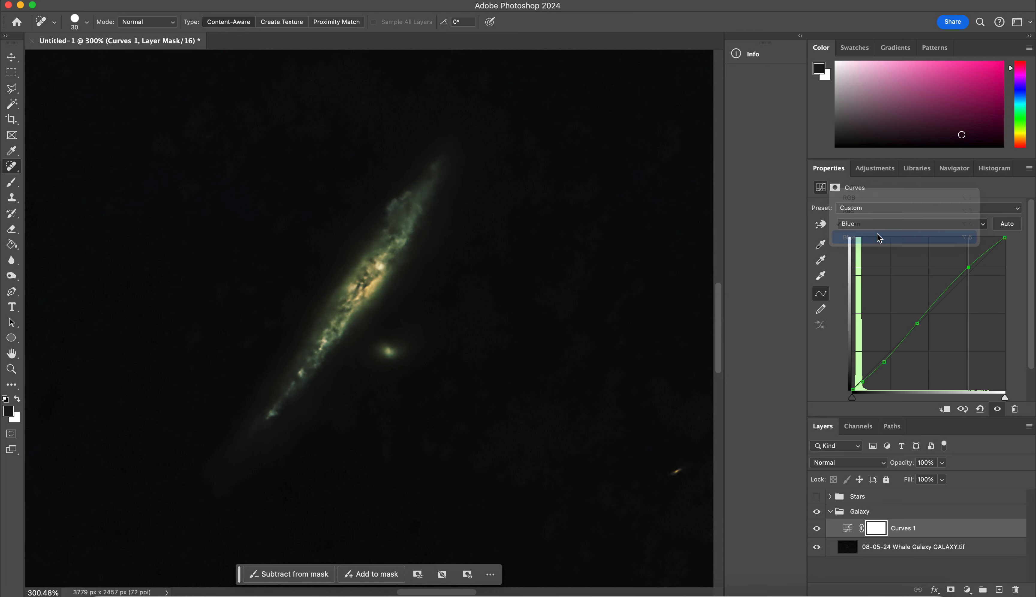
pyautogui.moveTo(950, 293); pyautogui.dragTo(958, 274)
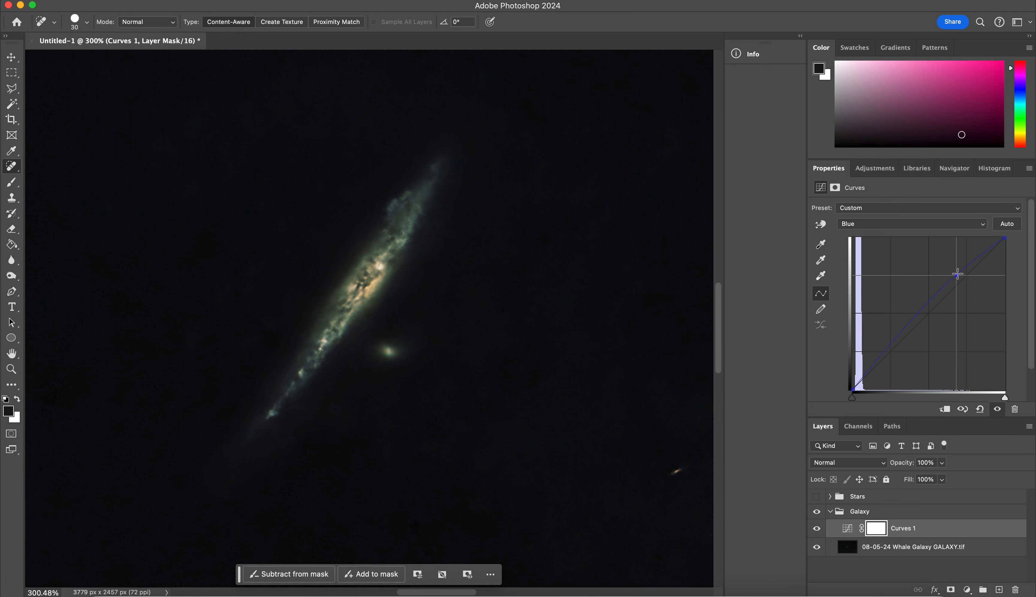
pyautogui.moveTo(863, 379); pyautogui.dragTo(863, 381)
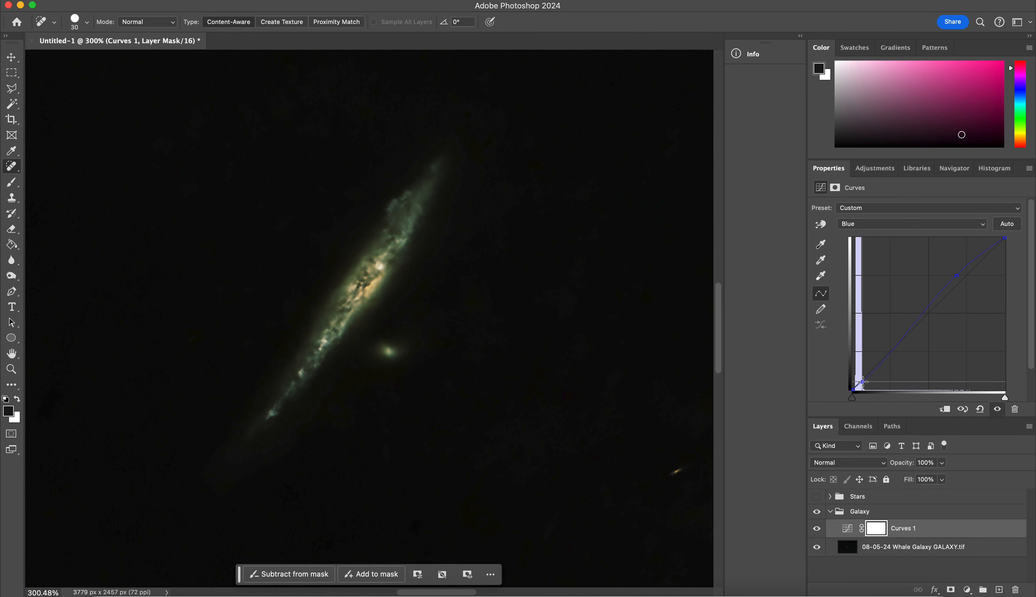
pyautogui.click(900, 343)
pyautogui.moveTo(900, 343); pyautogui.dragTo(900, 337)
pyautogui.click(958, 275)
pyautogui.moveTo(958, 277); pyautogui.dragTo(957, 274)
pyautogui.click(899, 338)
pyautogui.moveTo(898, 338); pyautogui.dragTo(901, 326)
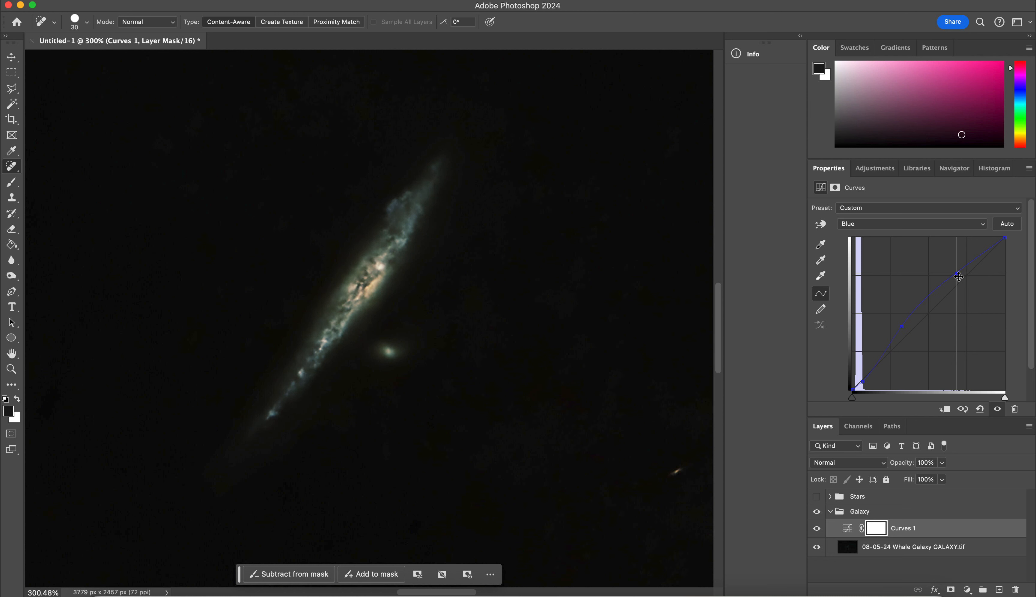
pyautogui.moveTo(958, 276); pyautogui.dragTo(956, 268)
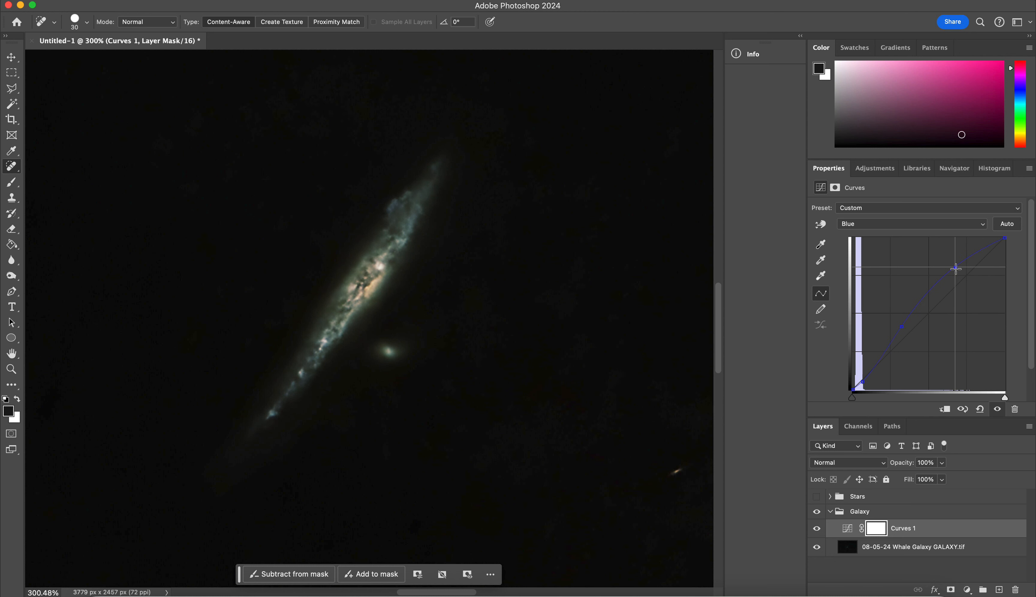
pyautogui.click(903, 327)
# - Add a second Curves adjustment layer and raise its Red channel midtones and highlights, keeping the shadows slightly below the diagonal
pyautogui.click(875, 168)
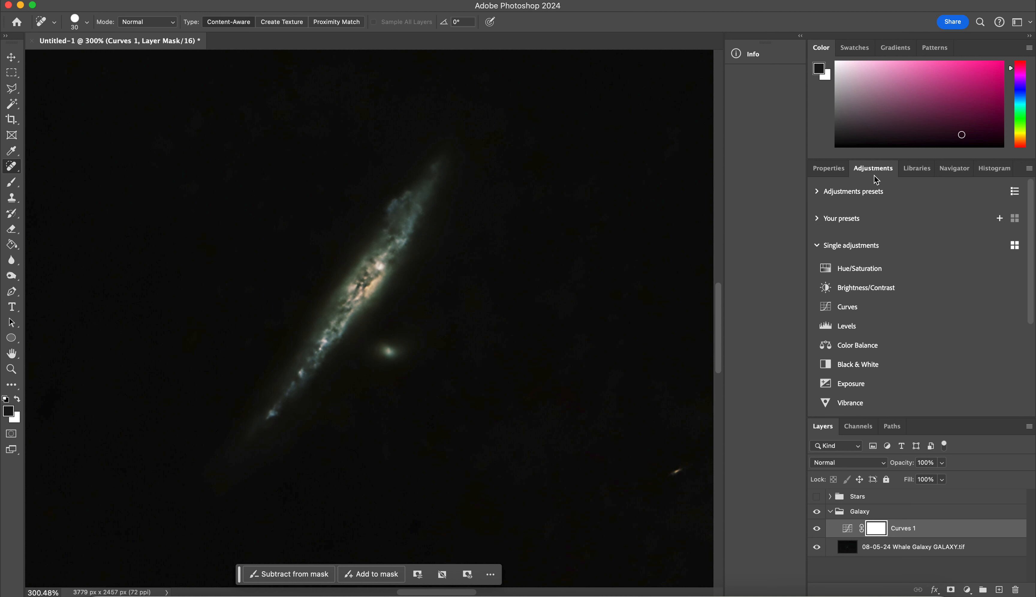
pyautogui.click(848, 306)
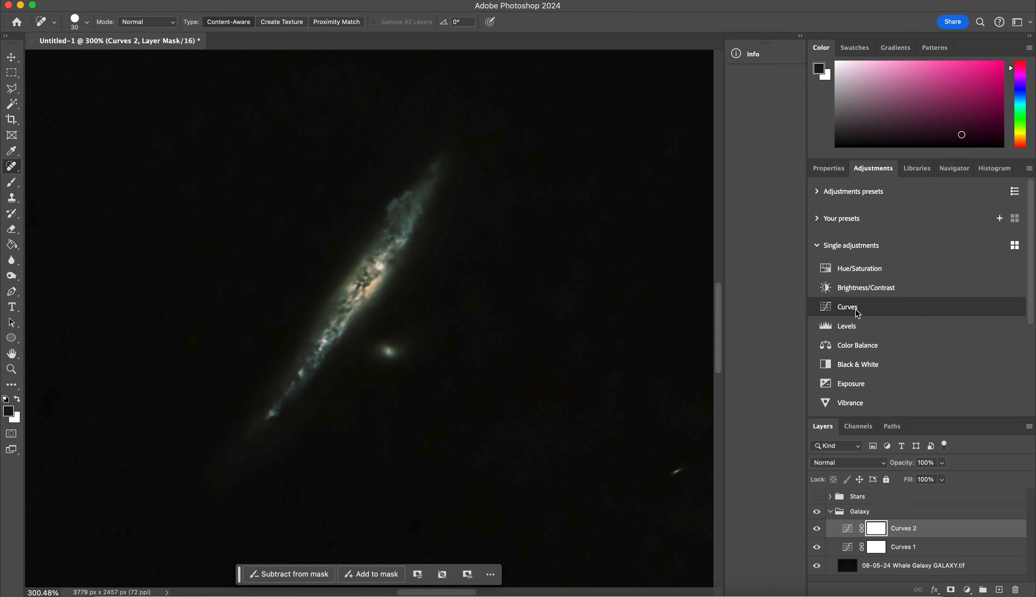
pyautogui.click(862, 223)
pyautogui.click(862, 243)
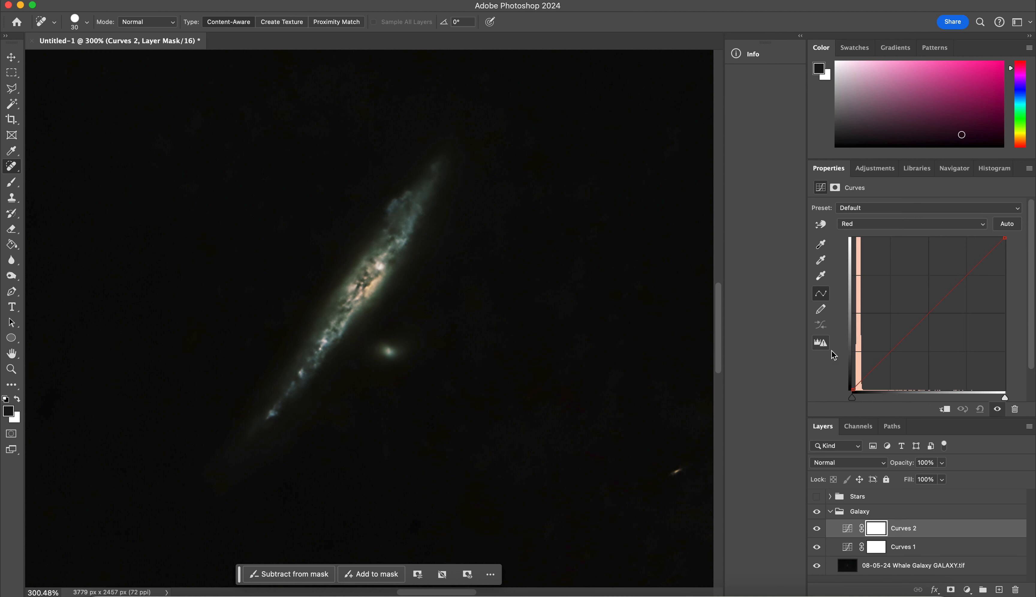
pyautogui.click(972, 271)
pyautogui.moveTo(972, 272); pyautogui.dragTo(970, 265)
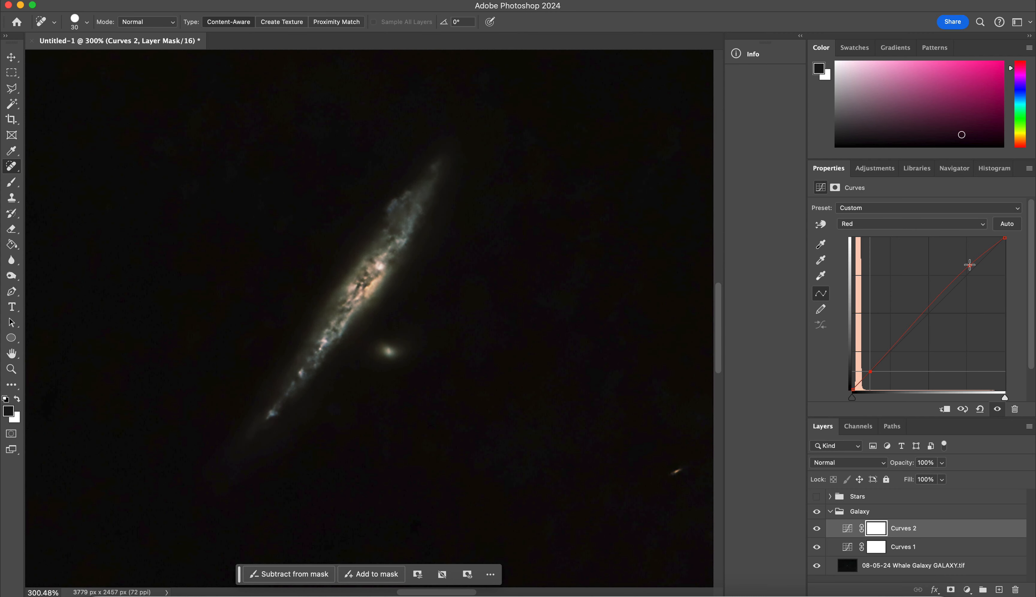
pyautogui.click(870, 371)
pyautogui.moveTo(869, 372); pyautogui.dragTo(868, 376)
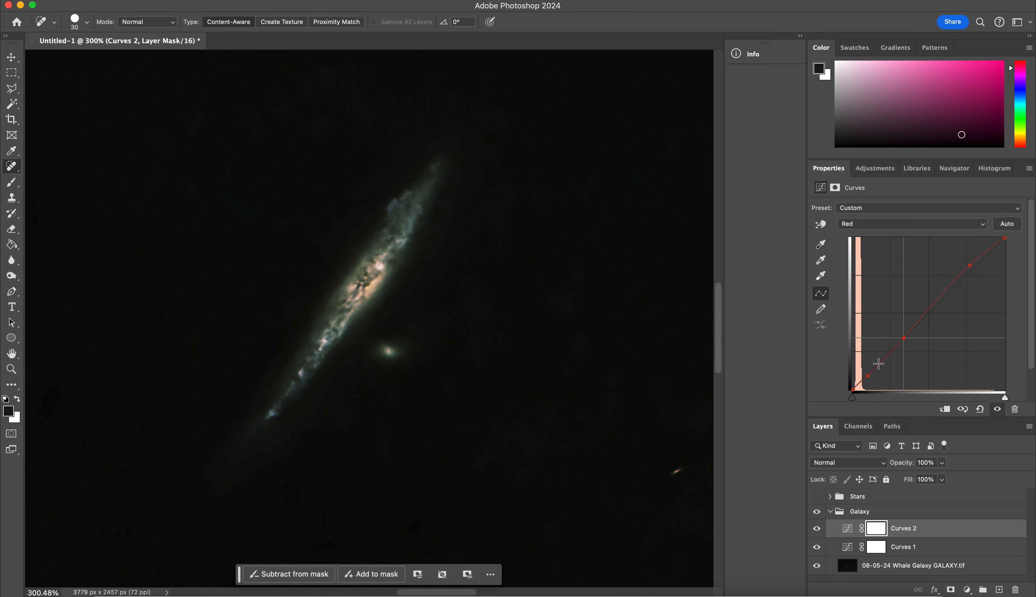
pyautogui.click(904, 334)
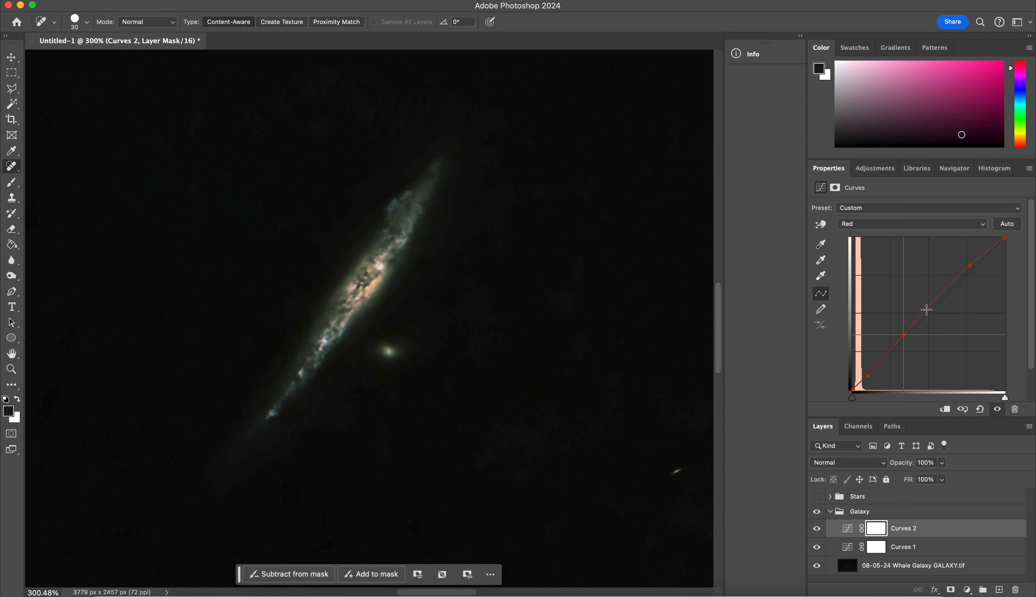
pyautogui.moveTo(926, 312); pyautogui.dragTo(926, 304)
pyautogui.moveTo(970, 266); pyautogui.dragTo(969, 262)
# - Slightly raise the Green channel's midtones and highlights in the second Curves layer, with the shadows anchored on the diagonal
pyautogui.click(875, 224)
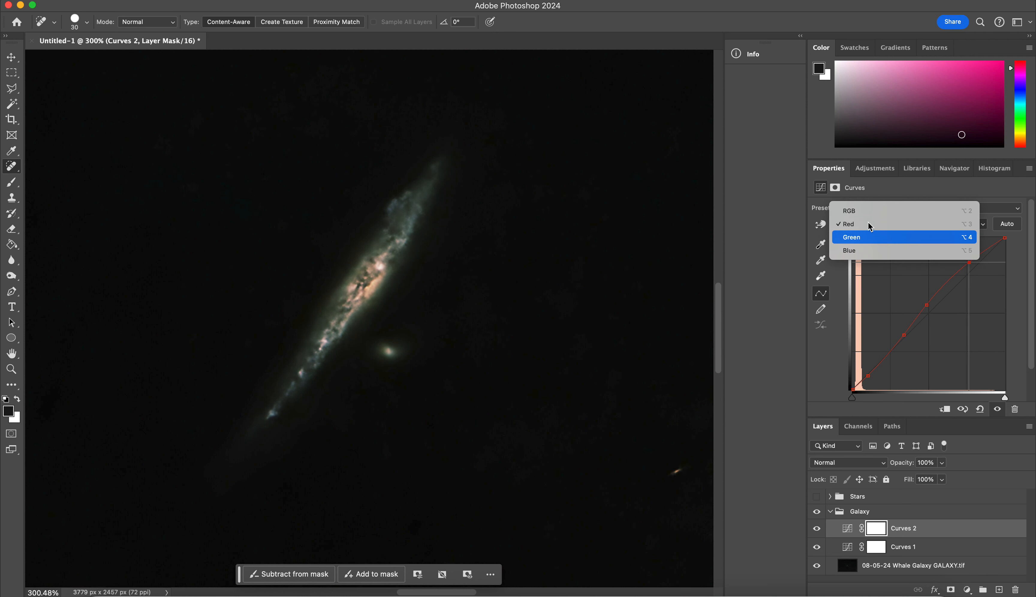
pyautogui.click(862, 233)
pyautogui.moveTo(969, 286); pyautogui.dragTo(960, 280)
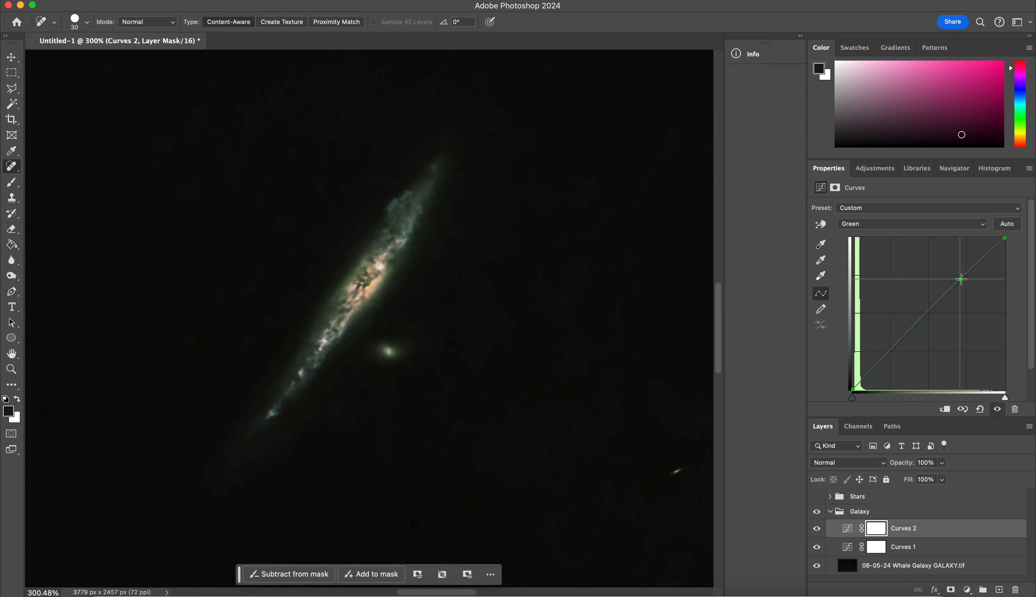
pyautogui.click(864, 374)
pyautogui.moveTo(864, 375); pyautogui.dragTo(864, 378)
pyautogui.click(907, 335)
# - Lift the Blue channel's midtones and highlights in the second Curves layer, with a shadow point holding the background dark
pyautogui.click(884, 224)
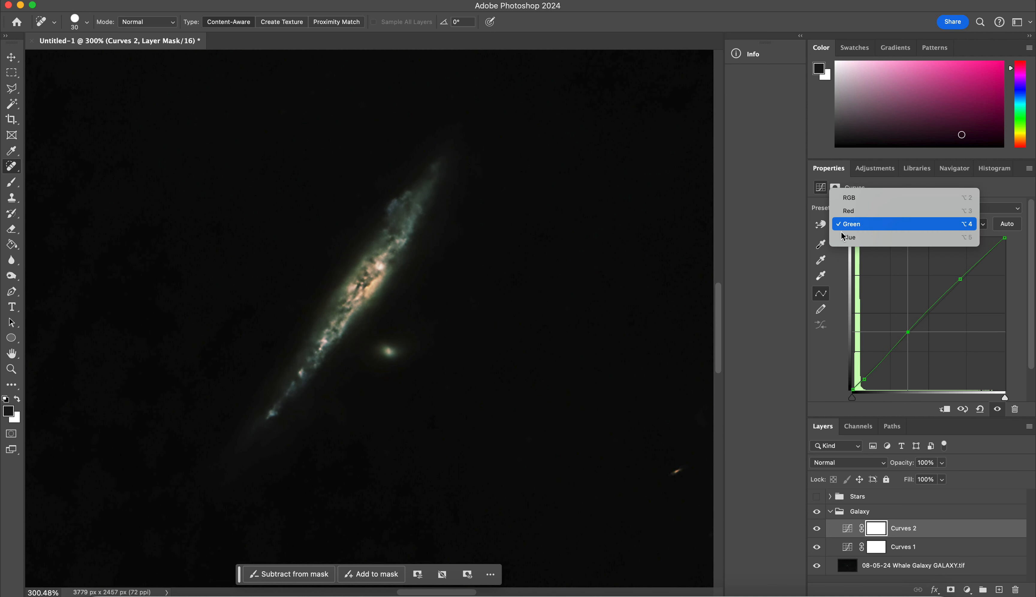
pyautogui.click(885, 238)
pyautogui.click(961, 282)
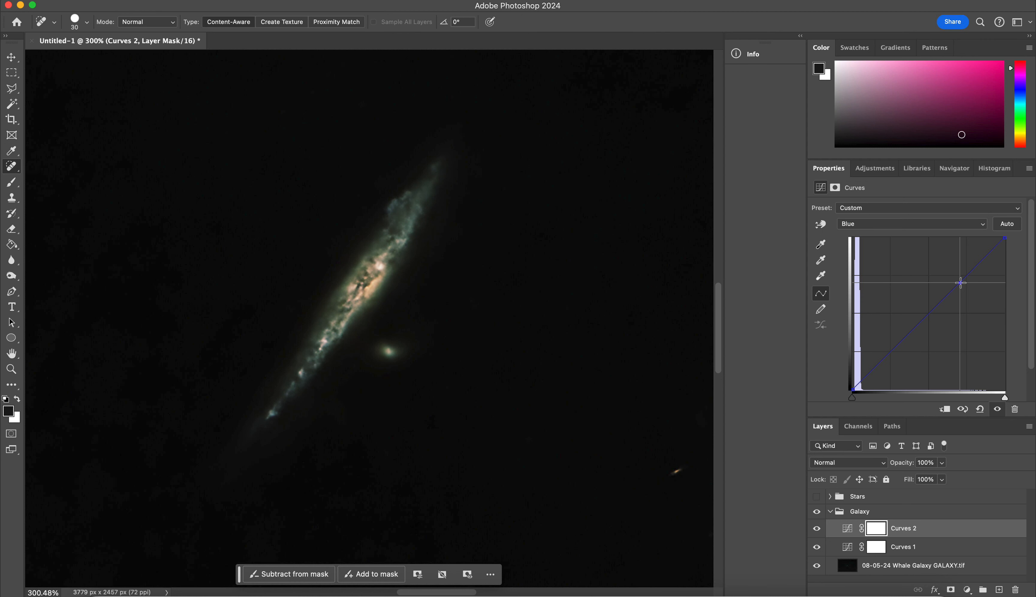
pyautogui.moveTo(961, 282); pyautogui.dragTo(961, 279)
pyautogui.click(865, 375)
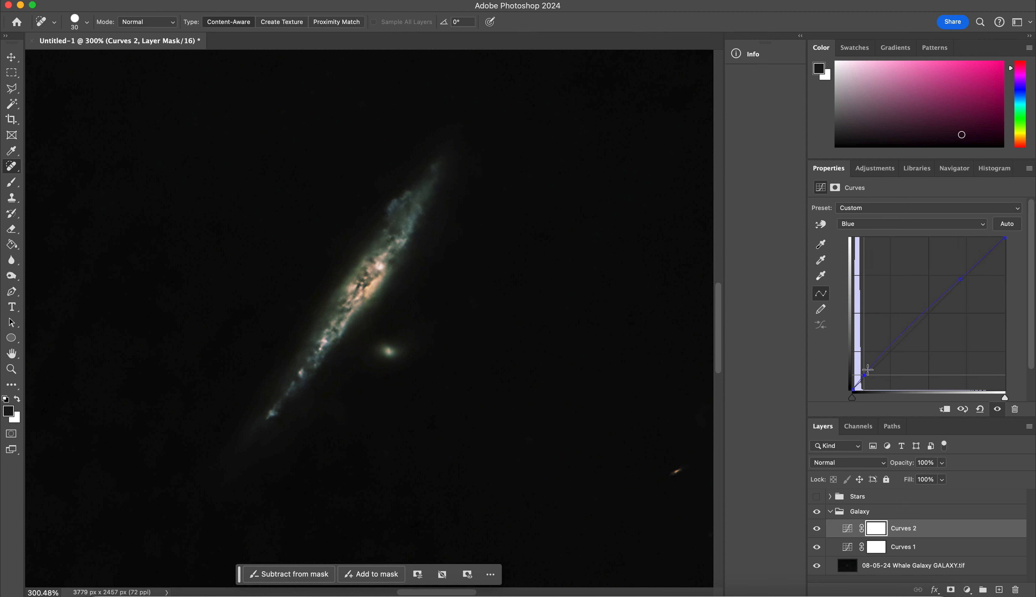
pyautogui.moveTo(864, 375); pyautogui.dragTo(864, 379)
pyautogui.click(907, 337)
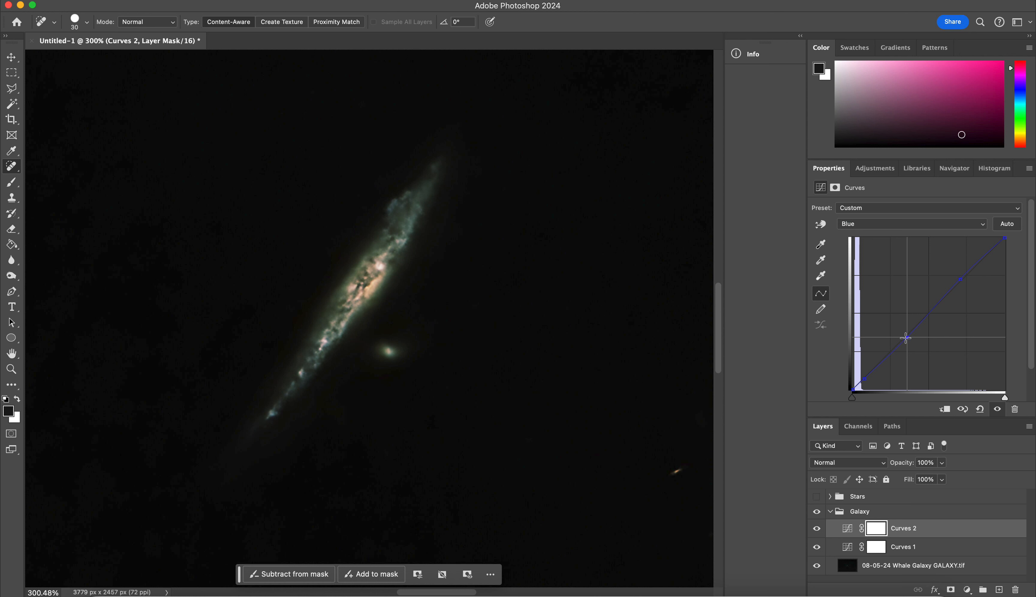
pyautogui.moveTo(906, 337); pyautogui.dragTo(907, 332)
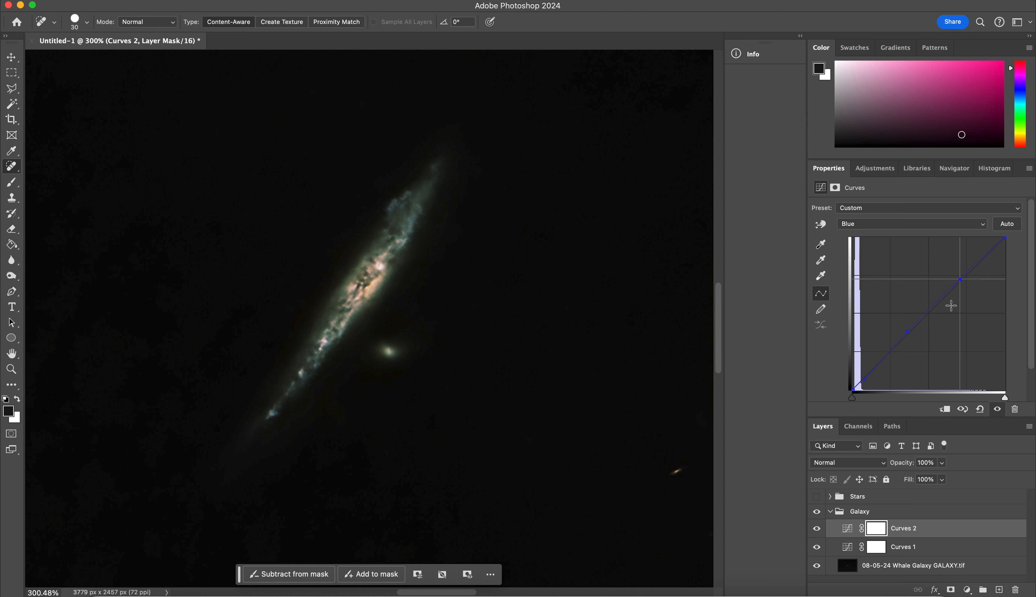
pyautogui.click(960, 278)
pyautogui.moveTo(960, 276); pyautogui.dragTo(961, 273)
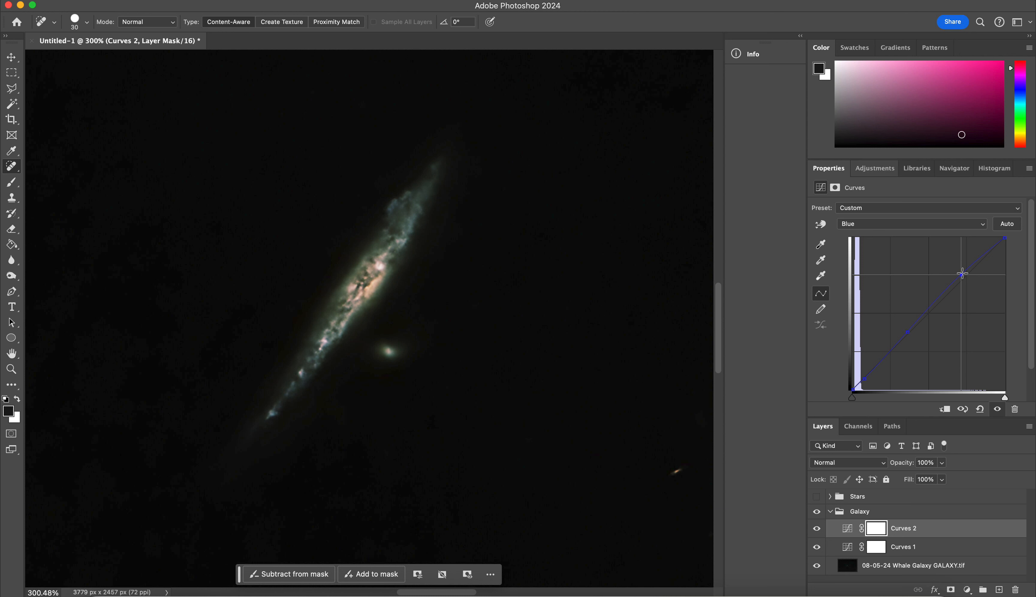
# - Add a Hue/Saturation adjustment layer above the Curves layers and set its Reds to hue -10 and saturation +11
pyautogui.click(876, 168)
pyautogui.click(854, 265)
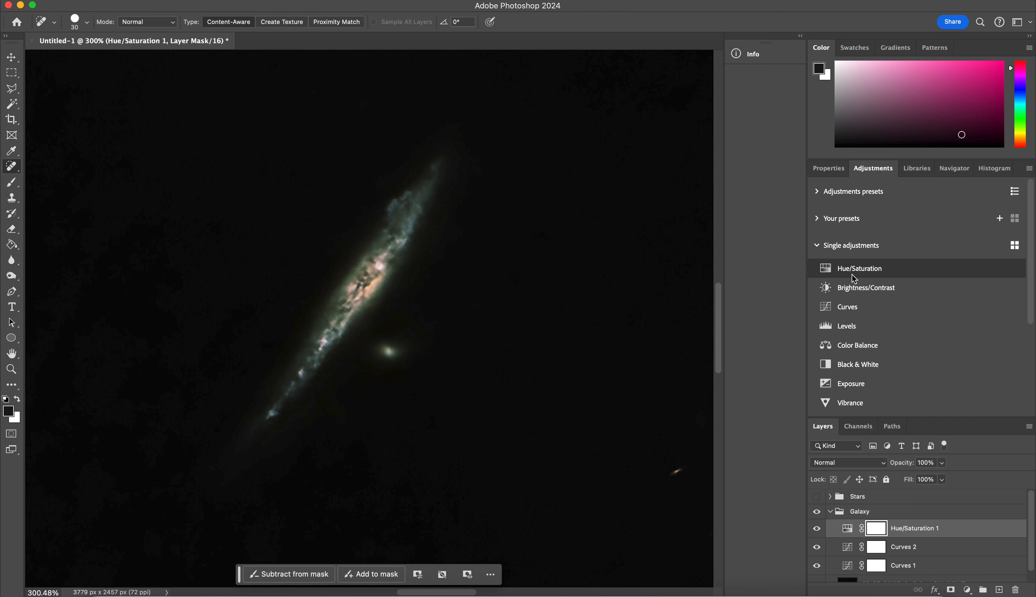
pyautogui.click(936, 224)
pyautogui.click(865, 238)
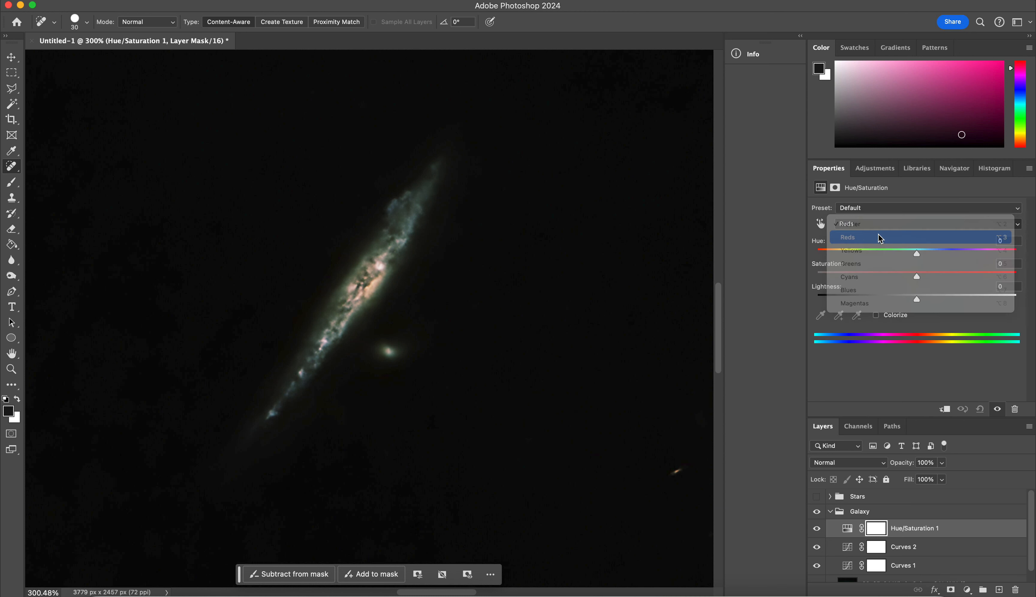
pyautogui.moveTo(918, 253)
pyautogui.mouseDown()
pyautogui.moveTo(900, 257)
pyautogui.moveTo(909, 256)
pyautogui.mouseUp()
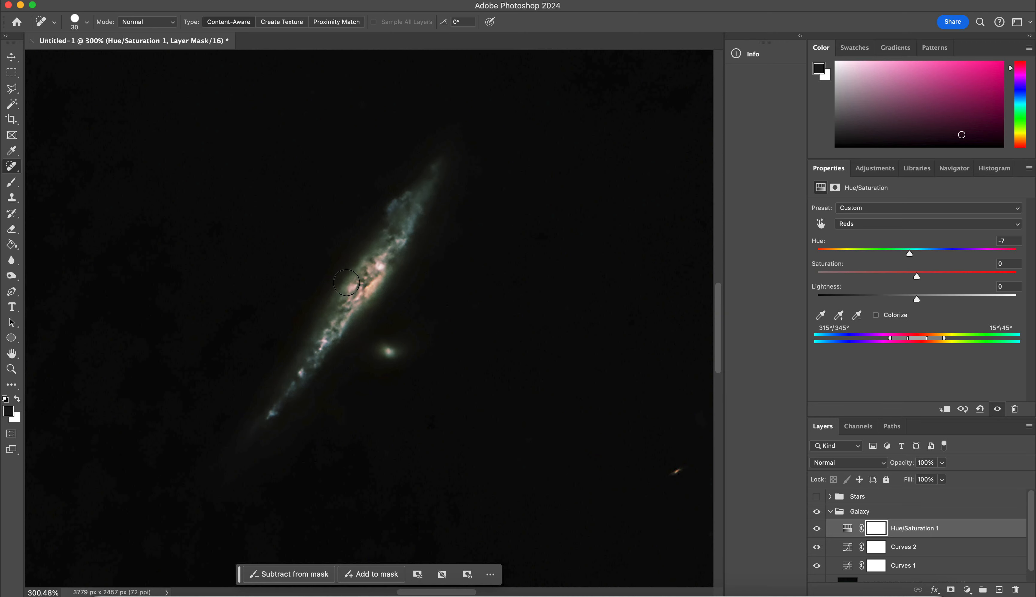
pyautogui.scroll(3, 364, 287)
pyautogui.scroll(5, 364, 288)
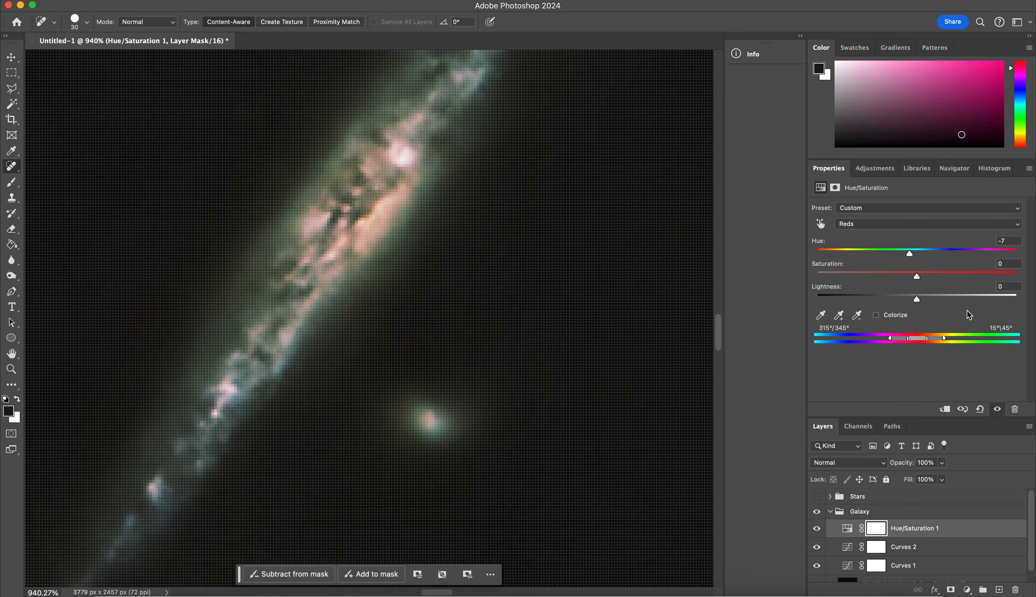
pyautogui.moveTo(909, 255); pyautogui.dragTo(928, 280)
pyautogui.scroll(-5, 462, 316)
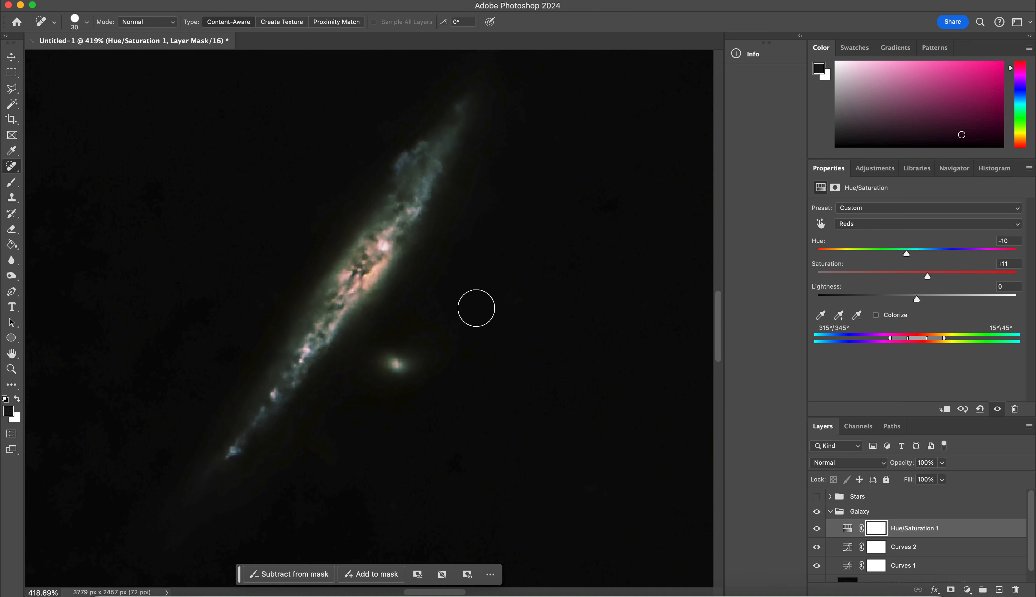
# - Set the Yellows in the Hue/Saturation layer to hue -26 and saturation +7
pyautogui.click(863, 224)
pyautogui.click(852, 237)
pyautogui.moveTo(917, 254); pyautogui.dragTo(918, 275)
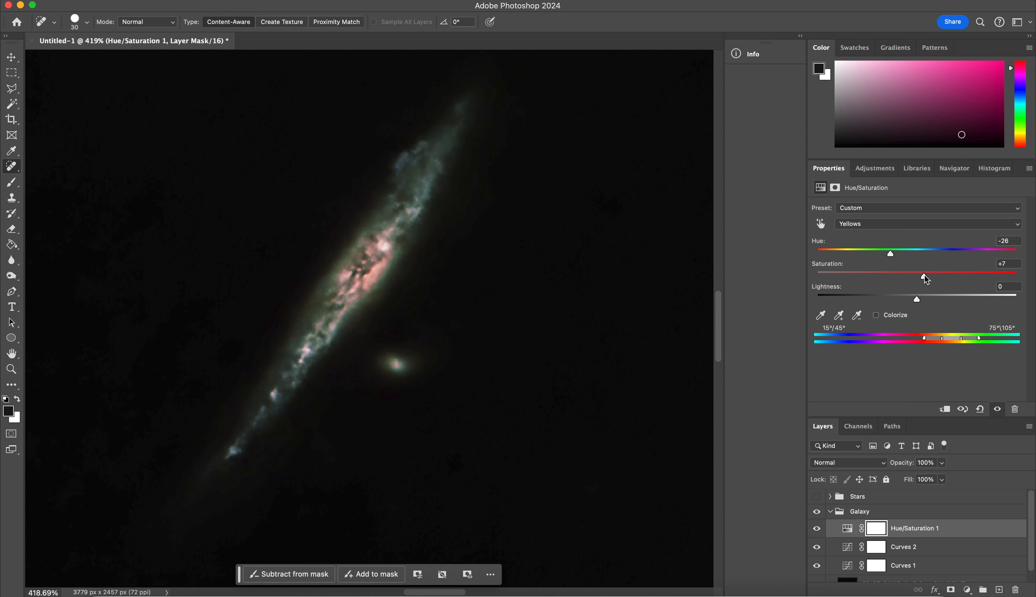
# - Try the Greens hue at +107 on the galaxy, and shift it to -131 instead
pyautogui.click(884, 224)
pyautogui.click(874, 234)
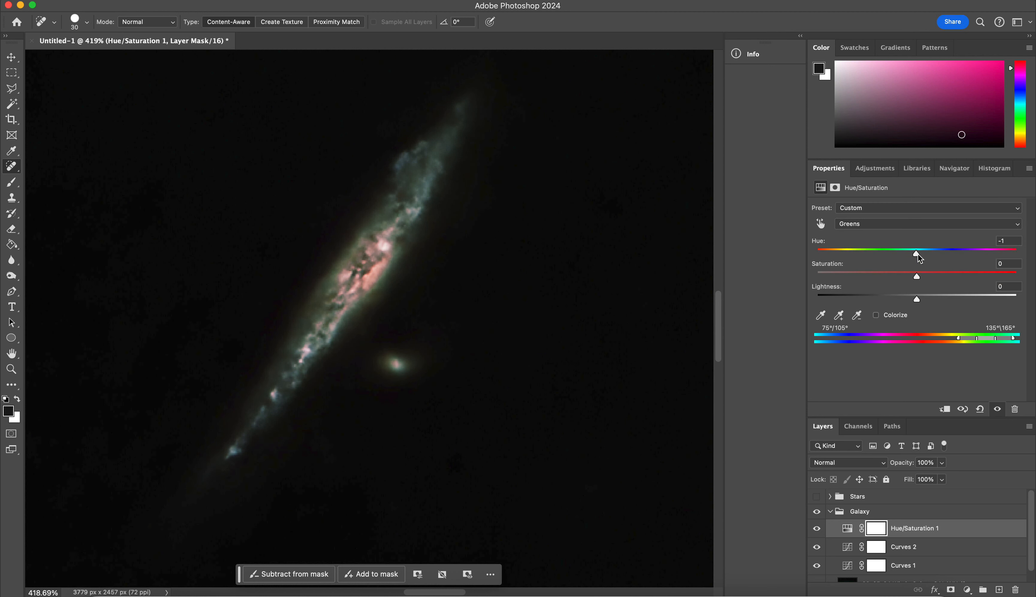
pyautogui.moveTo(917, 253); pyautogui.dragTo(988, 254)
pyautogui.scroll(5, 442, 86)
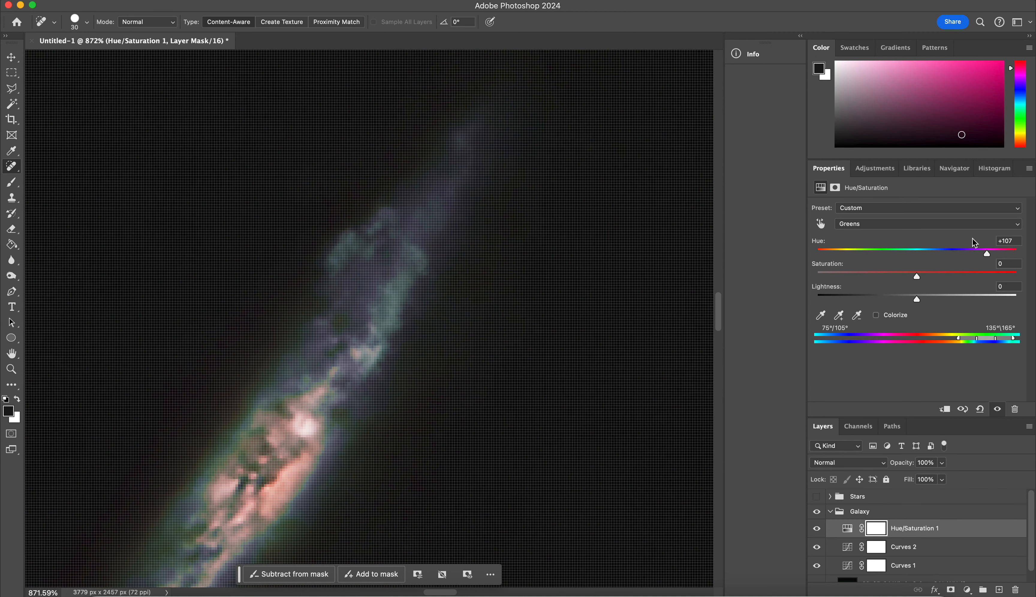
pyautogui.moveTo(987, 254); pyautogui.dragTo(837, 269)
pyautogui.scroll(-5, 520, 319)
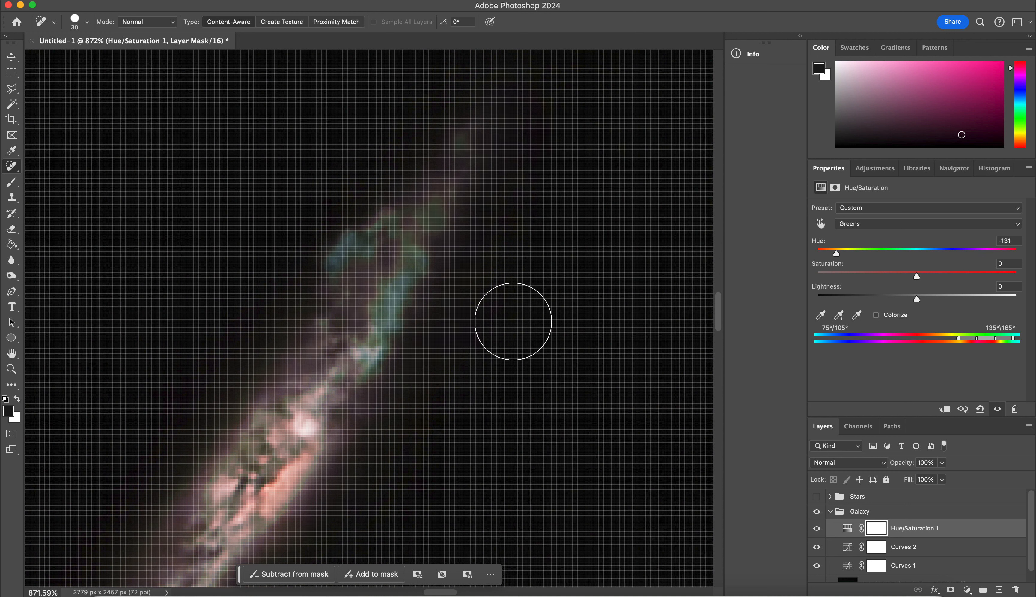
pyautogui.scroll(-3, 514, 318)
pyautogui.hscroll(-3, 514, 319)
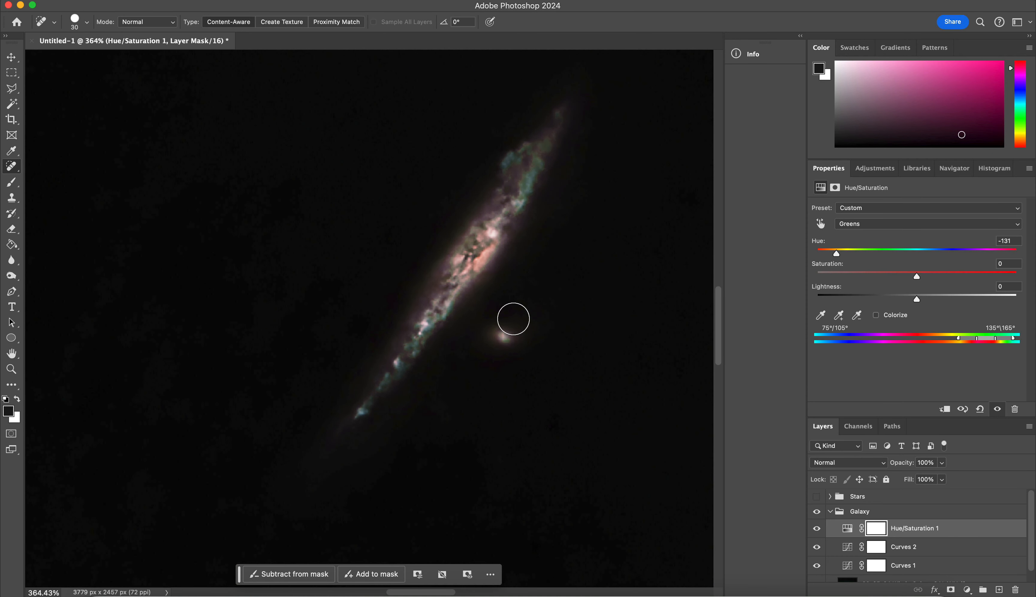
# - Ease the Greens hue to a less extreme negative shift and raise the Greens saturation moderately
pyautogui.hscroll(2, 513, 318)
pyautogui.scroll(1, 513, 318)
pyautogui.moveTo(836, 253)
pyautogui.mouseDown()
pyautogui.moveTo(870, 253)
pyautogui.moveTo(820, 254)
pyautogui.moveTo(995, 255)
pyautogui.moveTo(837, 258)
pyautogui.mouseUp()
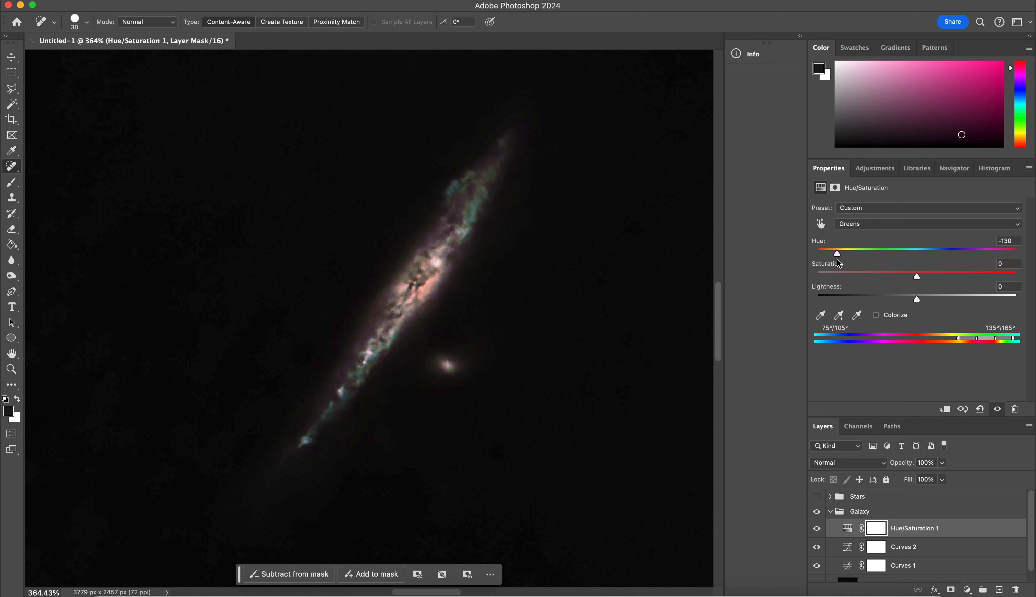
pyautogui.moveTo(837, 258); pyautogui.dragTo(858, 253)
pyautogui.moveTo(917, 277); pyautogui.dragTo(931, 279)
pyautogui.moveTo(857, 258); pyautogui.dragTo(850, 253)
# - Shift the Cyans hue to turn the galaxy's teal areas bluer and set the Cyans saturation to +10
pyautogui.click(859, 221)
pyautogui.click(860, 237)
pyautogui.moveTo(917, 254); pyautogui.dragTo(925, 277)
# - Fine-tune the Blues hue and saturation slightly, and set the Magentas hue to +6
pyautogui.click(871, 224)
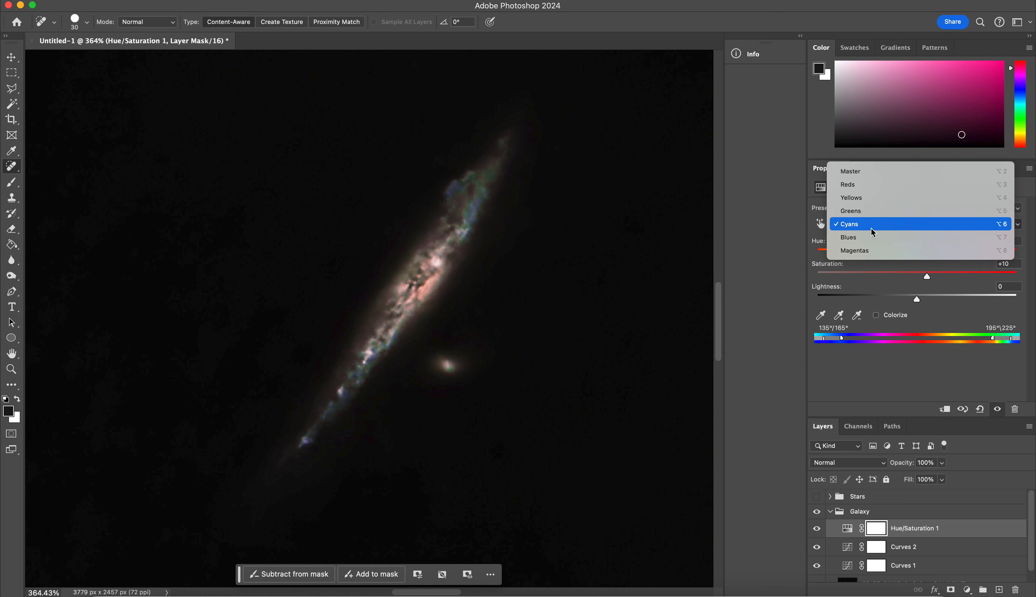
pyautogui.click(870, 233)
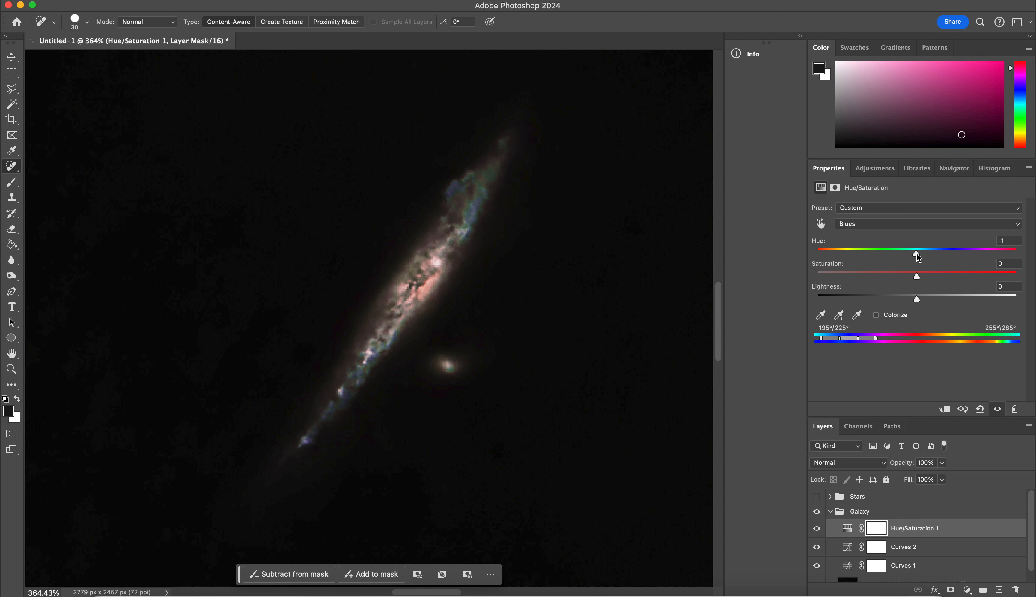
pyautogui.moveTo(916, 253); pyautogui.dragTo(921, 276)
pyautogui.click(854, 223)
pyautogui.click(854, 237)
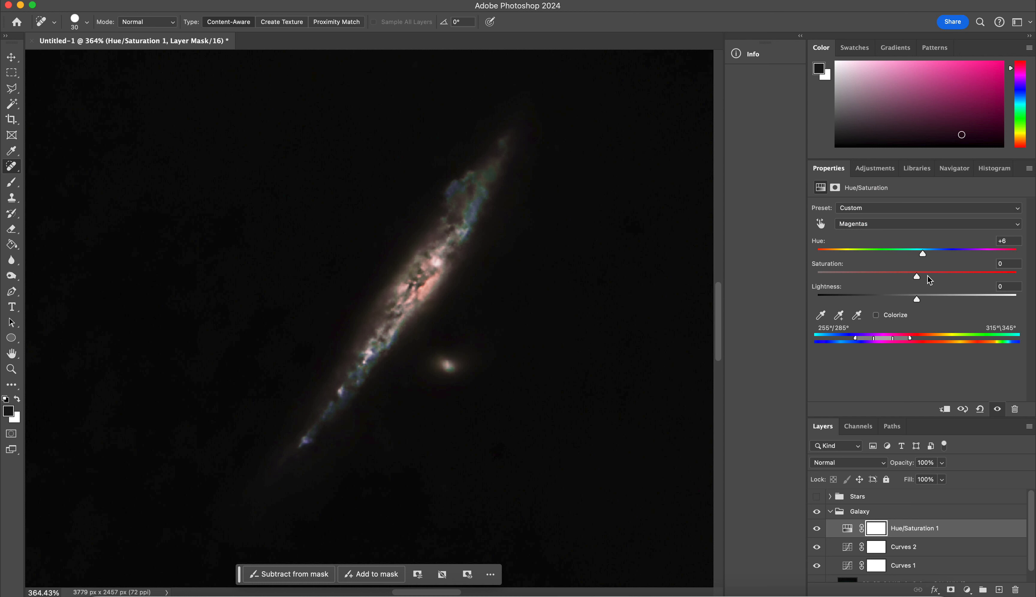
# - Add a Vibrance adjustment layer with vibrance +28 and saturation +13
pyautogui.click(878, 168)
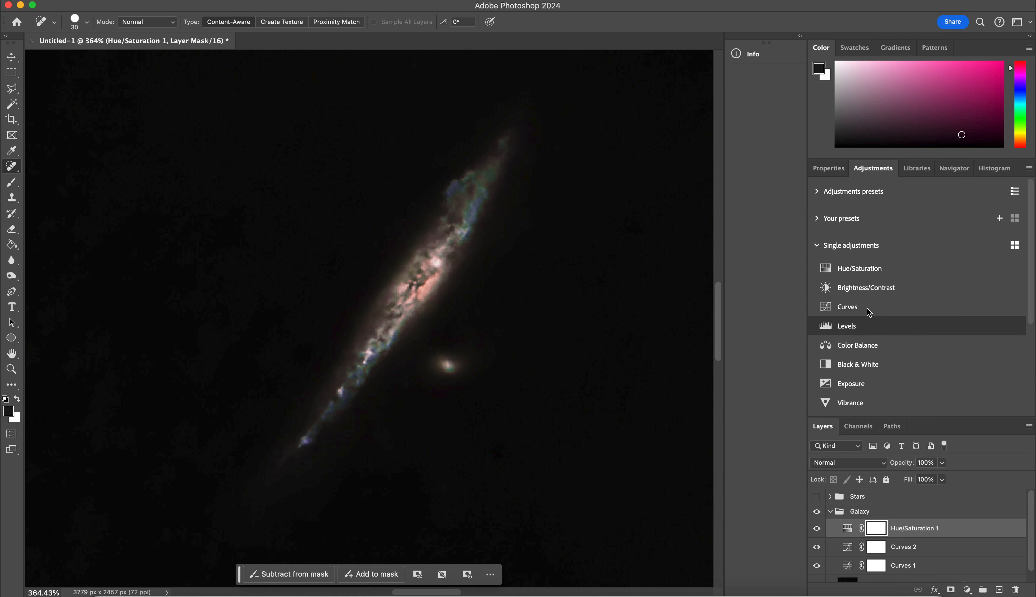
pyautogui.click(855, 402)
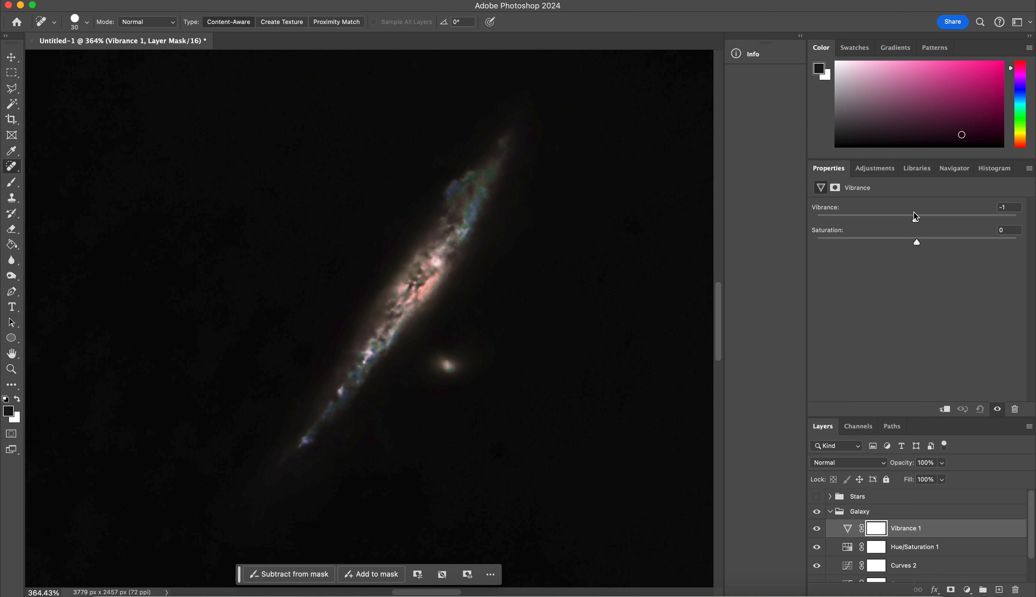
pyautogui.moveTo(913, 211); pyautogui.dragTo(930, 242)
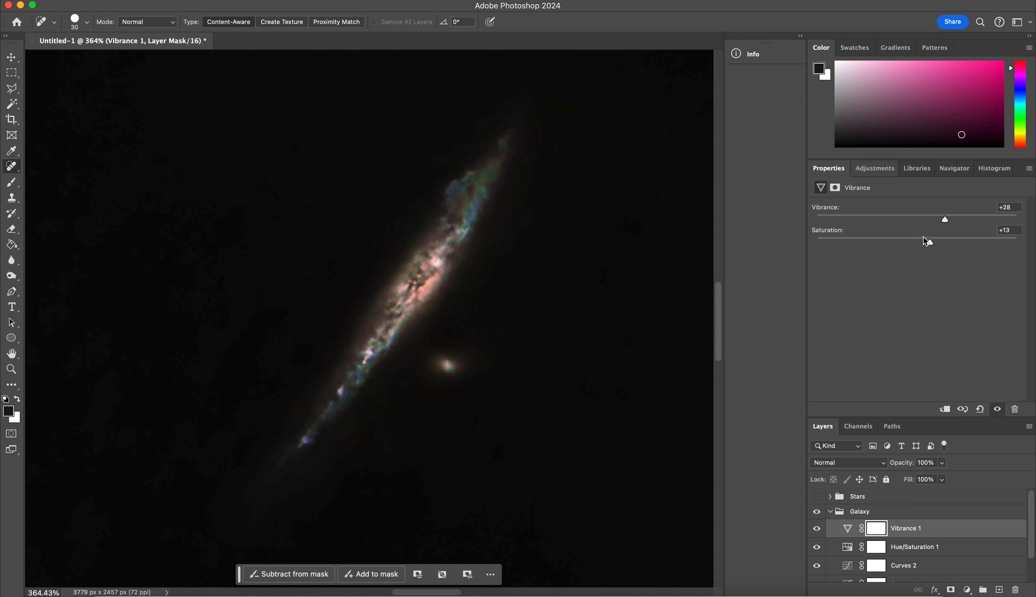
# - Inspect the whole image and the galaxy up close, toggling the Stars group's visibility on and off
pyautogui.scroll(-8, 509, 364)
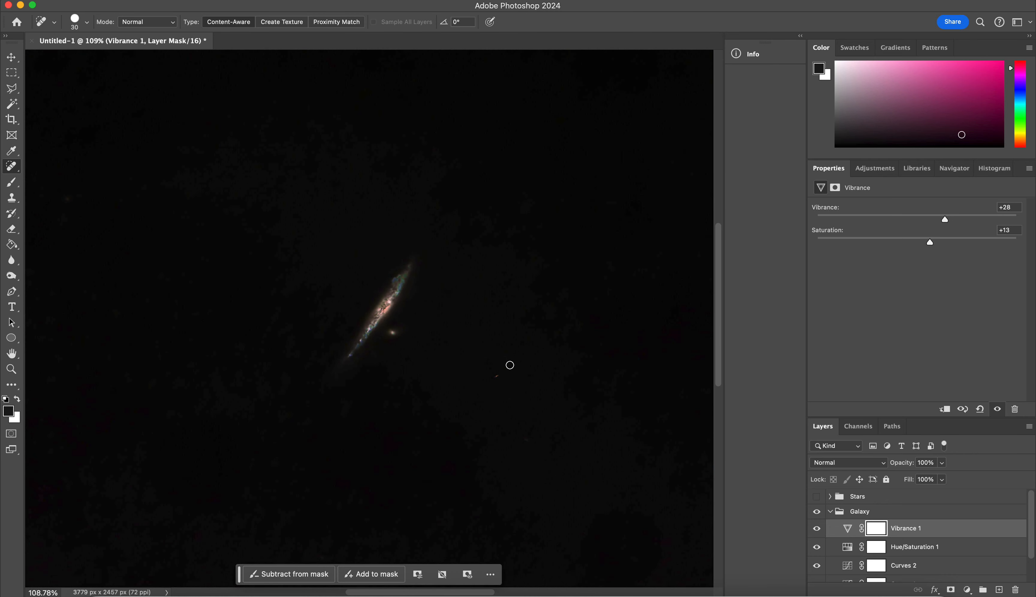
pyautogui.scroll(-2, 510, 364)
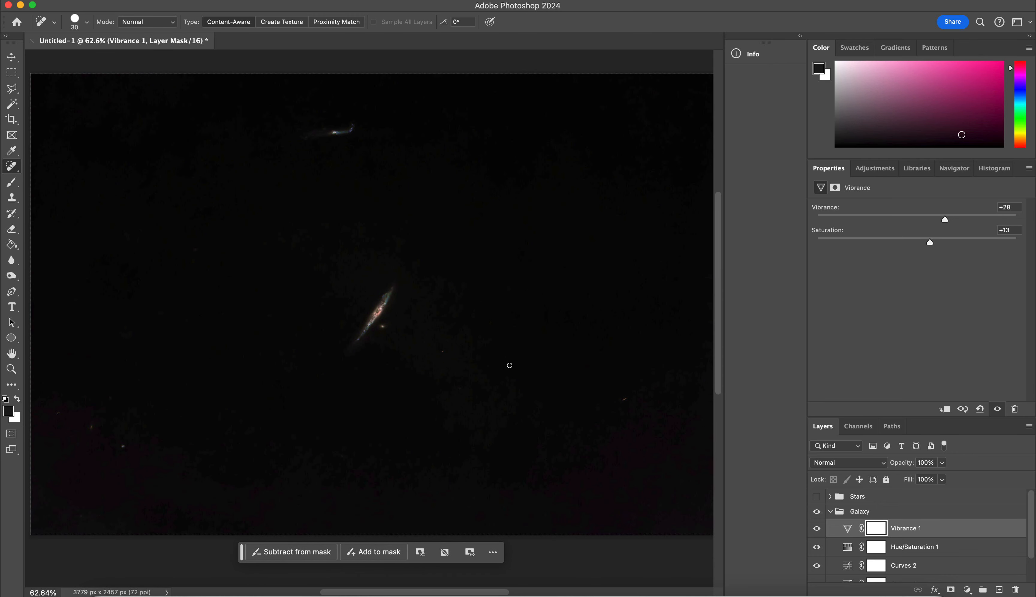
pyautogui.scroll(1, 509, 365)
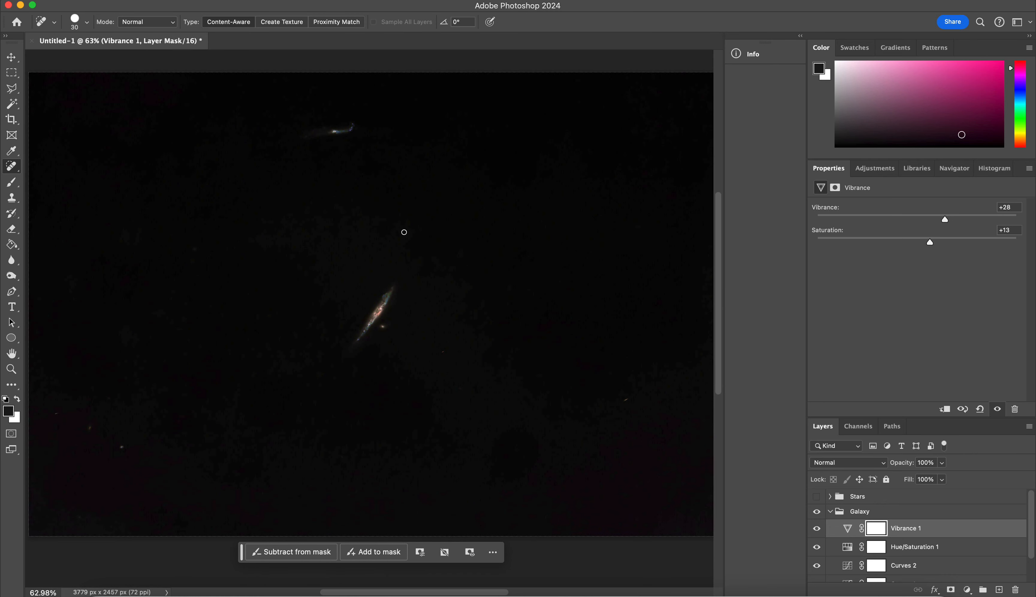
pyautogui.scroll(2, 403, 231)
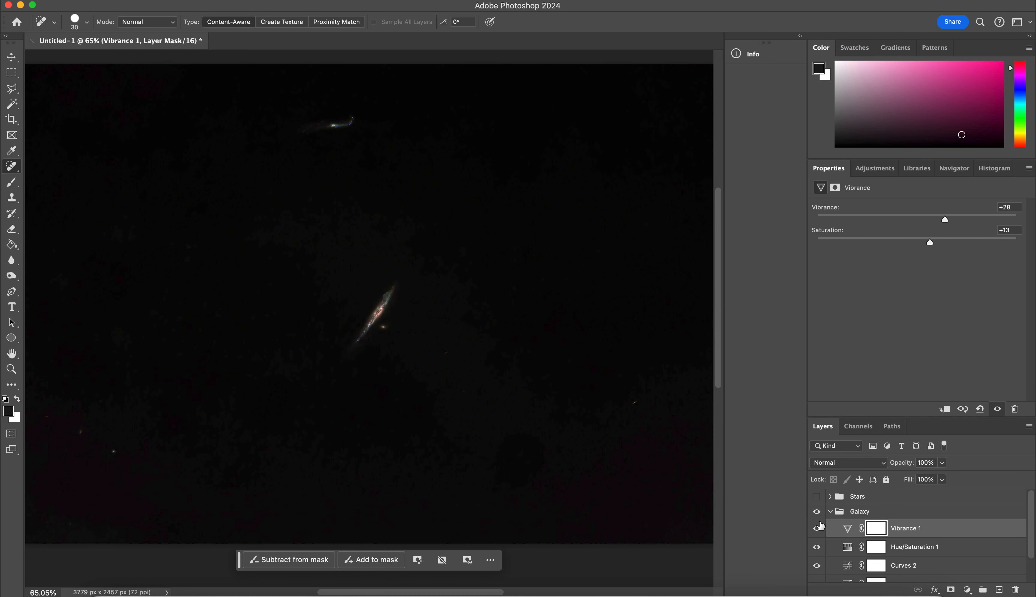
pyautogui.click(817, 496)
pyautogui.click(818, 498)
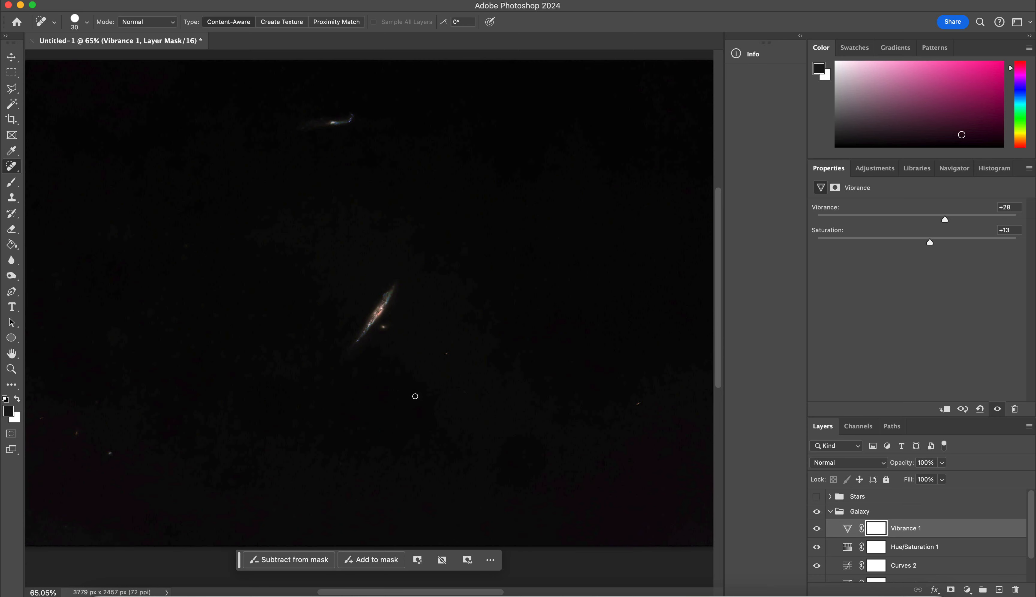
pyautogui.scroll(5, 382, 303)
pyautogui.scroll(2, 378, 309)
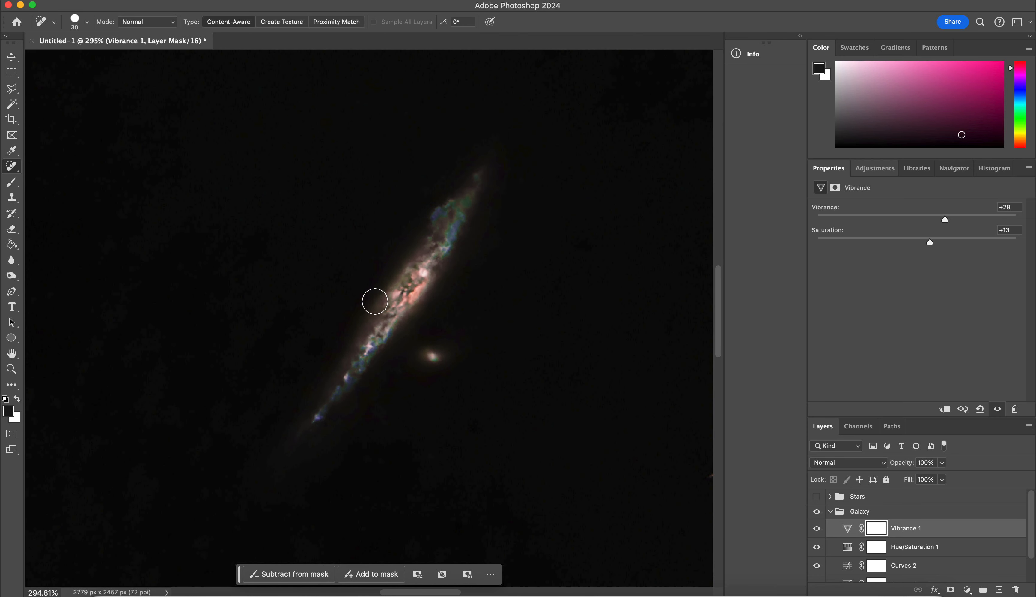
# - Add a Color Balance adjustment layer and set the Midtones to red +18, green +11 and blue +26
pyautogui.click(869, 173)
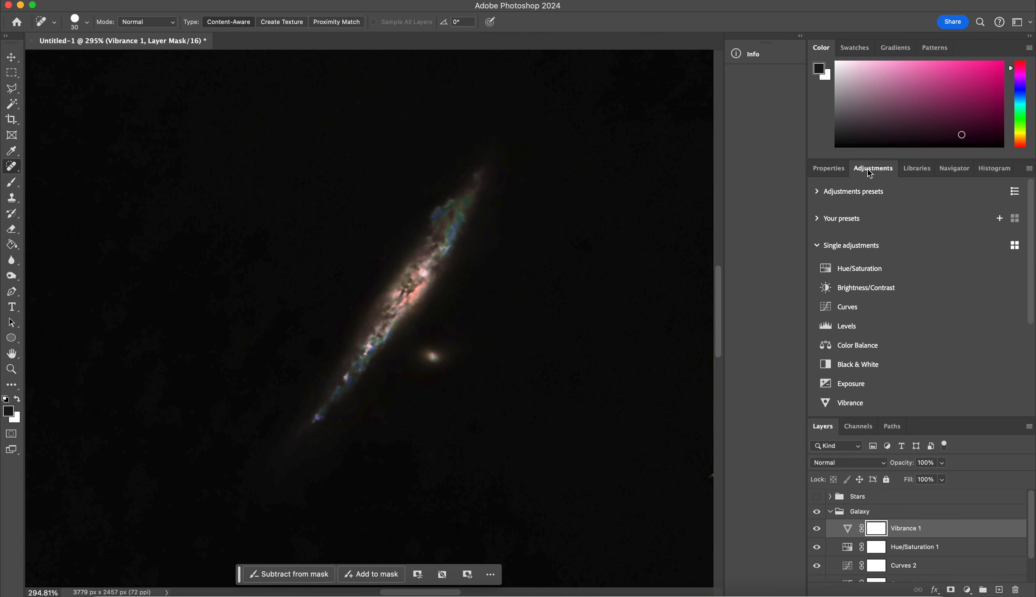
pyautogui.click(877, 347)
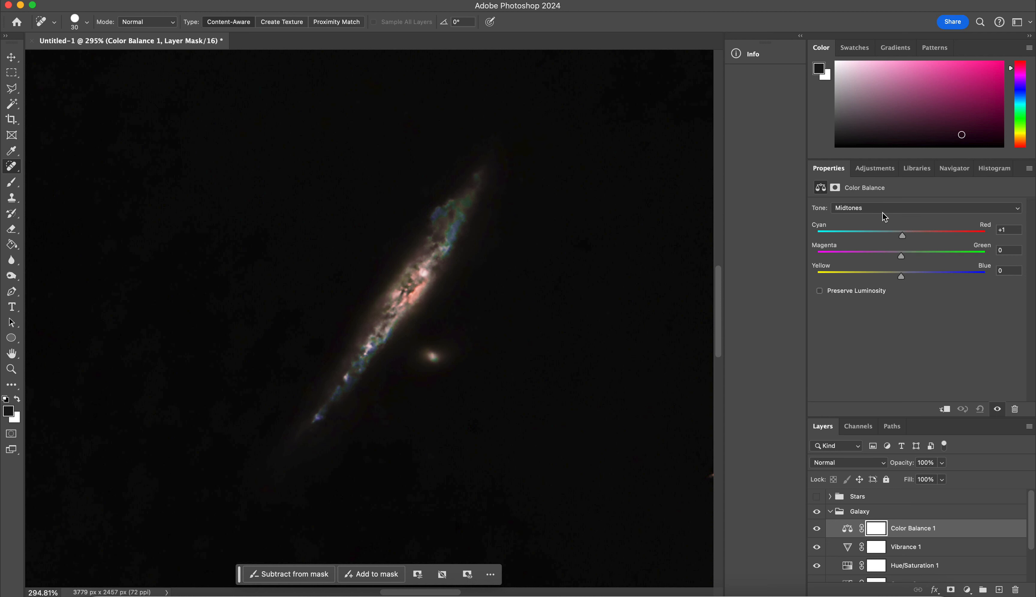
pyautogui.moveTo(902, 235)
pyautogui.mouseDown()
pyautogui.moveTo(928, 232)
pyautogui.moveTo(895, 235)
pyautogui.moveTo(914, 232)
pyautogui.mouseUp()
pyautogui.moveTo(903, 256); pyautogui.dragTo(884, 257)
pyautogui.moveTo(914, 255); pyautogui.dragTo(927, 278)
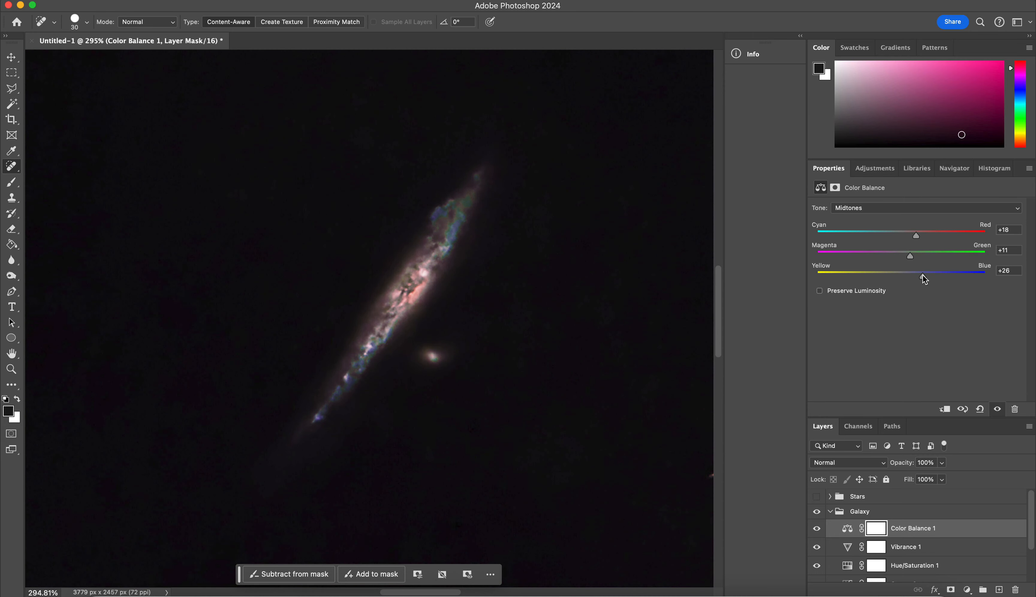
# - Set the Color Balance Highlights to cyan-red -11, magenta-green +10 and yellow-blue +17
pyautogui.click(874, 209)
pyautogui.click(872, 218)
pyautogui.moveTo(900, 234); pyautogui.dragTo(910, 255)
pyautogui.moveTo(901, 276); pyautogui.dragTo(916, 275)
# - Set the Color Balance Shadows to red +22, green +3 and blue +7
pyautogui.click(866, 209)
pyautogui.click(859, 184)
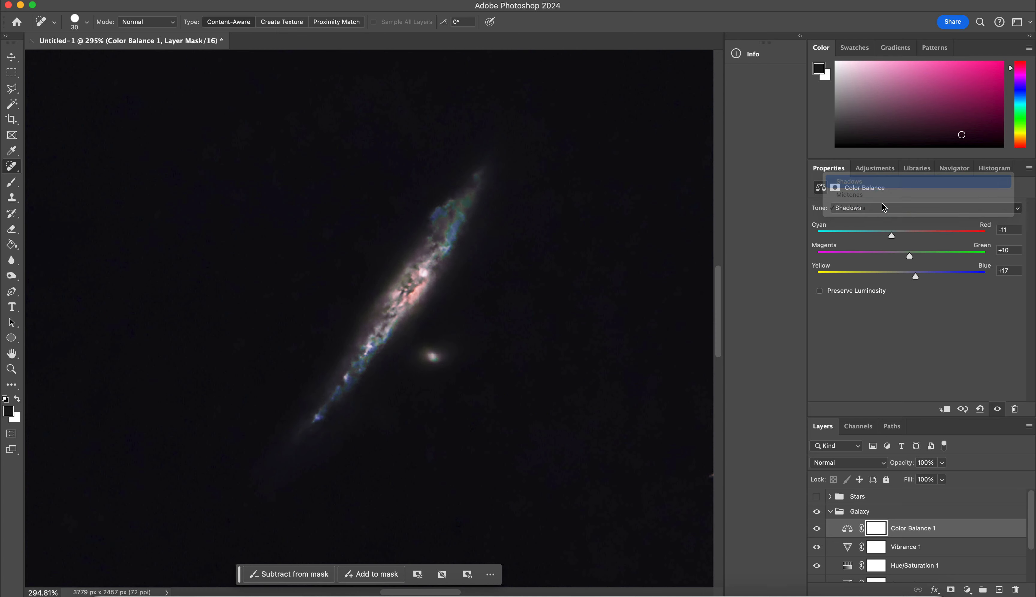
pyautogui.click(903, 234)
pyautogui.moveTo(903, 236)
pyautogui.mouseDown()
pyautogui.moveTo(920, 235)
pyautogui.moveTo(893, 255)
pyautogui.moveTo(912, 255)
pyautogui.moveTo(903, 255)
pyautogui.moveTo(919, 273)
pyautogui.moveTo(877, 275)
pyautogui.moveTo(908, 276)
pyautogui.mouseUp()
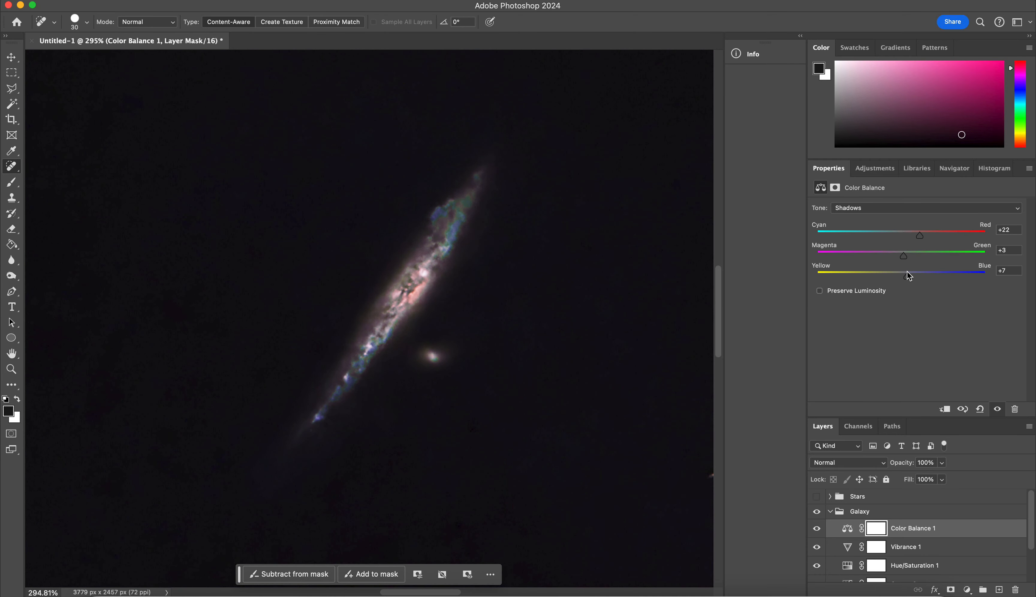
# - Add a Levels adjustment layer and raise the Red channel's black input level to 6
pyautogui.scroll(-5, 613, 303)
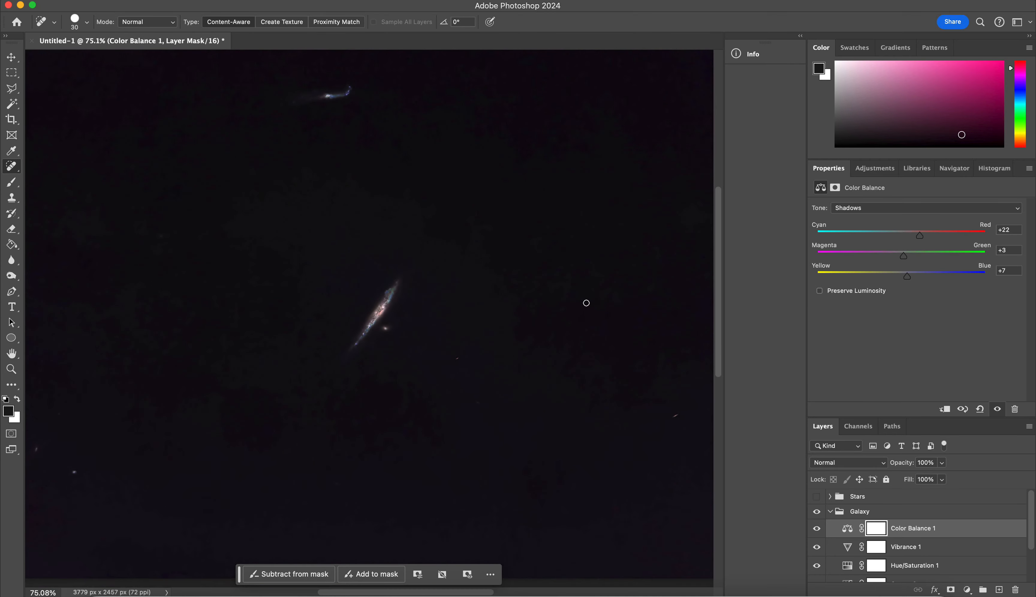
pyautogui.click(871, 169)
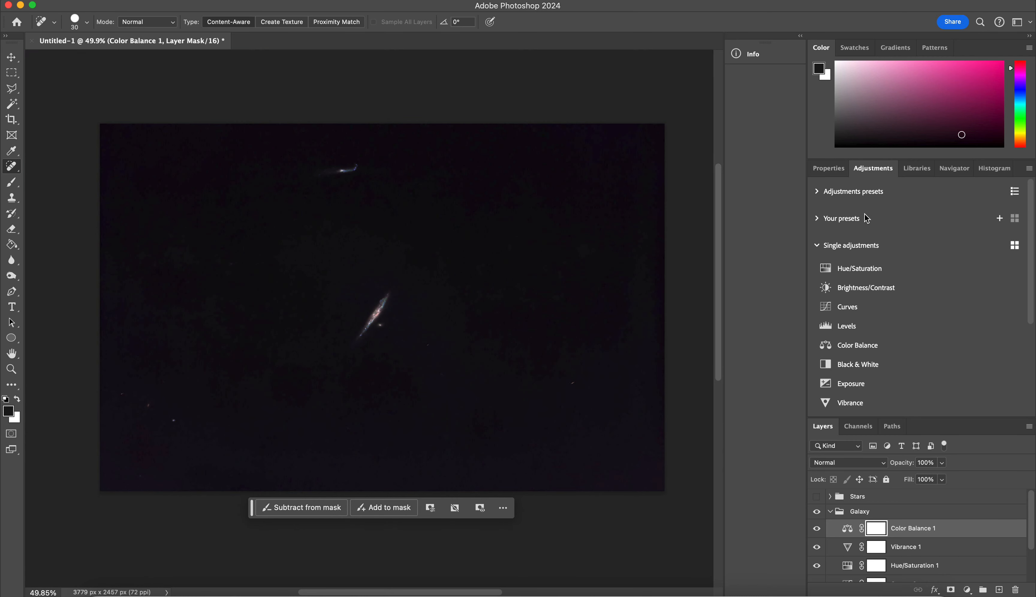
pyautogui.click(847, 325)
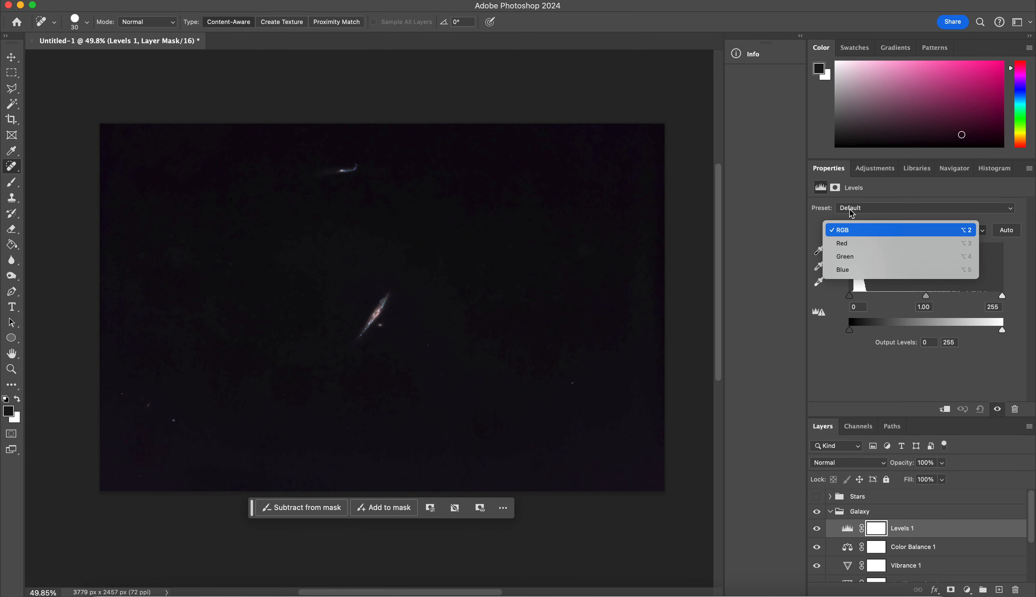
pyautogui.click(848, 243)
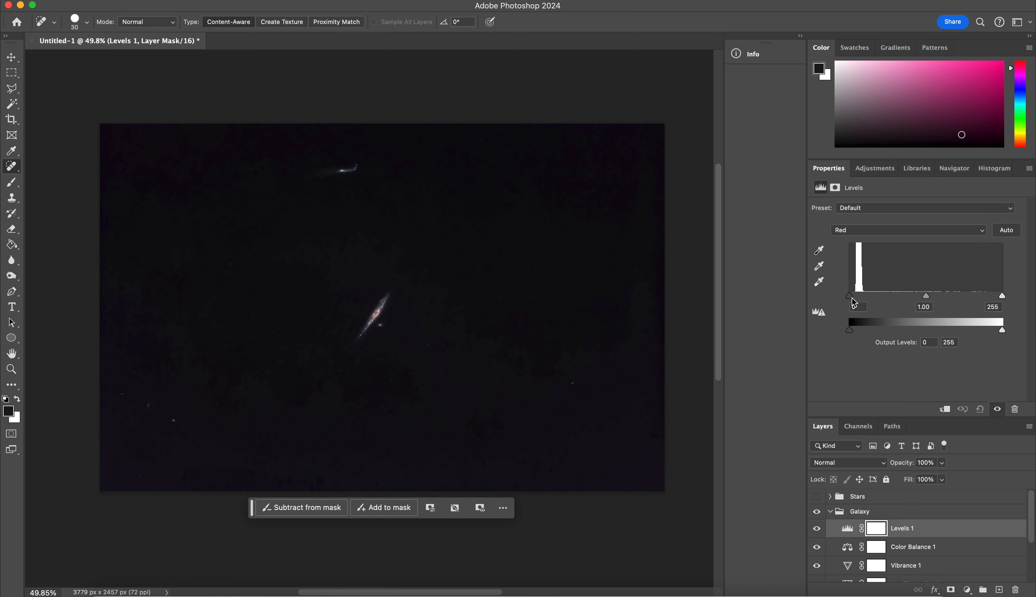
pyautogui.moveTo(849, 296); pyautogui.dragTo(851, 296)
# - Raise the black input levels of the Green and Blue channels slightly in the Levels layer to neutralize the background
pyautogui.click(853, 229)
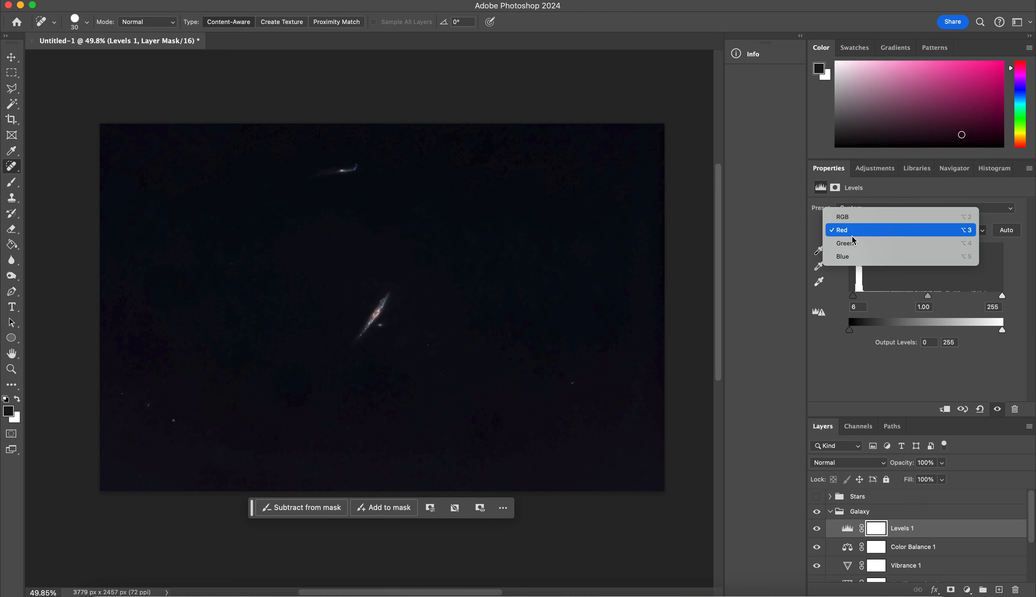
pyautogui.click(852, 243)
pyautogui.moveTo(852, 295); pyautogui.dragTo(852, 298)
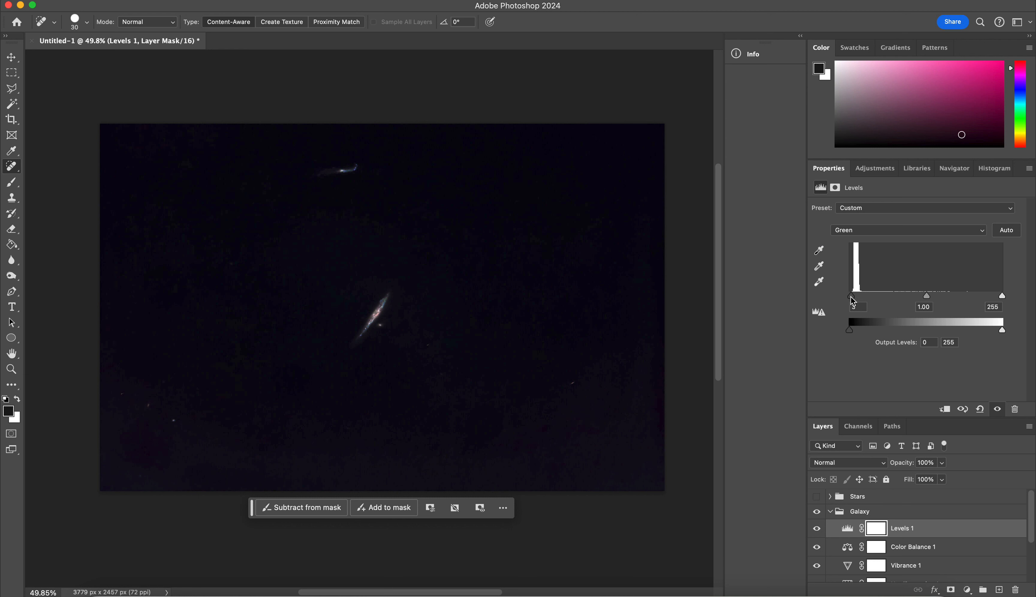
pyautogui.click(853, 229)
pyautogui.click(849, 242)
pyautogui.moveTo(850, 297); pyautogui.dragTo(854, 301)
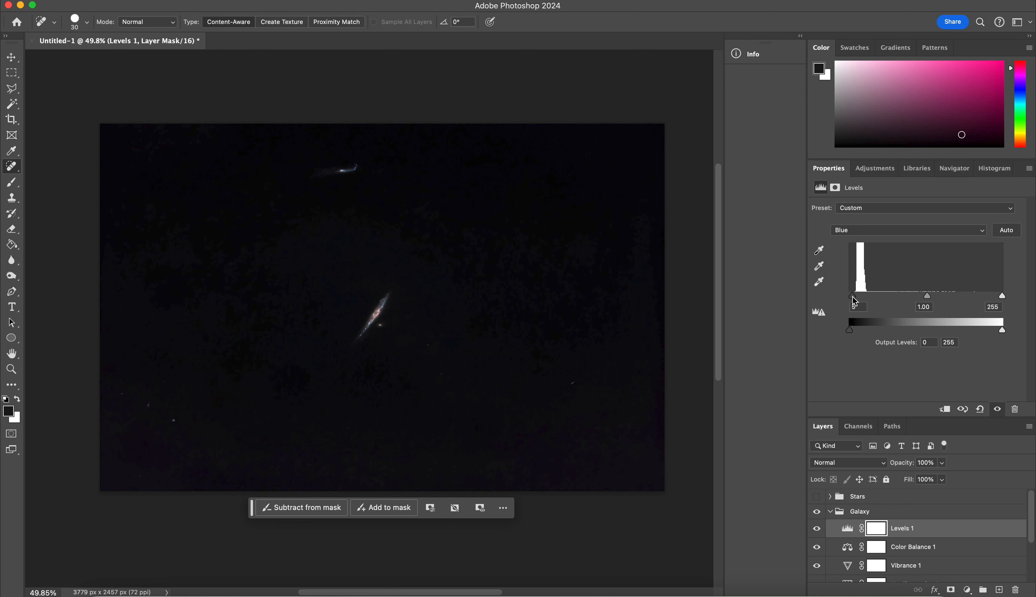
# - Stamp all visible layers into a new merged pixel layer above the Galaxy group
pyautogui.click(829, 511)
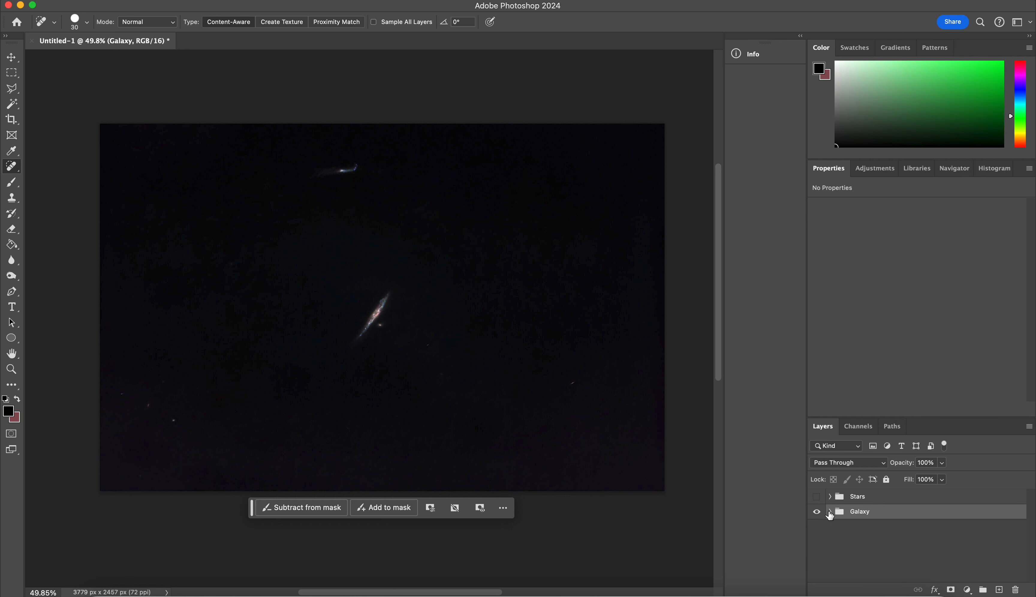
pyautogui.click(830, 512)
pyautogui.press('super+plus')
pyautogui.press('super+plus')
pyautogui.press('super+plus')
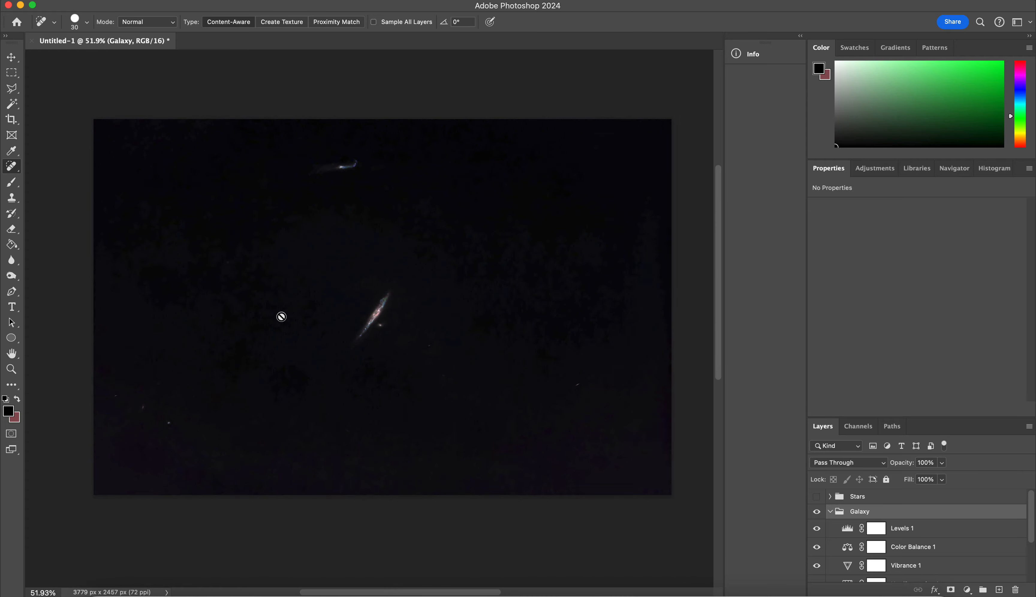
pyautogui.press('super+plus')
pyautogui.press('super+plus')
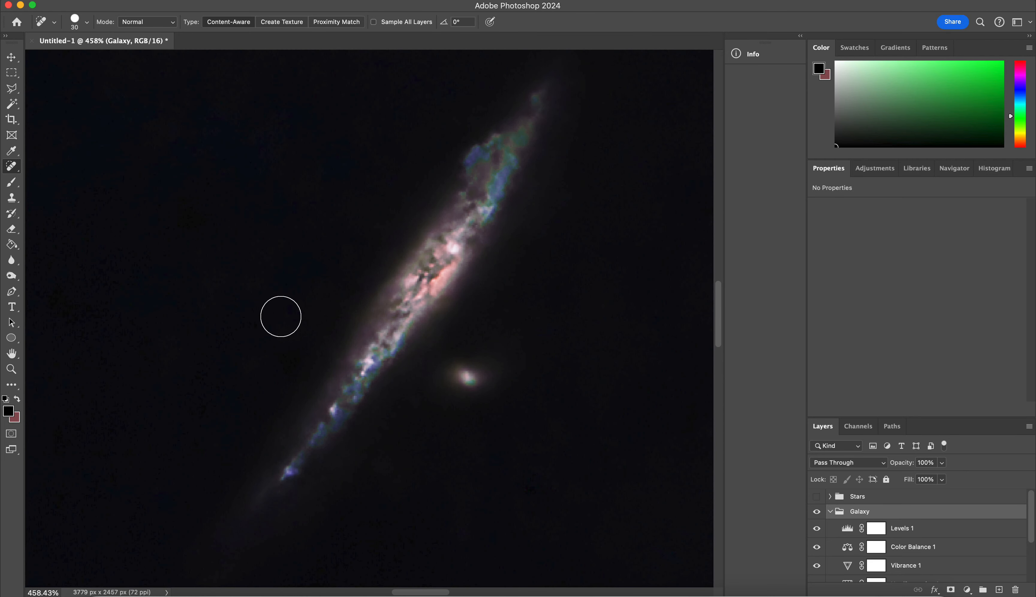
pyautogui.press('super+minus')
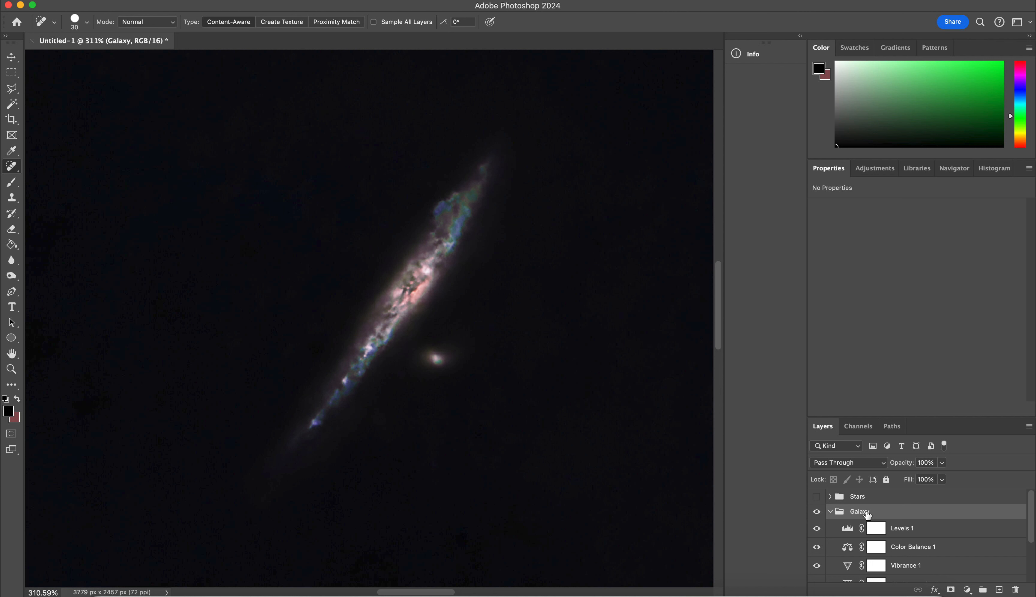
pyautogui.press('super+alt+shift+e')
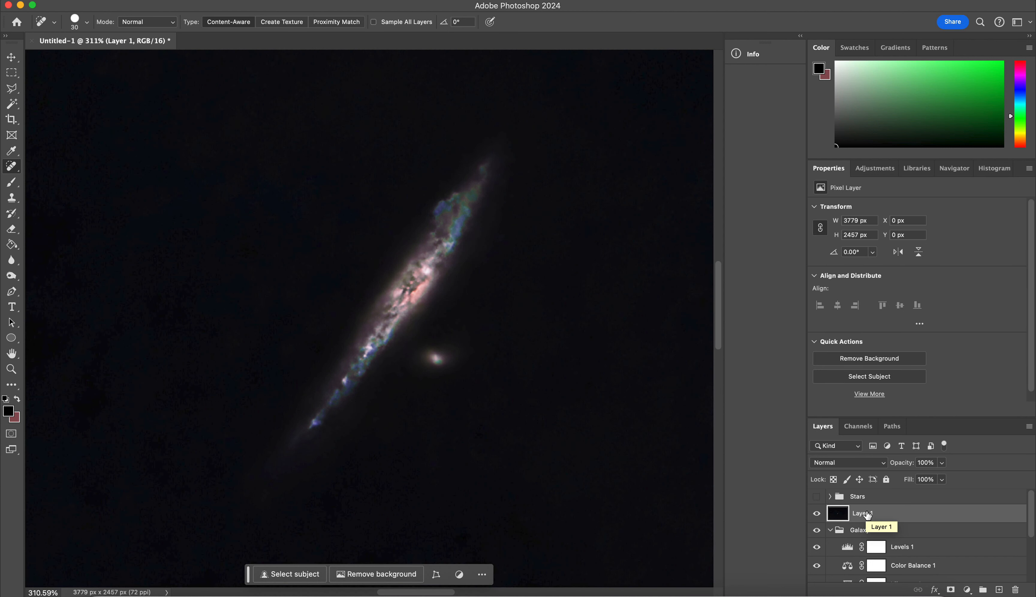
# - Collapse and hide the Galaxy group, leaving the merged layer as the visible image
pyautogui.scroll(-1, 578, 407)
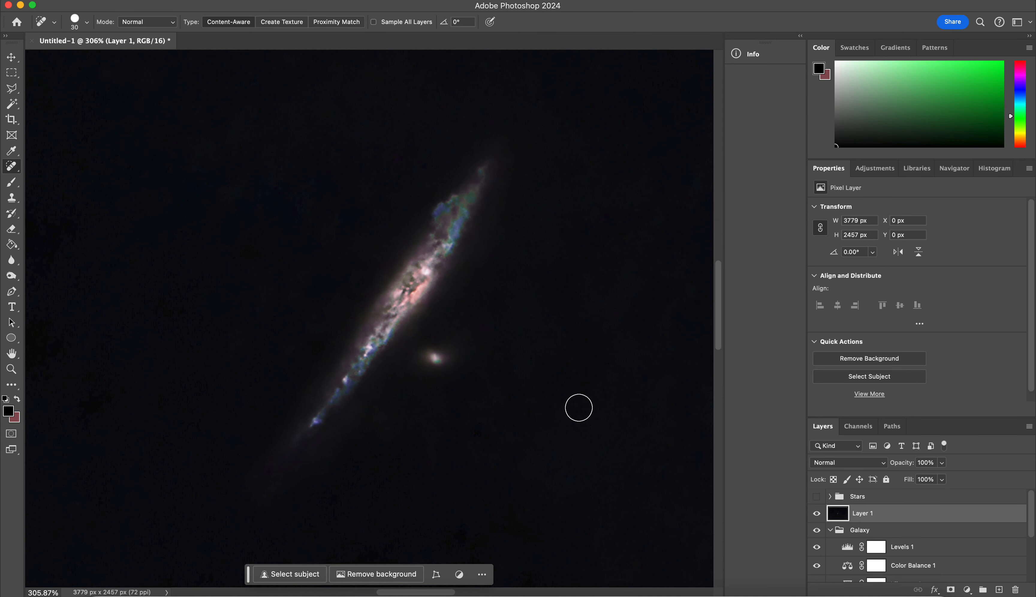
pyautogui.scroll(-10, 579, 407)
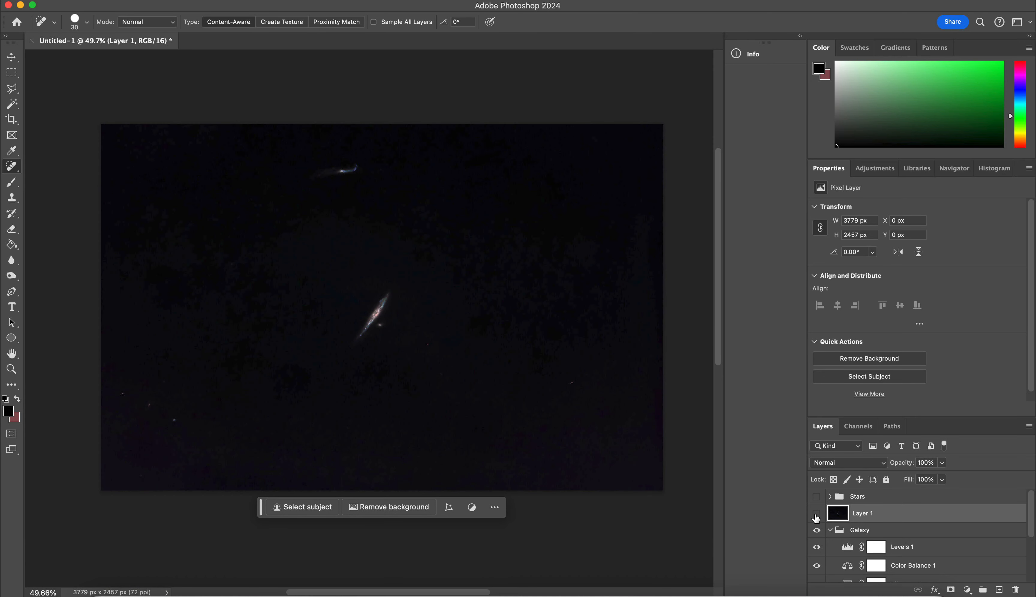
pyautogui.click(816, 514)
pyautogui.click(831, 531)
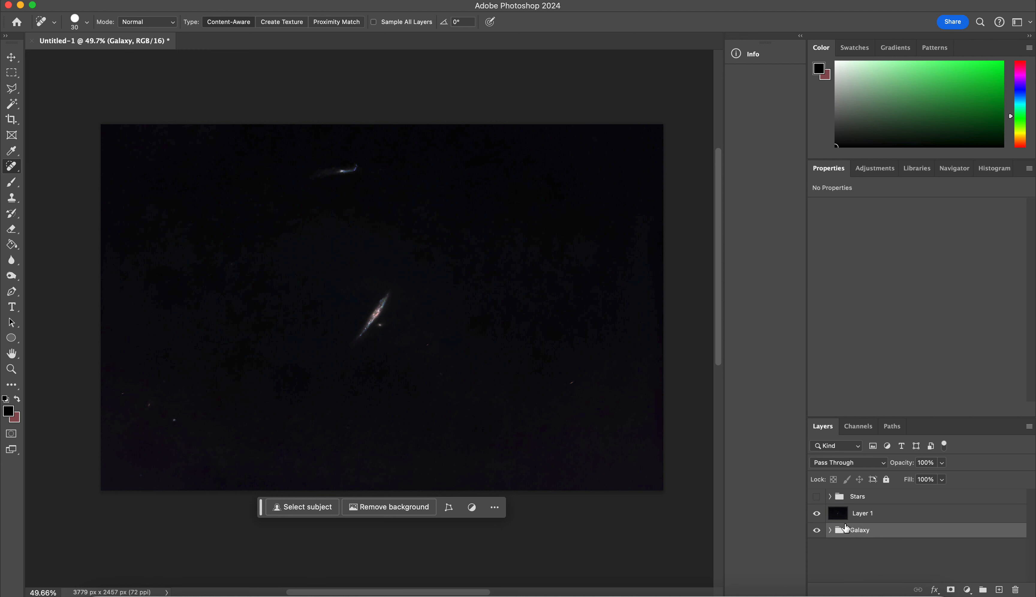
pyautogui.click(817, 530)
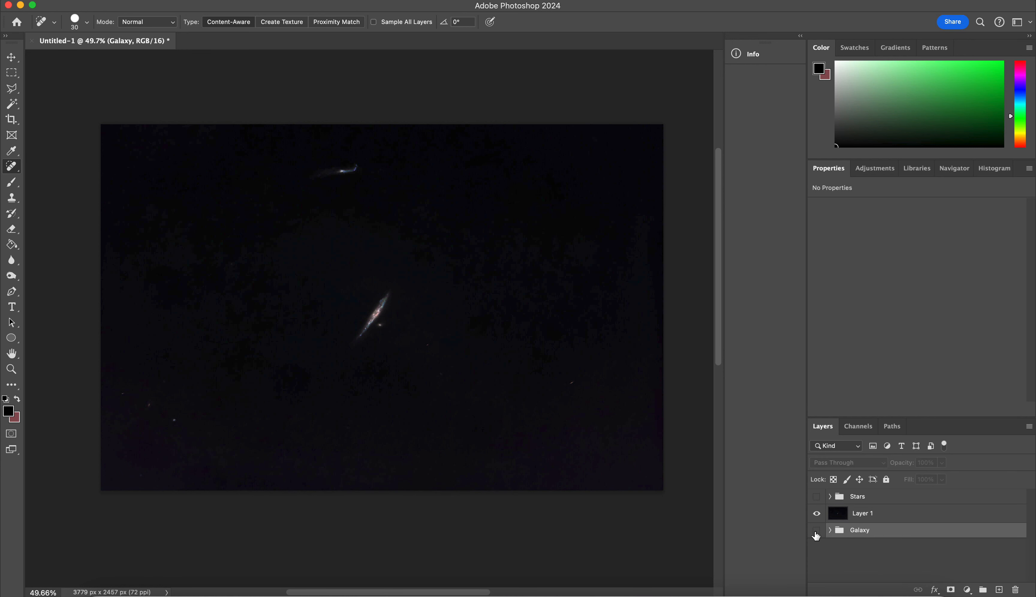
# - Create a layer group named Galaxy 1 and move the merged Layer 1 into it
pyautogui.click(864, 515)
pyautogui.click(983, 589)
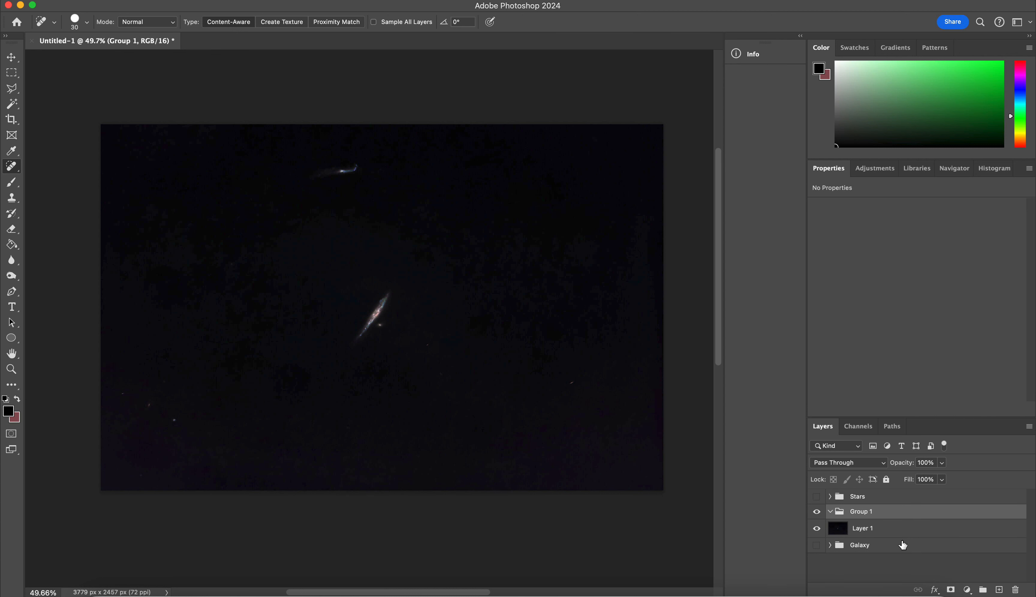
pyautogui.doubleClick(863, 512)
pyautogui.write('Galaxy 1')
pyautogui.press('Return')
pyautogui.click(870, 535)
pyautogui.moveTo(837, 538); pyautogui.dragTo(856, 515)
# - Hide the Galaxy 1 group, show the original Galaxy group and review its adjustment layers, toggling Vibrance 1 to compare
pyautogui.click(817, 512)
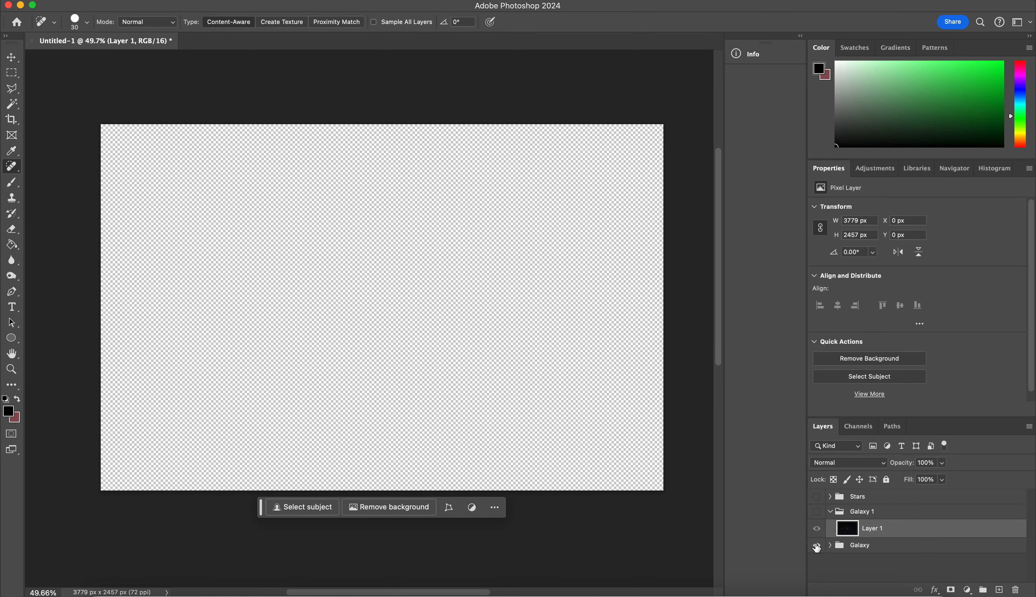
pyautogui.click(816, 546)
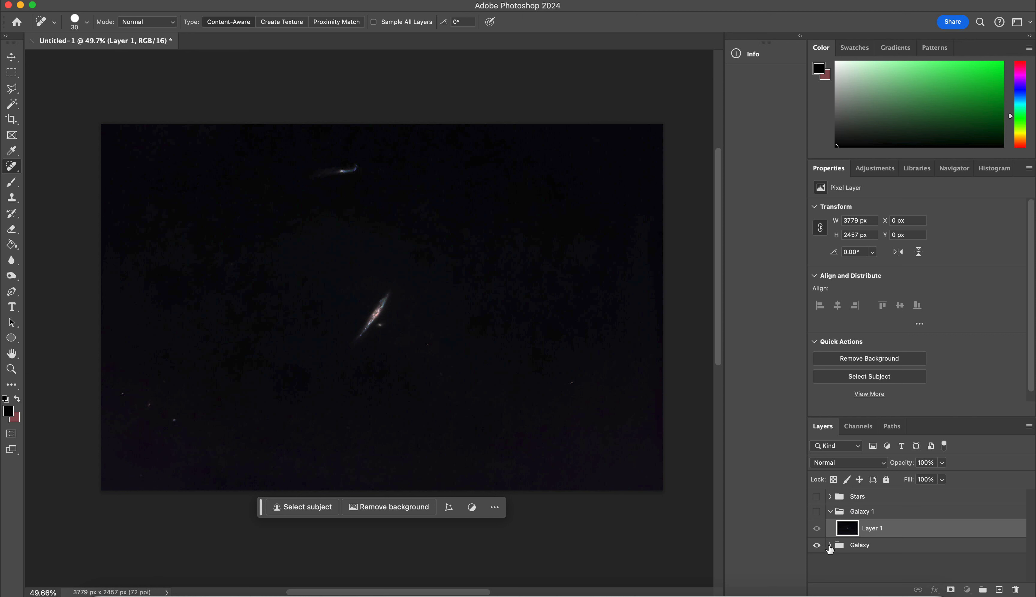
pyautogui.click(830, 545)
pyautogui.scroll(-3, 888, 570)
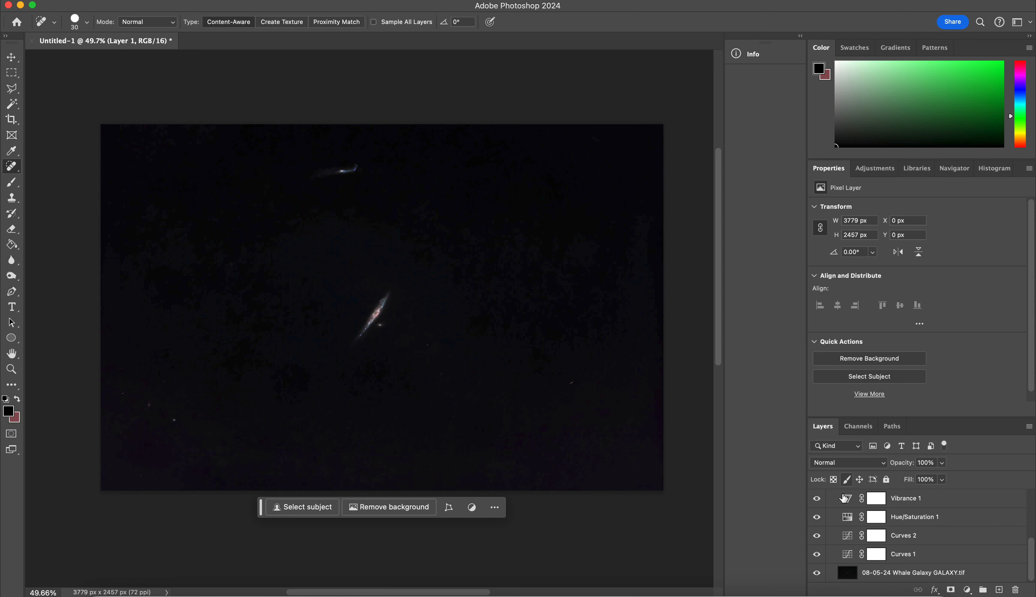
pyautogui.click(817, 498)
pyautogui.click(816, 498)
pyautogui.scroll(2, 819, 504)
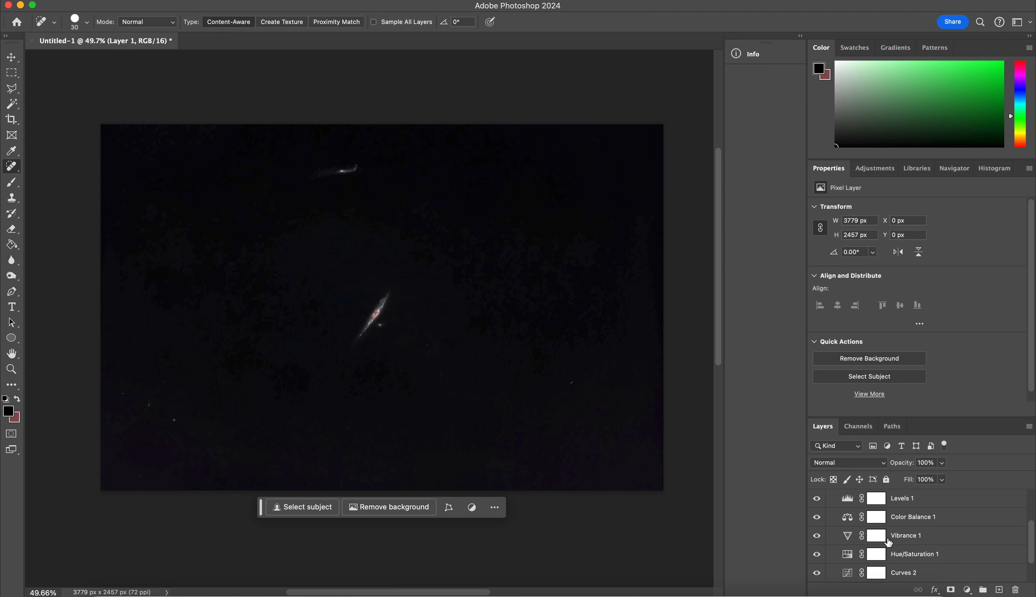
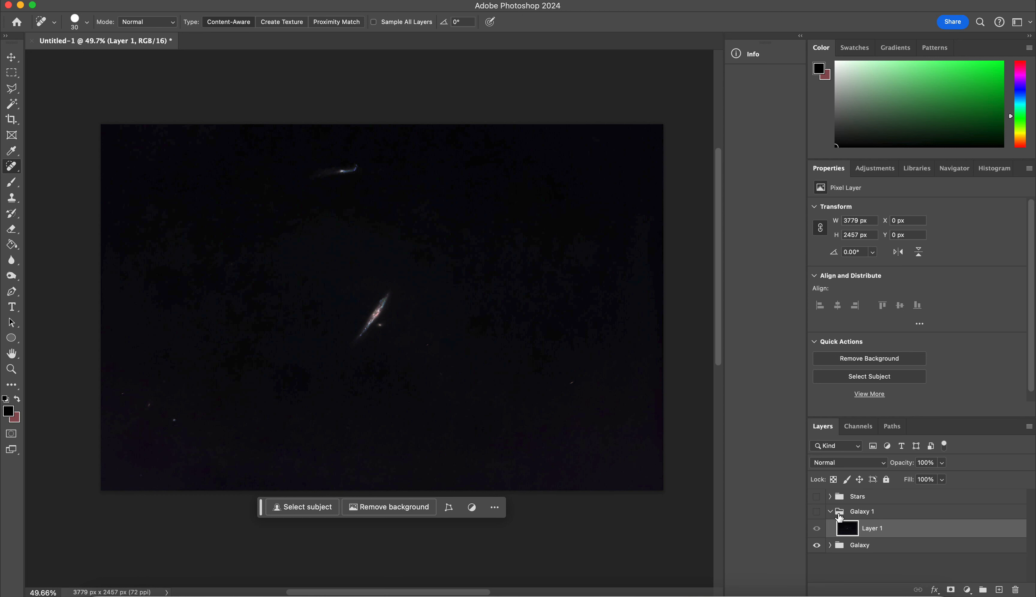
# - Duplicate Layer 1 within the Galaxy 1 group and name the copy High pass
pyautogui.rightClick(871, 532)
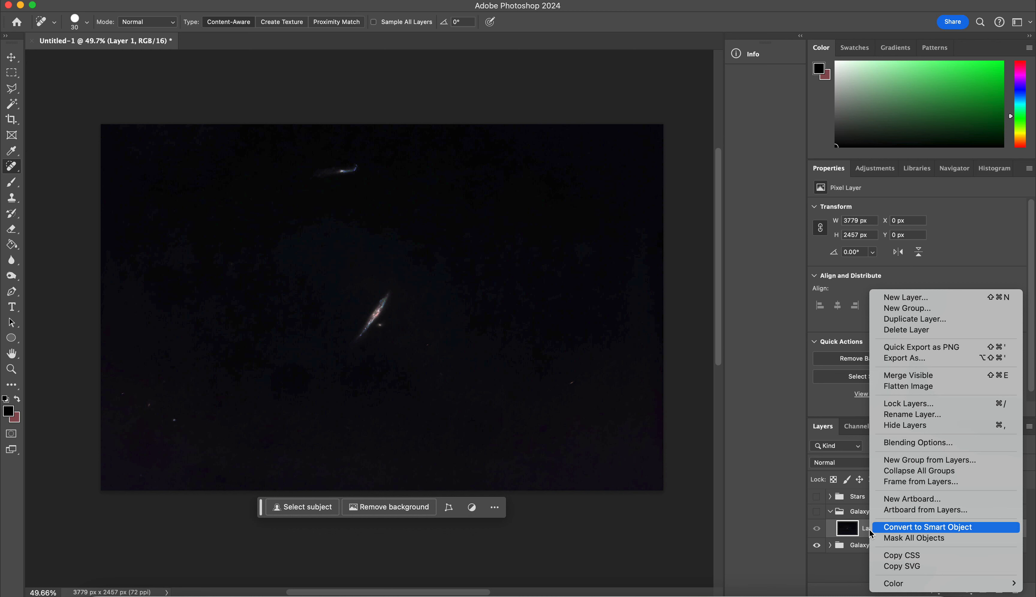
pyautogui.click(914, 319)
pyautogui.write('H')
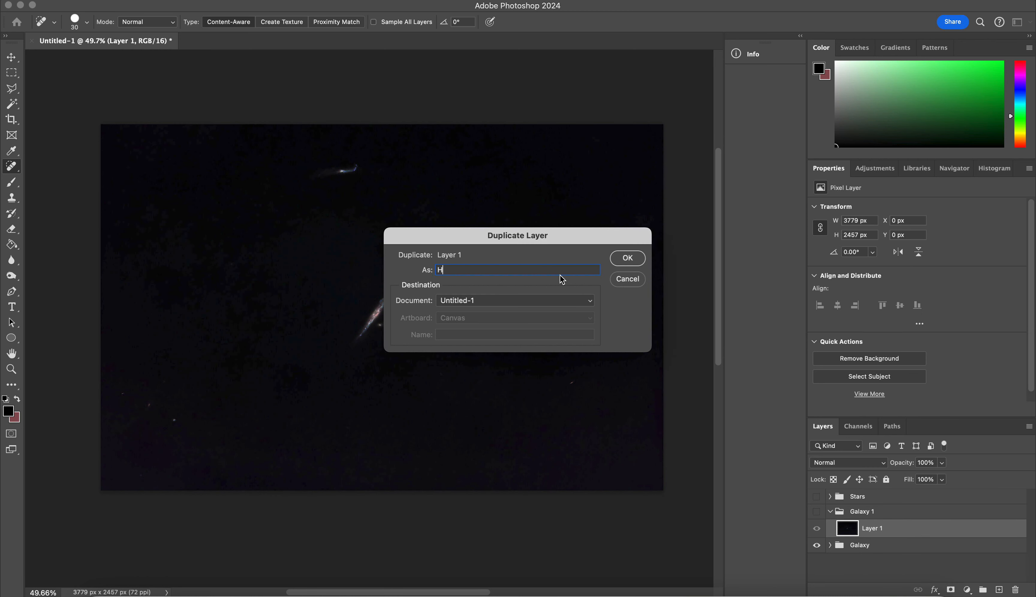
pyautogui.write('igh pass')
pyautogui.press('Return')
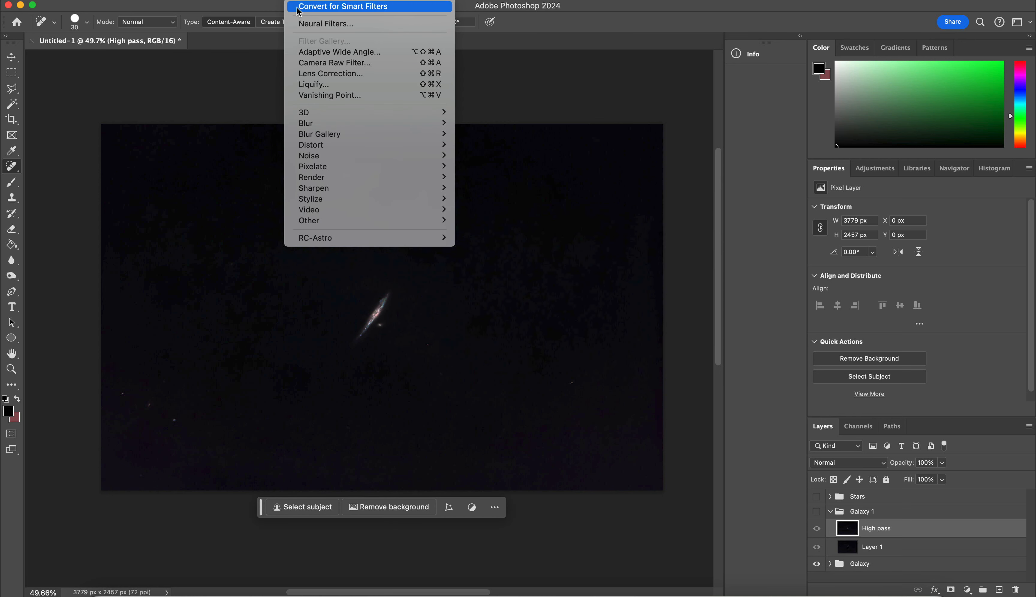
# - Apply the High Pass filter to the High pass layer with a radius between 2 and 3 pixels, previewing the central galaxy
pyautogui.moveTo(444, 221)
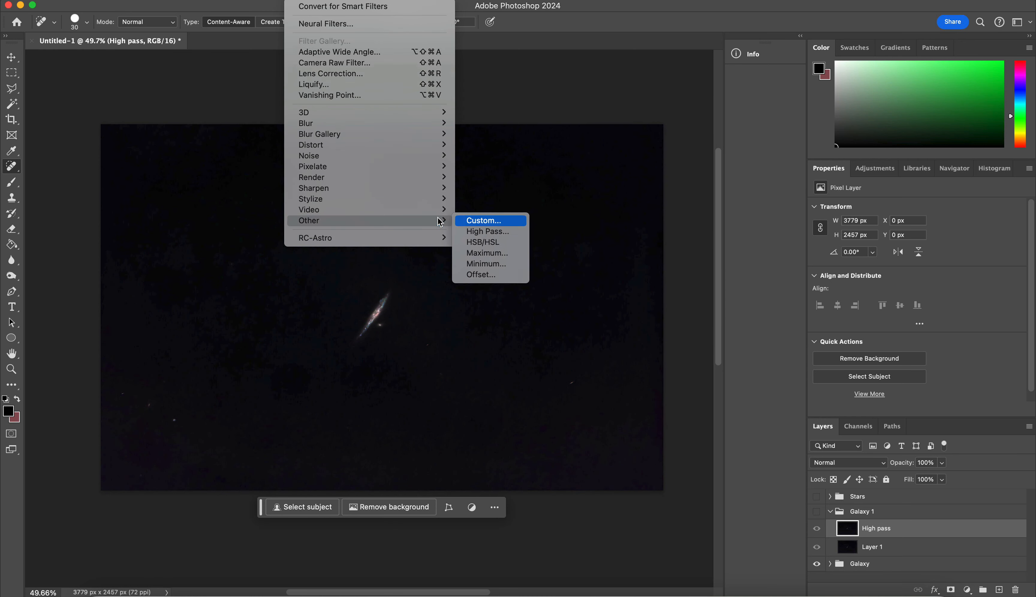
pyautogui.click(489, 231)
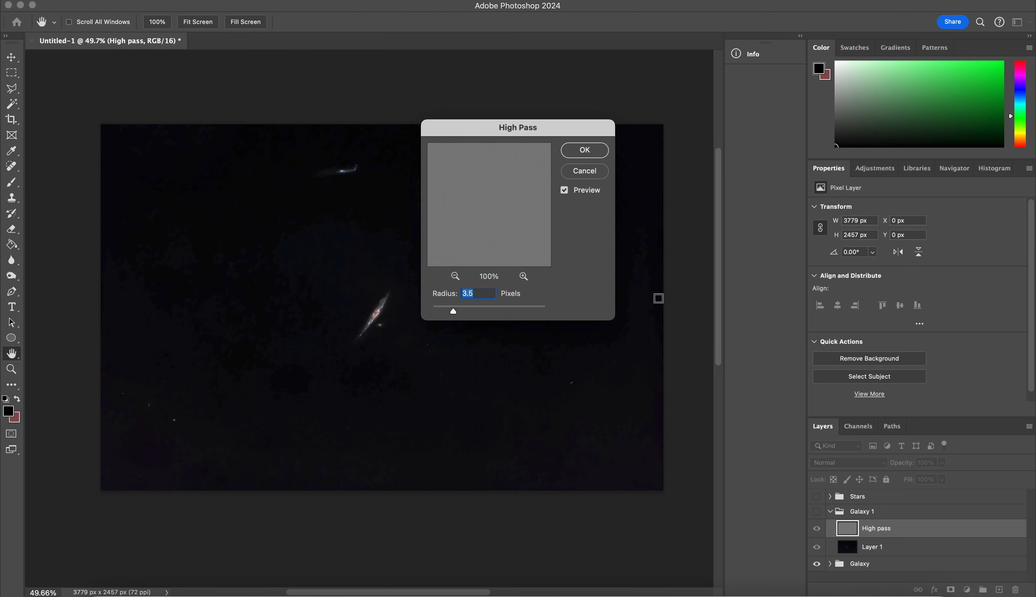
pyautogui.click(366, 333)
pyautogui.click(454, 313)
pyautogui.moveTo(453, 312); pyautogui.dragTo(446, 314)
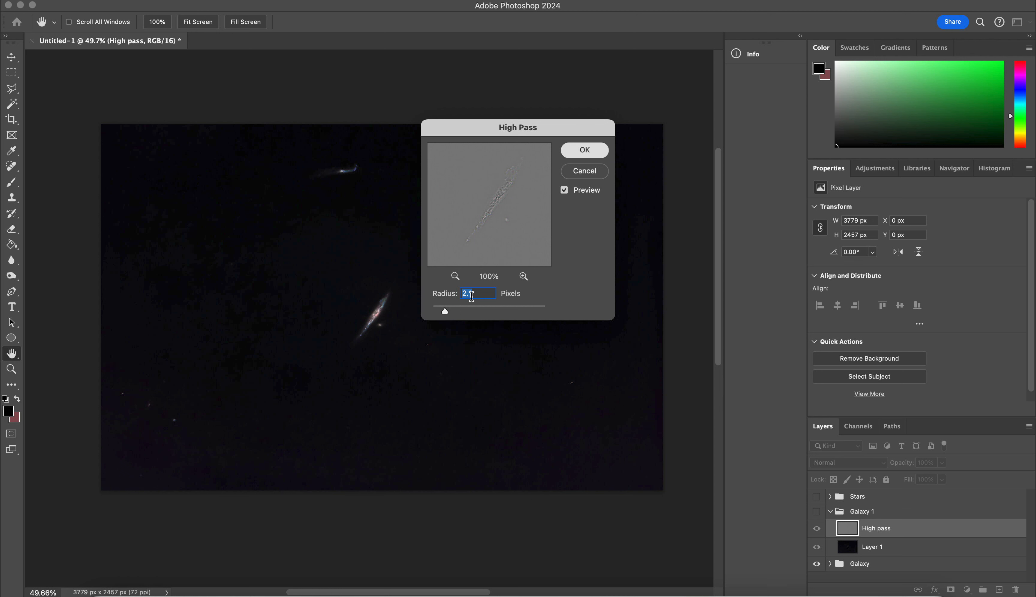
pyautogui.click(573, 154)
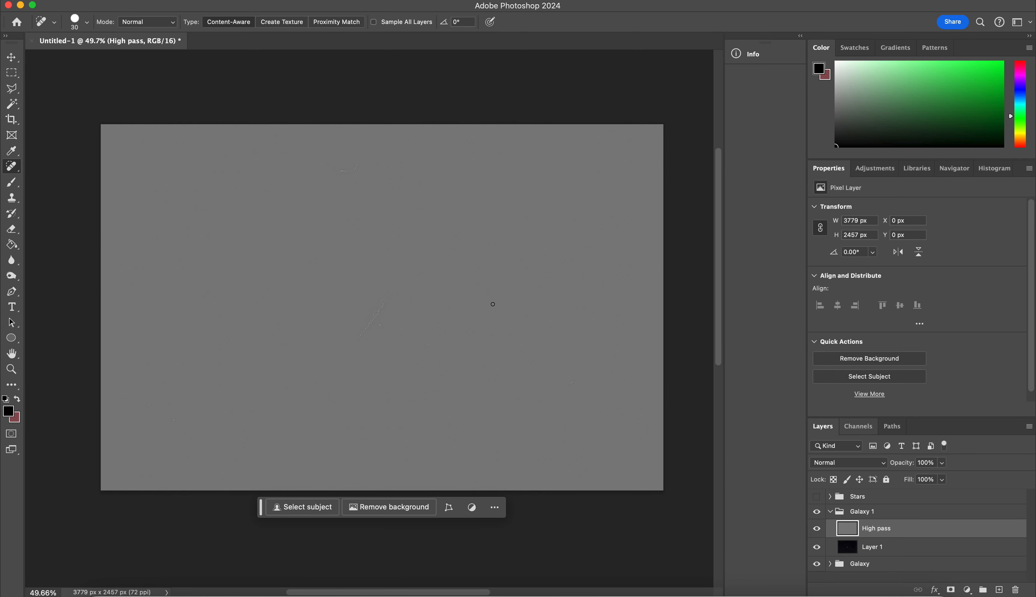
# - Set the High pass layer's blend mode to Overlay and compare the galaxy's detail with the layer hidden and shown
pyautogui.click(884, 462)
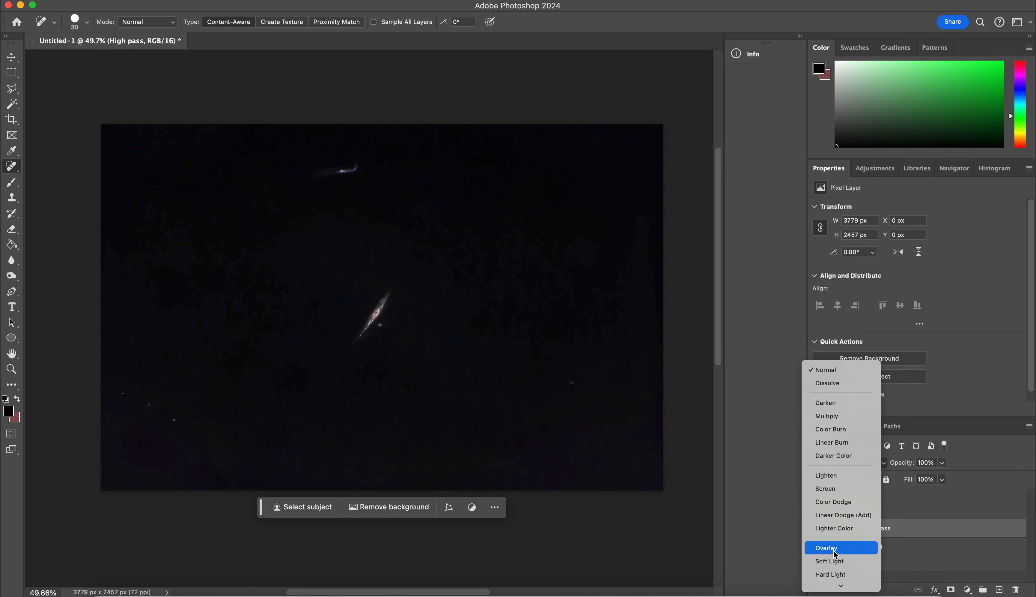
pyautogui.click(830, 548)
pyautogui.scroll(10, 372, 308)
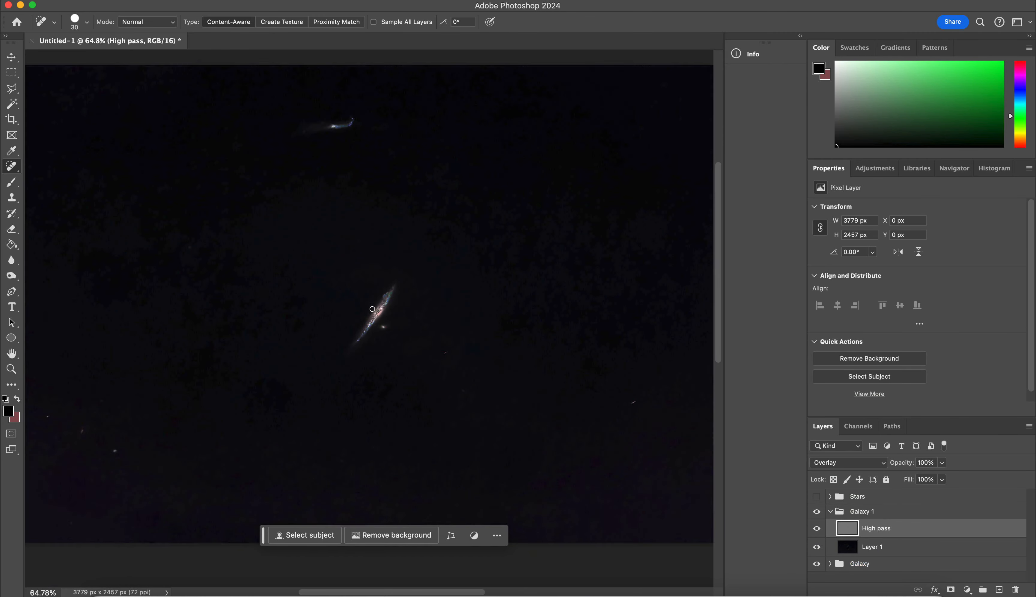
pyautogui.scroll(1, 372, 308)
pyautogui.click(817, 528)
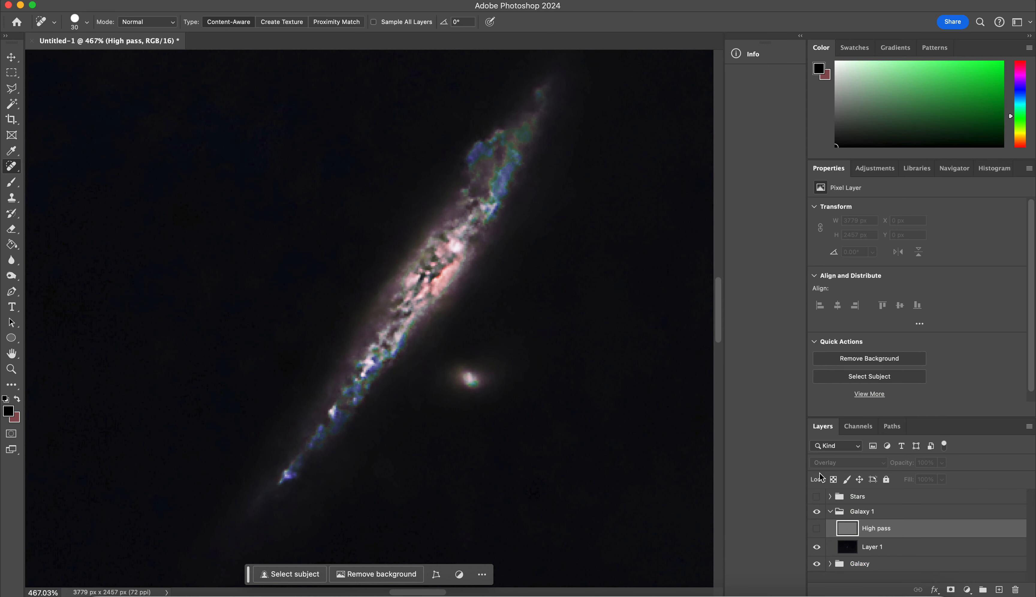
pyautogui.click(816, 529)
pyautogui.click(817, 529)
pyautogui.click(816, 530)
pyautogui.click(817, 529)
pyautogui.click(816, 529)
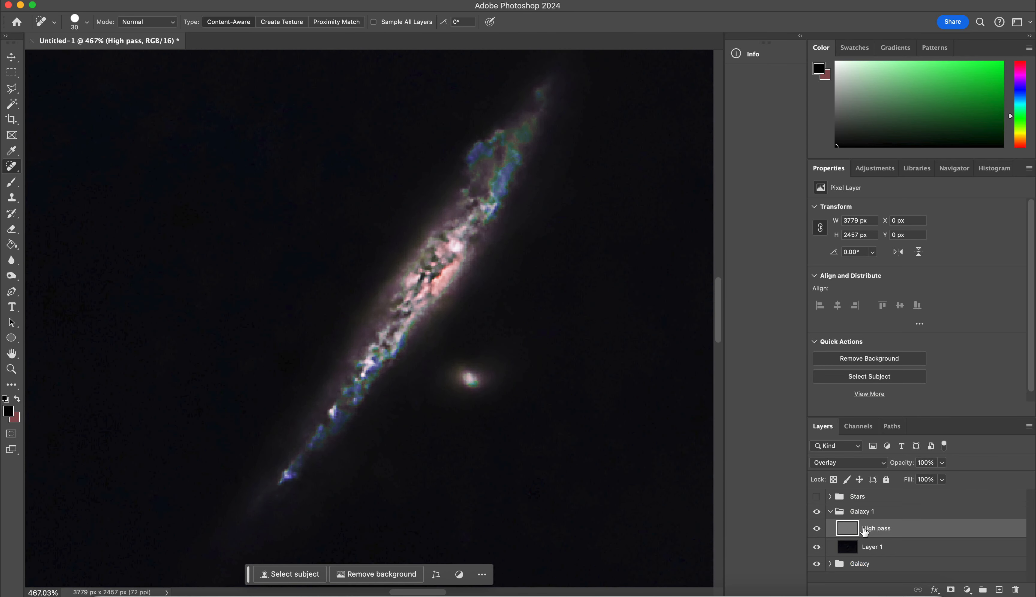
# - Apply Unsharp Mask to the High pass layer with a 49% amount and a threshold of 5 levels, and check the galaxy
pyautogui.click(298, 2)
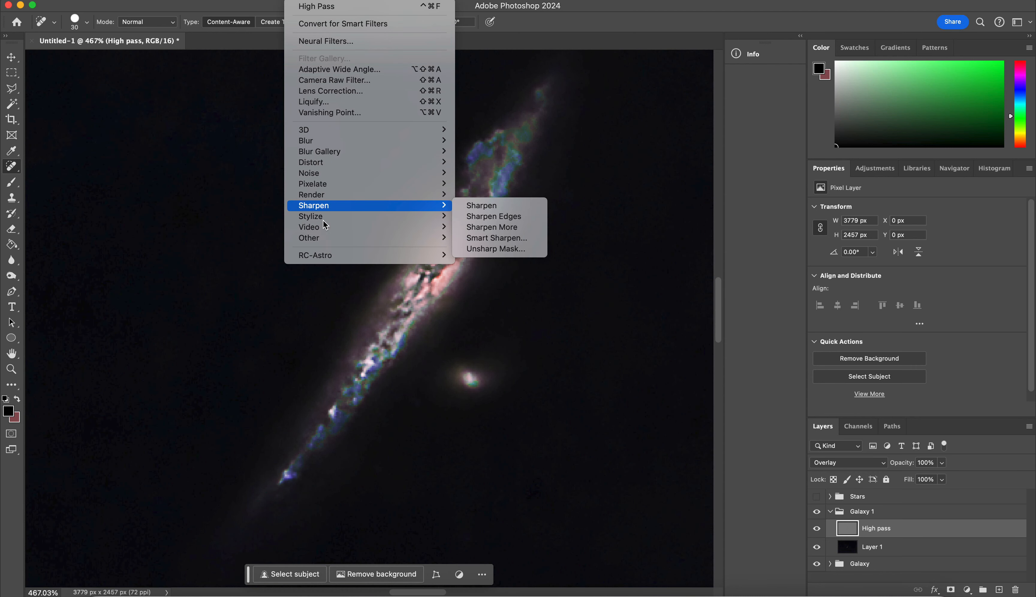
pyautogui.click(507, 249)
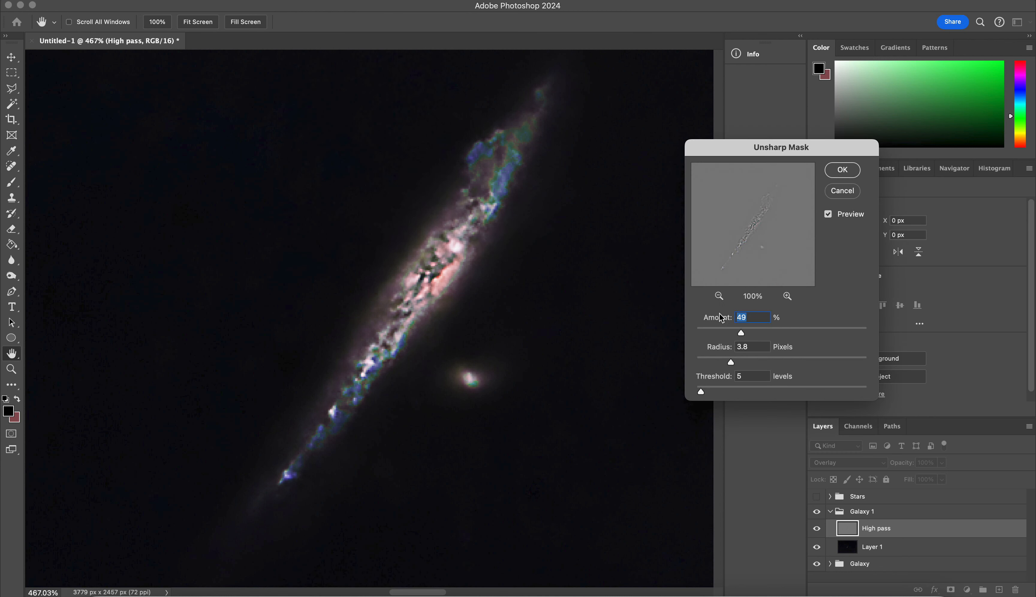
pyautogui.click(748, 365)
pyautogui.click(849, 171)
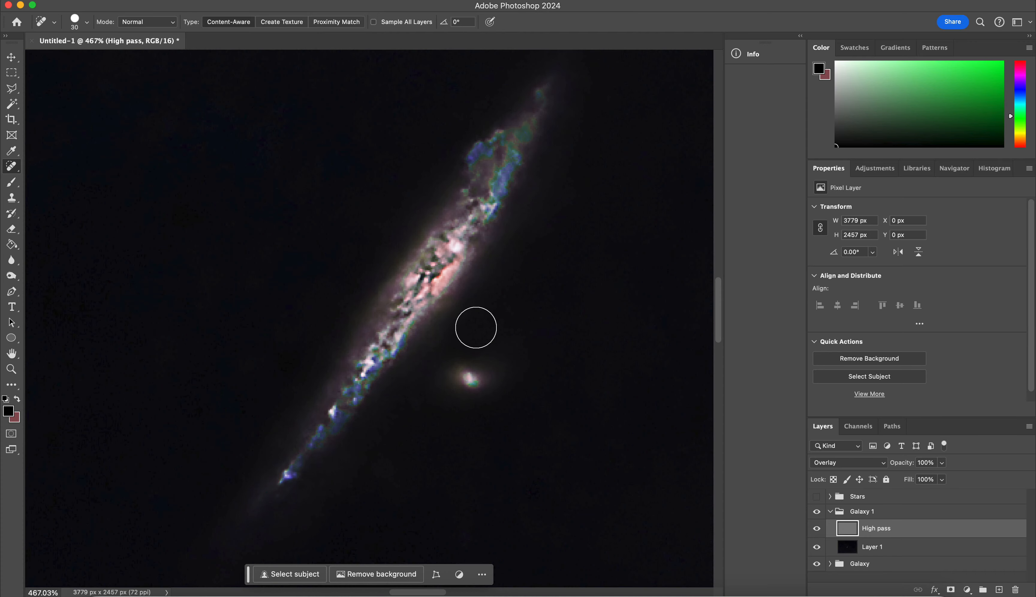
pyautogui.scroll(-5, 443, 300)
pyautogui.scroll(-4, 442, 306)
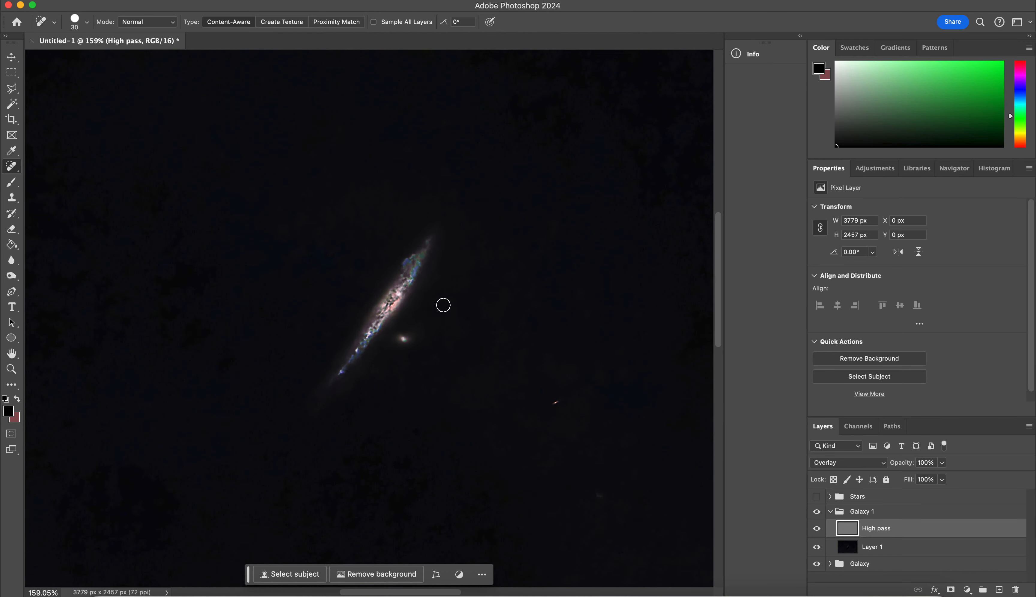
pyautogui.scroll(8, 443, 305)
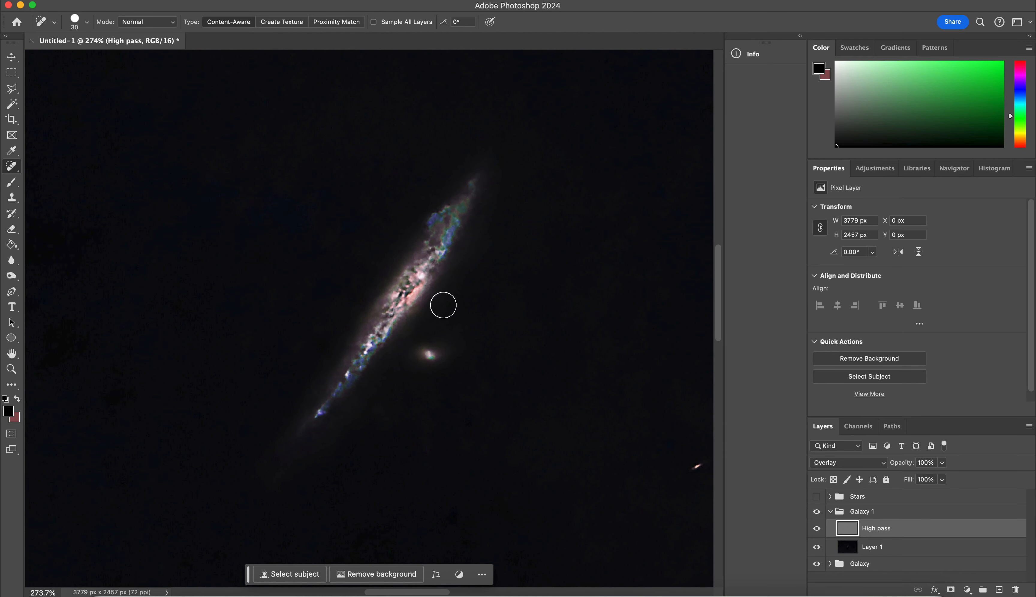
pyautogui.scroll(-8, 481, 427)
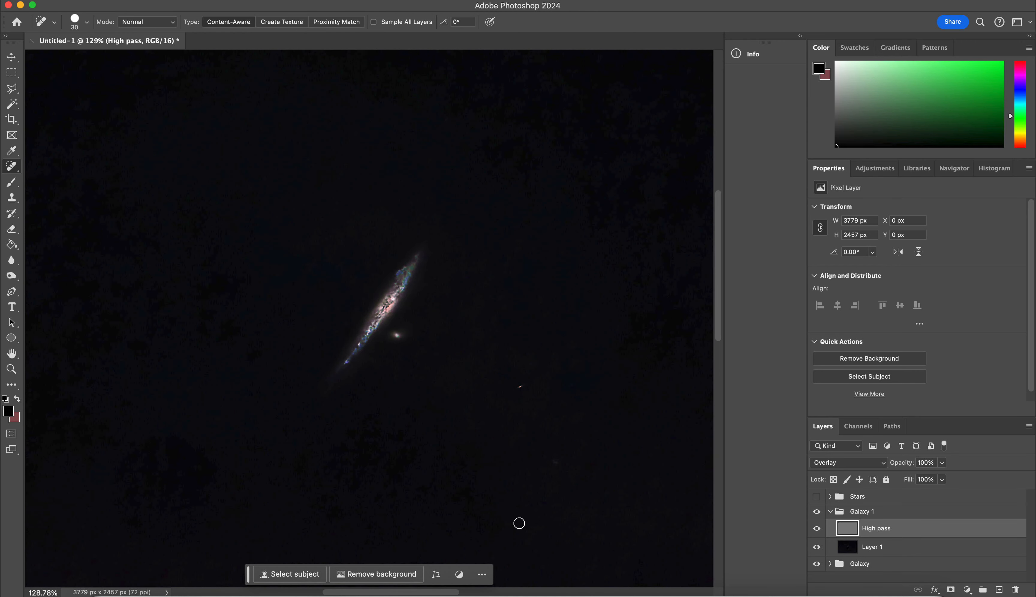
pyautogui.scroll(-5, 467, 366)
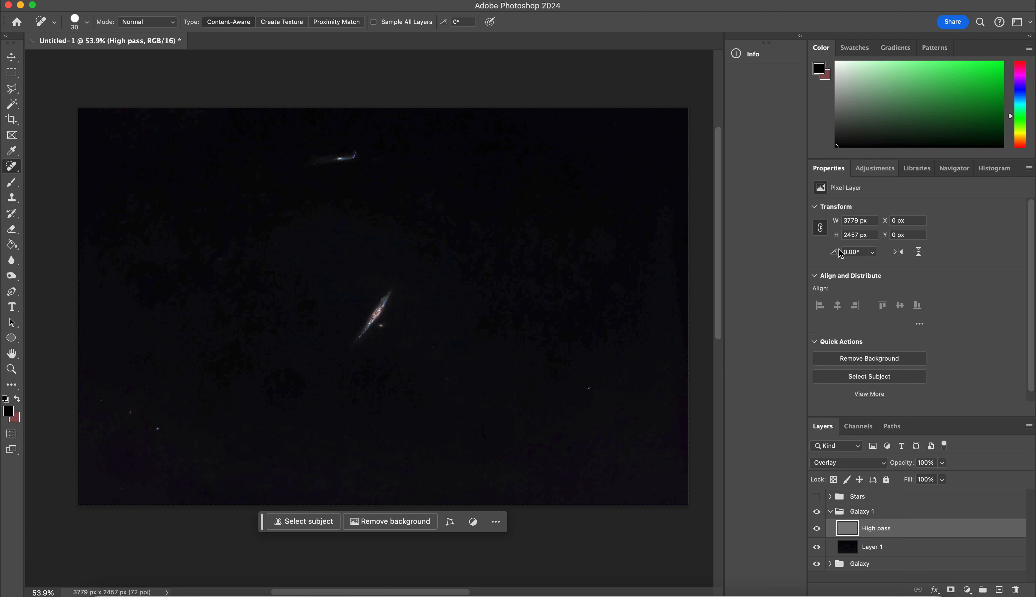
# - Add a Channel Mixer adjustment layer above the High pass layer in the Galaxy 1 group
pyautogui.click(874, 169)
pyautogui.scroll(-3, 890, 388)
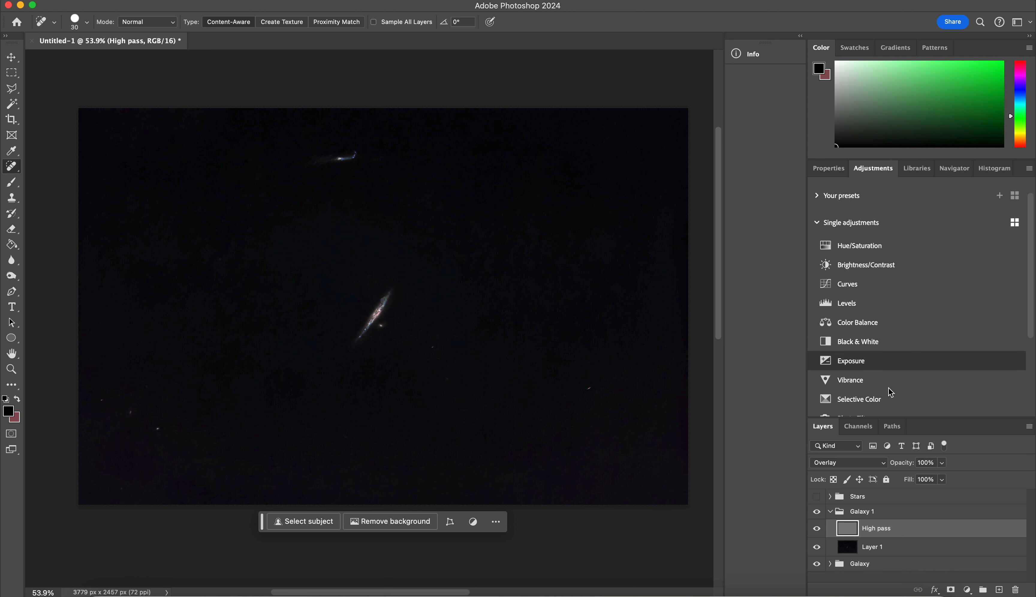
pyautogui.scroll(-2, 890, 392)
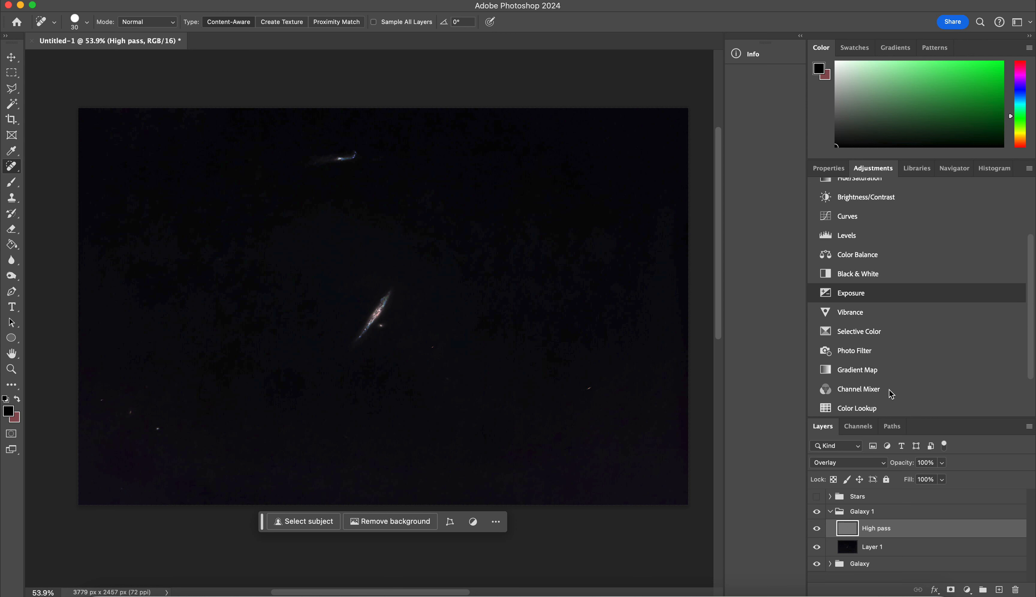
pyautogui.click(867, 389)
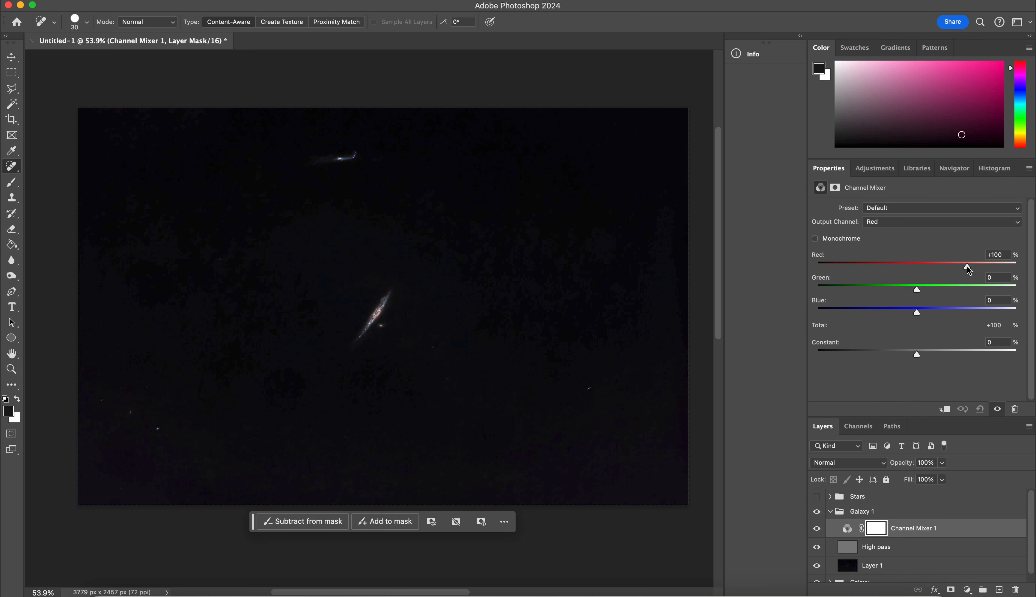
# - For the Channel Mixer's red output, set Red to +98% and fine-tune the Green and Blue contributions while viewing the central galaxy
pyautogui.moveTo(968, 266); pyautogui.dragTo(960, 265)
pyautogui.scroll(5, 357, 292)
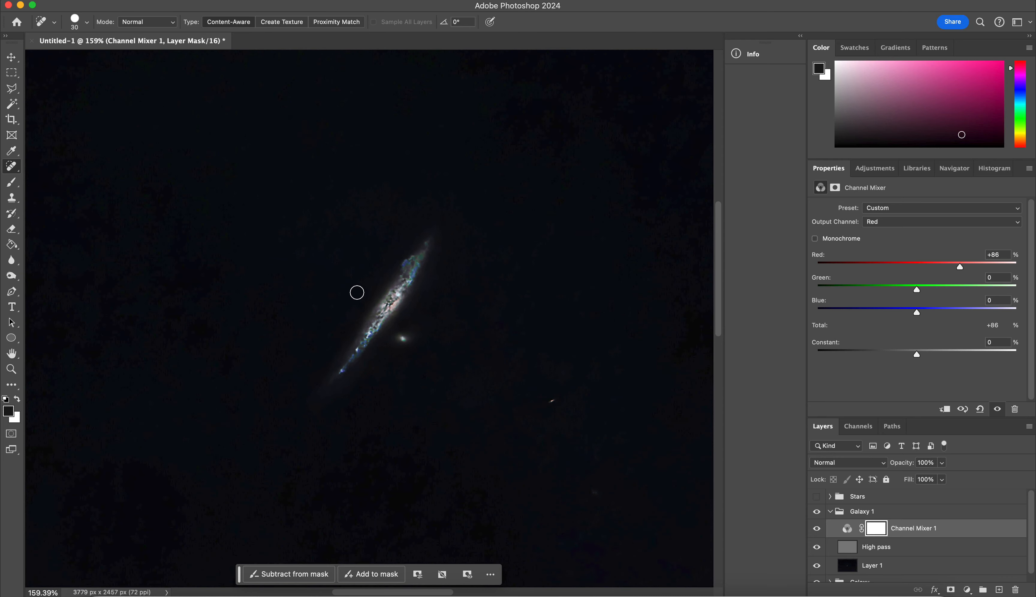
pyautogui.moveTo(957, 265); pyautogui.dragTo(966, 265)
pyautogui.moveTo(917, 289); pyautogui.dragTo(910, 291)
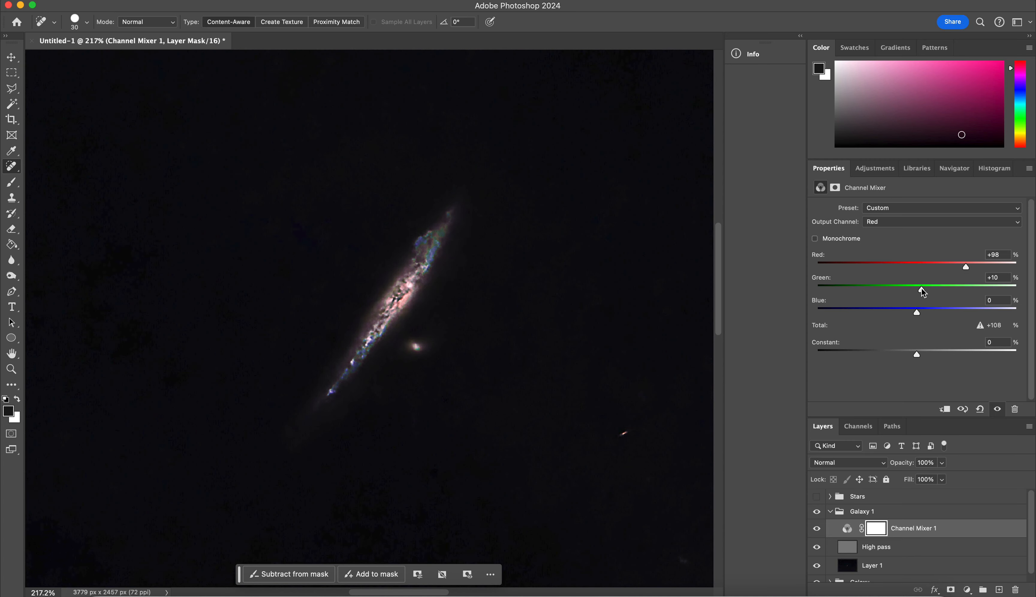
pyautogui.moveTo(919, 312)
pyautogui.mouseDown()
pyautogui.moveTo(910, 312)
pyautogui.moveTo(919, 311)
pyautogui.mouseUp()
# - For the Channel Mixer's green output, set Green to +104% and Blue to +8%
pyautogui.click(925, 221)
pyautogui.click(925, 235)
pyautogui.moveTo(959, 288); pyautogui.dragTo(969, 288)
pyautogui.moveTo(917, 266)
pyautogui.mouseDown()
pyautogui.moveTo(927, 266)
pyautogui.moveTo(917, 266)
pyautogui.mouseUp()
pyautogui.moveTo(920, 311)
pyautogui.mouseDown()
pyautogui.moveTo(909, 313)
pyautogui.moveTo(920, 311)
pyautogui.mouseUp()
# - For the Channel Mixer's blue output, set Red to +16%, Green to -23% and Blue to +114%, and check the whole image
pyautogui.click(880, 221)
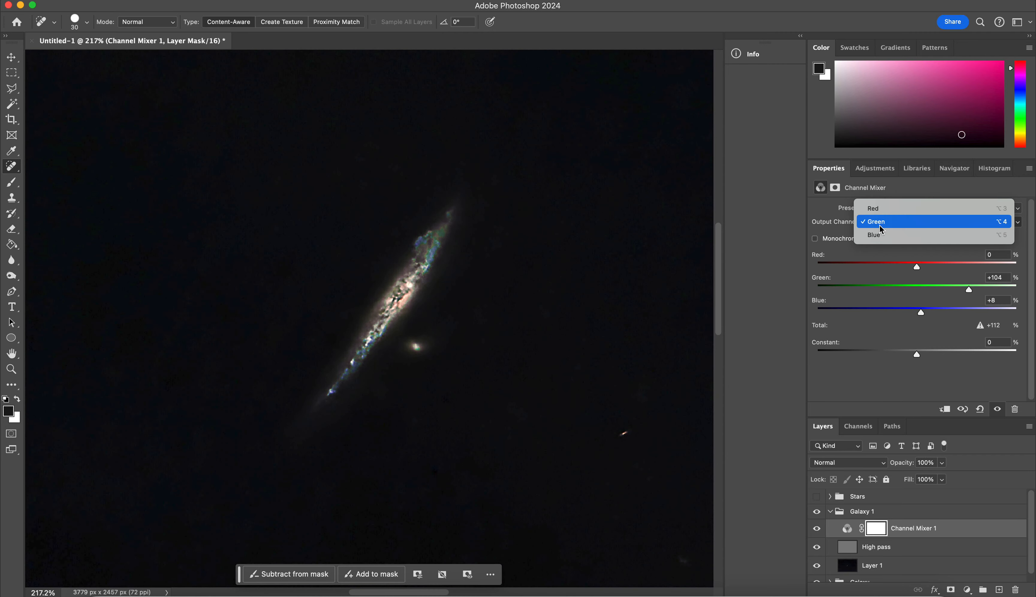
pyautogui.click(880, 235)
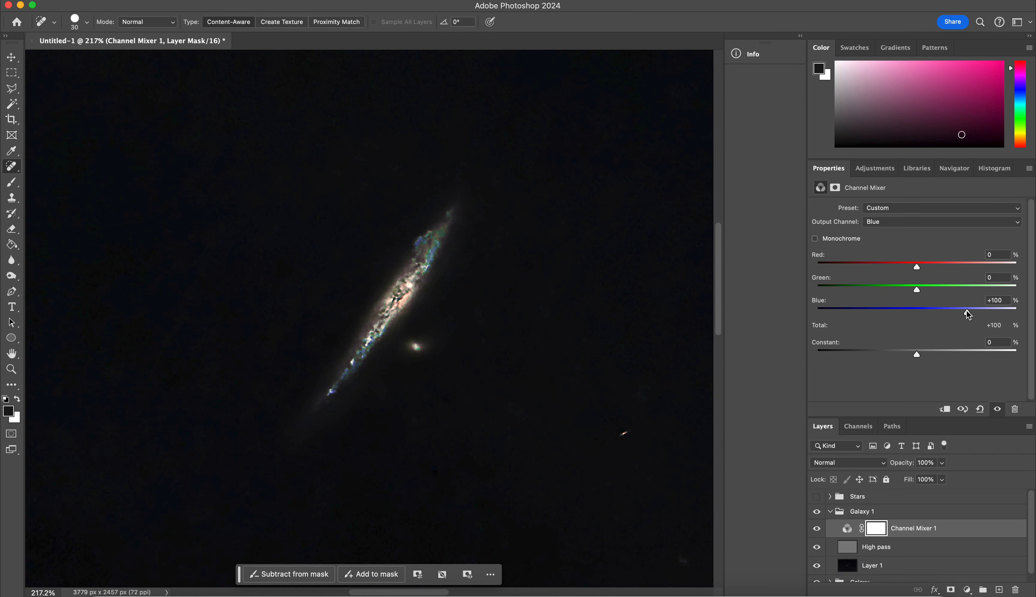
pyautogui.moveTo(967, 309)
pyautogui.mouseDown()
pyautogui.moveTo(956, 309)
pyautogui.moveTo(974, 311)
pyautogui.mouseUp()
pyautogui.moveTo(915, 266); pyautogui.dragTo(902, 293)
pyautogui.scroll(-1, 507, 351)
pyautogui.scroll(-10, 507, 351)
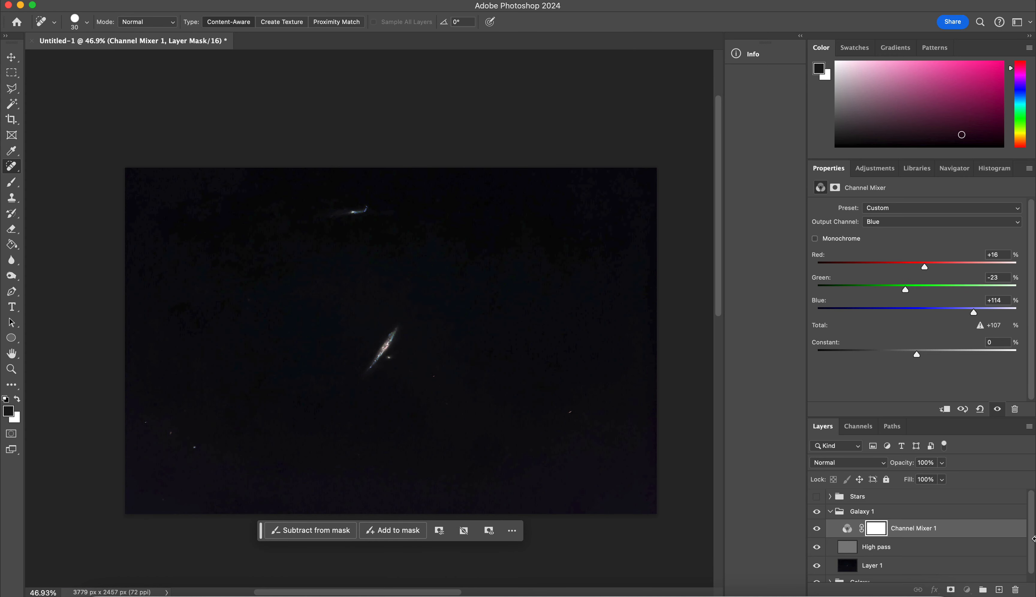
# - Collapse the Galaxy 1 group, show the Stars group, and inspect the central galaxy and surrounding stars up close
pyautogui.click(830, 511)
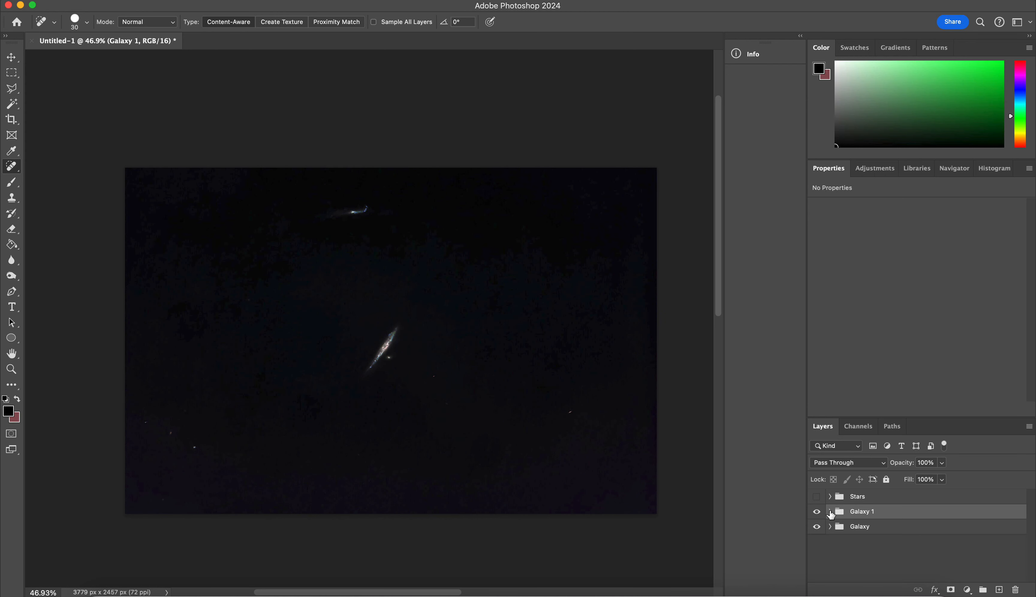
pyautogui.click(817, 497)
pyautogui.scroll(1, 348, 339)
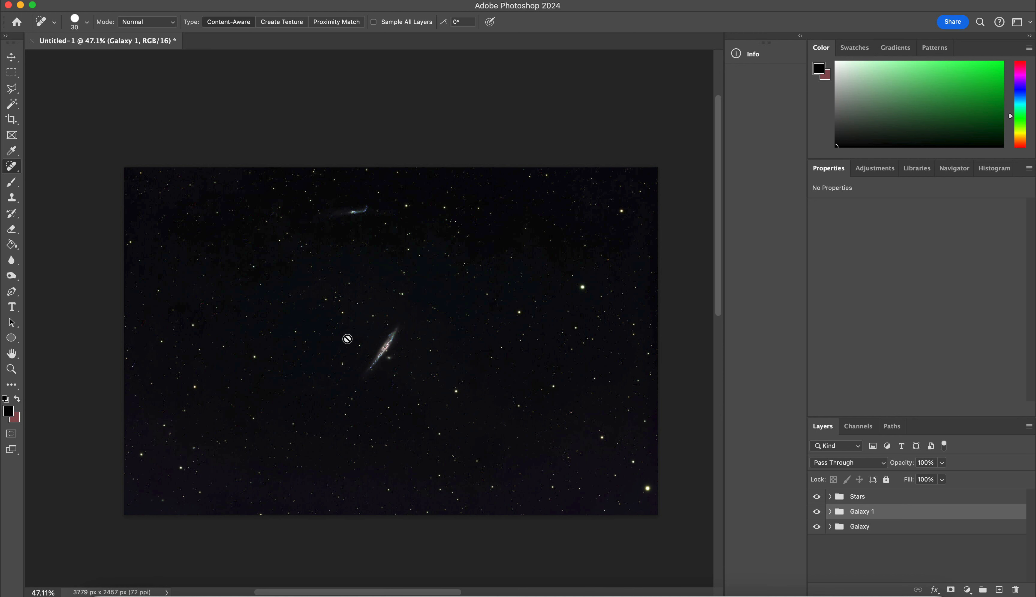
pyautogui.scroll(5, 347, 338)
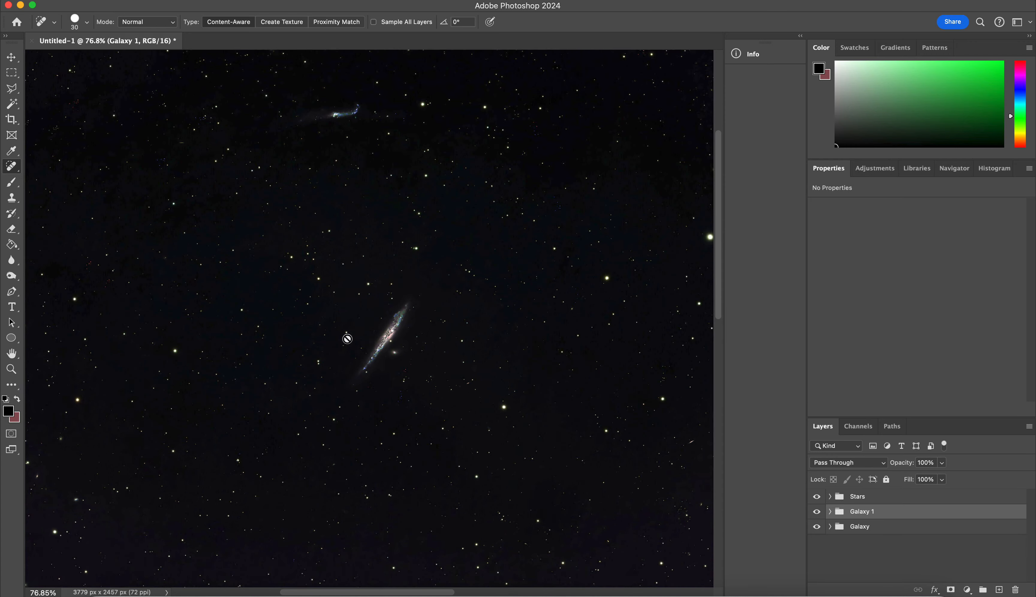
pyautogui.scroll(10, 347, 339)
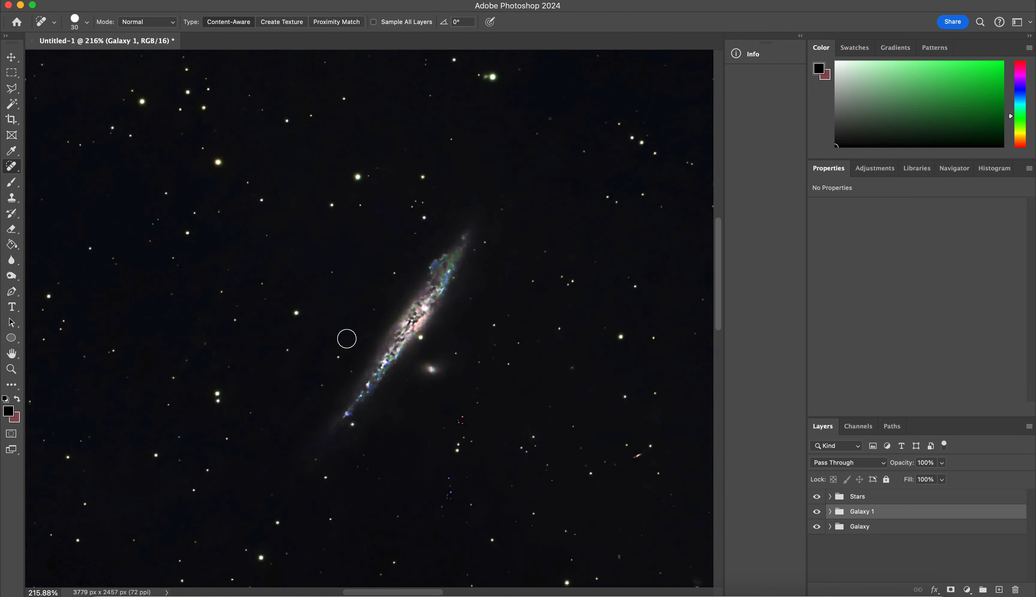
pyautogui.scroll(3, 426, 308)
# - Hide the Galaxy 1 and Galaxy groups and select the Whale Galaxy STARS layer inside the Stars group
pyautogui.press('super+comma')
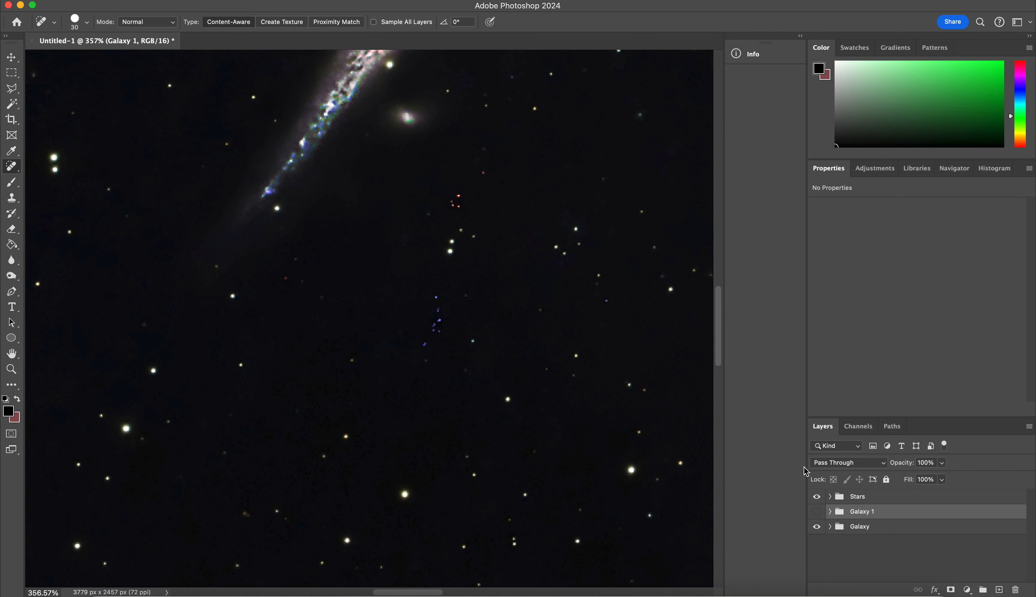
pyautogui.click(817, 527)
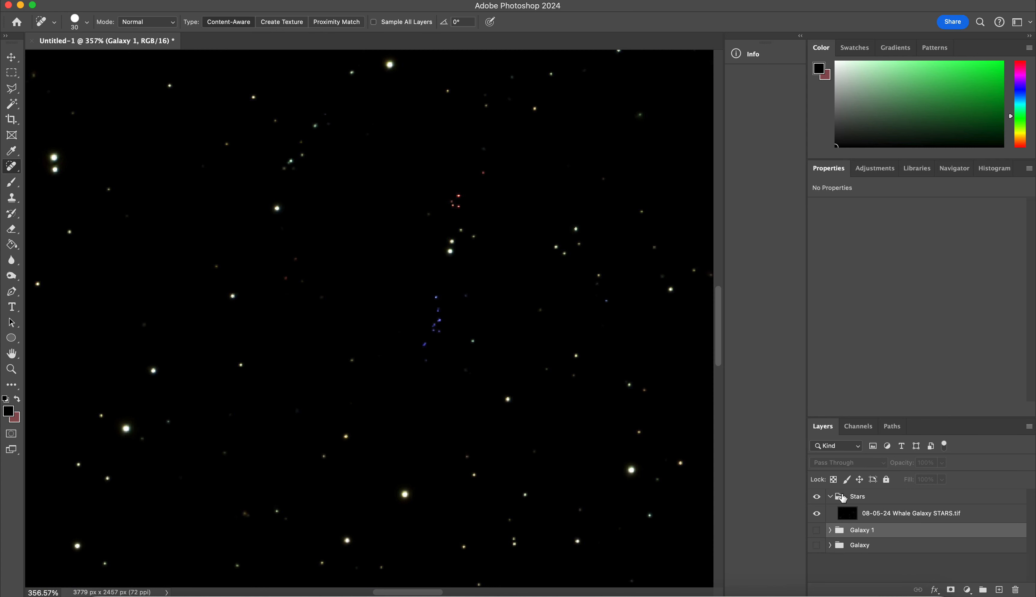
pyautogui.click(841, 512)
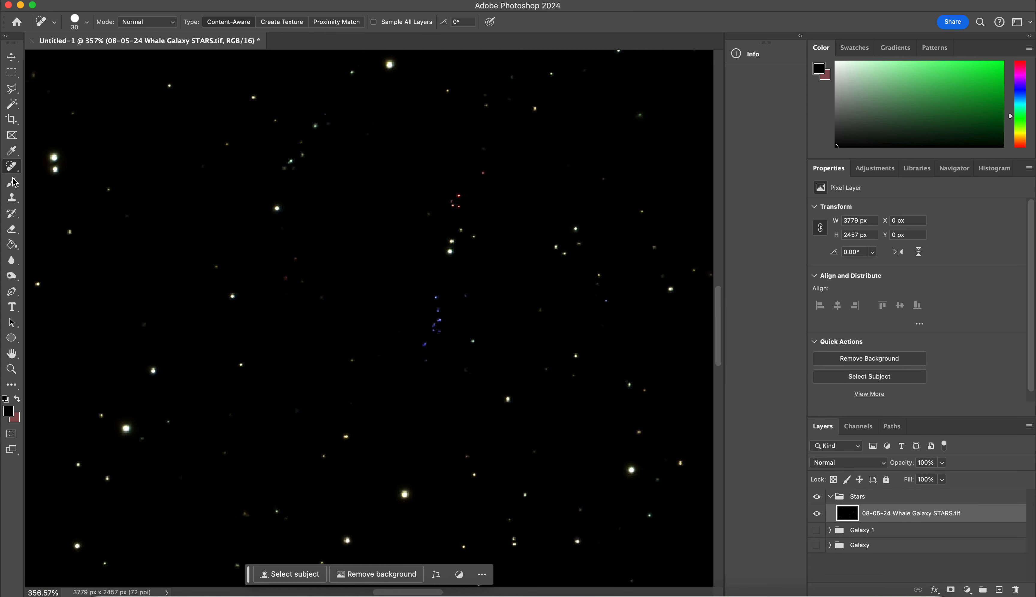
# - Remove the red and blue specks below the galaxy's position and near the image's left edge with the Spot Healing Brush
pyautogui.moveTo(433, 279)
pyautogui.mouseDown()
pyautogui.moveTo(454, 296)
pyautogui.moveTo(438, 300)
pyautogui.moveTo(428, 330)
pyautogui.mouseUp()
pyautogui.moveTo(477, 191)
pyautogui.mouseDown()
pyautogui.moveTo(461, 202)
pyautogui.moveTo(487, 171)
pyautogui.mouseUp()
pyautogui.scroll(-1, 482, 278)
pyautogui.scroll(-5, 422, 339)
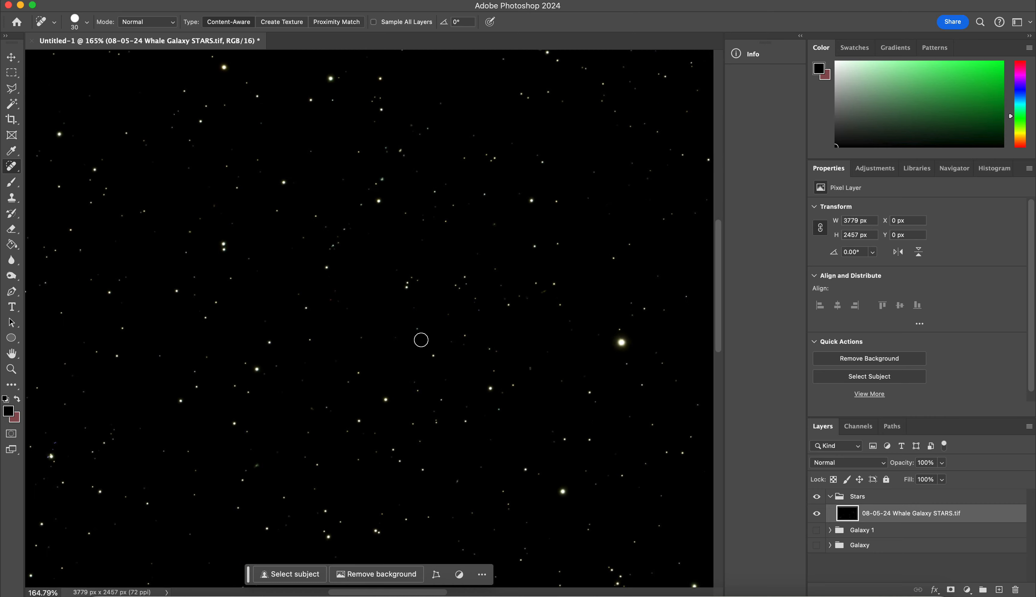
pyautogui.scroll(-1, 421, 339)
pyautogui.scroll(1, 422, 340)
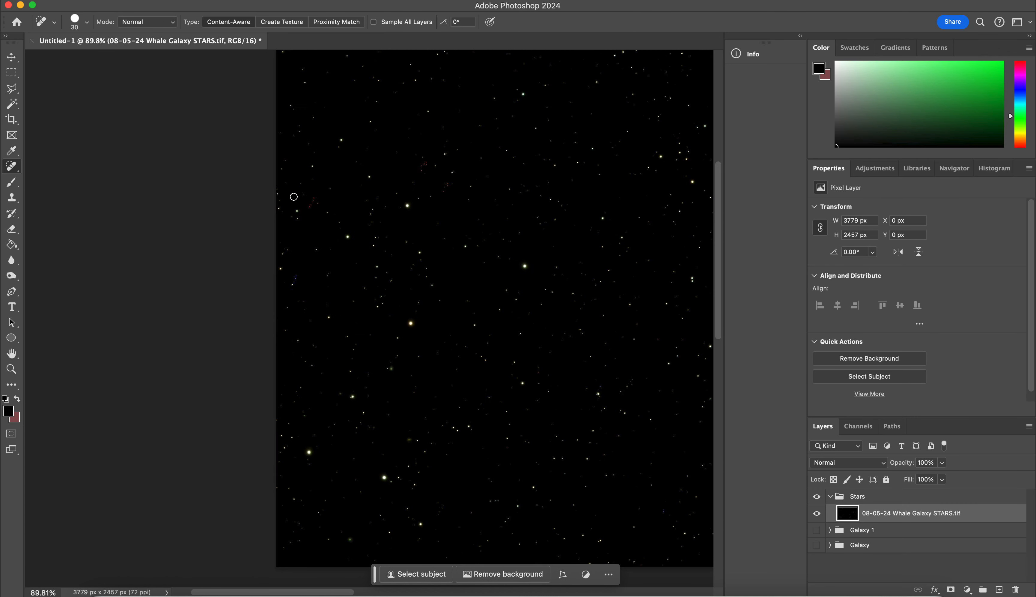
pyautogui.scroll(6, 292, 191)
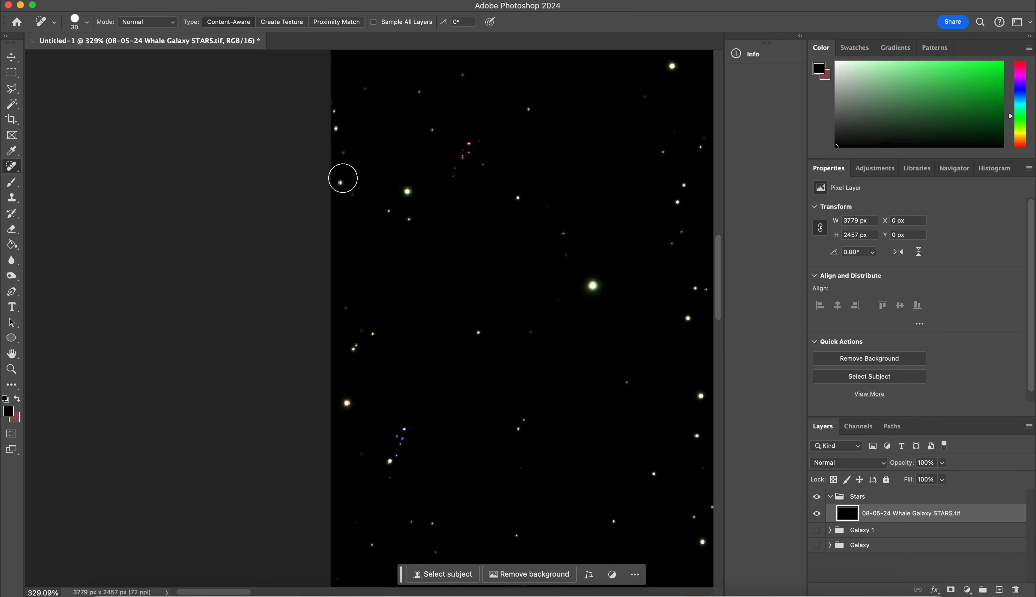
pyautogui.moveTo(461, 173); pyautogui.dragTo(486, 167)
pyautogui.moveTo(415, 446)
pyautogui.mouseDown()
pyautogui.moveTo(405, 429)
pyautogui.moveTo(405, 443)
pyautogui.mouseUp()
# - Heal away the two clusters of red specks above the bright star in the left part of the star field
pyautogui.hscroll(10, 577, 450)
pyautogui.scroll(5, 577, 450)
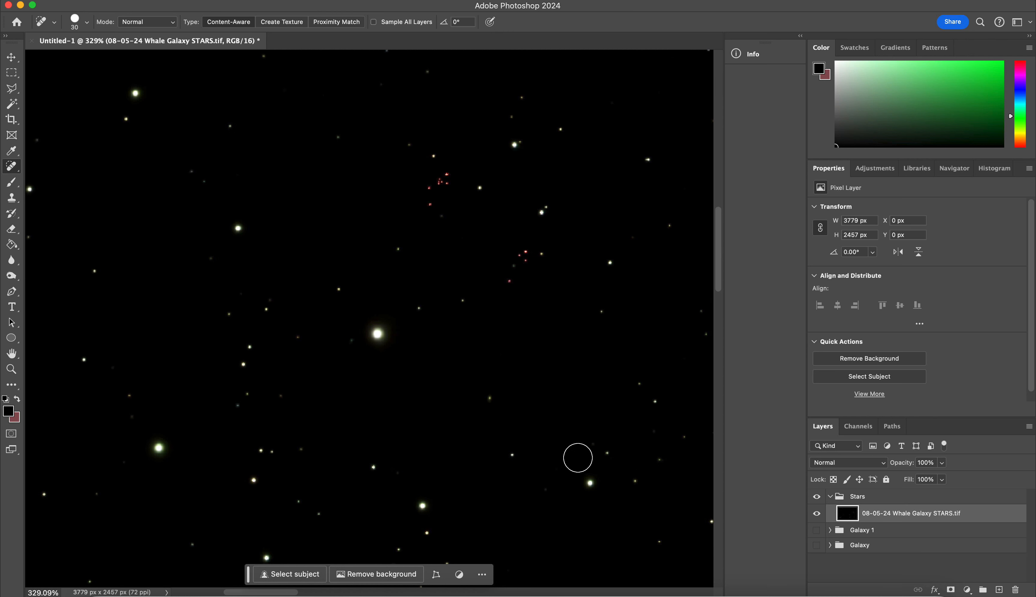
pyautogui.scroll(3, 577, 457)
pyautogui.moveTo(442, 303)
pyautogui.mouseDown()
pyautogui.moveTo(410, 306)
pyautogui.moveTo(411, 320)
pyautogui.moveTo(426, 291)
pyautogui.mouseUp()
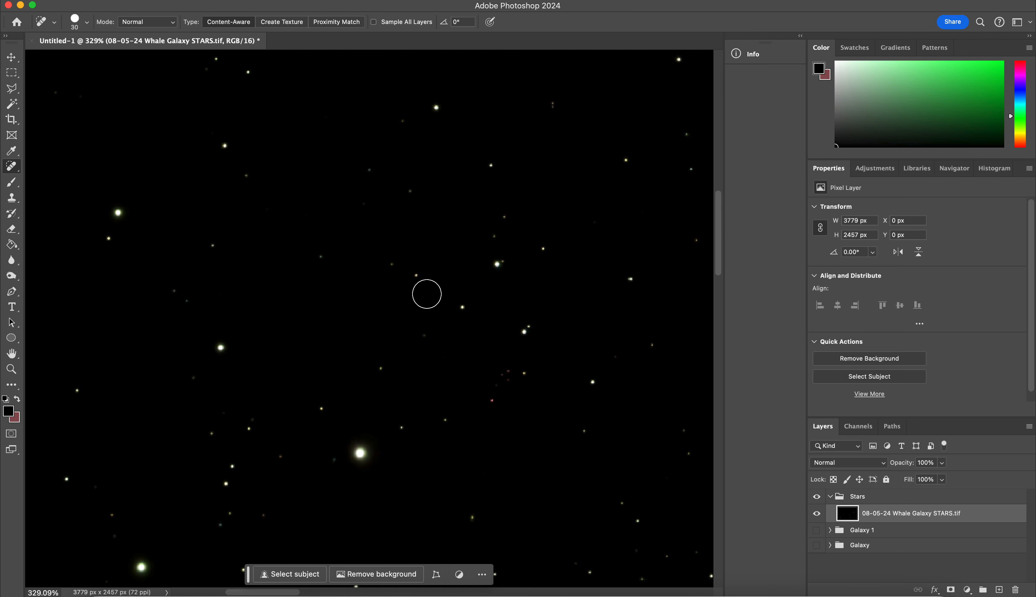
pyautogui.moveTo(514, 384)
pyautogui.mouseDown()
pyautogui.moveTo(507, 377)
pyautogui.moveTo(497, 404)
pyautogui.mouseUp()
# - Heal away the red, white and blue speck clusters in the upper-left part of the star field
pyautogui.scroll(-1, 497, 404)
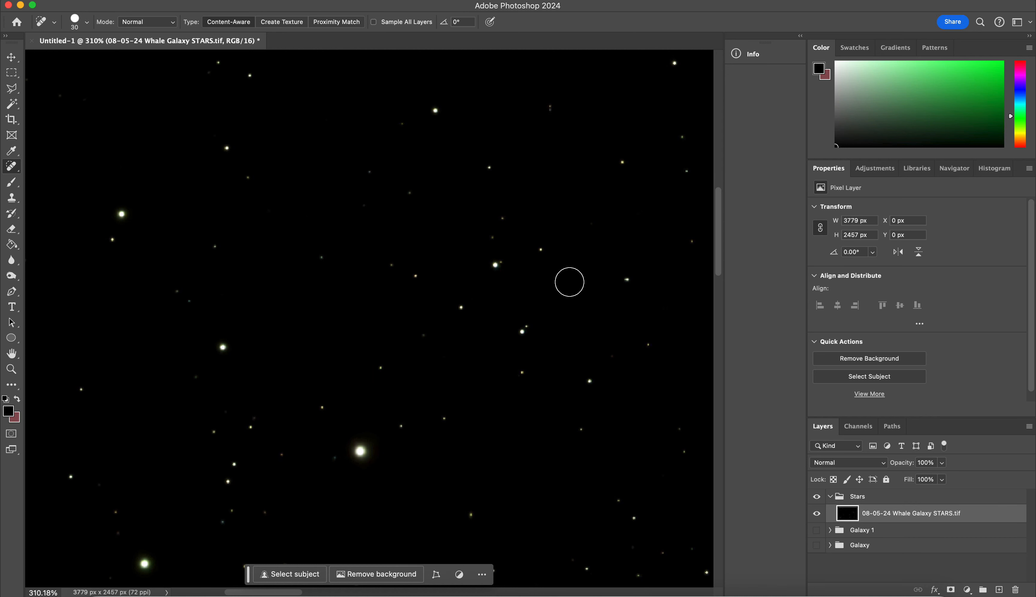
pyautogui.scroll(-3, 569, 282)
pyautogui.scroll(10, 569, 282)
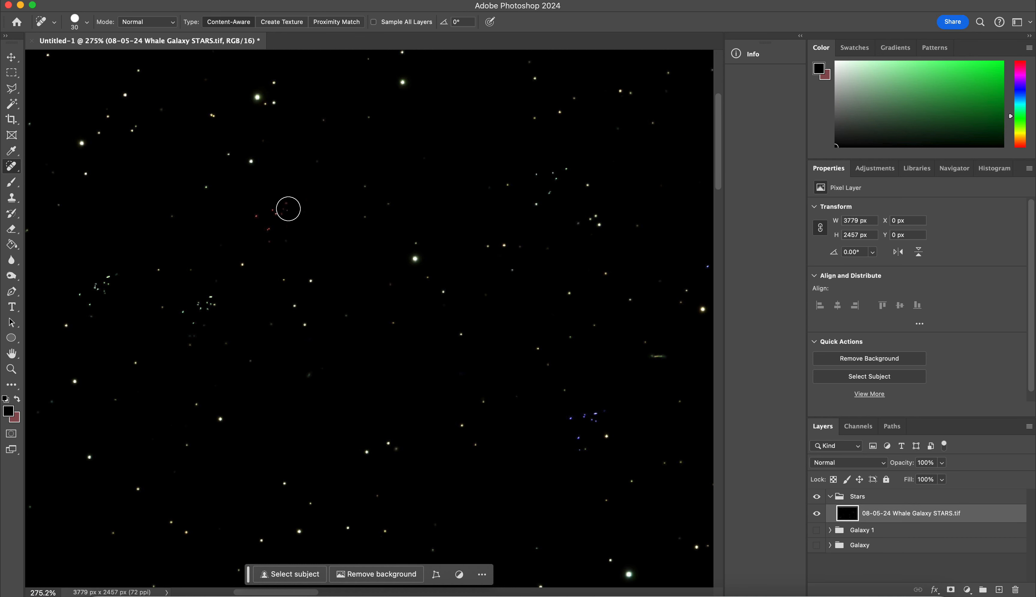
pyautogui.moveTo(267, 225); pyautogui.dragTo(280, 201)
pyautogui.moveTo(210, 307); pyautogui.dragTo(197, 309)
pyautogui.moveTo(90, 280); pyautogui.dragTo(94, 289)
pyautogui.moveTo(600, 418); pyautogui.dragTo(573, 430)
# - Work along the upper star field toward the right and heal away the red specks and a neighbouring blue speck
pyautogui.hscroll(1, 654, 374)
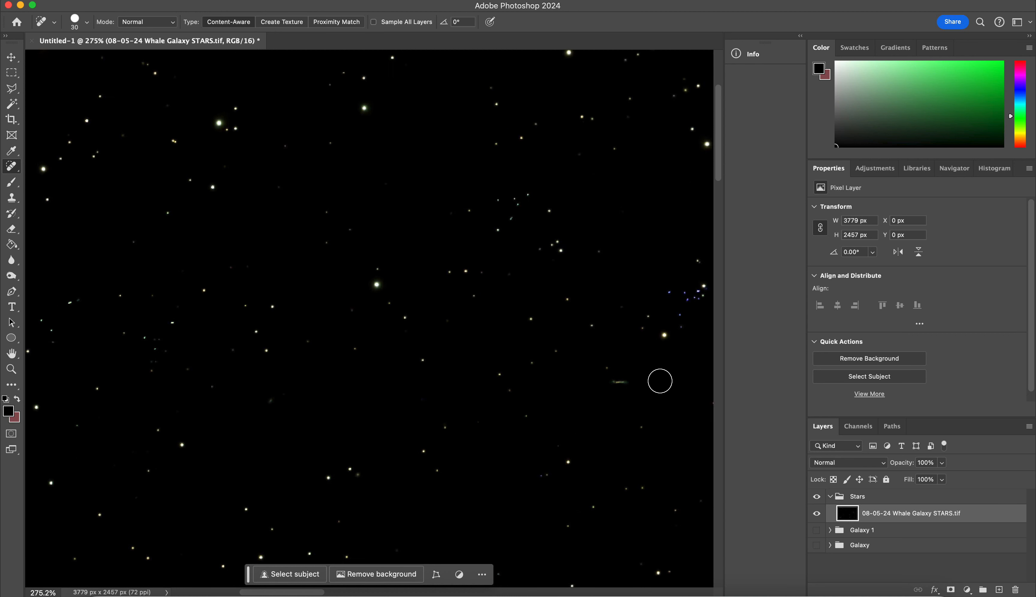
pyautogui.scroll(5, 660, 381)
pyautogui.scroll(-3, 660, 381)
pyautogui.hscroll(5, 660, 380)
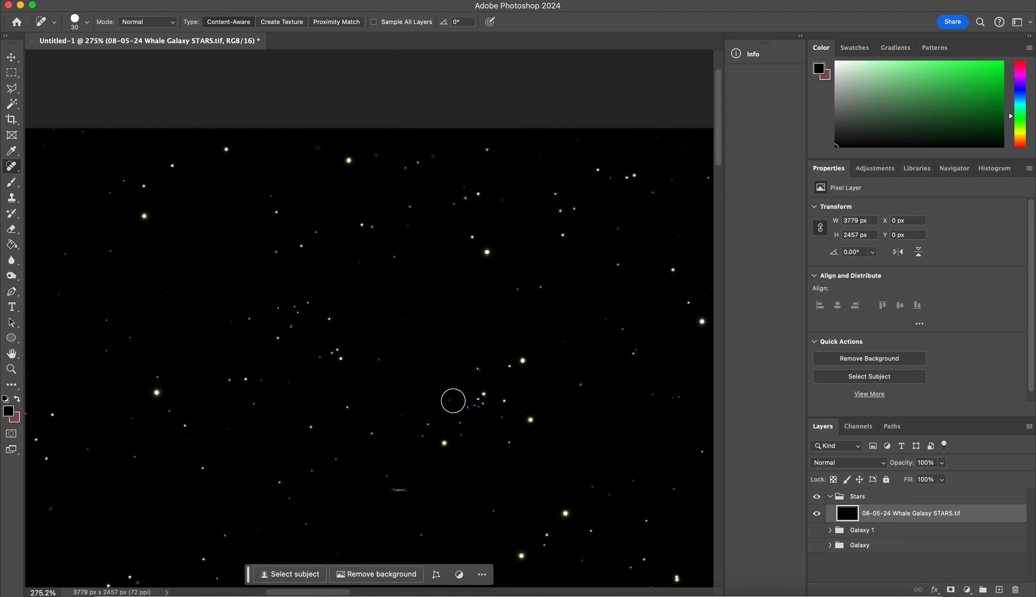
pyautogui.hscroll(1, 618, 430)
pyautogui.scroll(-2, 633, 430)
pyautogui.hscroll(2, 634, 430)
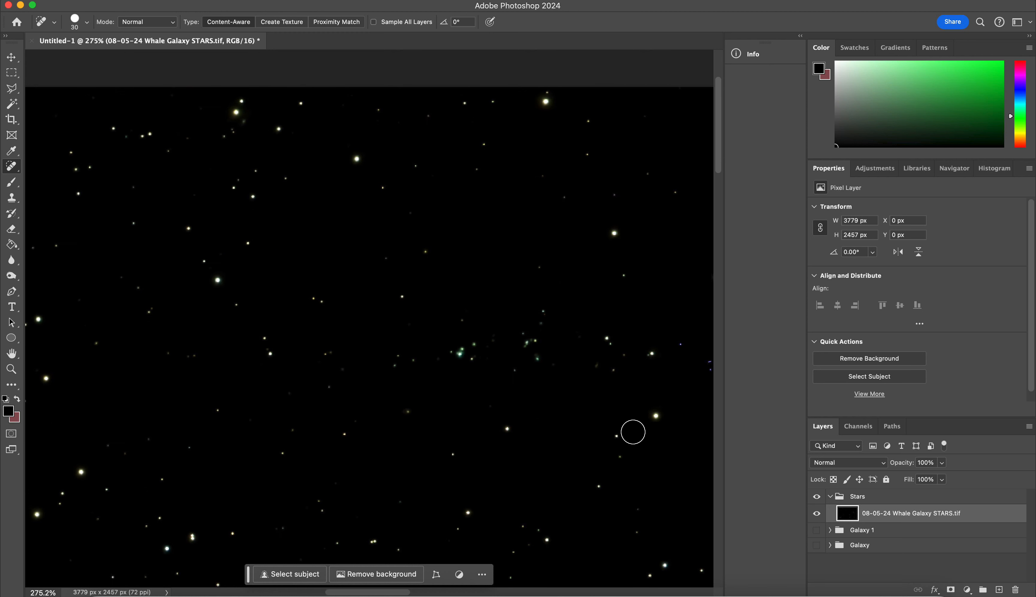
pyautogui.hscroll(8, 632, 431)
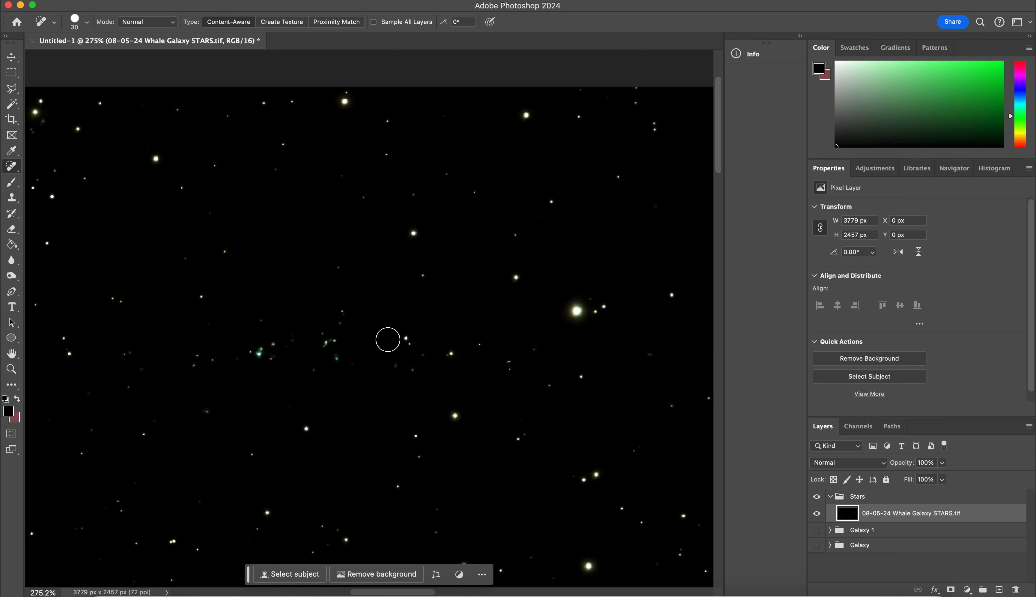
pyautogui.scroll(-2, 352, 334)
pyautogui.hscroll(5, 352, 334)
pyautogui.scroll(3, 353, 334)
pyautogui.hscroll(-1, 352, 334)
pyautogui.scroll(-2, 353, 334)
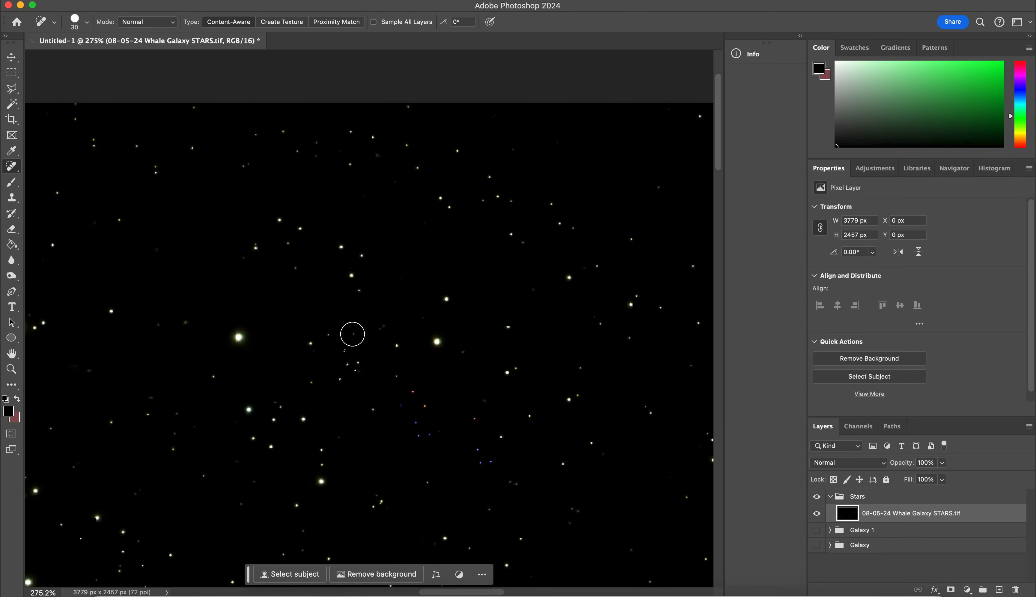
pyautogui.moveTo(399, 371); pyautogui.dragTo(430, 399)
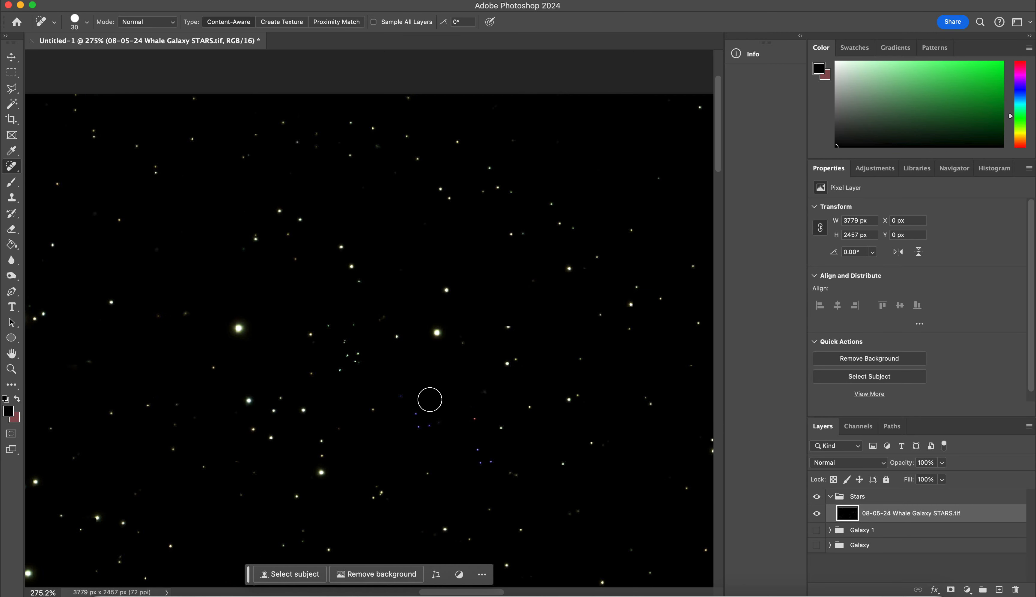
pyautogui.click(398, 392)
# - Examine the right and lower parts of the stars layer for remaining colored specks
pyautogui.scroll(-5, 569, 423)
pyautogui.hscroll(15, 569, 424)
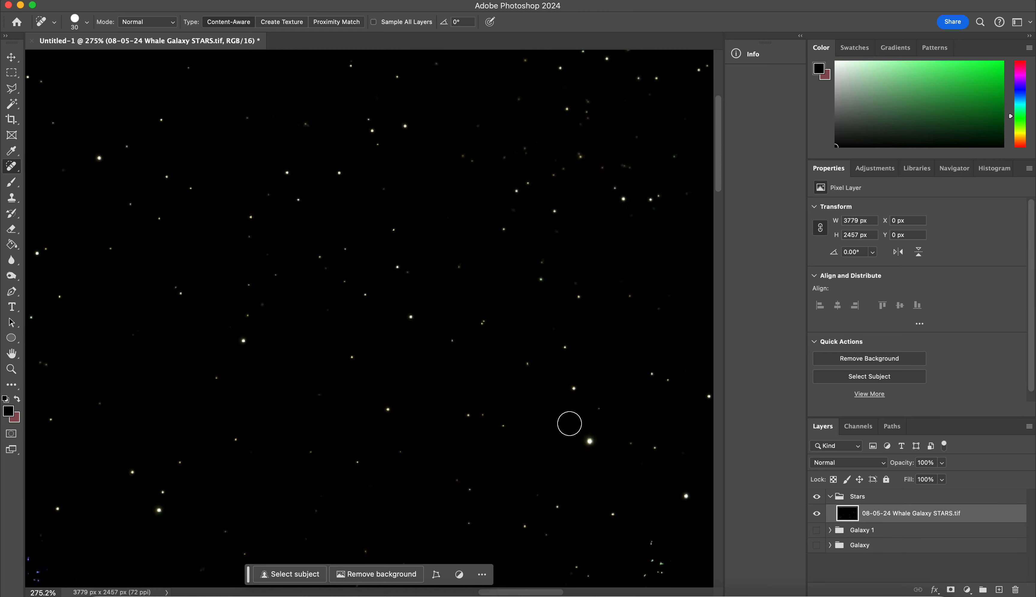
pyautogui.hscroll(3, 570, 423)
pyautogui.scroll(-8, 569, 423)
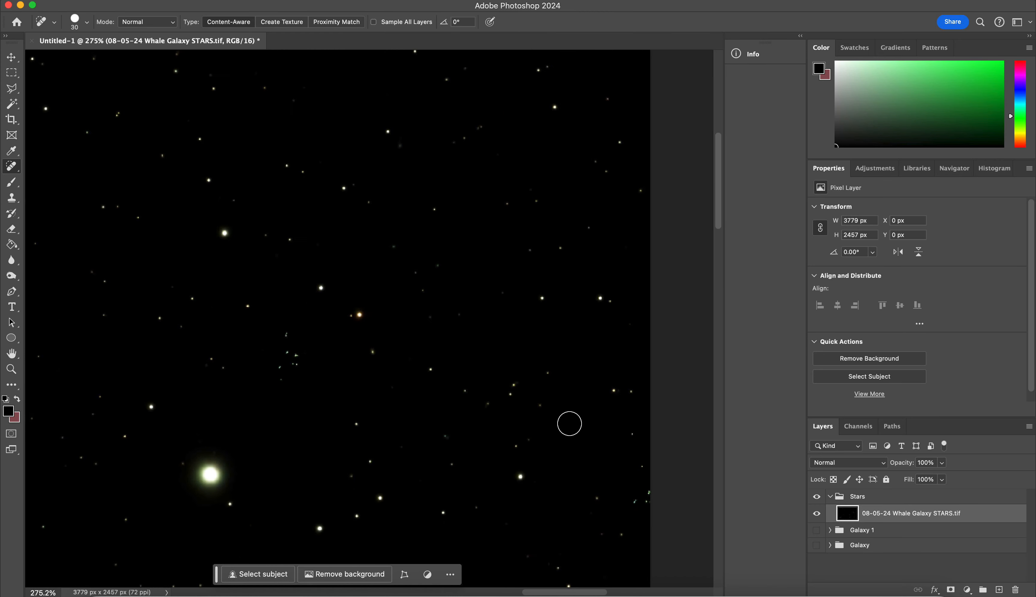
pyautogui.scroll(-10, 569, 424)
pyautogui.hscroll(-3, 569, 423)
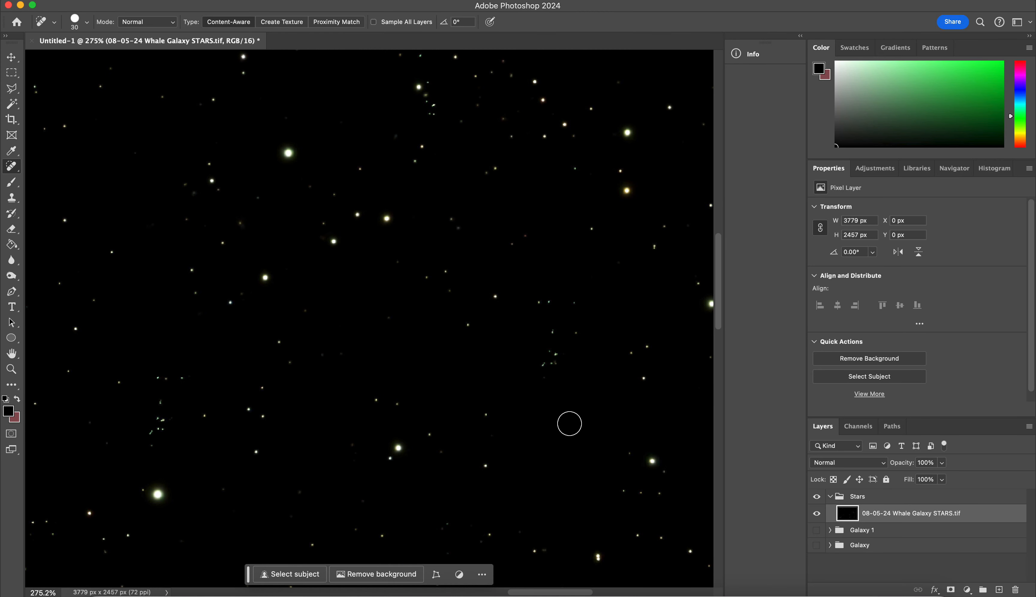
pyautogui.scroll(-8, 569, 423)
pyautogui.hscroll(3, 570, 424)
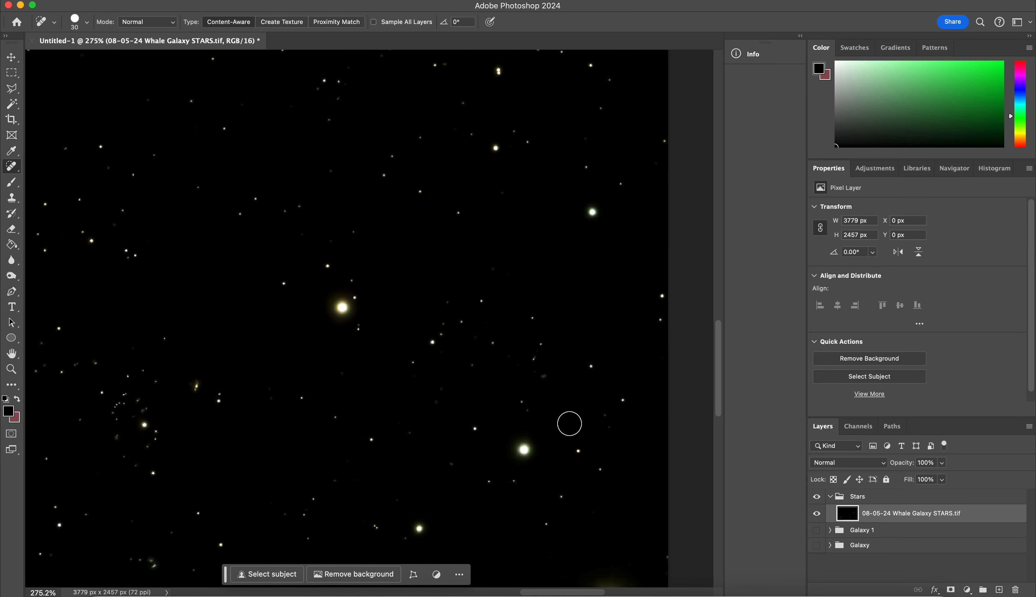
pyautogui.hscroll(-5, 570, 423)
pyautogui.scroll(-3, 569, 423)
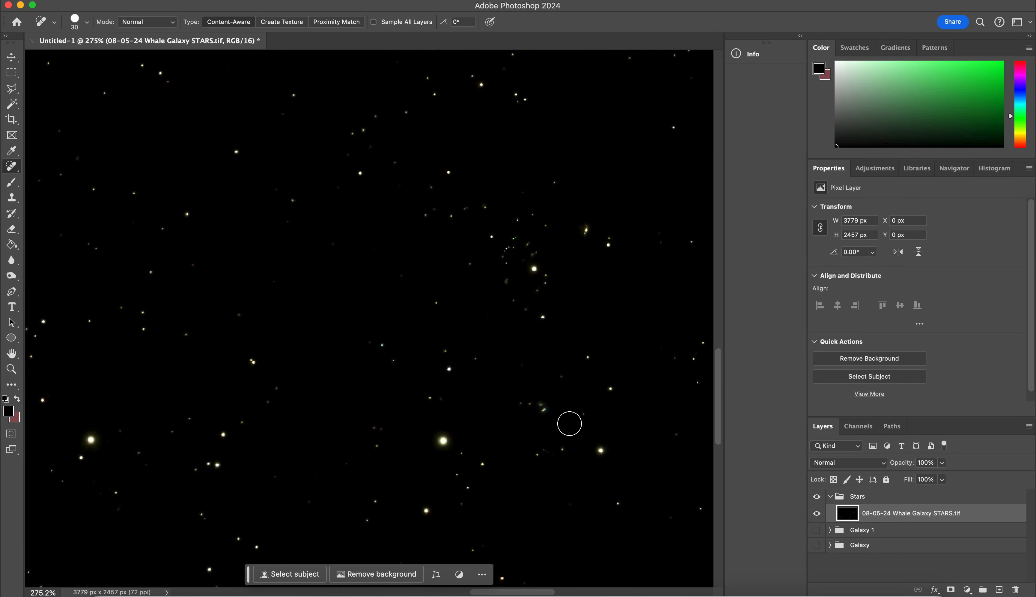
pyautogui.scroll(-6, 569, 423)
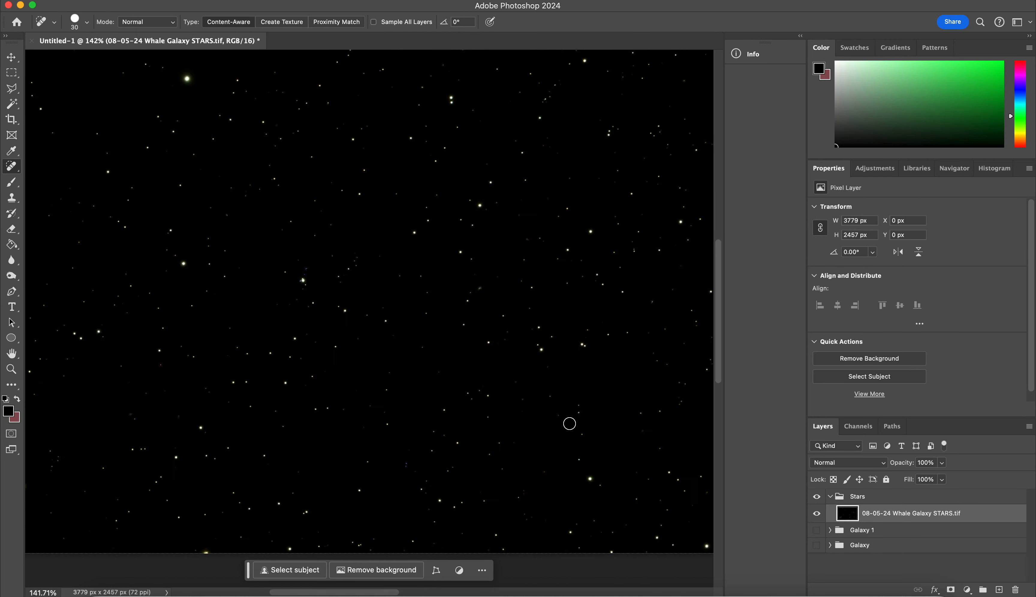
pyautogui.hscroll(-10, 569, 423)
pyautogui.scroll(2, 569, 423)
pyautogui.hscroll(10, 569, 423)
pyautogui.scroll(5, 570, 423)
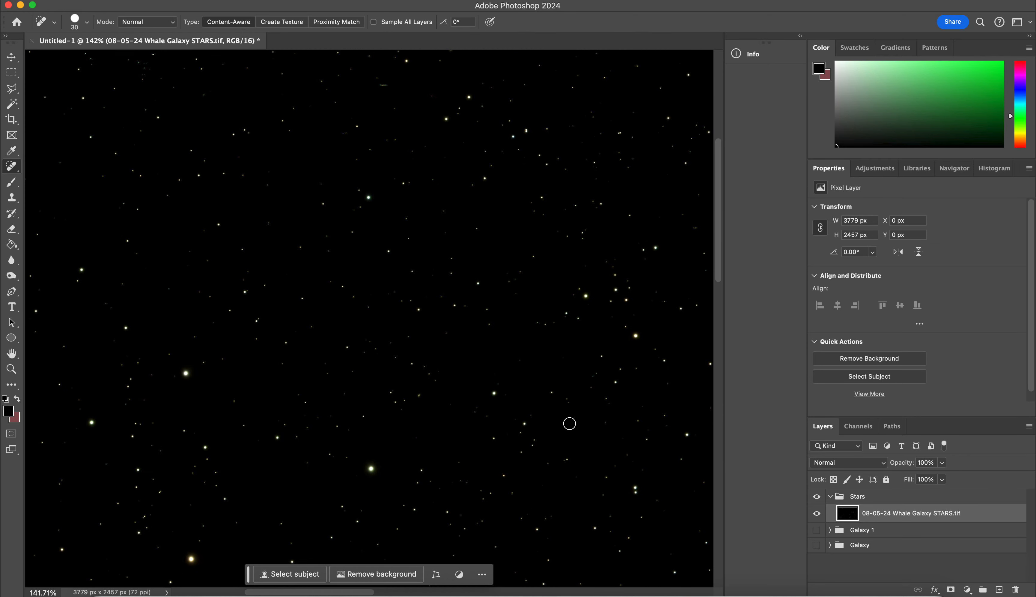
# - Check the rest of the star field, collapse the Stars group and show the Galaxy 1 group beneath it
pyautogui.scroll(6, 569, 424)
pyautogui.hscroll(5, 569, 424)
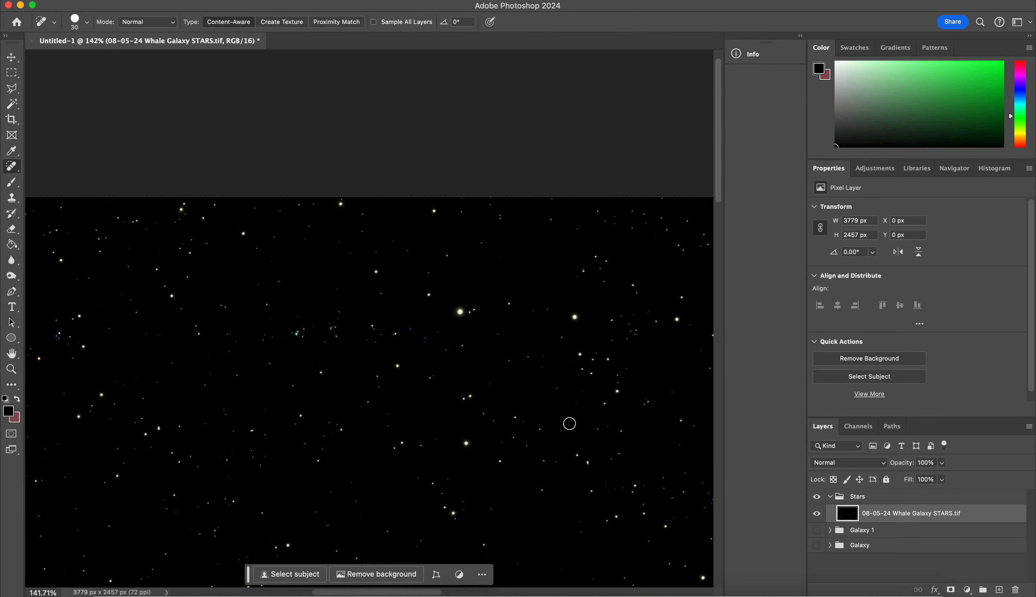
pyautogui.hscroll(-8, 569, 423)
pyautogui.scroll(-2, 570, 423)
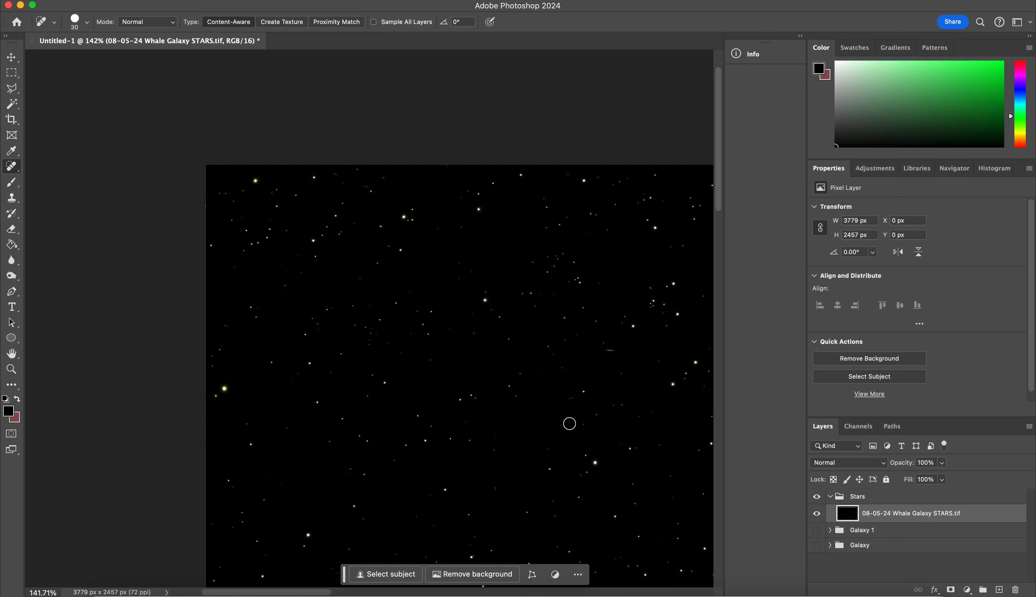
pyautogui.scroll(-5, 569, 424)
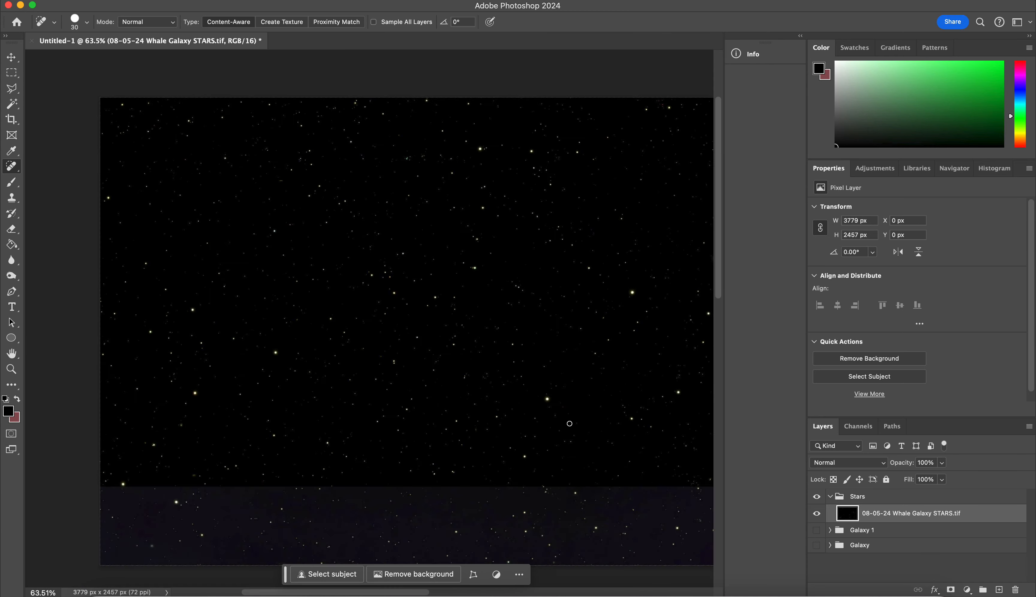
pyautogui.click(829, 495)
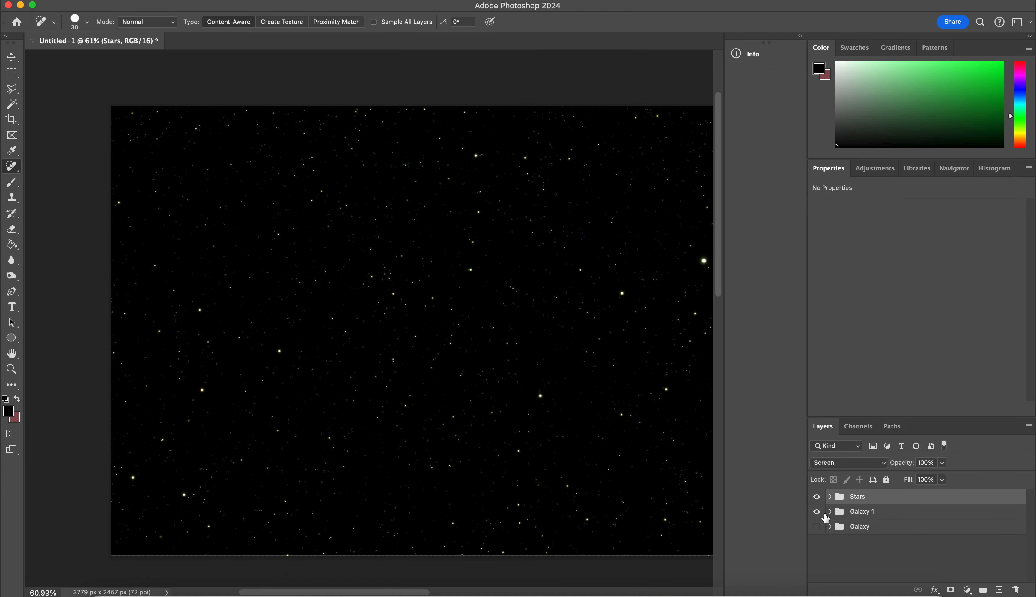
pyautogui.click(817, 511)
pyautogui.scroll(-3, 320, 449)
pyautogui.hscroll(4, 320, 449)
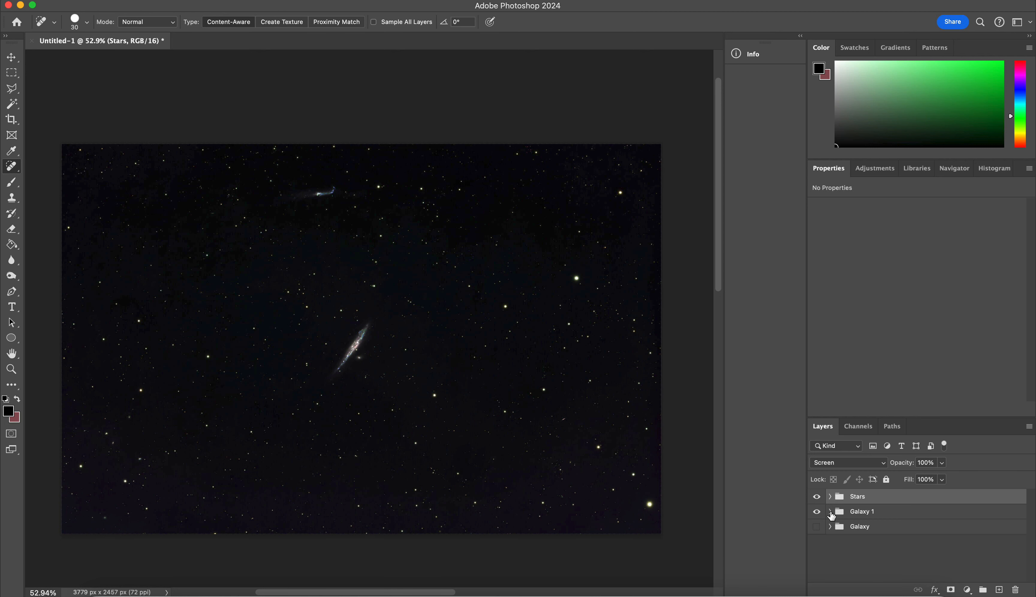
# - Hide the Stars group and merge the visible Galaxy 1 layers into a new layer above Channel Mixer 1
pyautogui.click(830, 511)
pyautogui.click(817, 496)
pyautogui.click(897, 528)
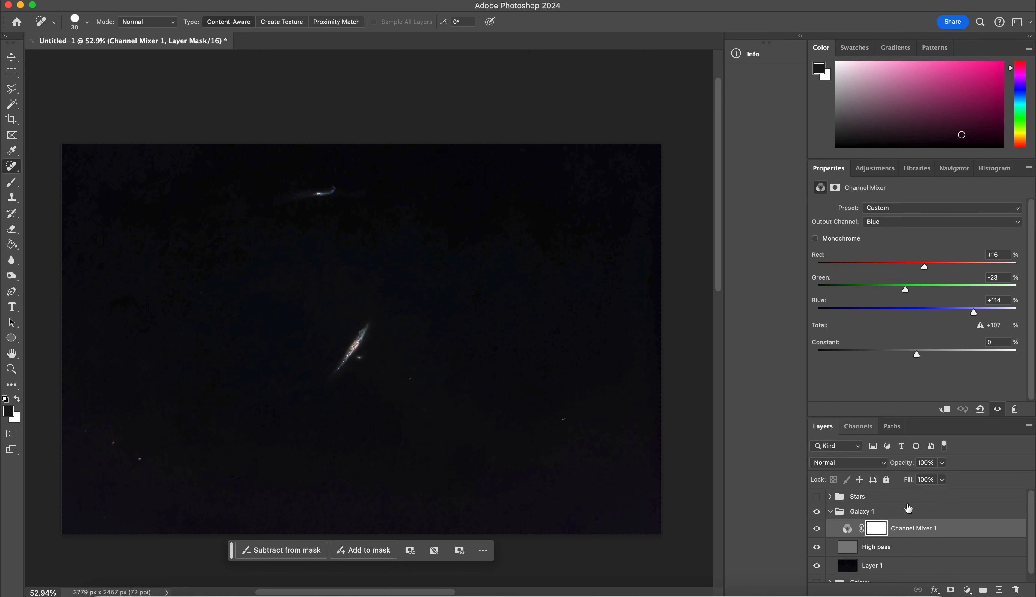
pyautogui.press('alt+shift+super+n')
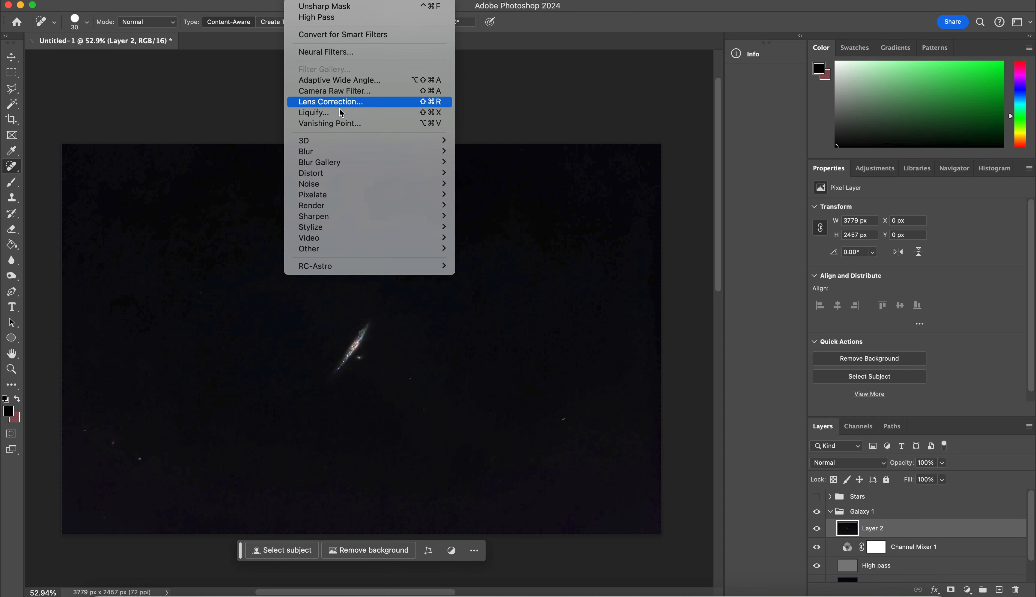
# - Using the Camera Raw Filter on the merged layer, set Texture +17, Clarity +13, Contrast +7, Highlights -18, Shadows +24, Whites -4 and Blacks -14
pyautogui.click(340, 91)
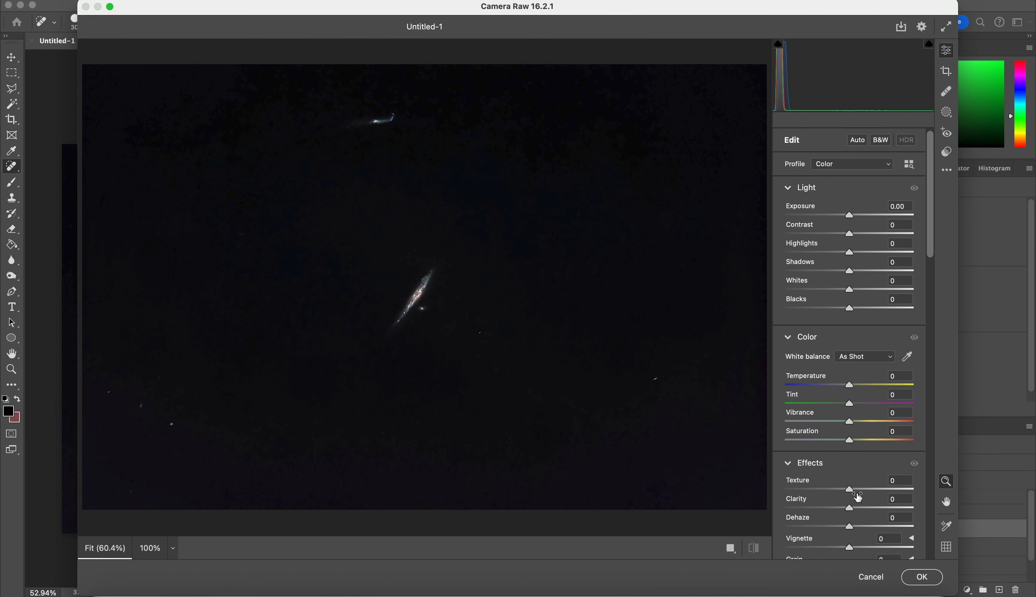
pyautogui.moveTo(850, 490)
pyautogui.mouseDown()
pyautogui.moveTo(860, 490)
pyautogui.moveTo(858, 508)
pyautogui.mouseUp()
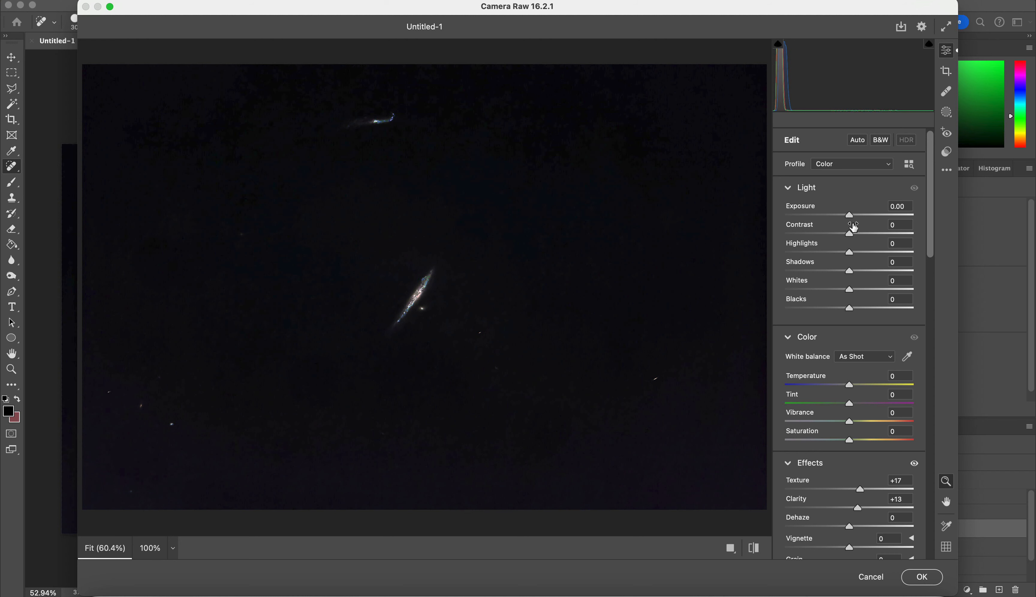
pyautogui.moveTo(848, 255); pyautogui.dragTo(839, 255)
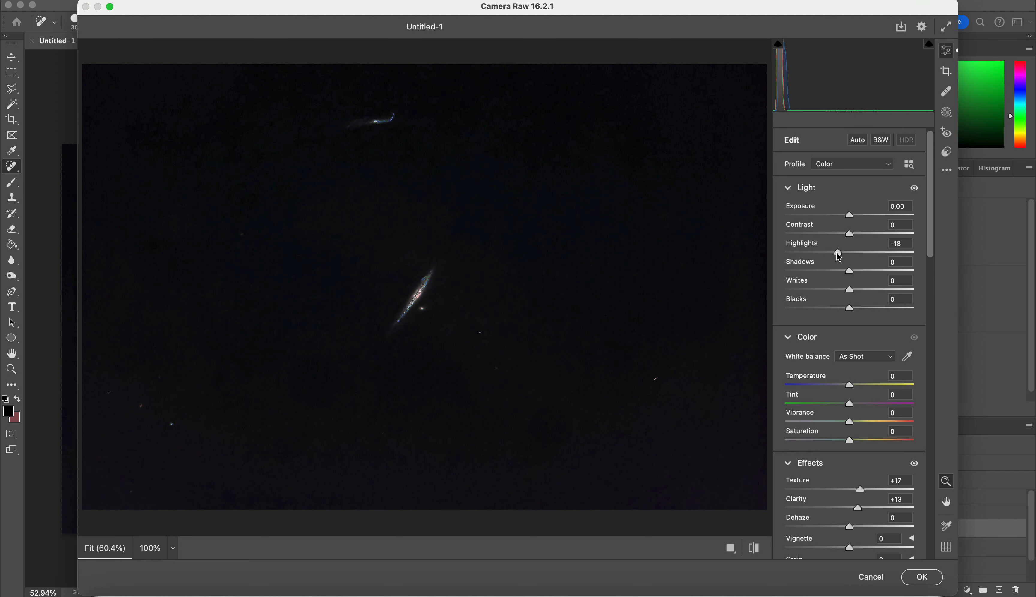
pyautogui.moveTo(849, 234); pyautogui.dragTo(857, 270)
pyautogui.moveTo(853, 294); pyautogui.dragTo(842, 309)
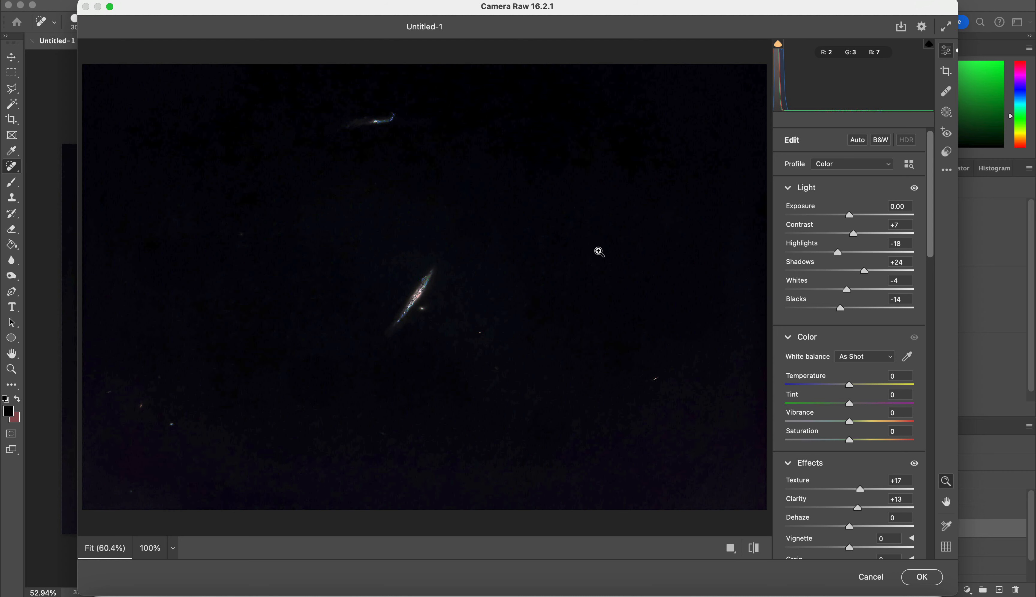
# - Inspect the main galaxy at 100% in the preview, fine-tune Clarity and apply the Camera Raw adjustments
pyautogui.scroll(-3, 870, 508)
pyautogui.scroll(-4, 869, 508)
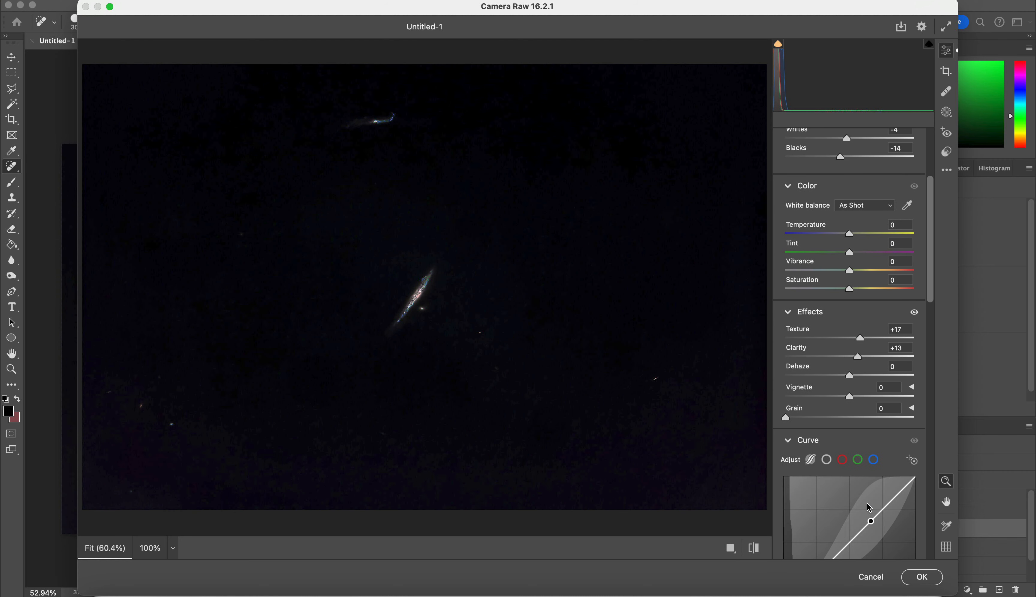
pyautogui.click(416, 293)
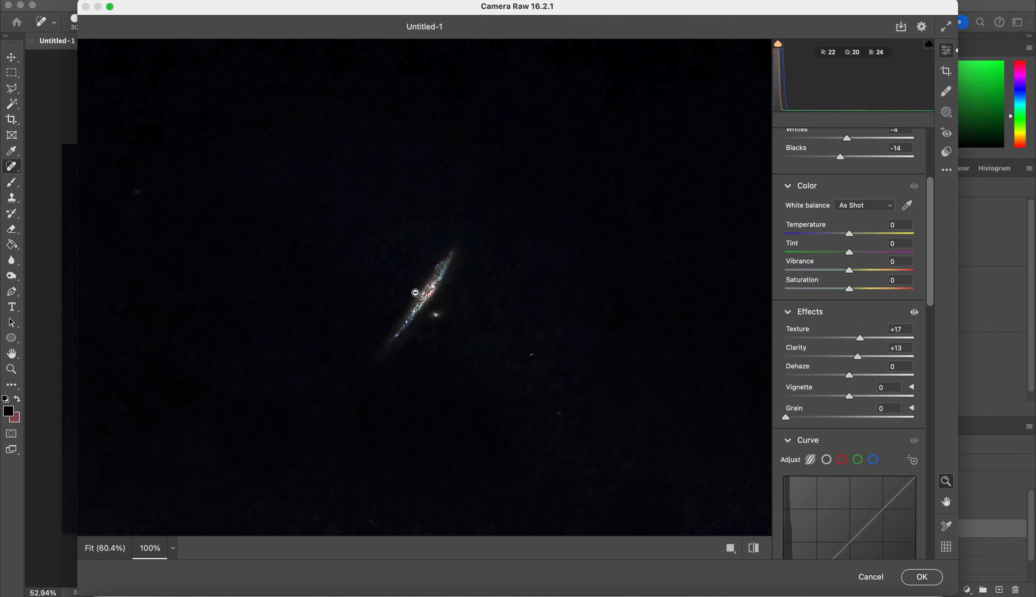
pyautogui.click(416, 292)
pyautogui.click(407, 292)
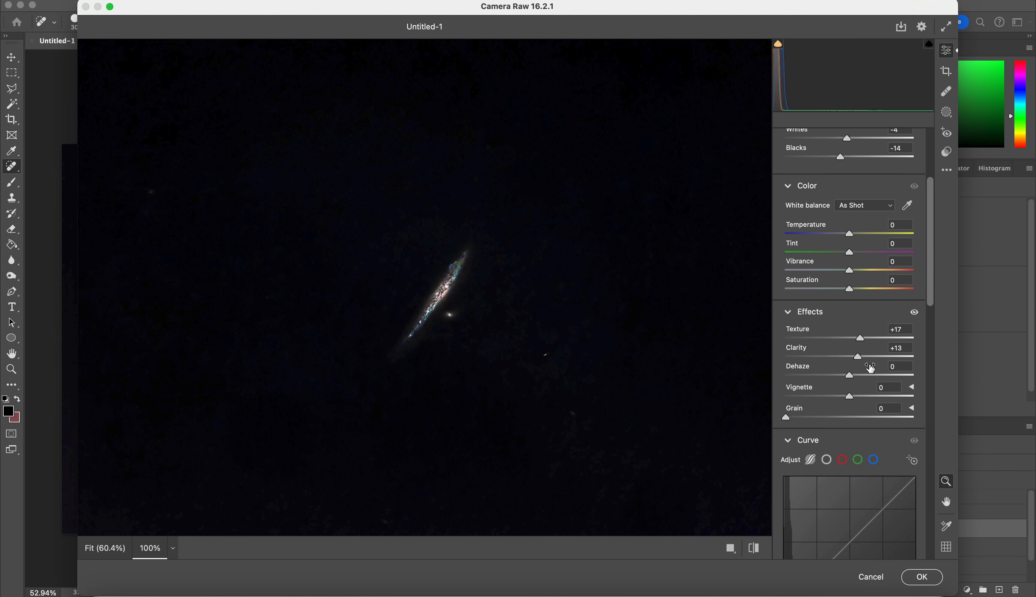
pyautogui.moveTo(861, 360); pyautogui.dragTo(857, 362)
pyautogui.click(930, 576)
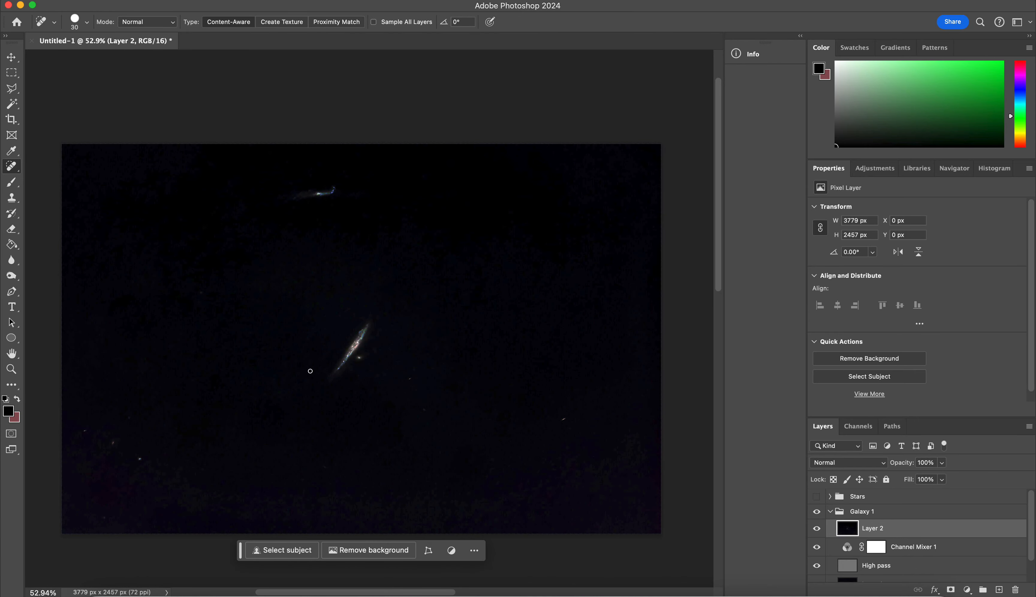
# - Show the Stars group again over the adjusted galaxy and check the whole image
pyautogui.scroll(5, 310, 370)
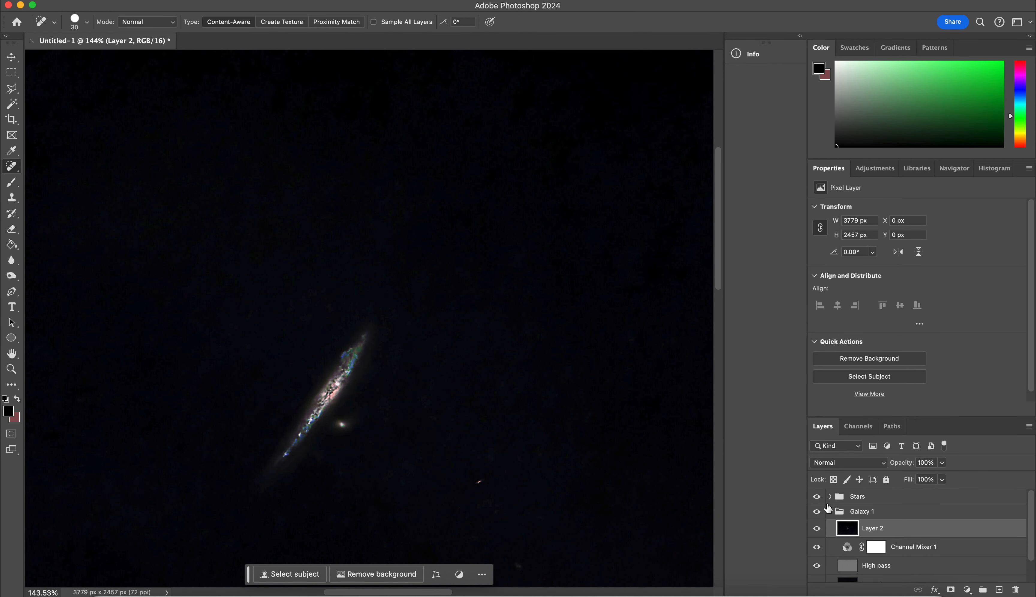
pyautogui.click(817, 496)
pyautogui.scroll(-5, 454, 233)
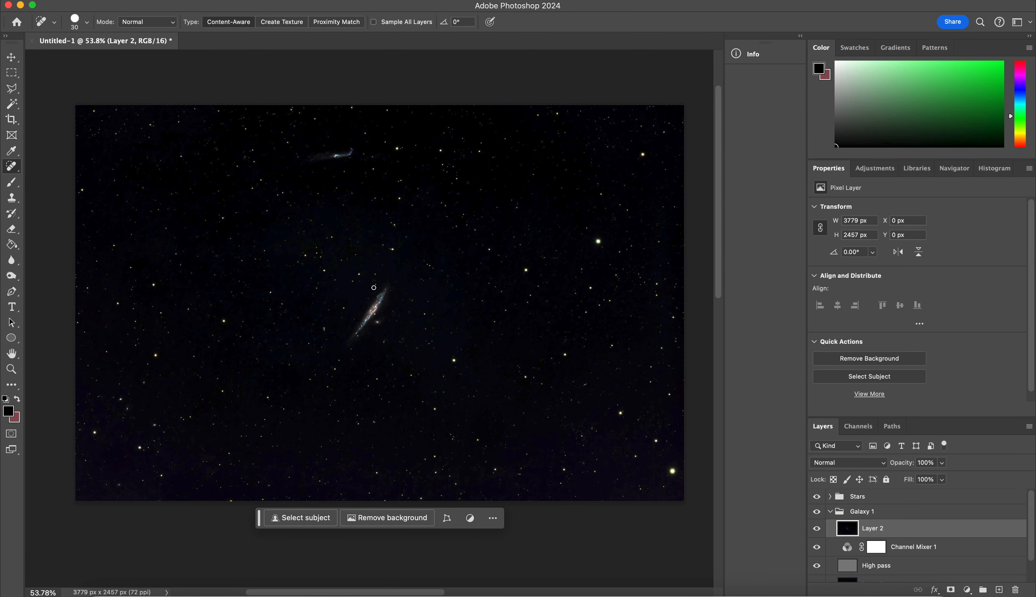
# - Open 07-05-24 Whale Galaxy MASTER.psd from the 07-05-24 Whale Galaxy folder
pyautogui.click(110, 1)
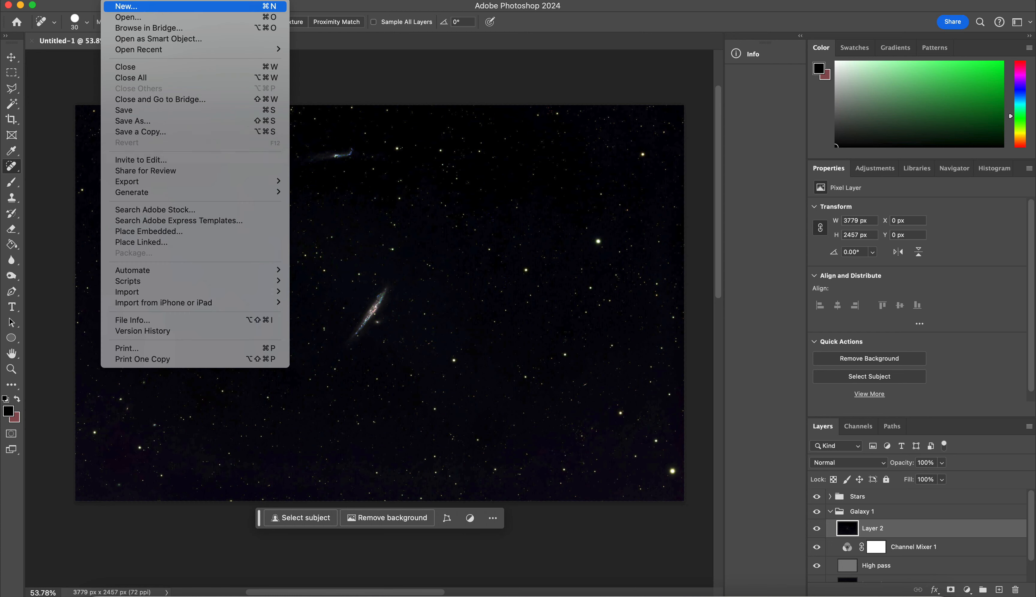
pyautogui.click(125, 18)
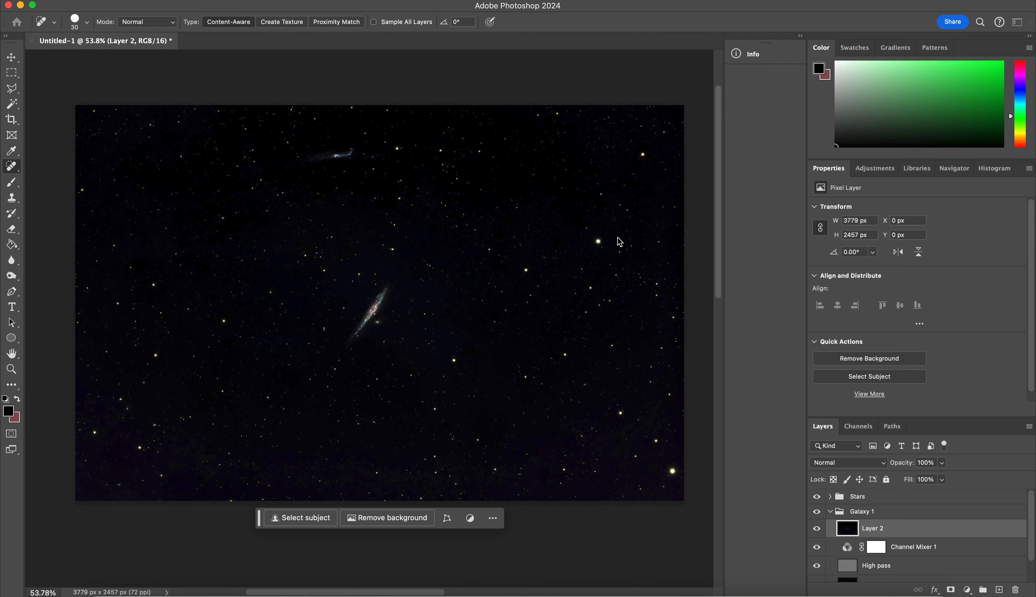
pyautogui.click(695, 122)
pyautogui.click(699, 135)
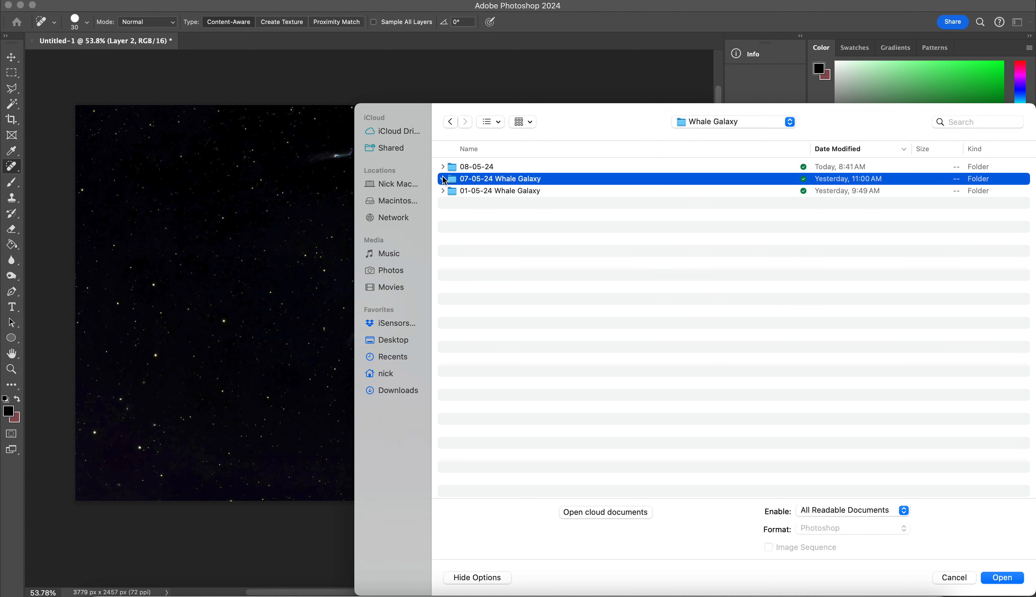
pyautogui.click(442, 180)
pyautogui.press('Down')
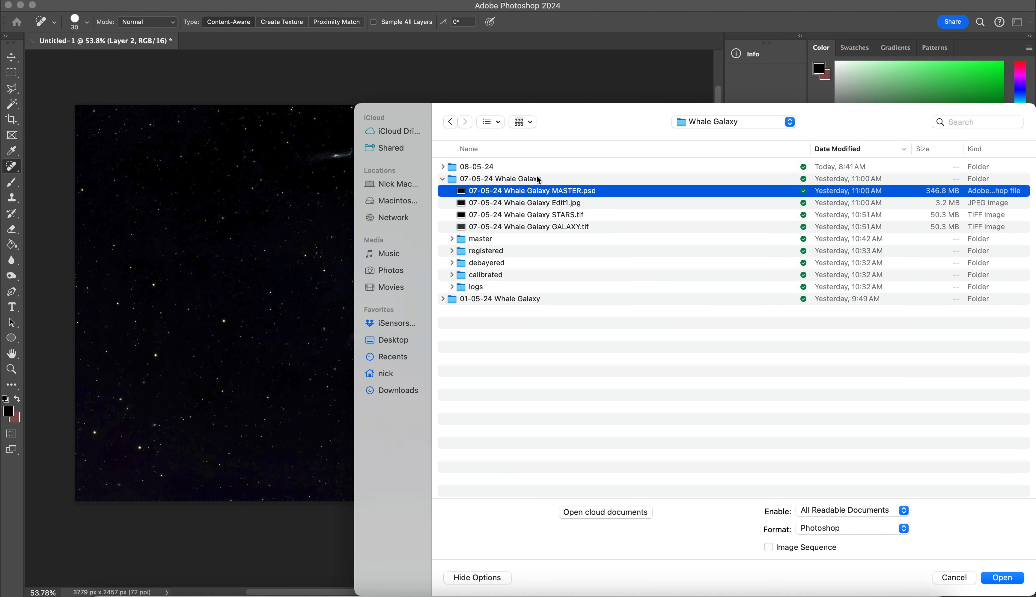
pyautogui.doubleClick(532, 191)
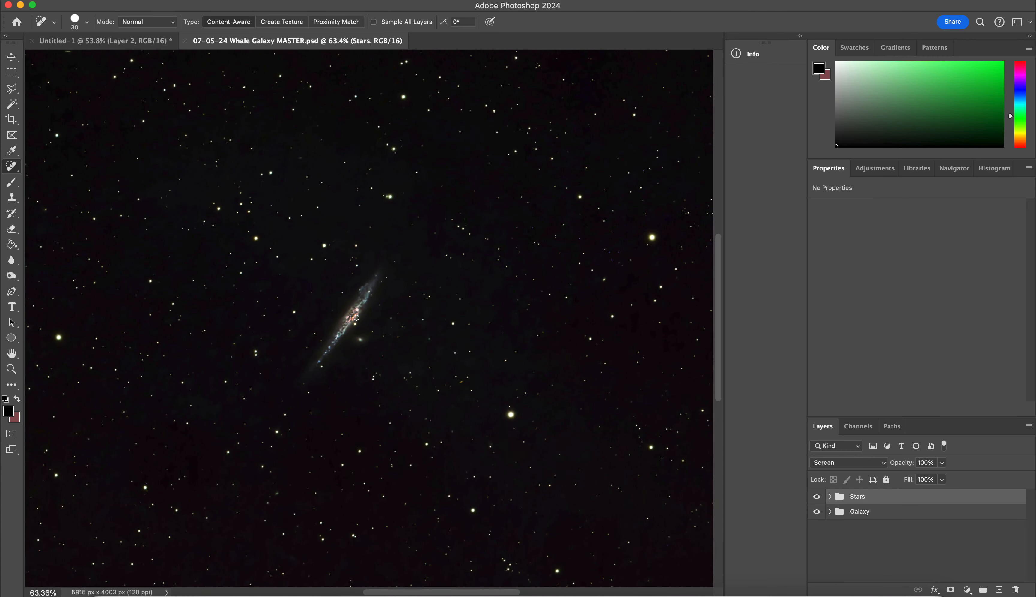
# - Compare the main galaxy's color and detail up close between the current image and 07-05-24 Whale Galaxy MASTER.psd
pyautogui.scroll(15, 356, 317)
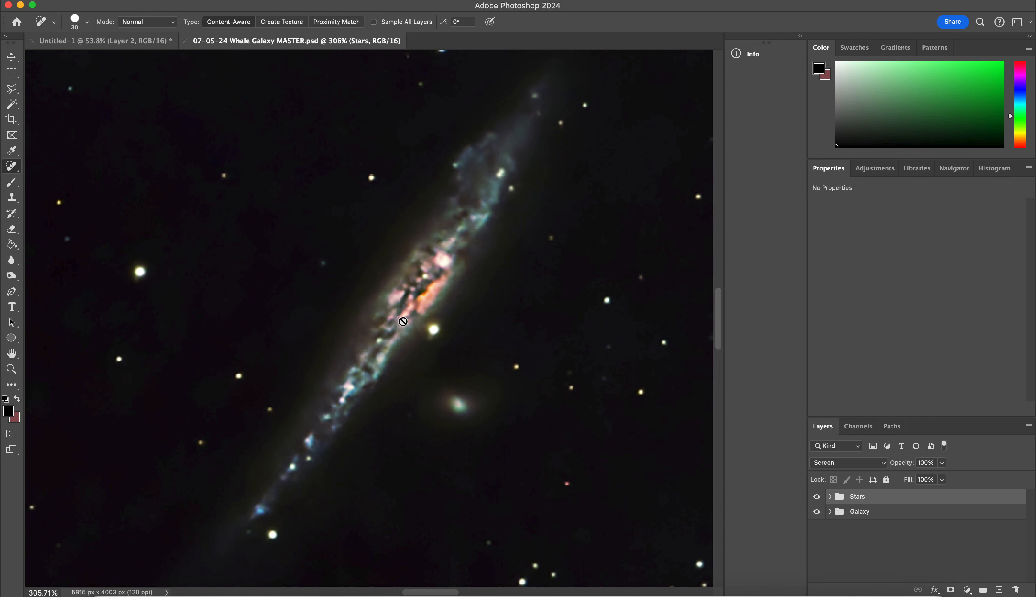
pyautogui.click(143, 43)
pyautogui.scroll(10, 375, 308)
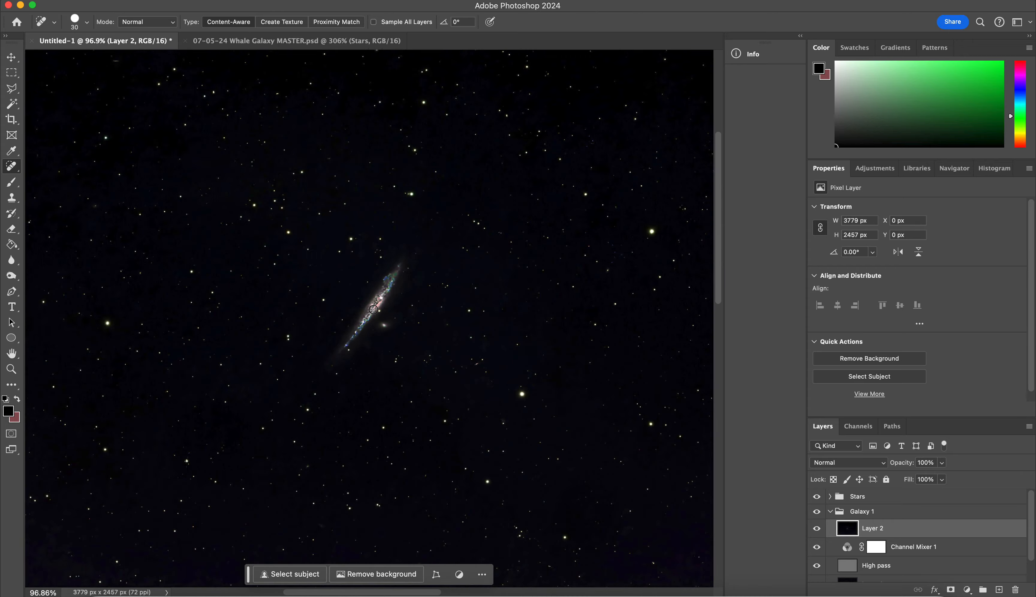
pyautogui.scroll(4, 376, 290)
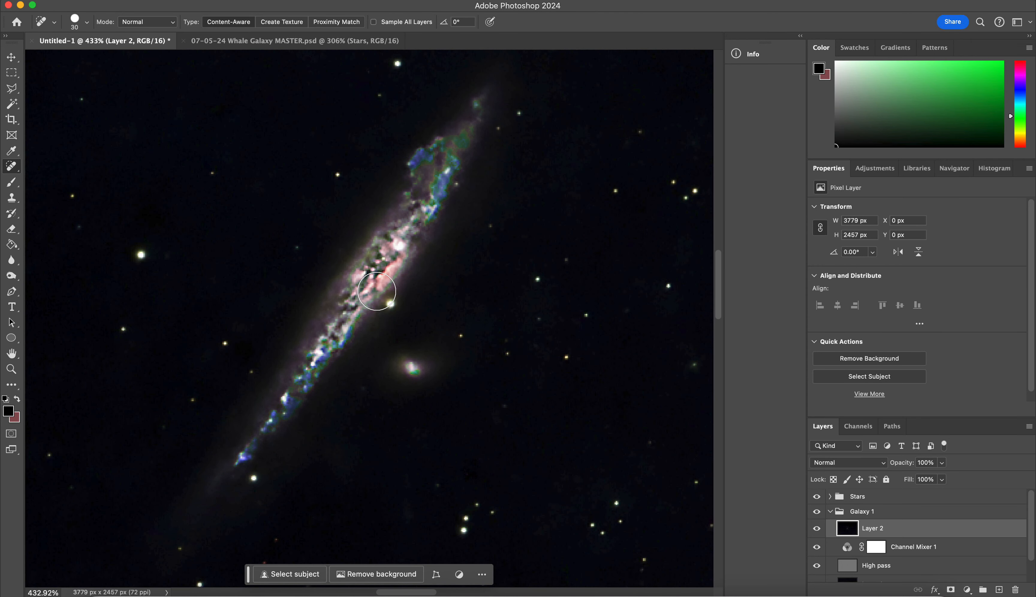
pyautogui.click(293, 38)
pyautogui.click(158, 41)
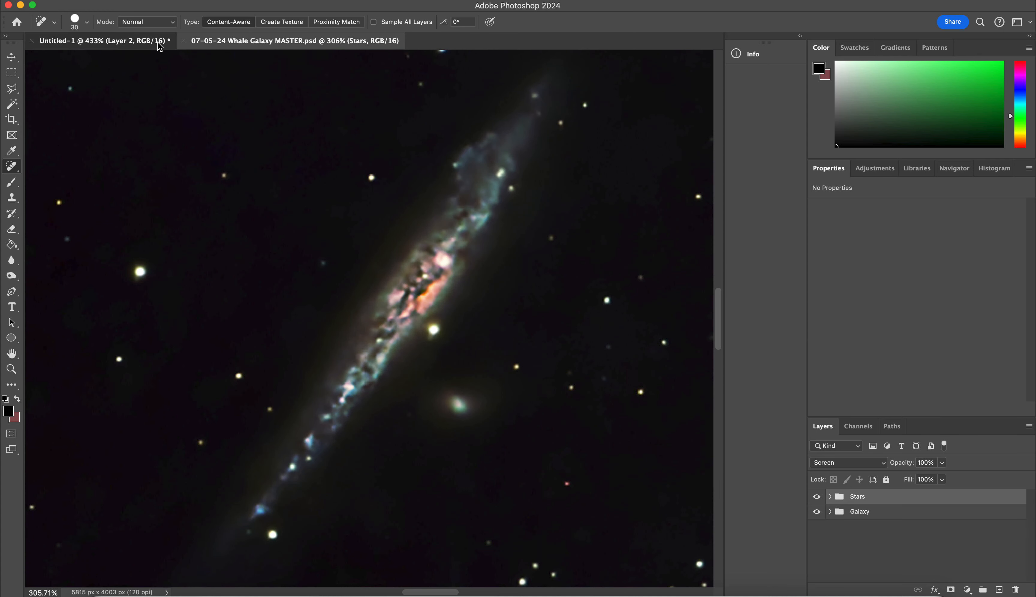
pyautogui.click(243, 42)
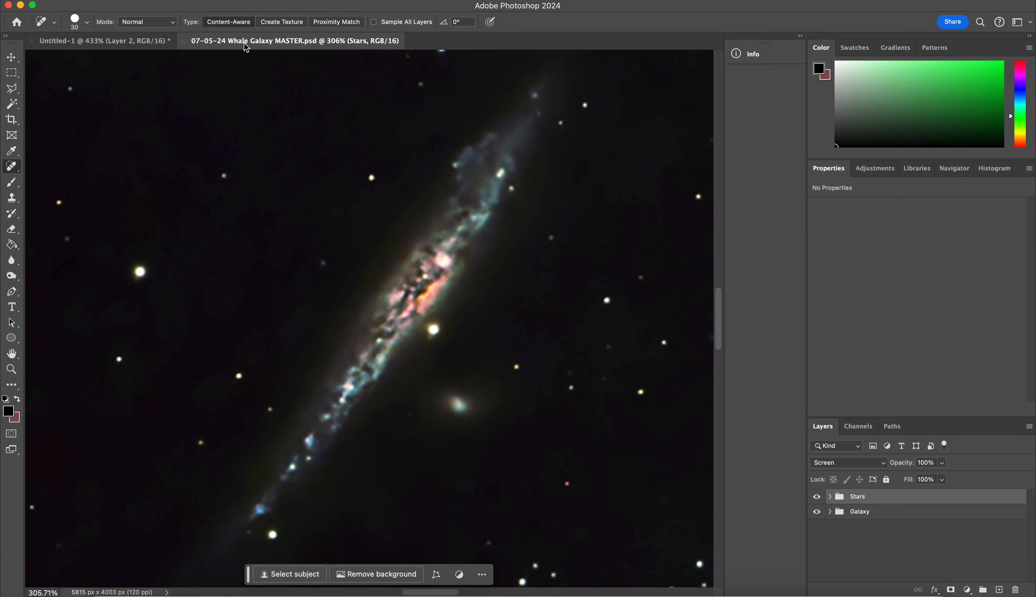
pyautogui.click(149, 40)
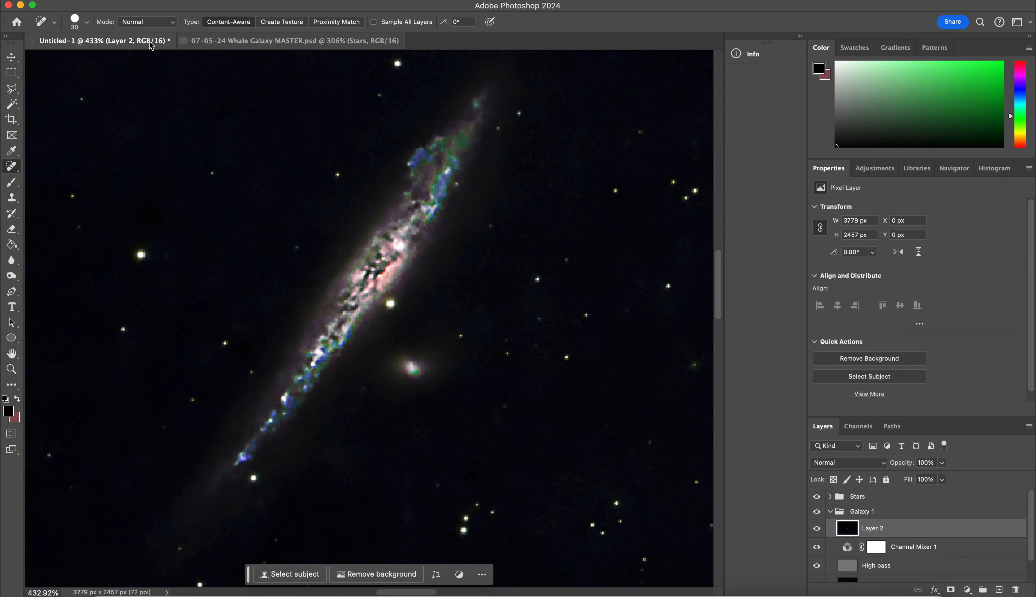
pyautogui.click(249, 41)
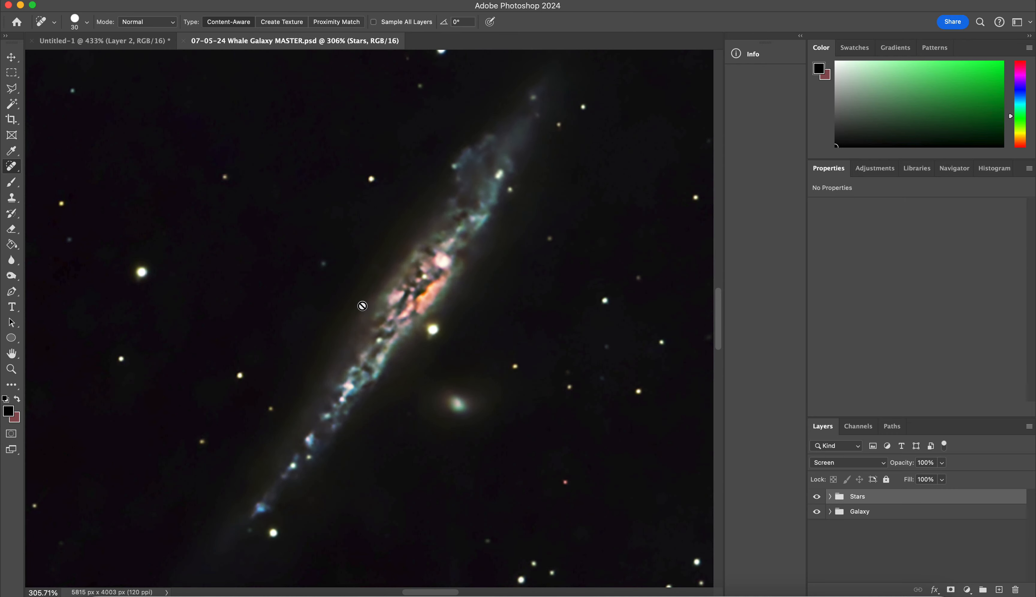
# - Compare the smaller hooked galaxy near the upper edge between both documents, finishing on the whole current image
pyautogui.scroll(-10, 362, 305)
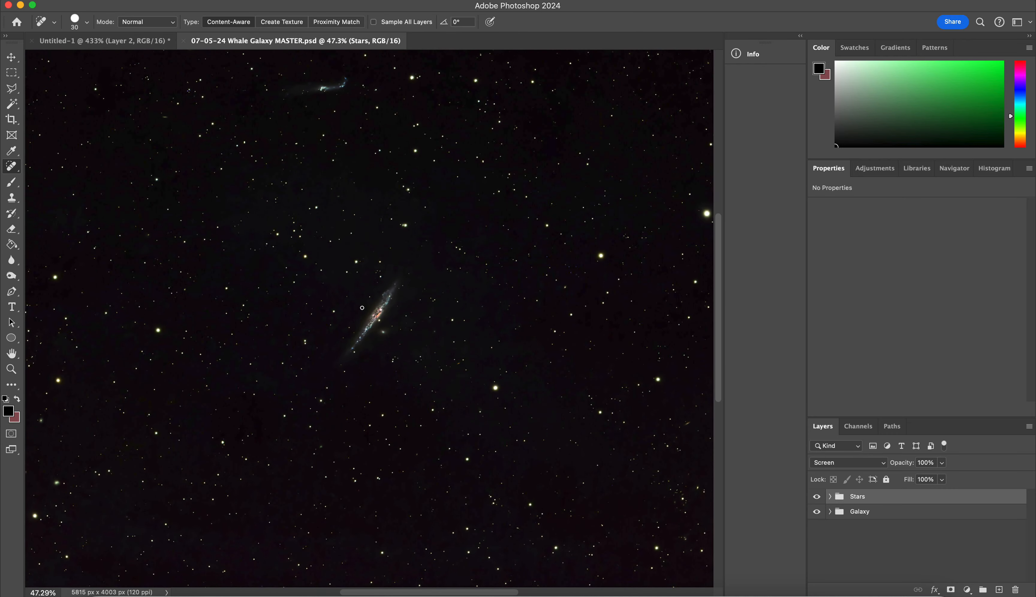
pyautogui.scroll(5, 317, 95)
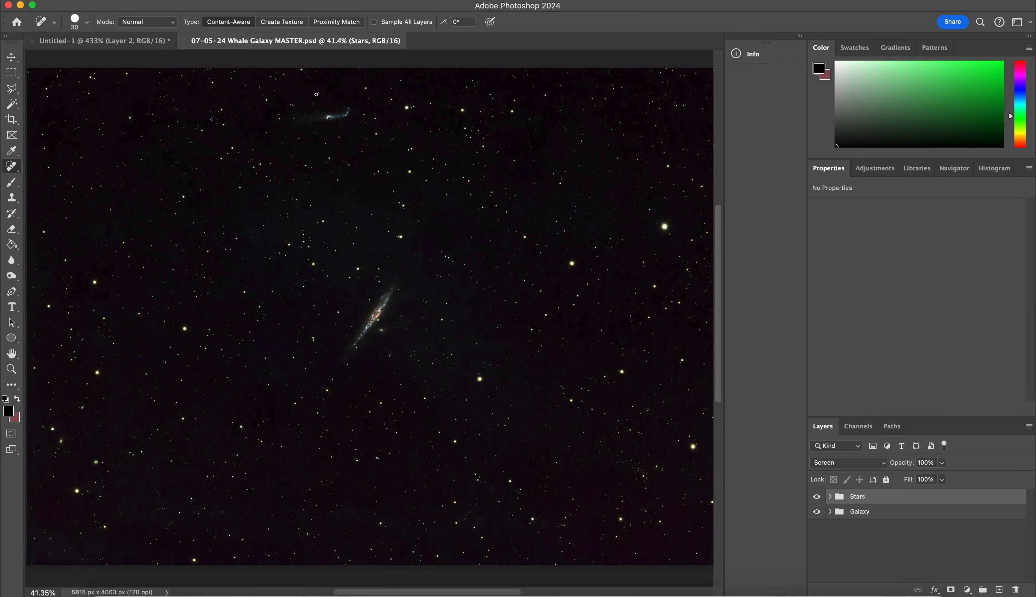
pyautogui.scroll(10, 317, 95)
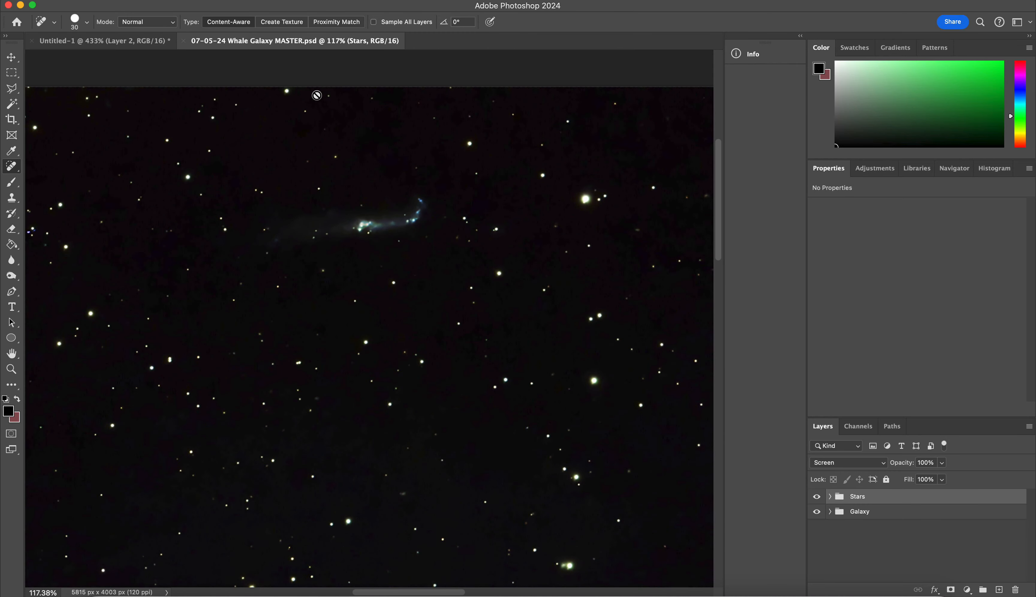
pyautogui.scroll(-5, 368, 168)
pyautogui.scroll(8, 370, 167)
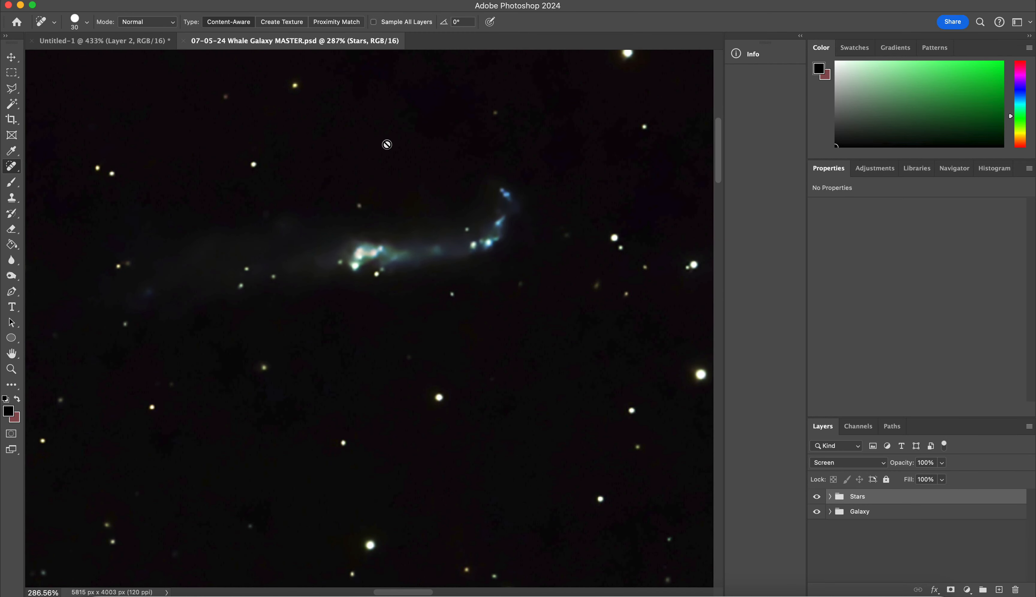
pyautogui.click(131, 41)
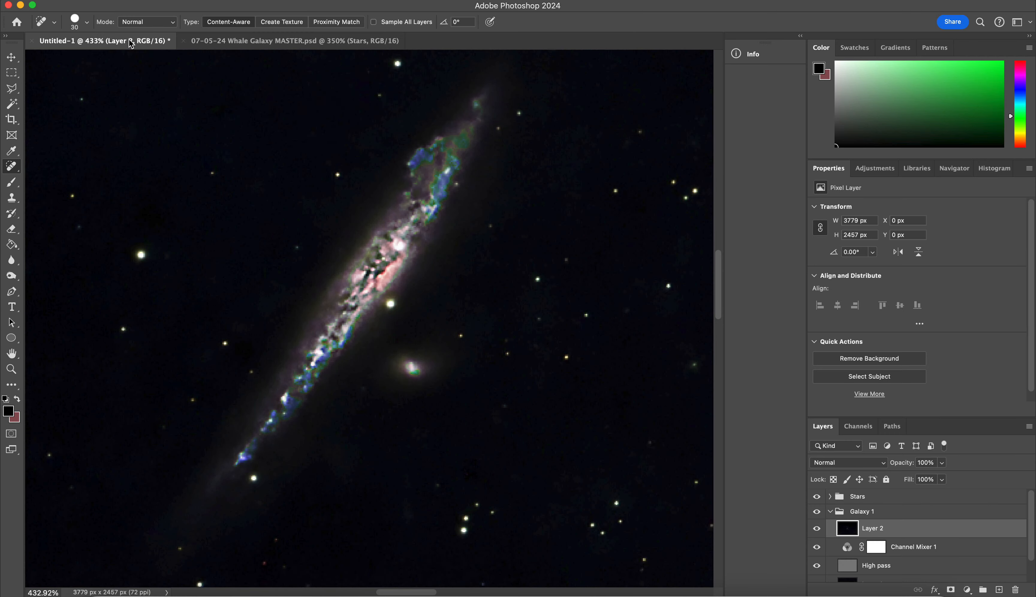
pyautogui.scroll(15, 413, 268)
pyautogui.hscroll(3, 412, 268)
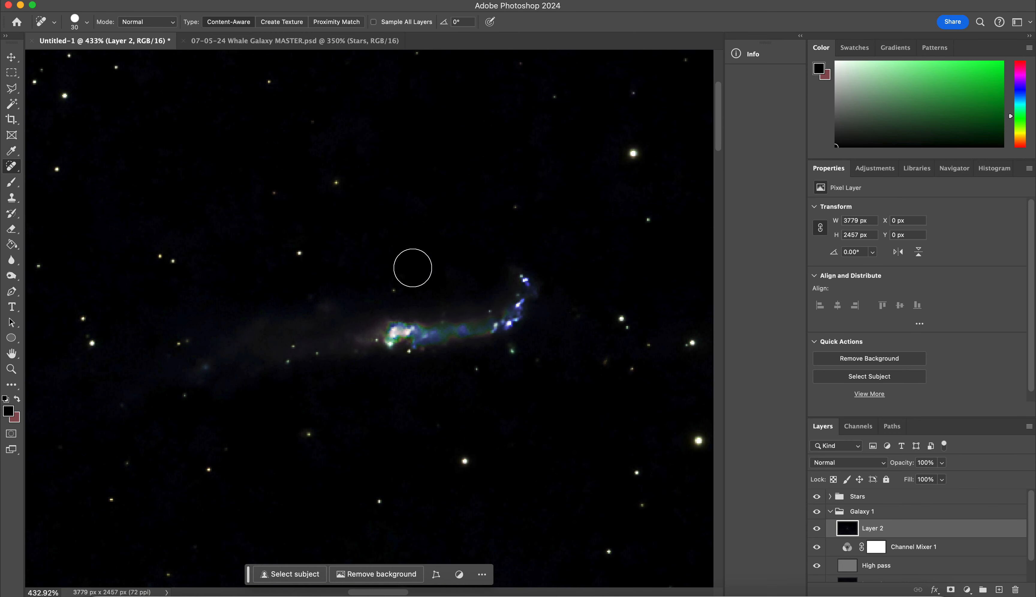
pyautogui.click(327, 45)
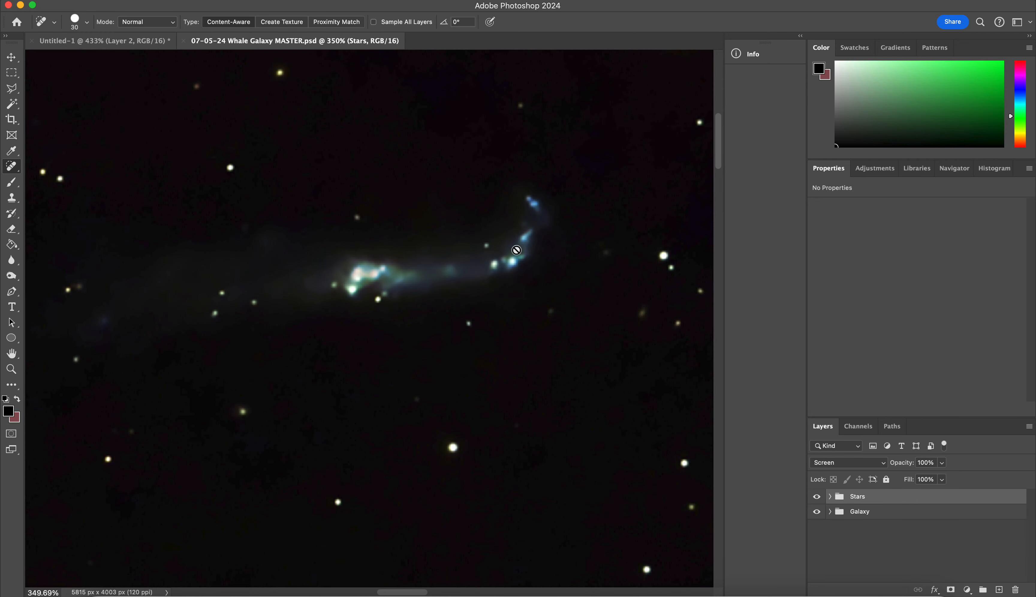
pyautogui.click(157, 43)
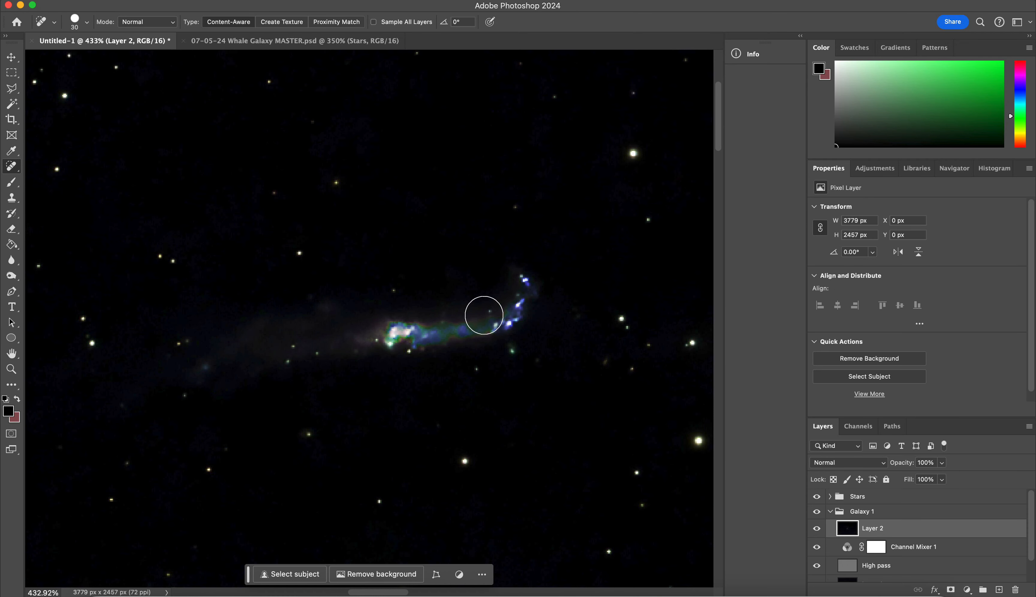
pyautogui.scroll(-10, 392, 201)
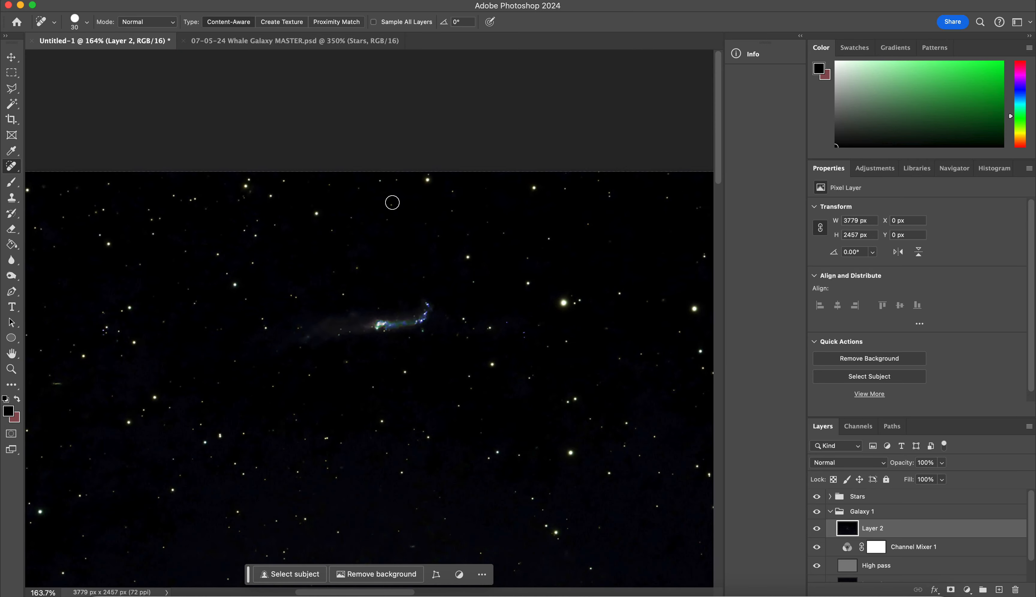
pyautogui.scroll(-3, 393, 203)
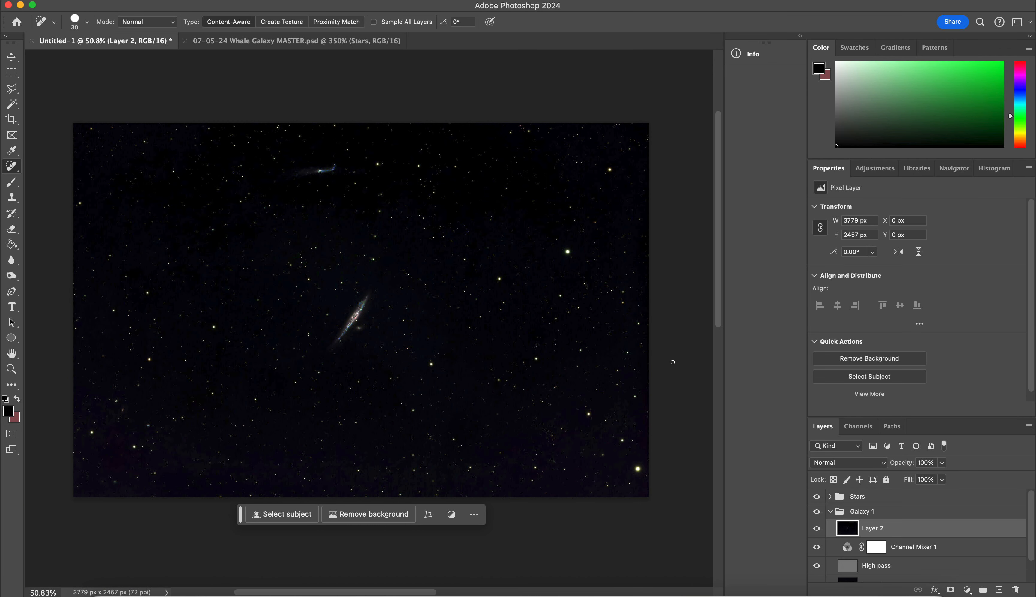